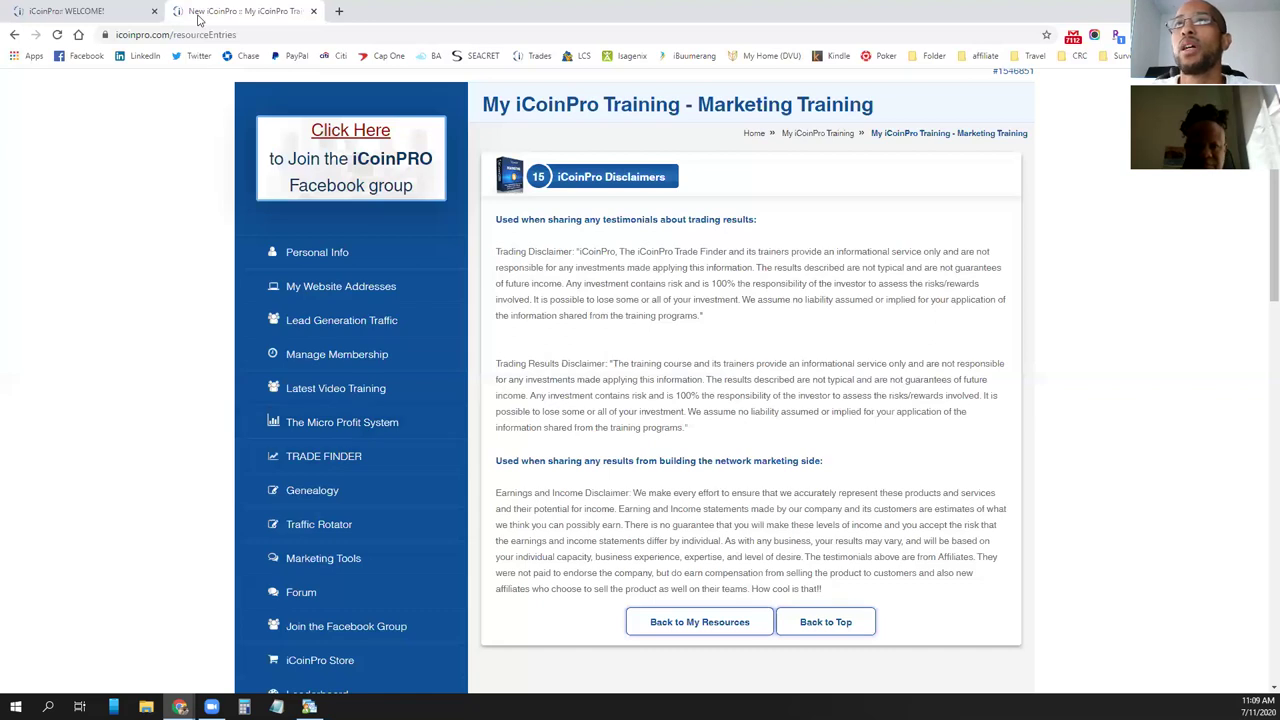
Log in to the iCoinPro member area with the prefilled credentials and open The Micro Profit System section
click(92, 14)
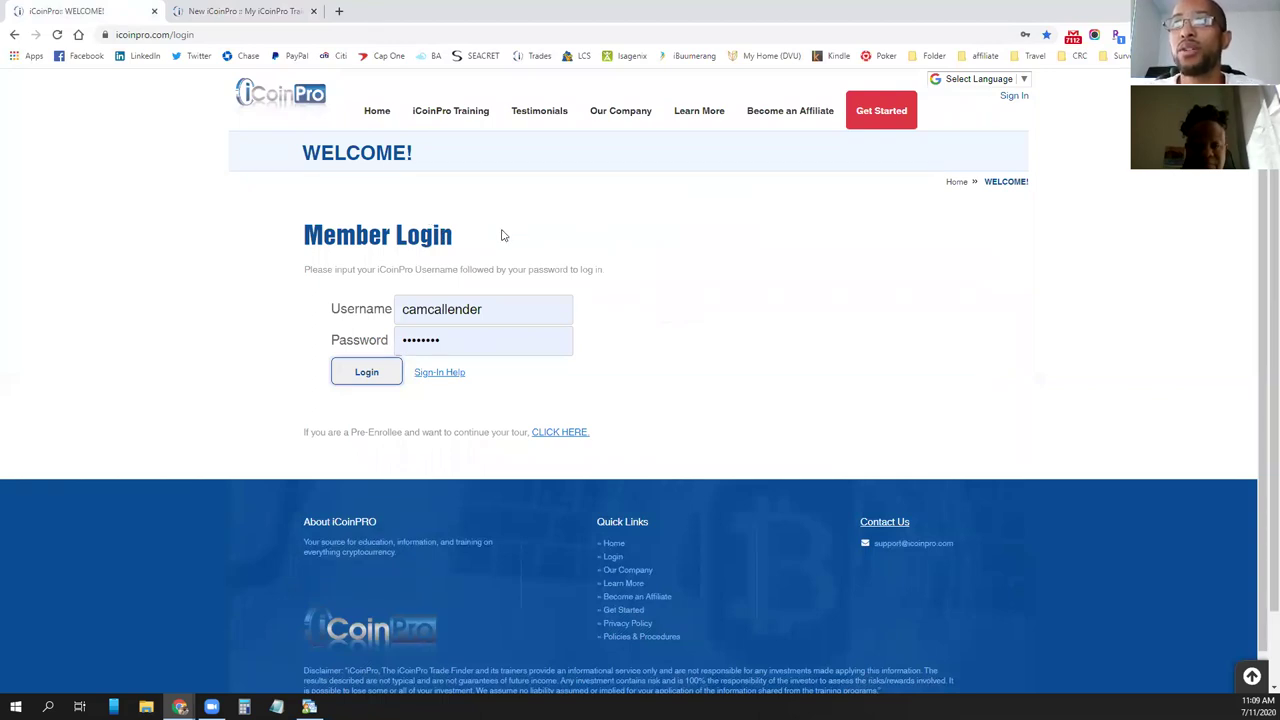
click(383, 364)
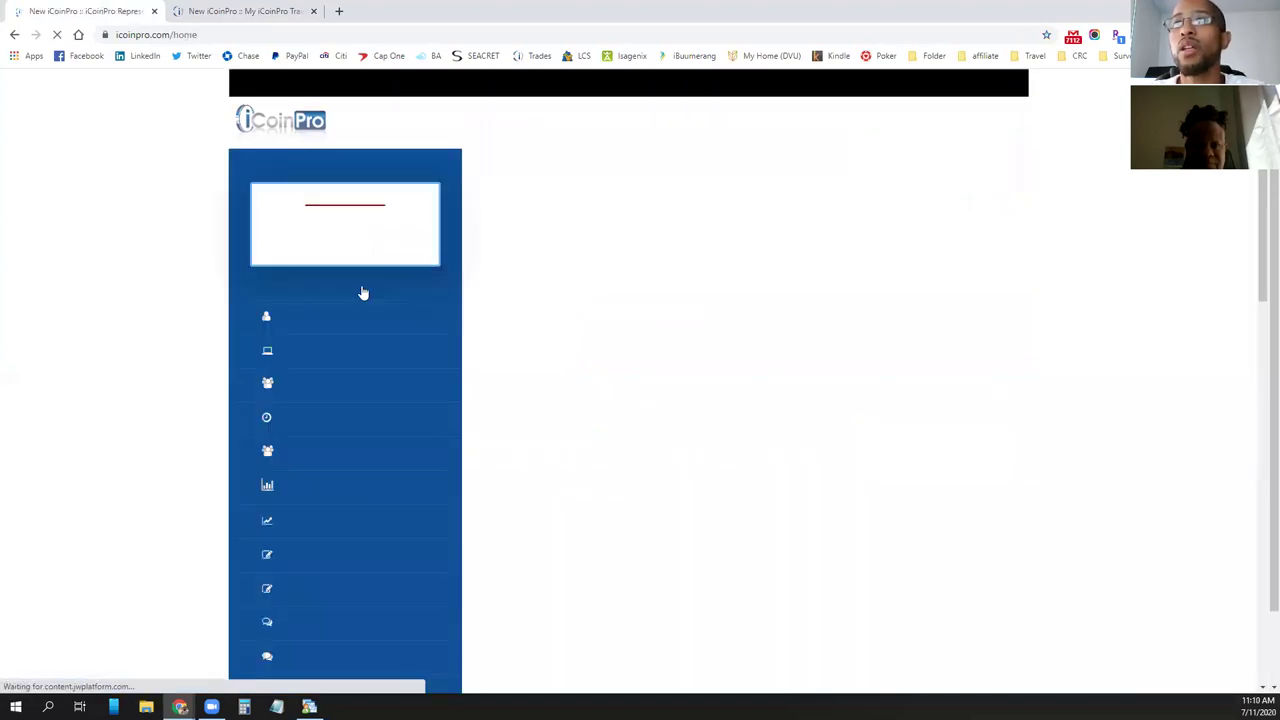
click(350, 492)
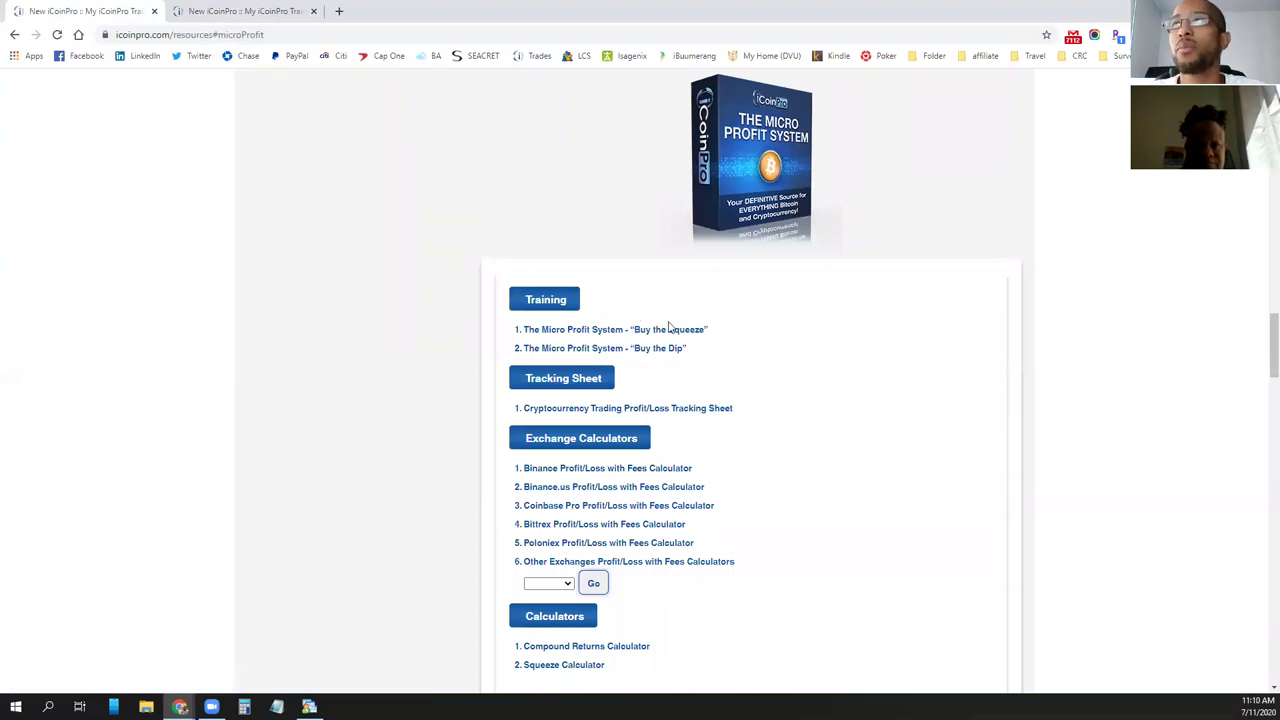
Look through the training library from Free Training to Training Archive, including the forum, chatbox, advanced, Micro Profit System and Super Affiliate sections
scroll(668, 330, up, 1)
scroll(668, 330, up, 10)
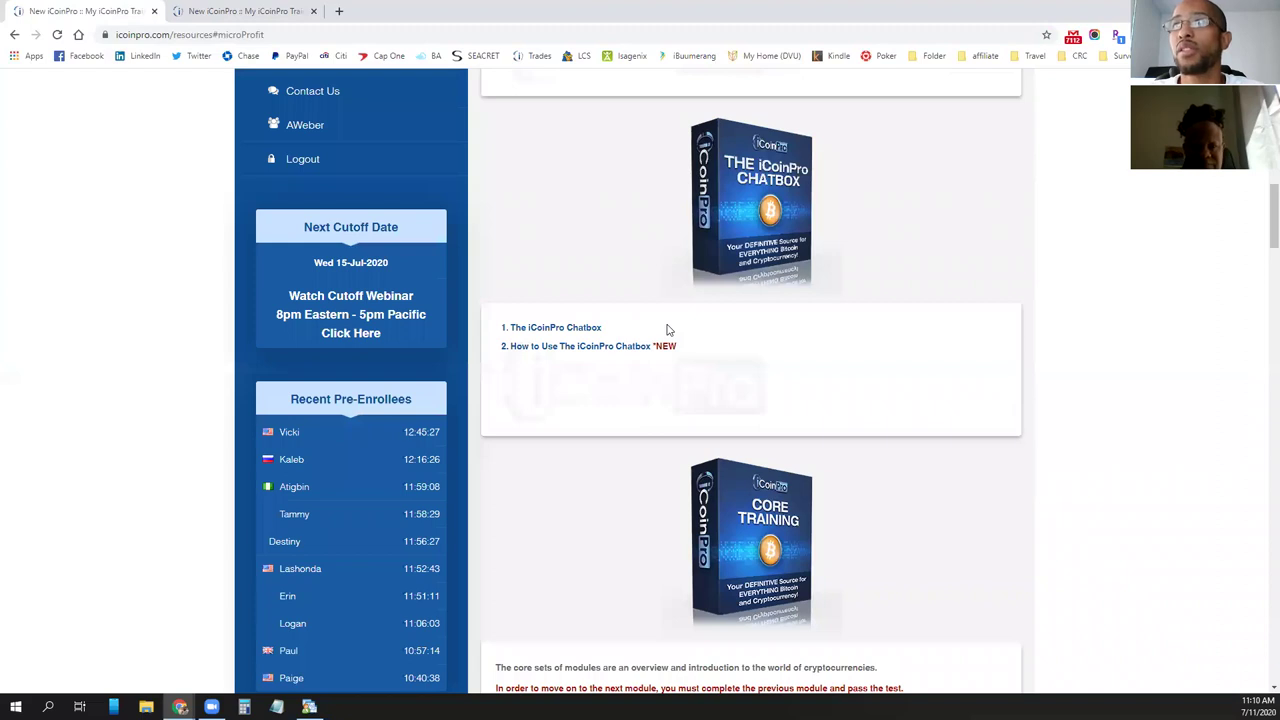
scroll(668, 330, up, 5)
click(595, 210)
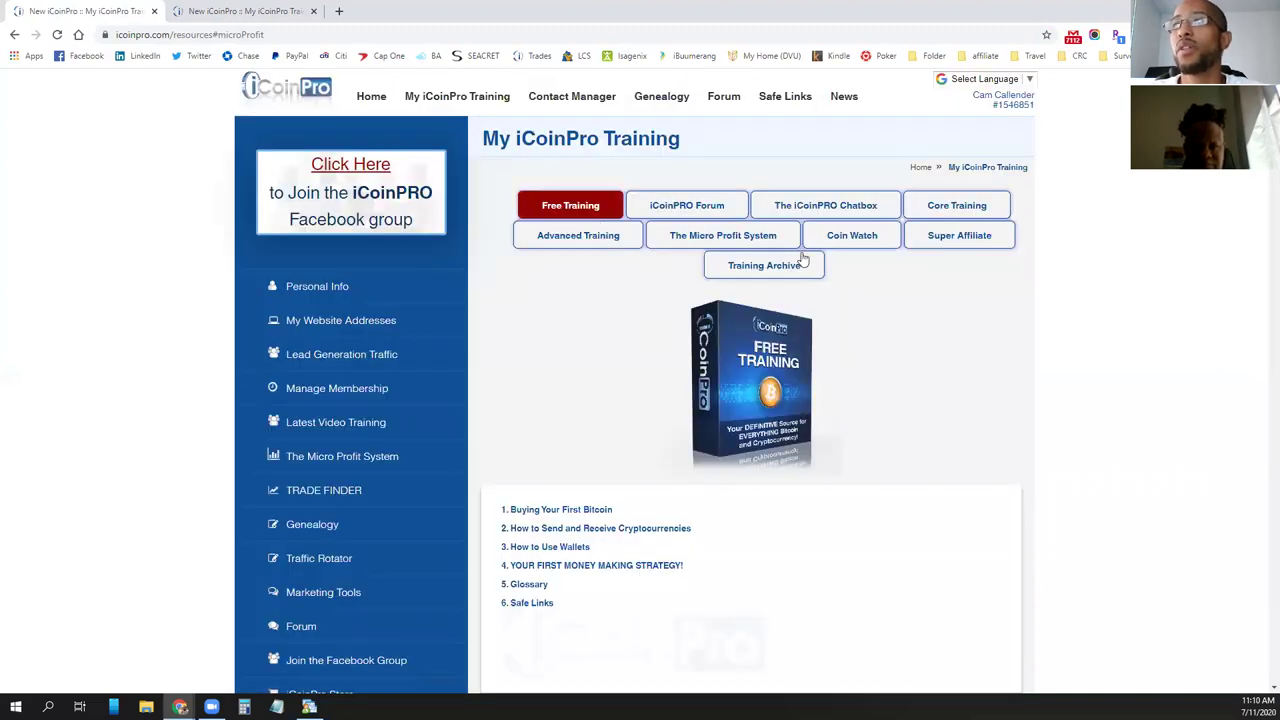
scroll(602, 452, down, 1)
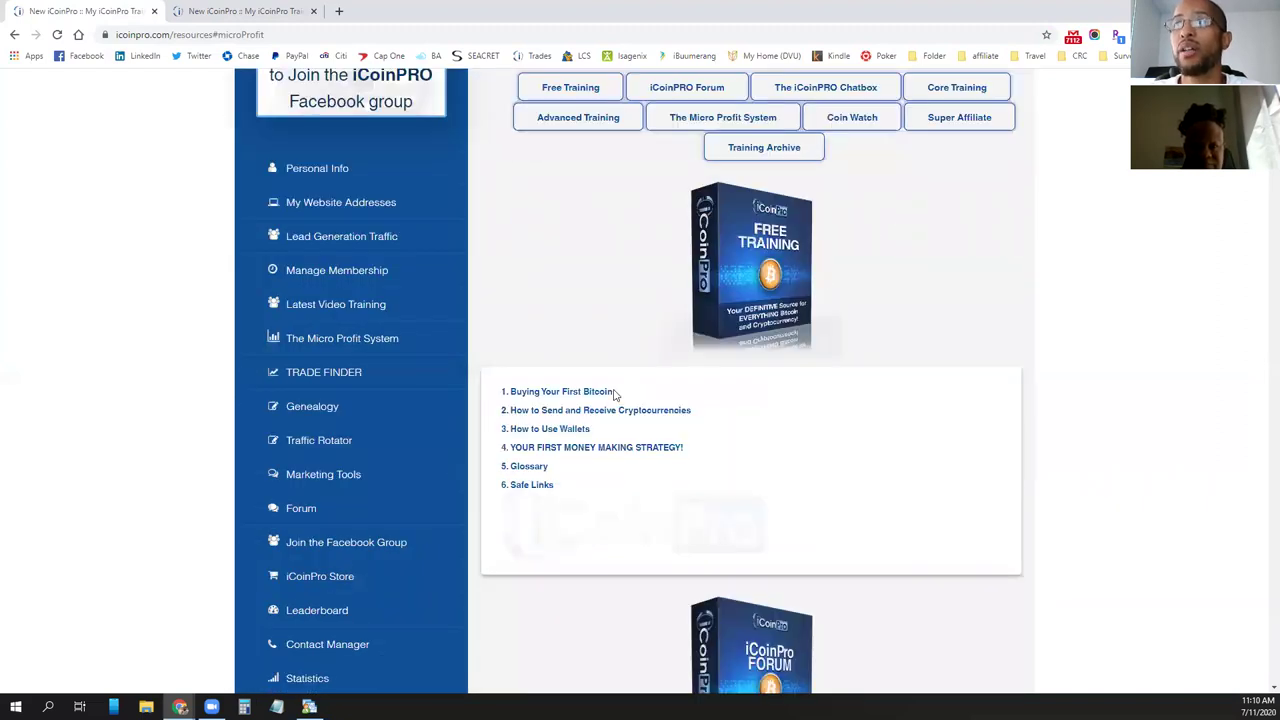
scroll(612, 392, down, 1)
scroll(613, 389, down, 4)
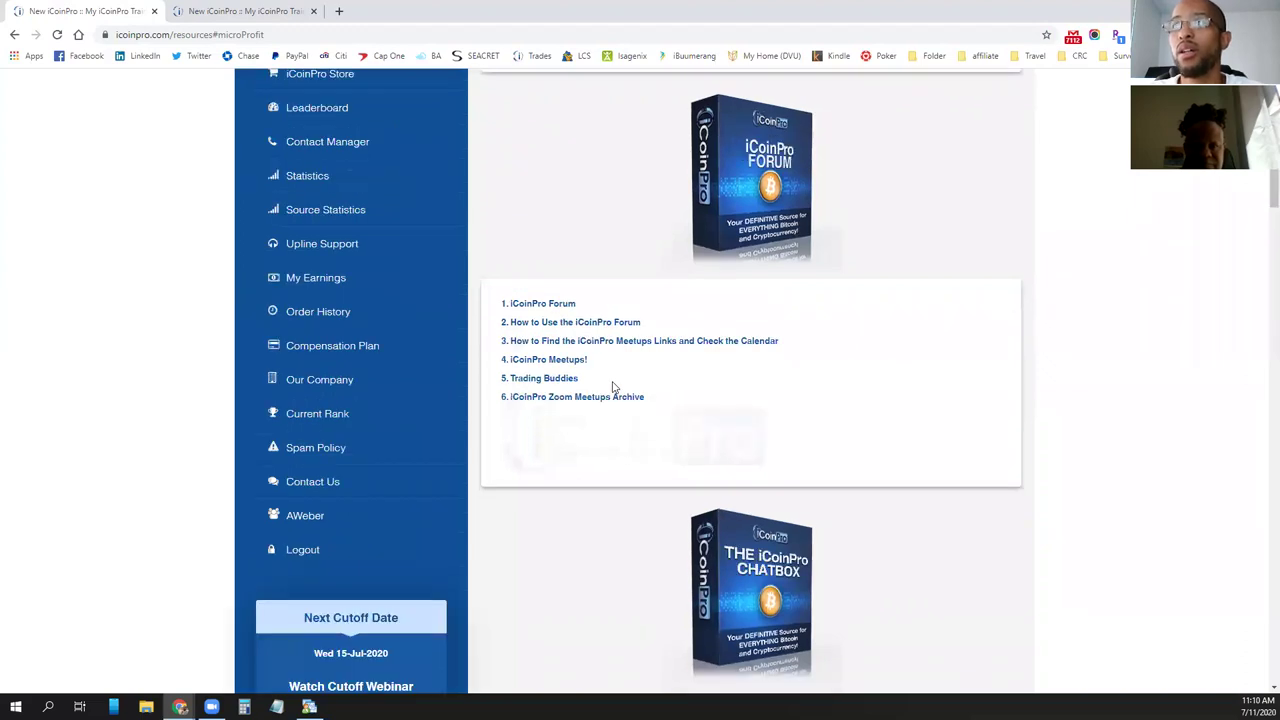
scroll(613, 389, down, 3)
scroll(630, 390, down, 4)
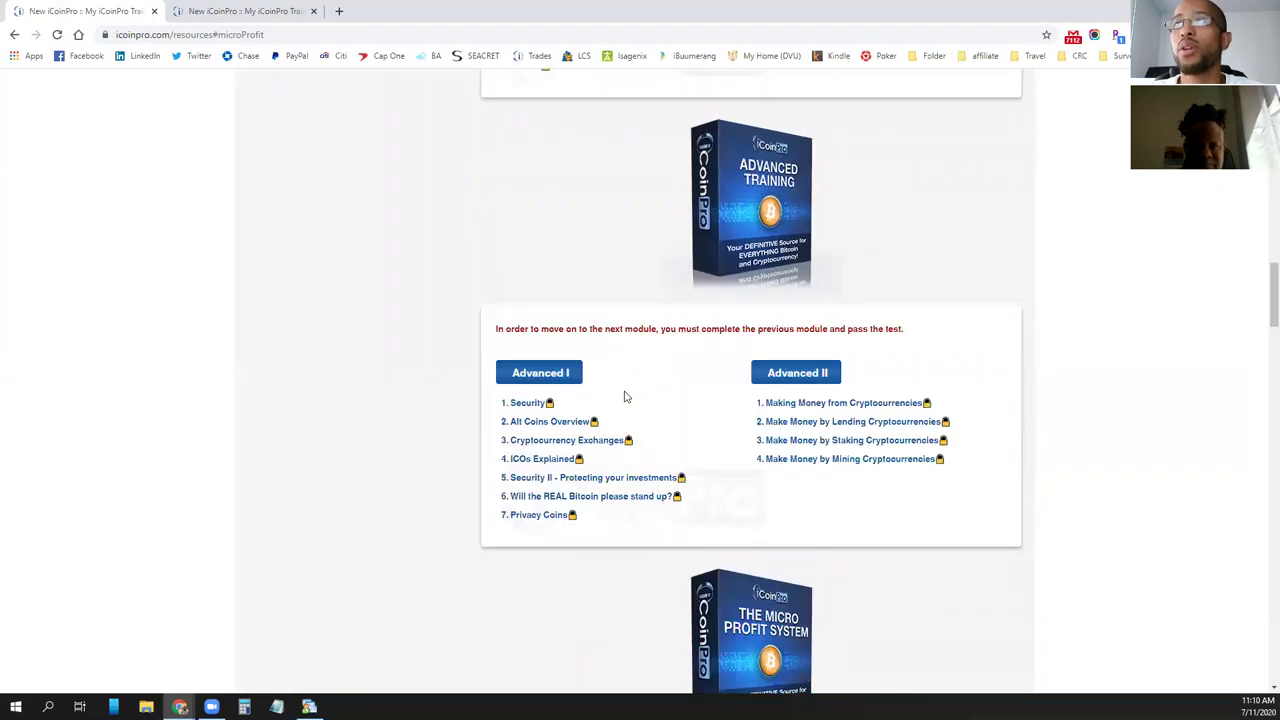
scroll(626, 390, down, 5)
scroll(648, 382, down, 2)
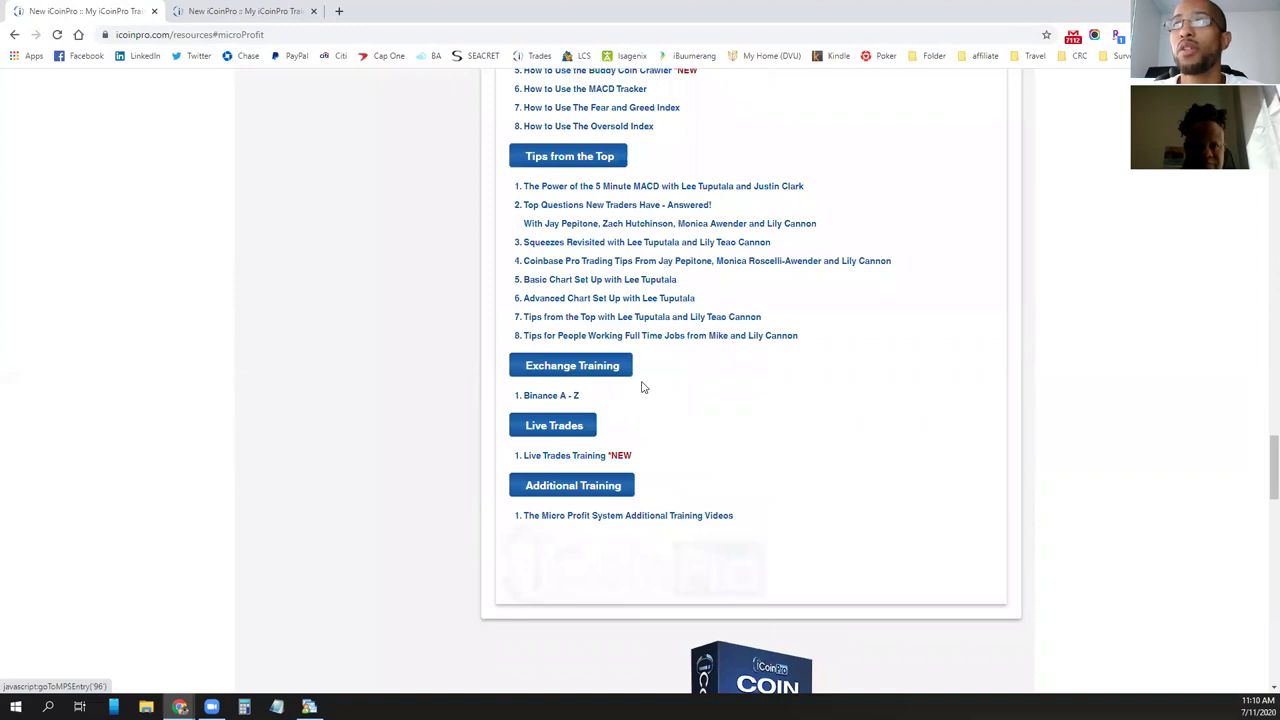
scroll(645, 387, down, 5)
scroll(615, 198, down, 3)
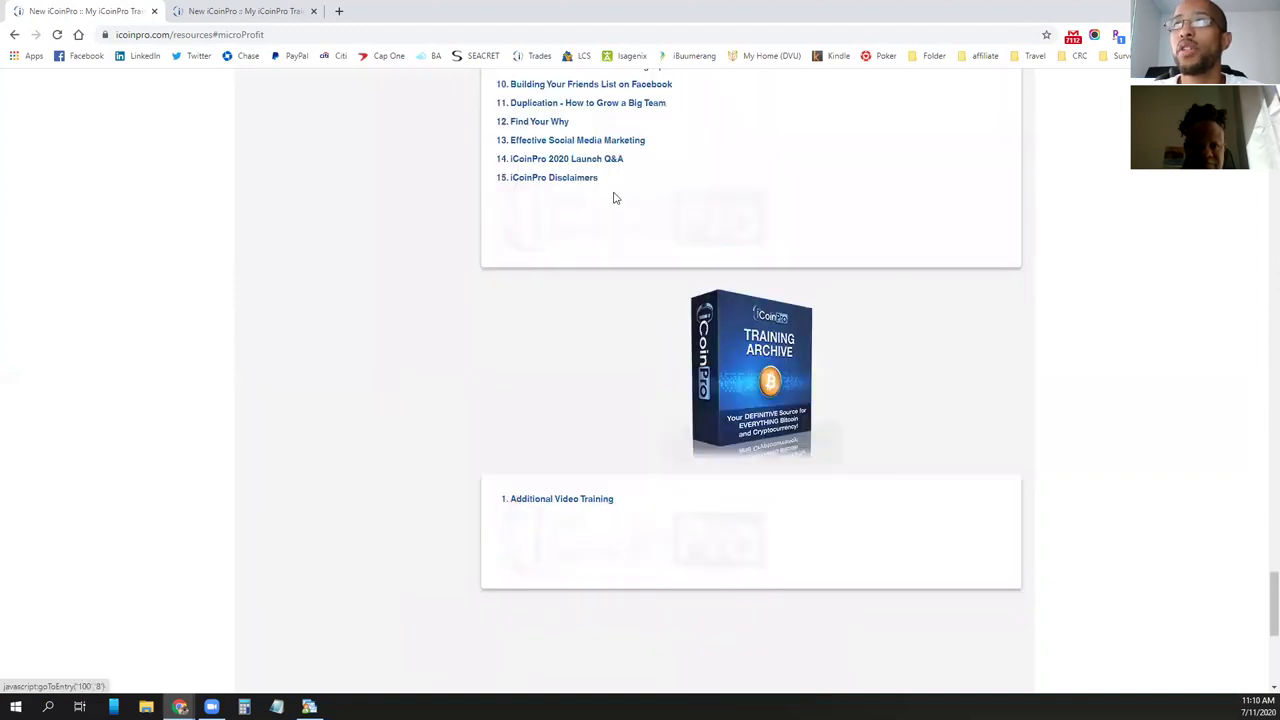
scroll(611, 309, down, 1)
scroll(611, 309, down, 1)
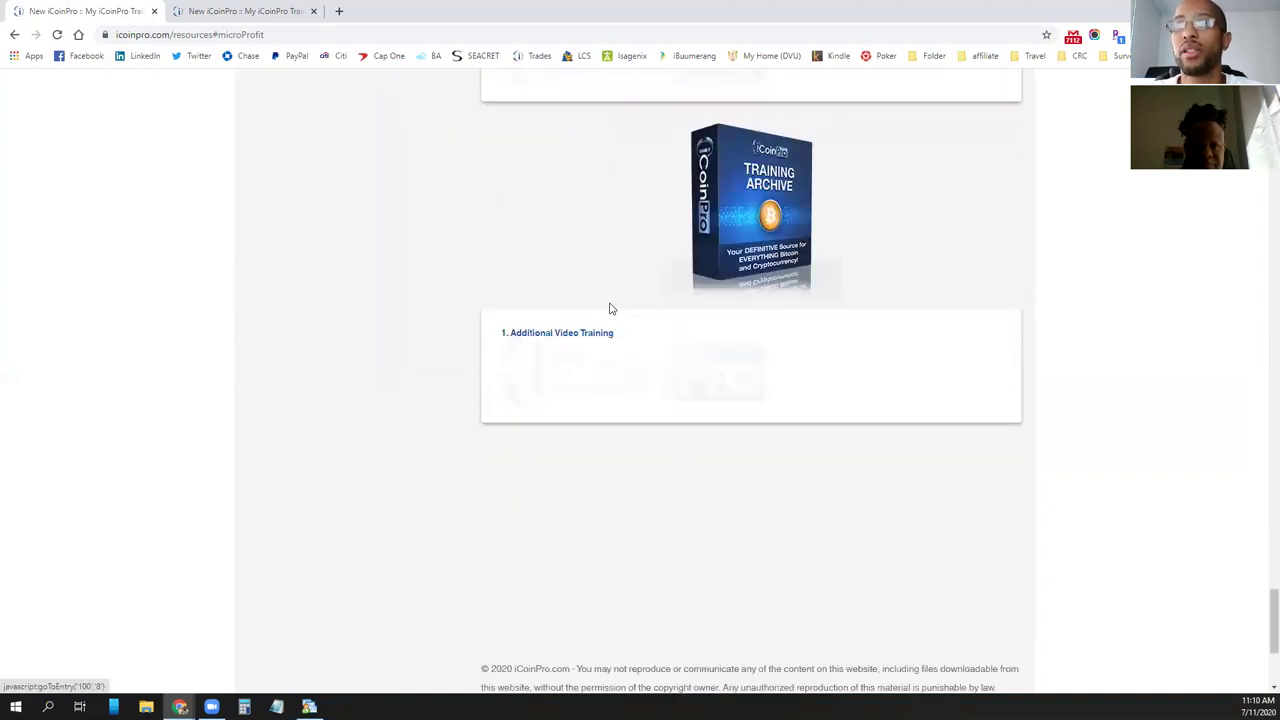
Return to the start of the My iCoinPro Training page and open the Trade Finder
scroll(611, 309, up, 2)
scroll(611, 309, up, 5)
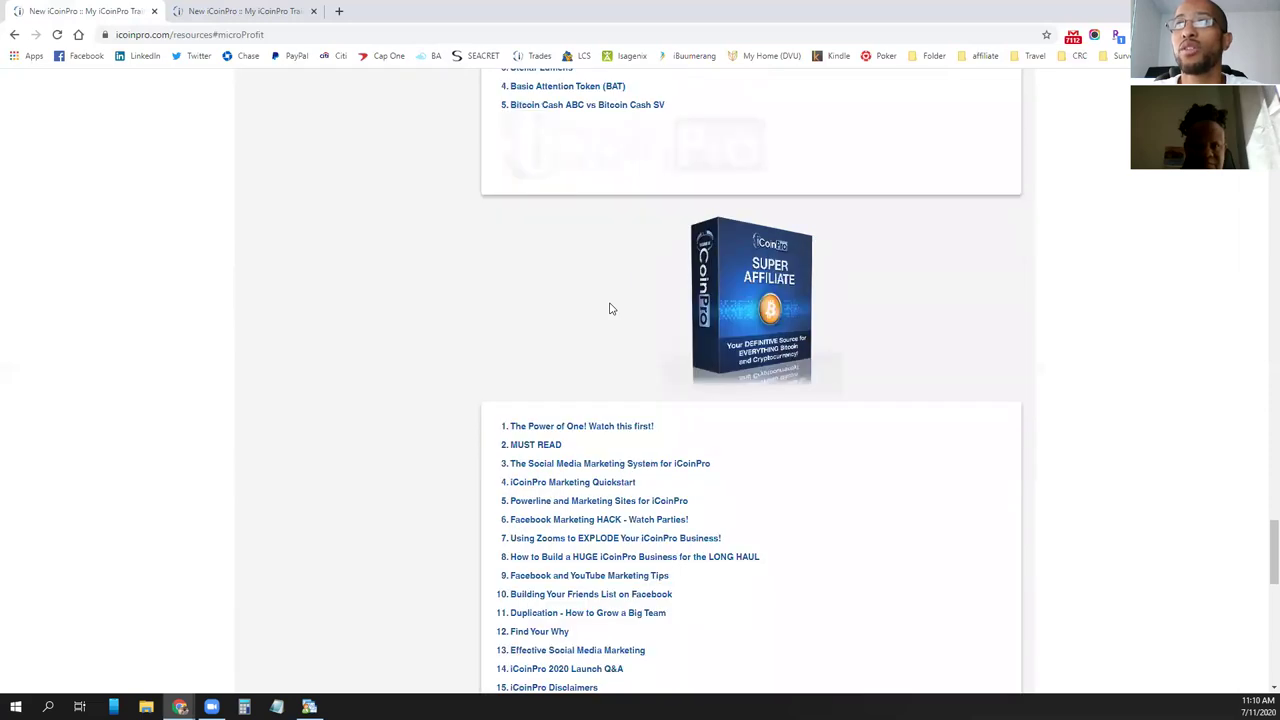
scroll(611, 309, up, 4)
scroll(611, 309, up, 5)
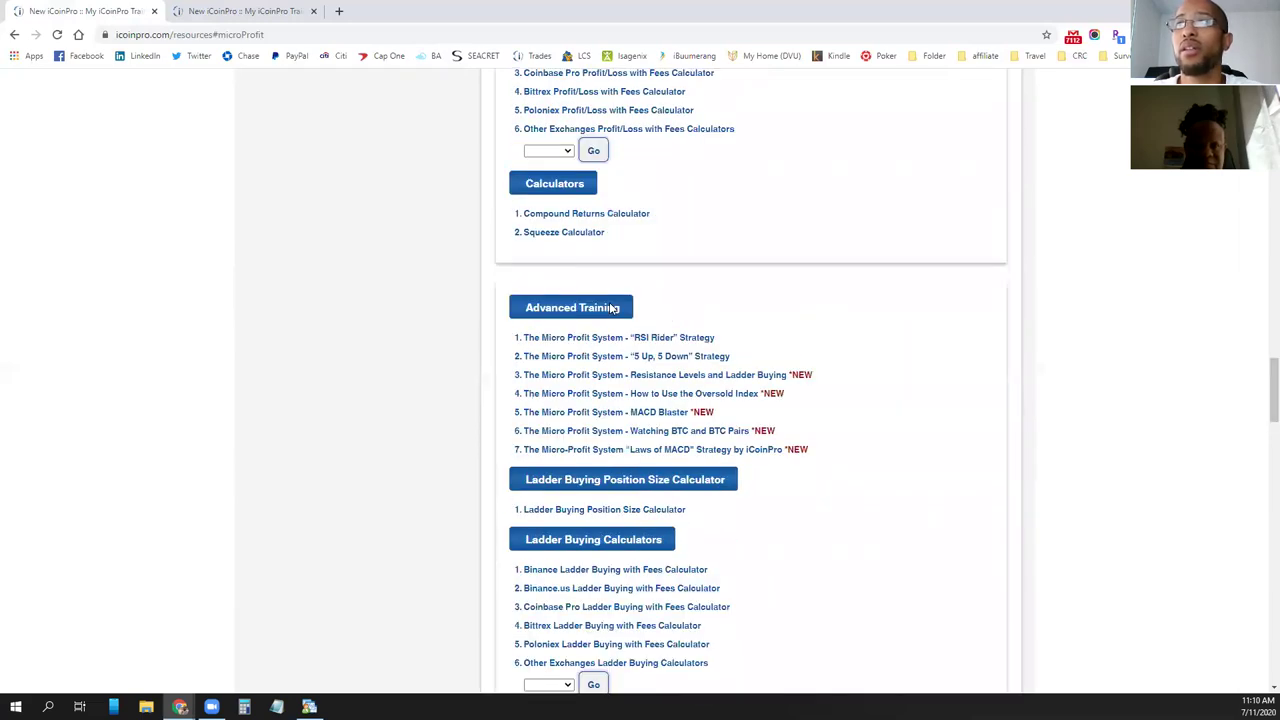
scroll(611, 309, up, 5)
scroll(611, 309, up, 6)
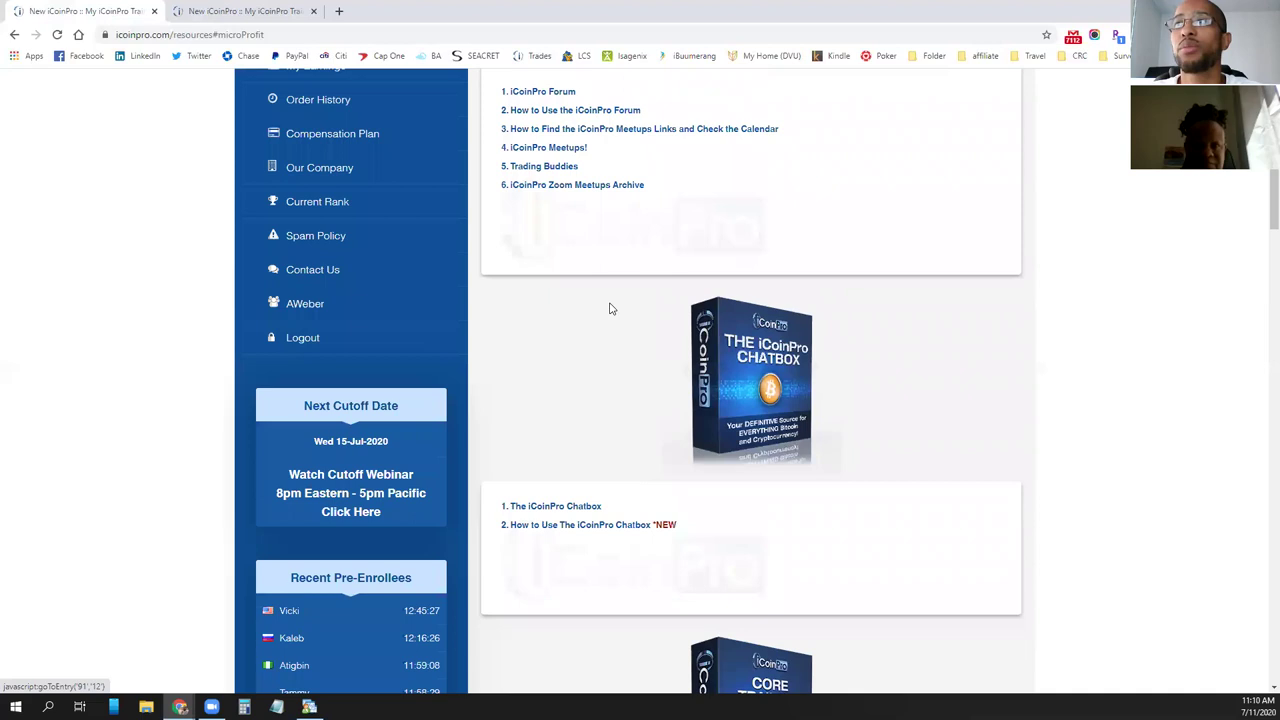
scroll(611, 309, up, 5)
scroll(611, 309, up, 3)
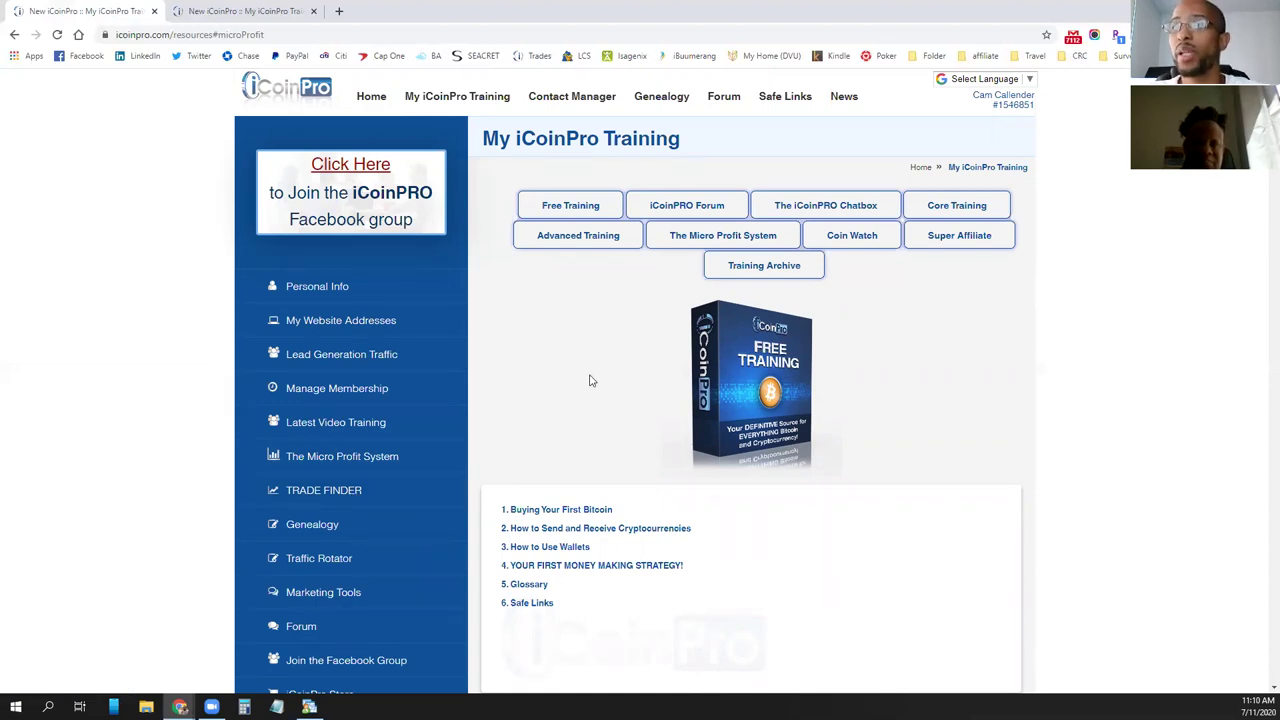
click(338, 498)
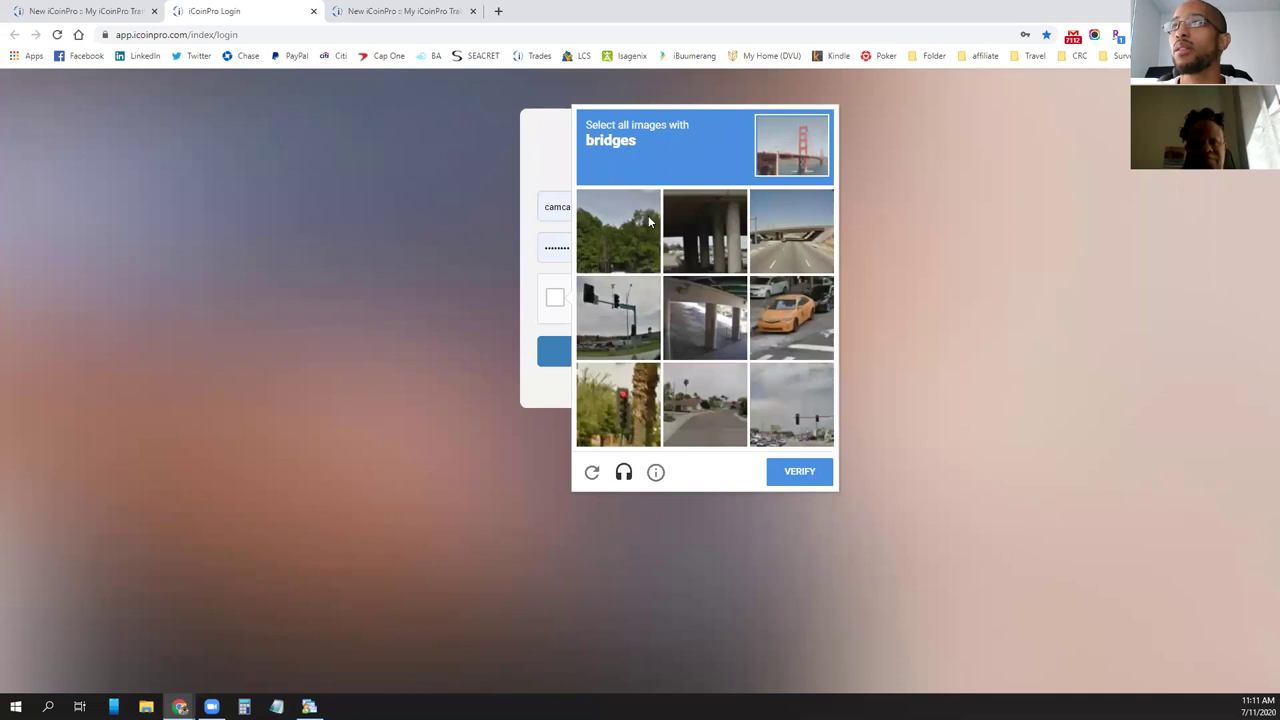
Complete the image verification by selecting all bridge pictures and sign in to the Trade Finder
click(700, 248)
click(704, 325)
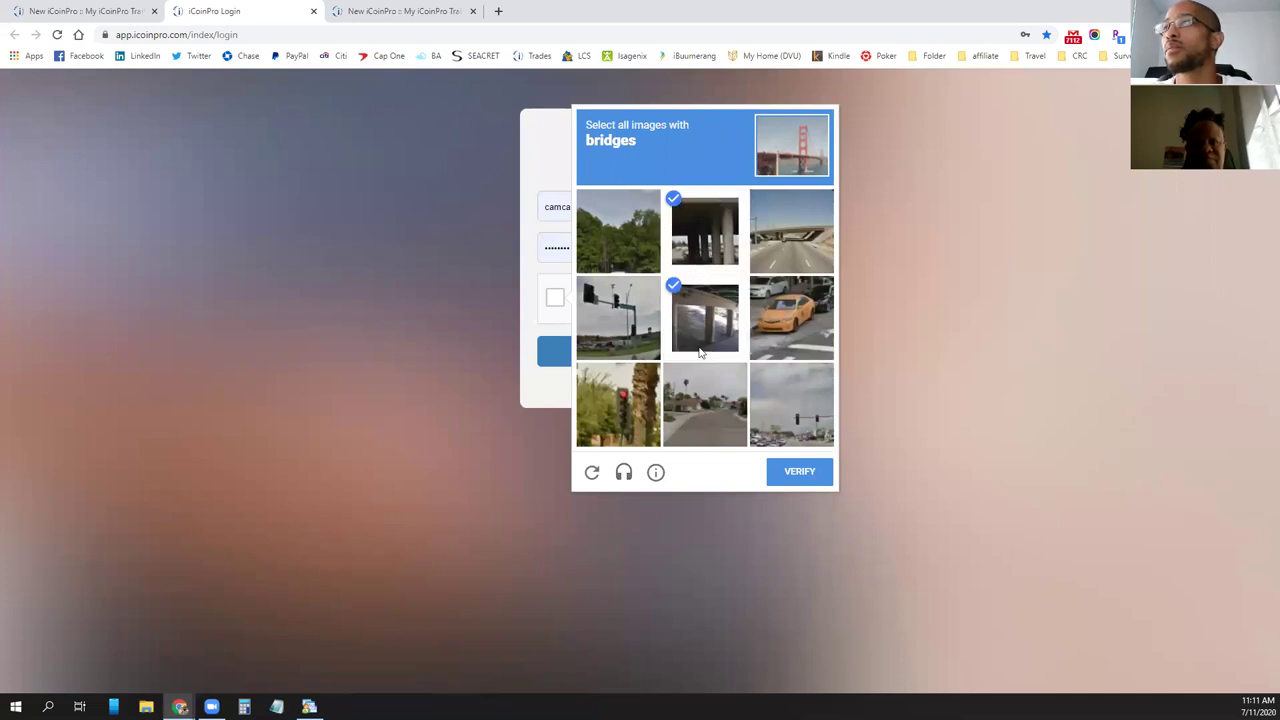
click(788, 242)
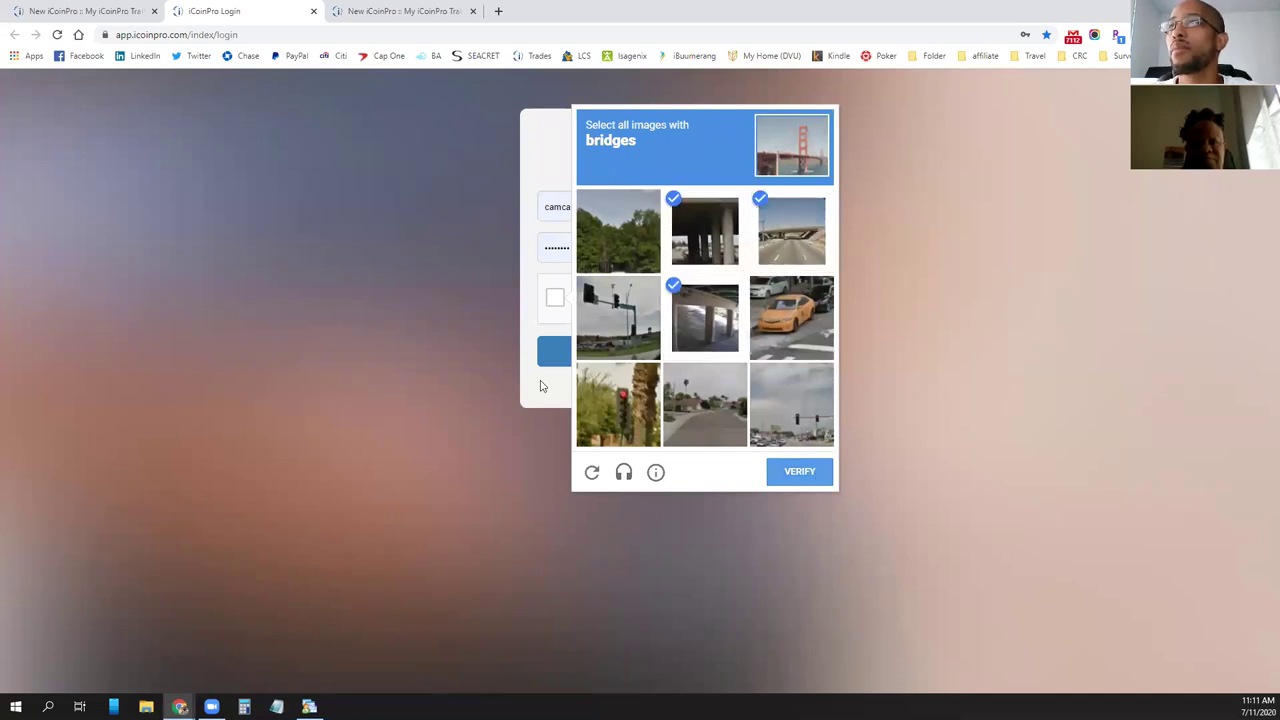
click(606, 354)
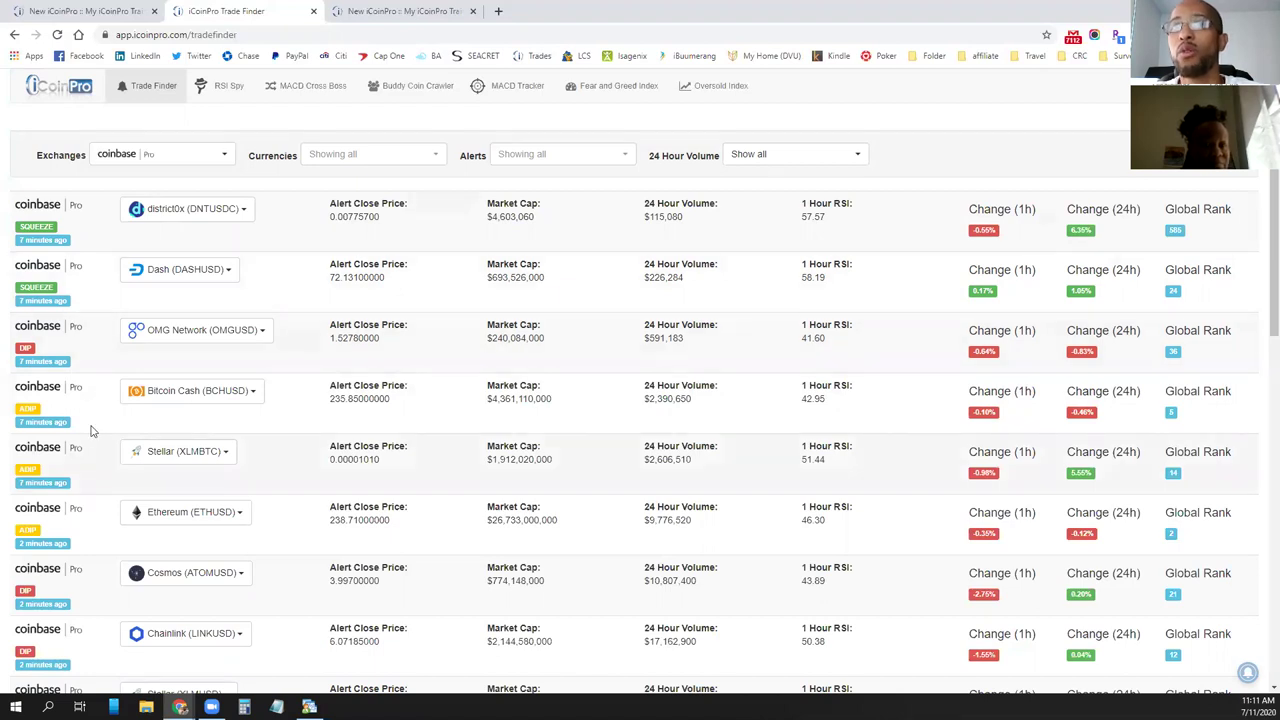
Review the Coinbase Pro squeeze, dip and ADIP alerts in the Trade Finder and check which exchanges can be chosen
scroll(89, 425, down, 1)
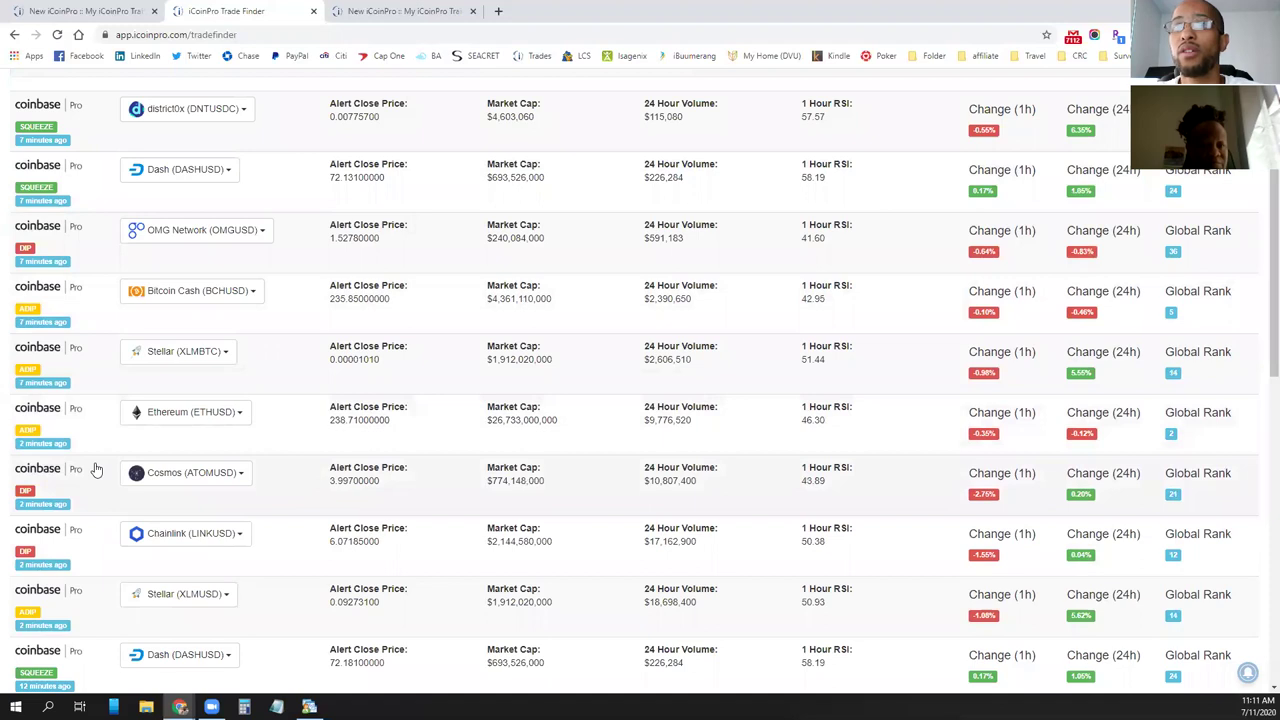
scroll(93, 465, down, 1)
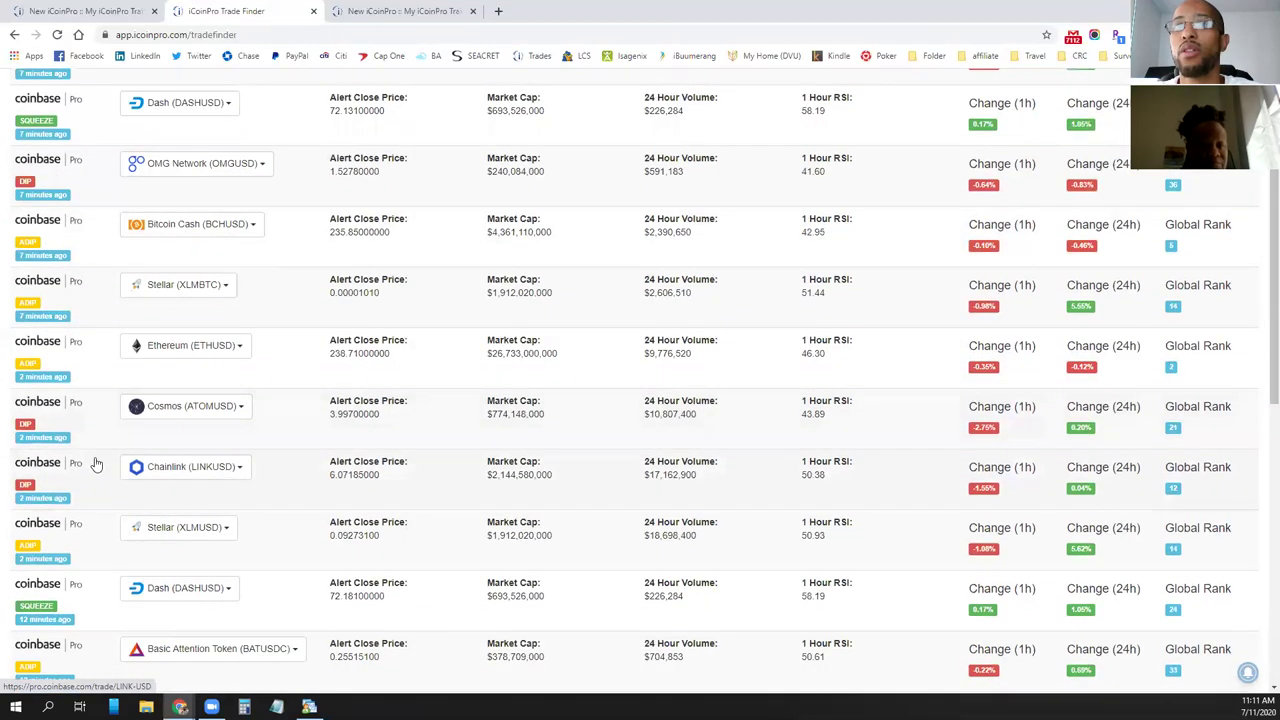
scroll(95, 510, down, 3)
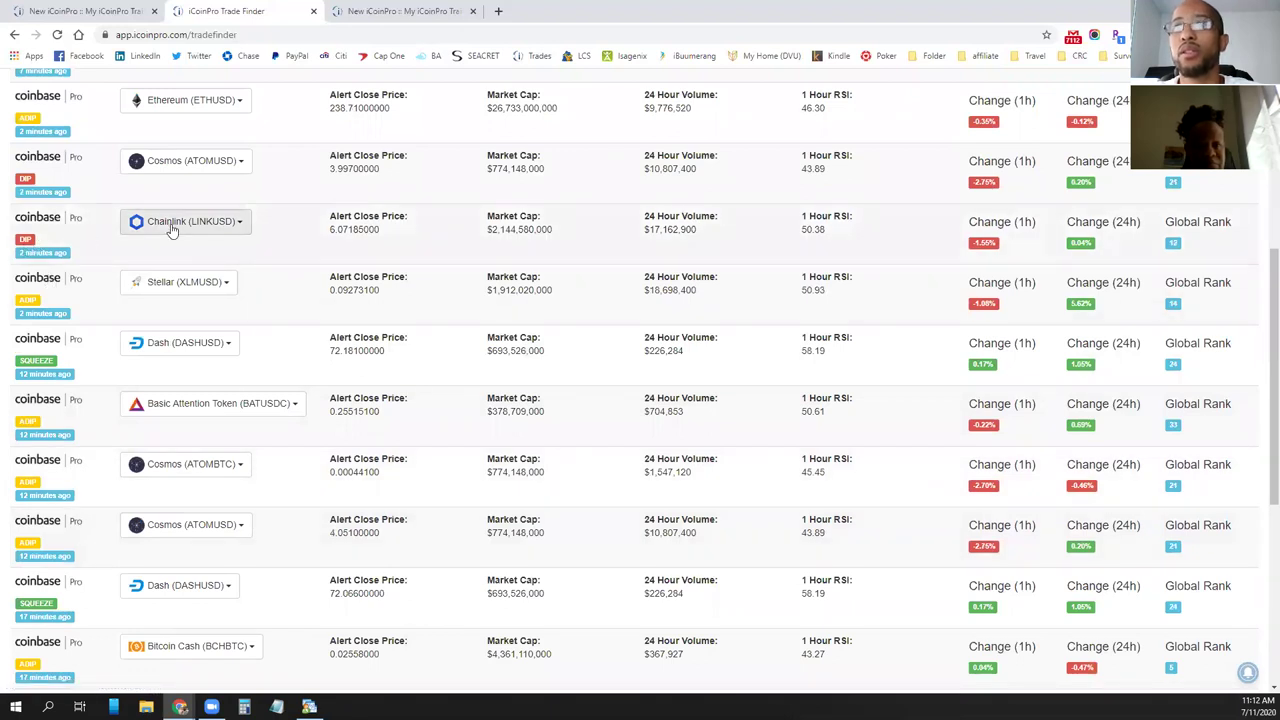
scroll(86, 391, down, 3)
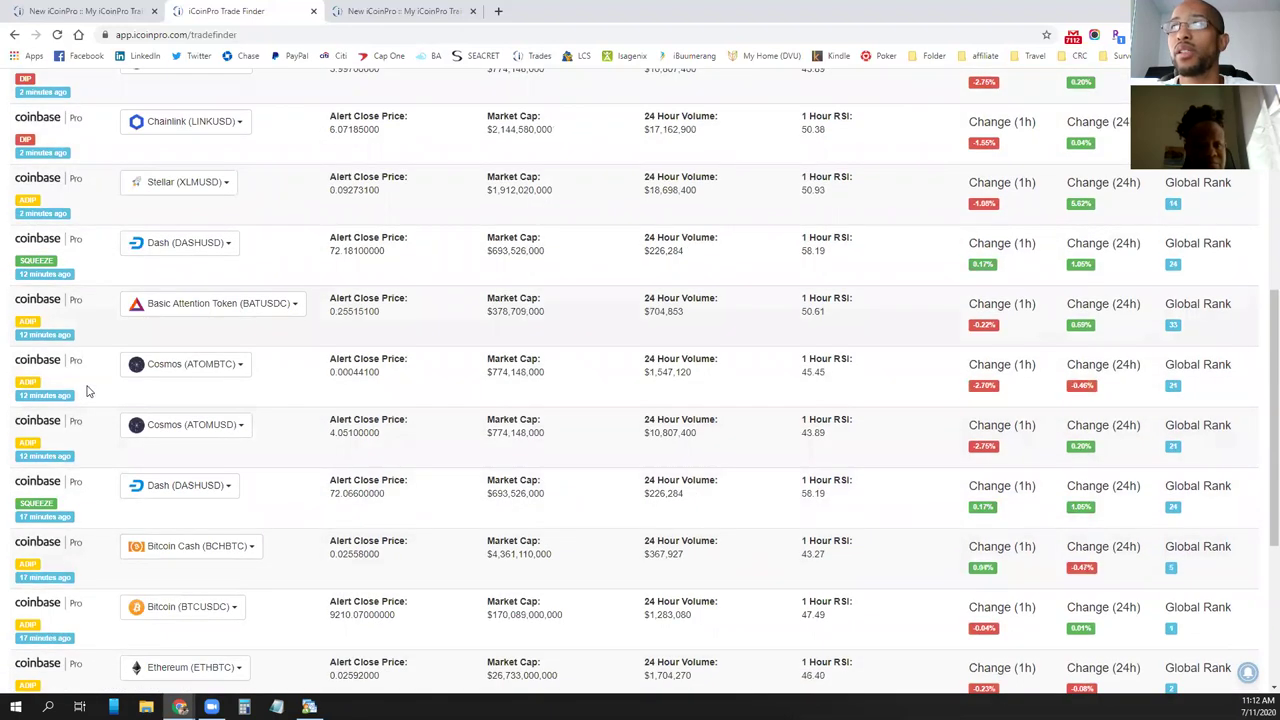
scroll(86, 393, down, 2)
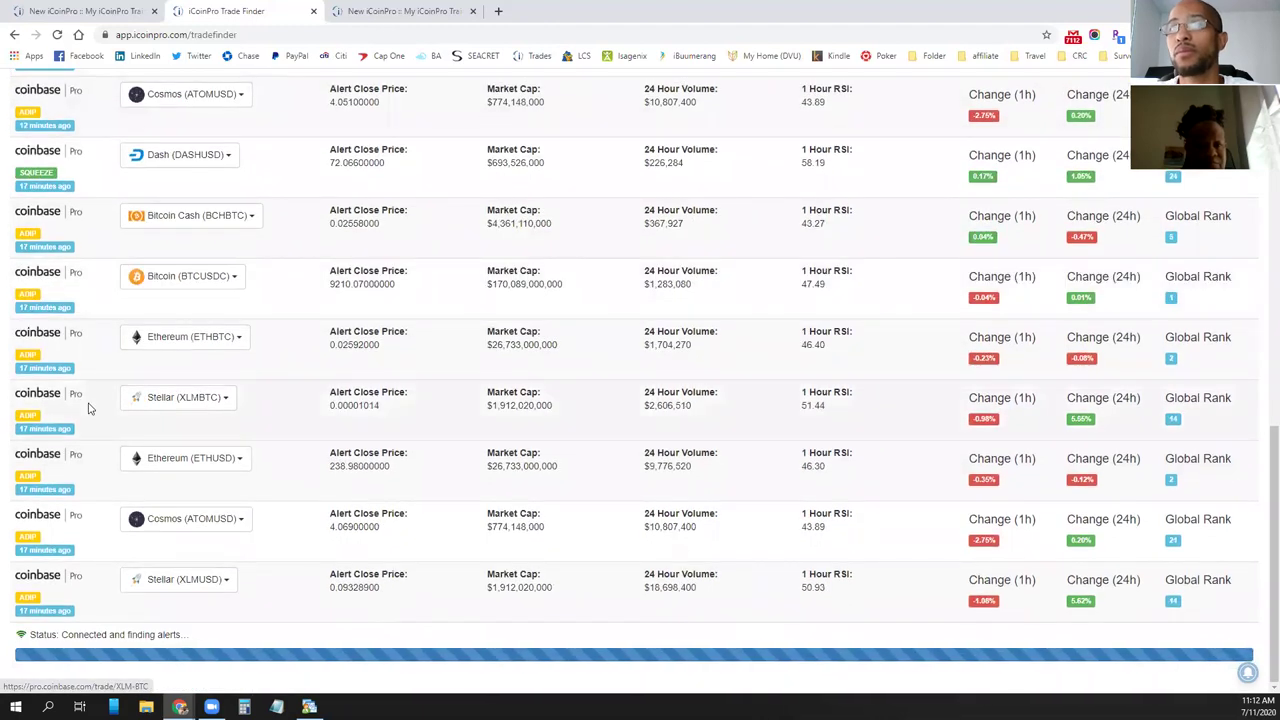
scroll(88, 408, up, 3)
scroll(88, 408, up, 5)
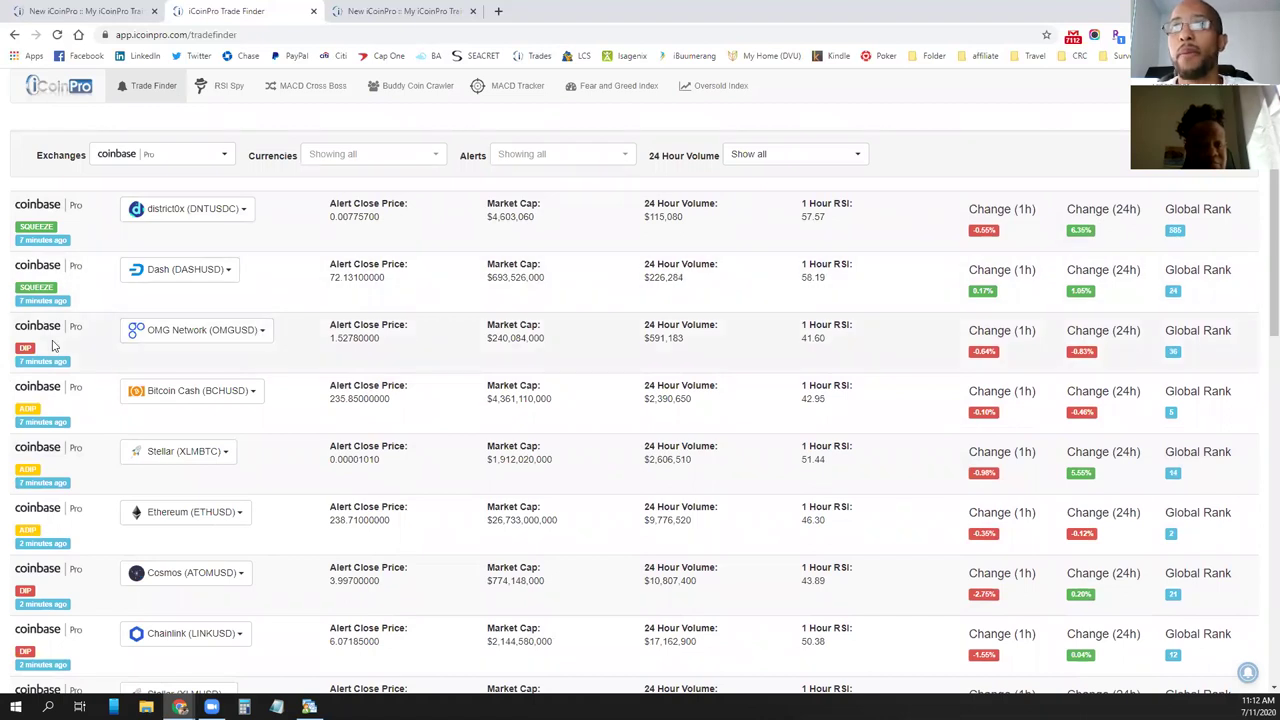
click(176, 164)
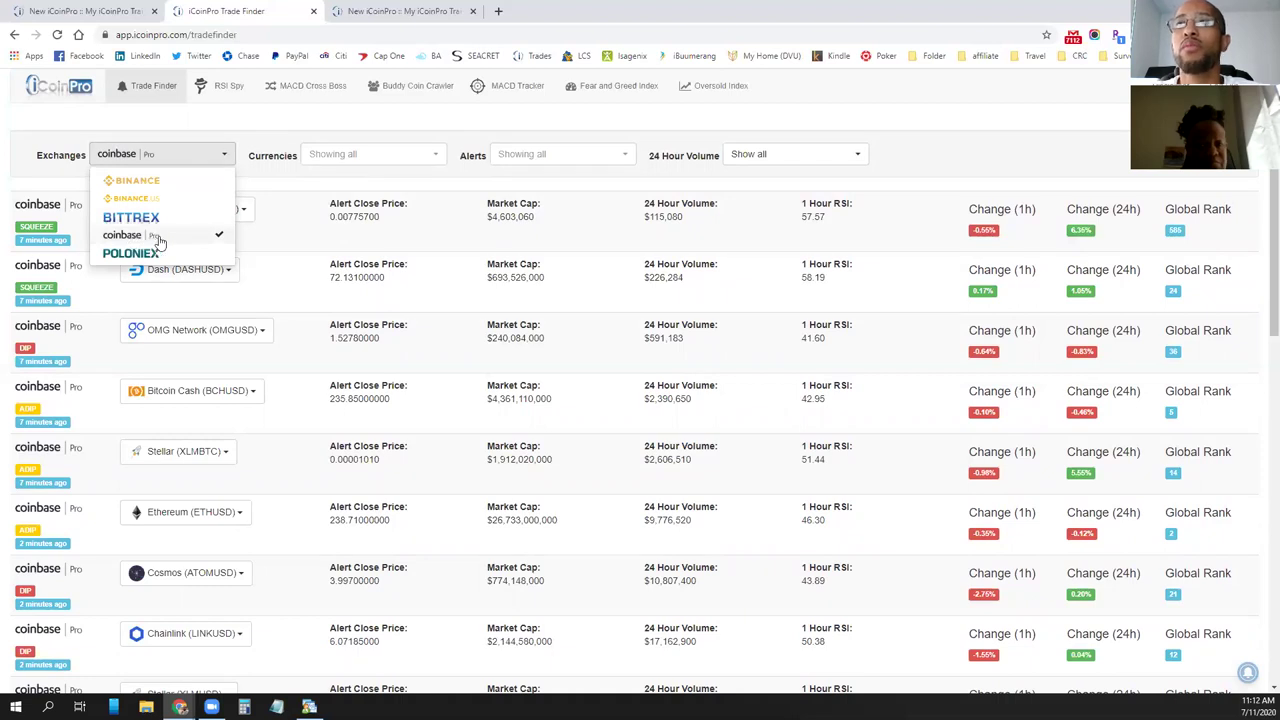
click(288, 229)
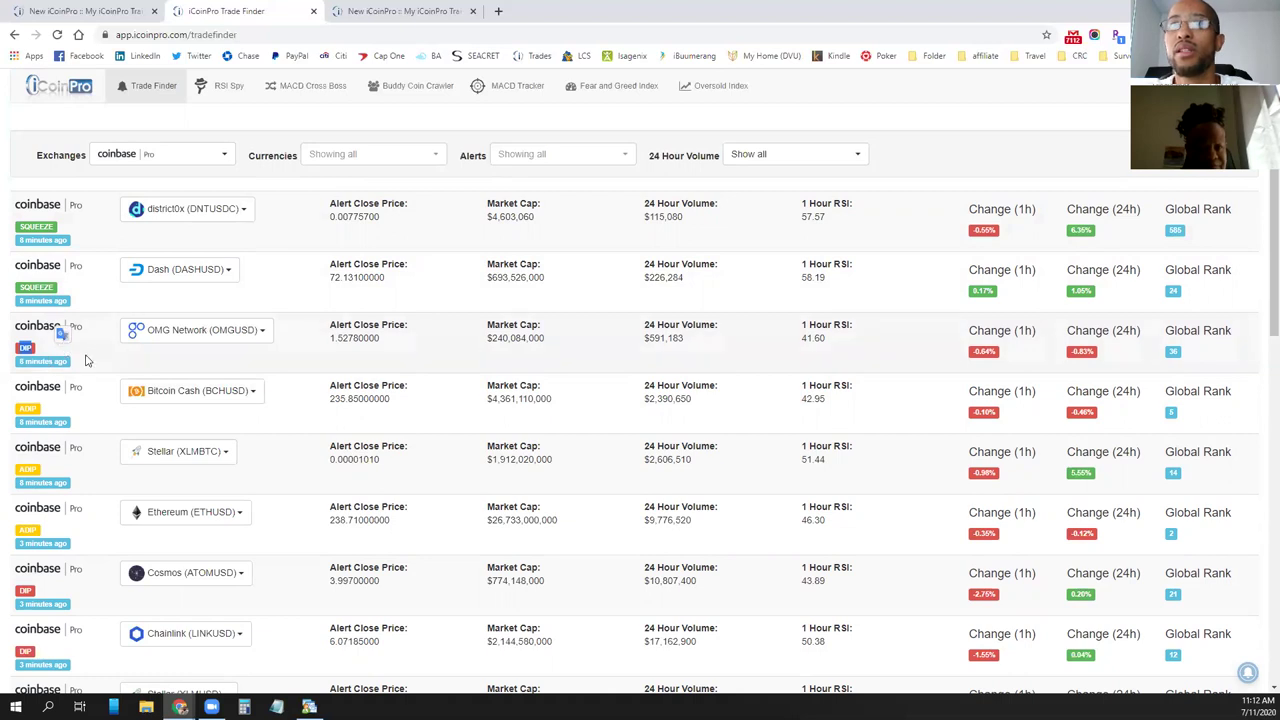
View the OMG Network (OMGUSD) dip alert's chart on TradingView, then return to the Trade Finder
click(261, 338)
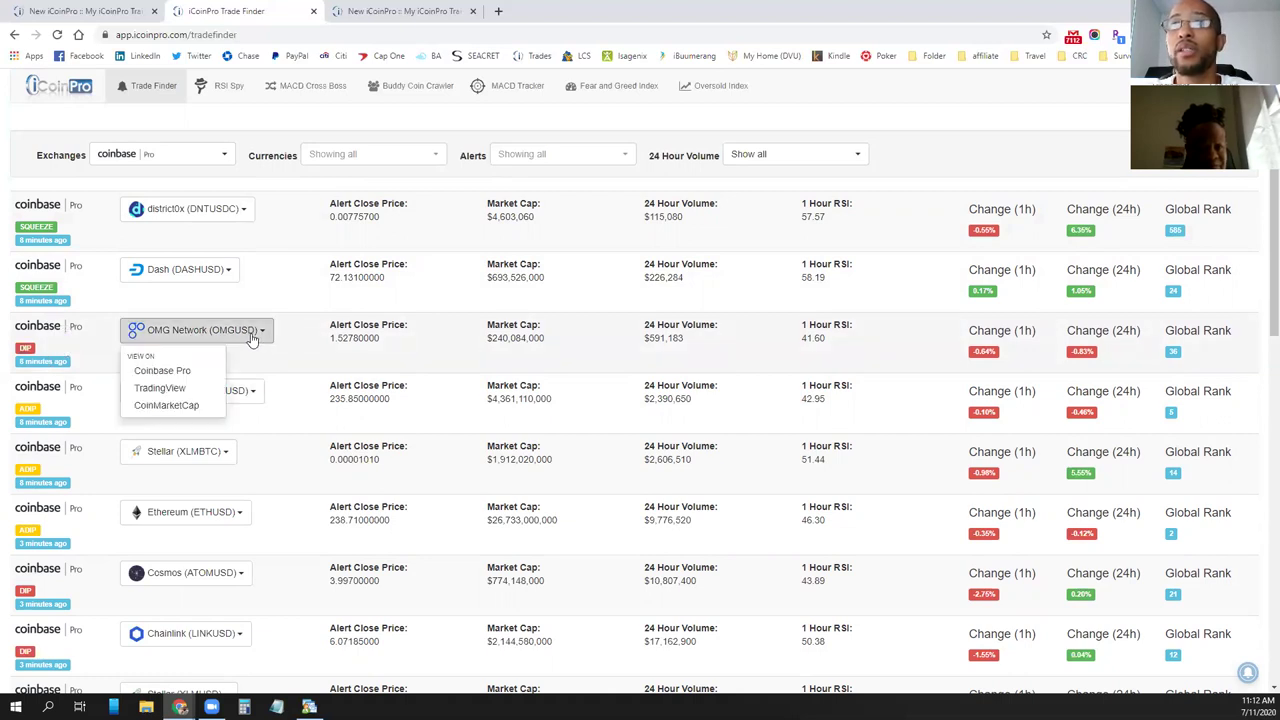
click(172, 395)
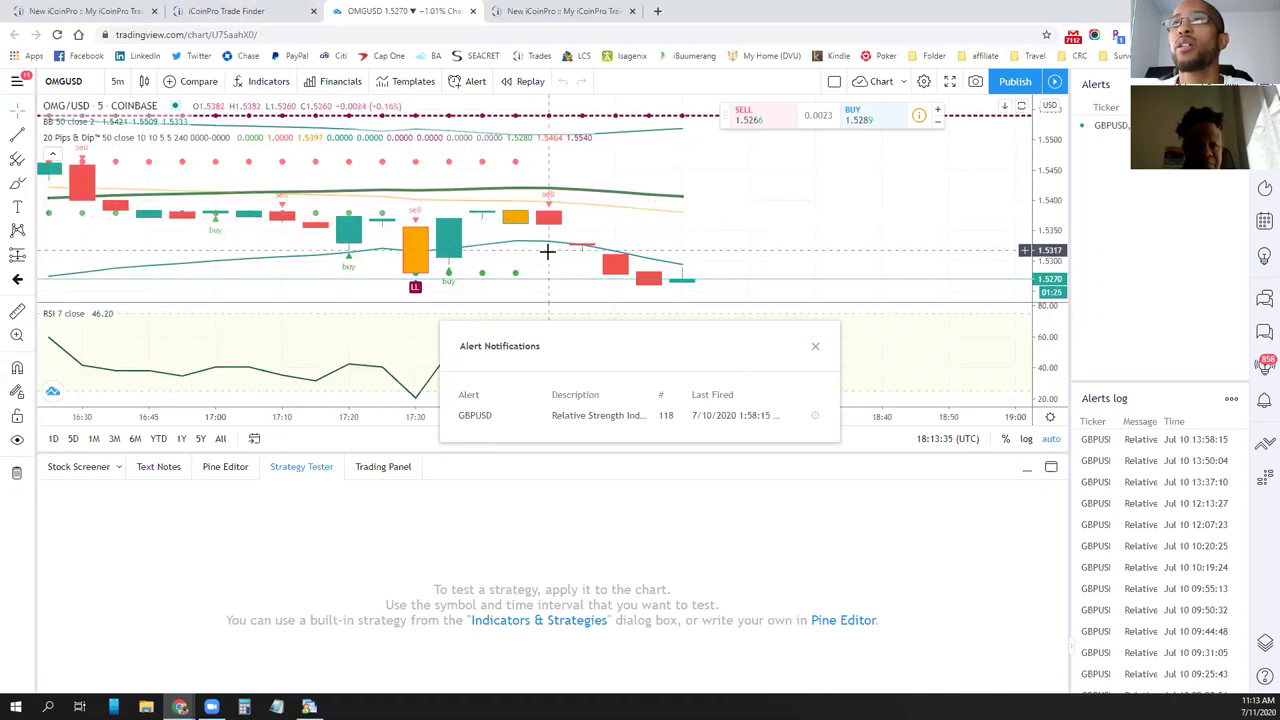
click(240, 11)
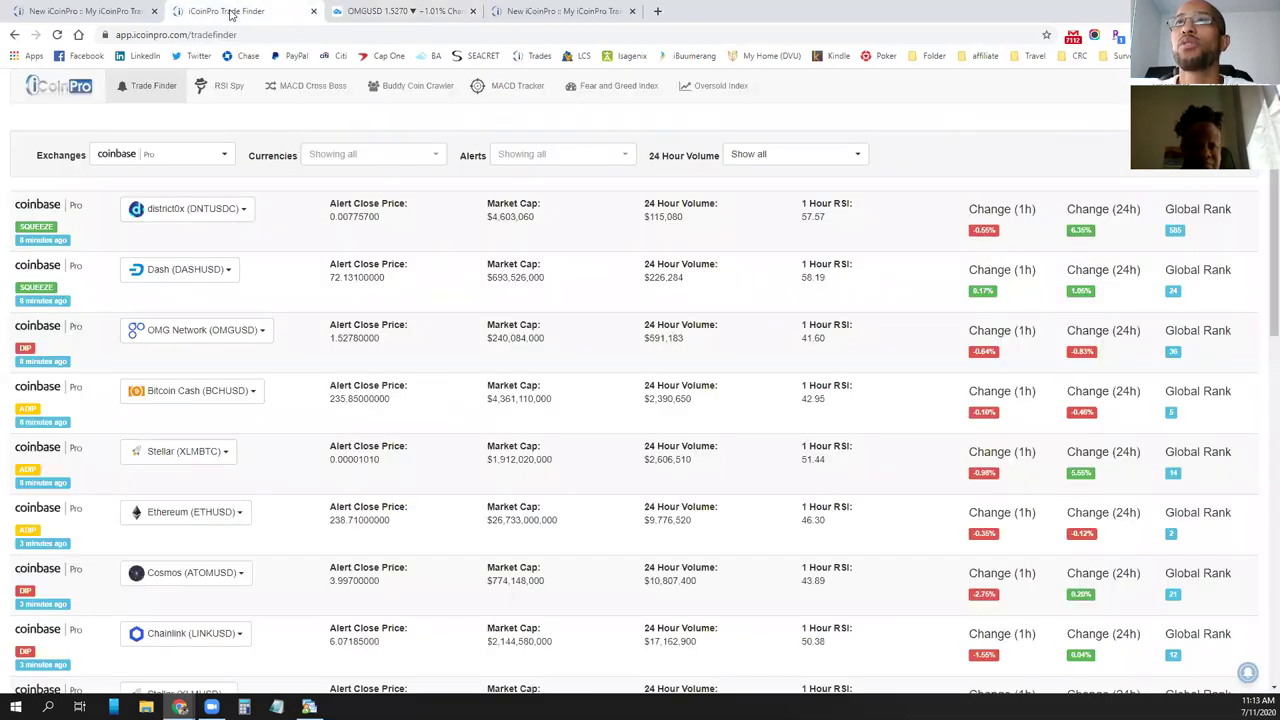
Open OMG Network (OMGUSD) on Coinbase Pro from its alert and fill the market buy order with the maximum USD amount
click(263, 337)
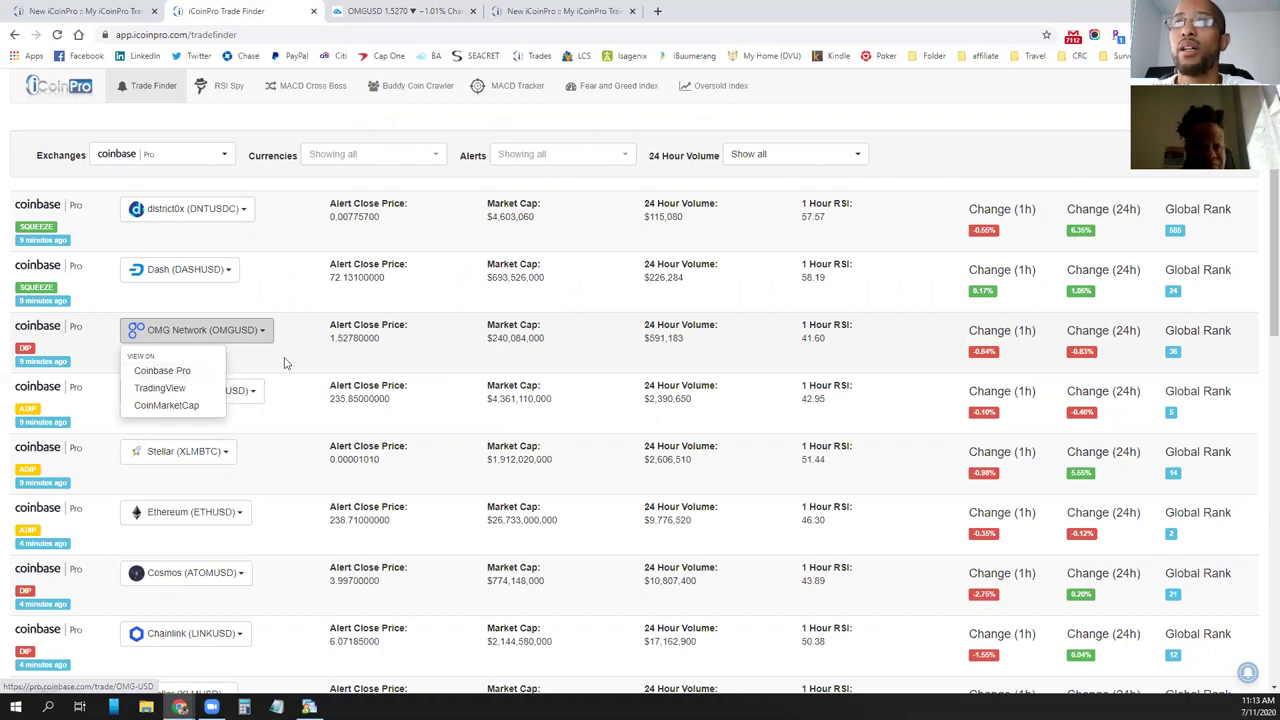
click(166, 372)
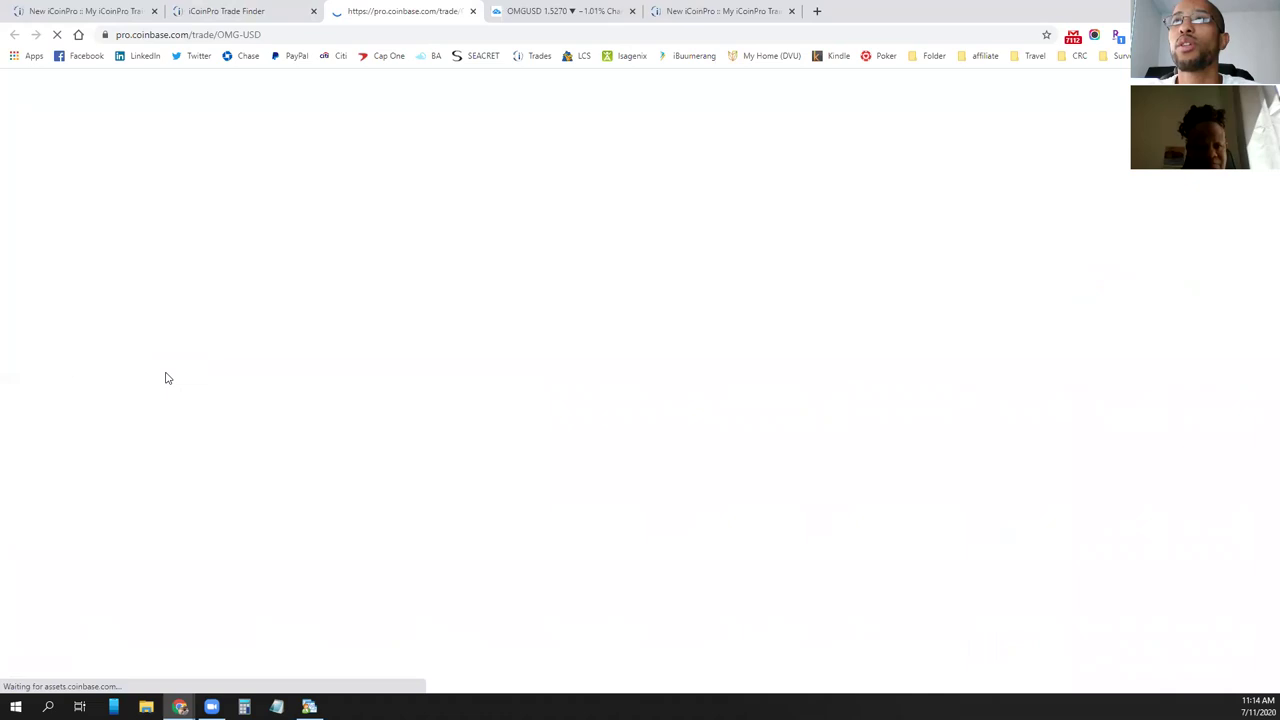
click(260, 12)
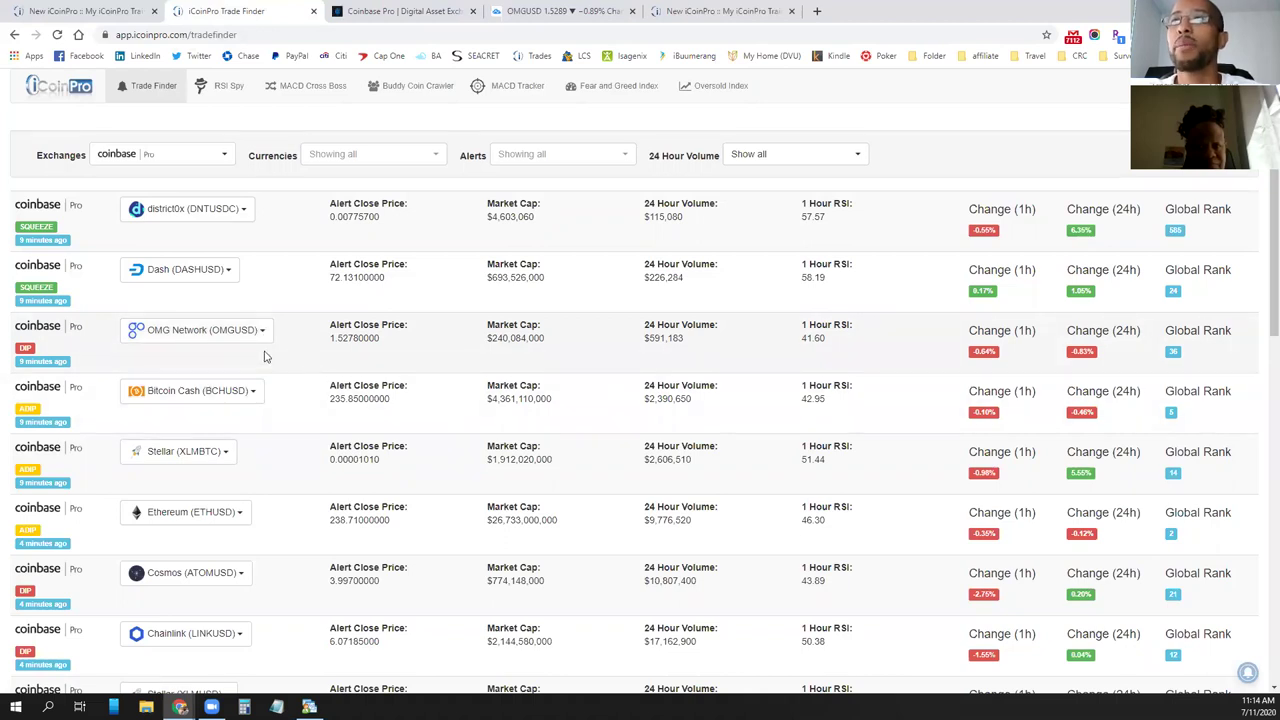
click(398, 12)
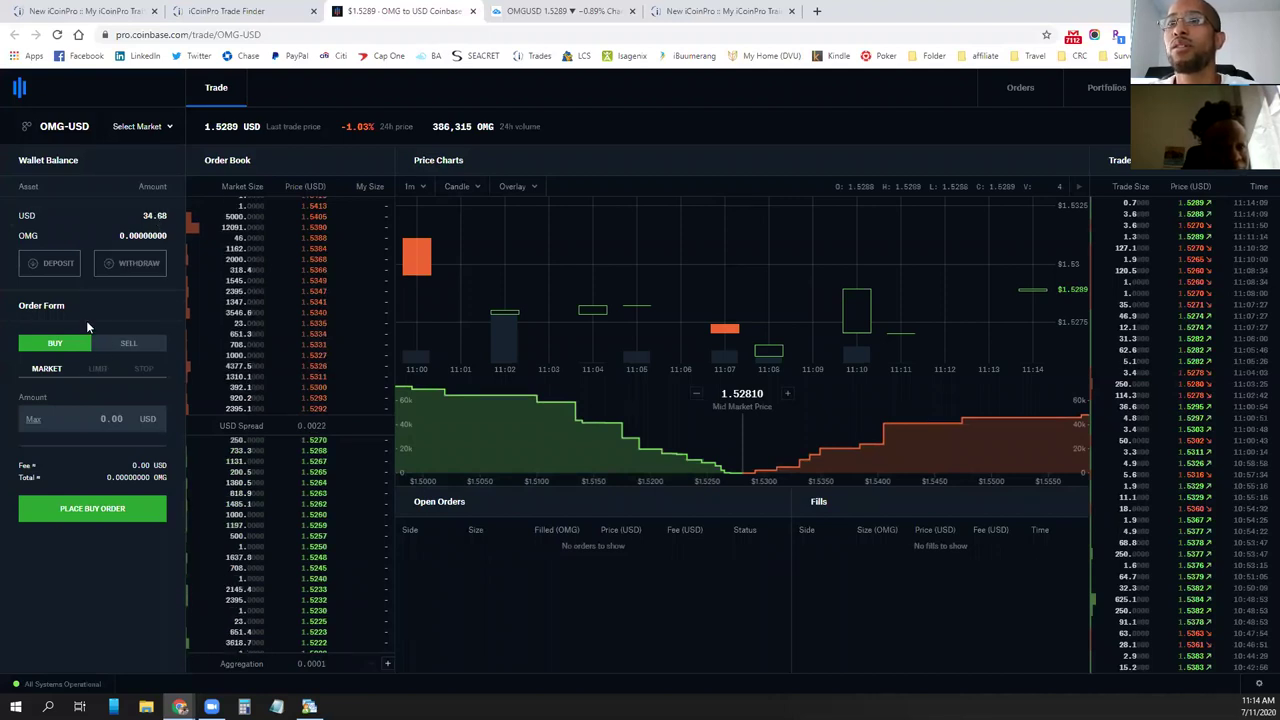
click(33, 420)
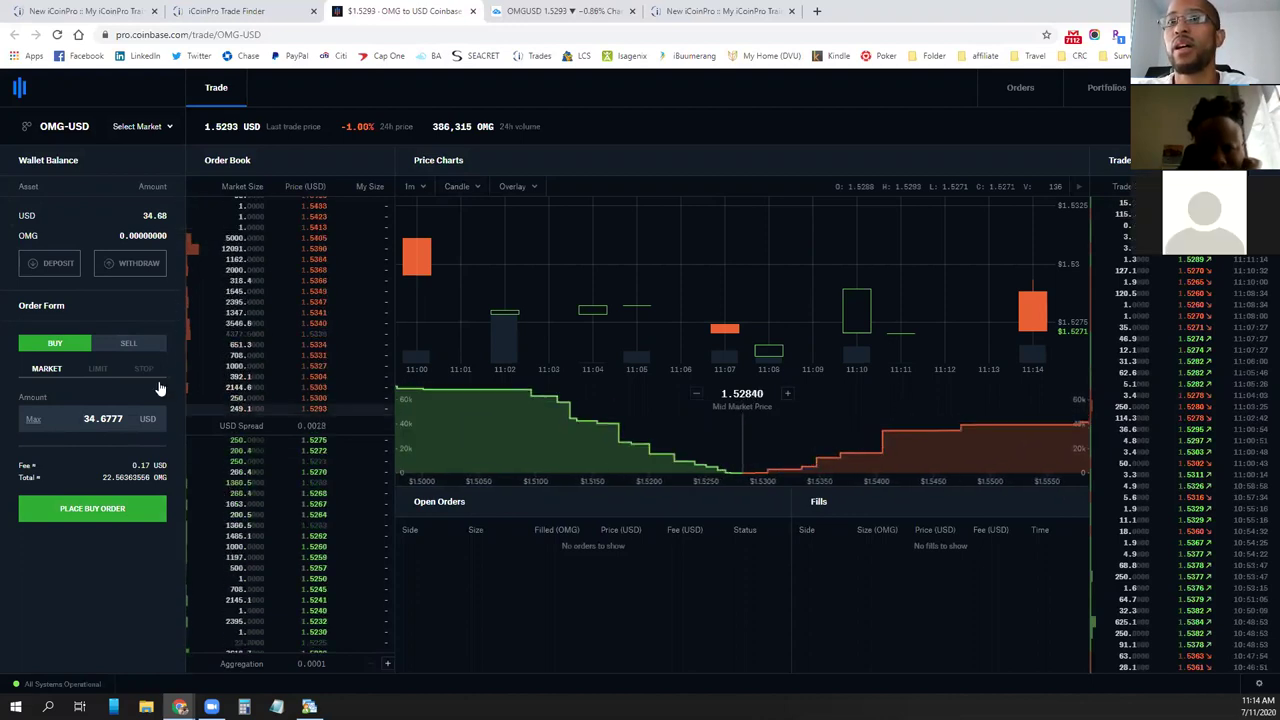
Set the OMG-USD market buy amount to 10 USD and check the wallet's USD balance and the order total
drag(86, 424, 128, 419)
text(10)
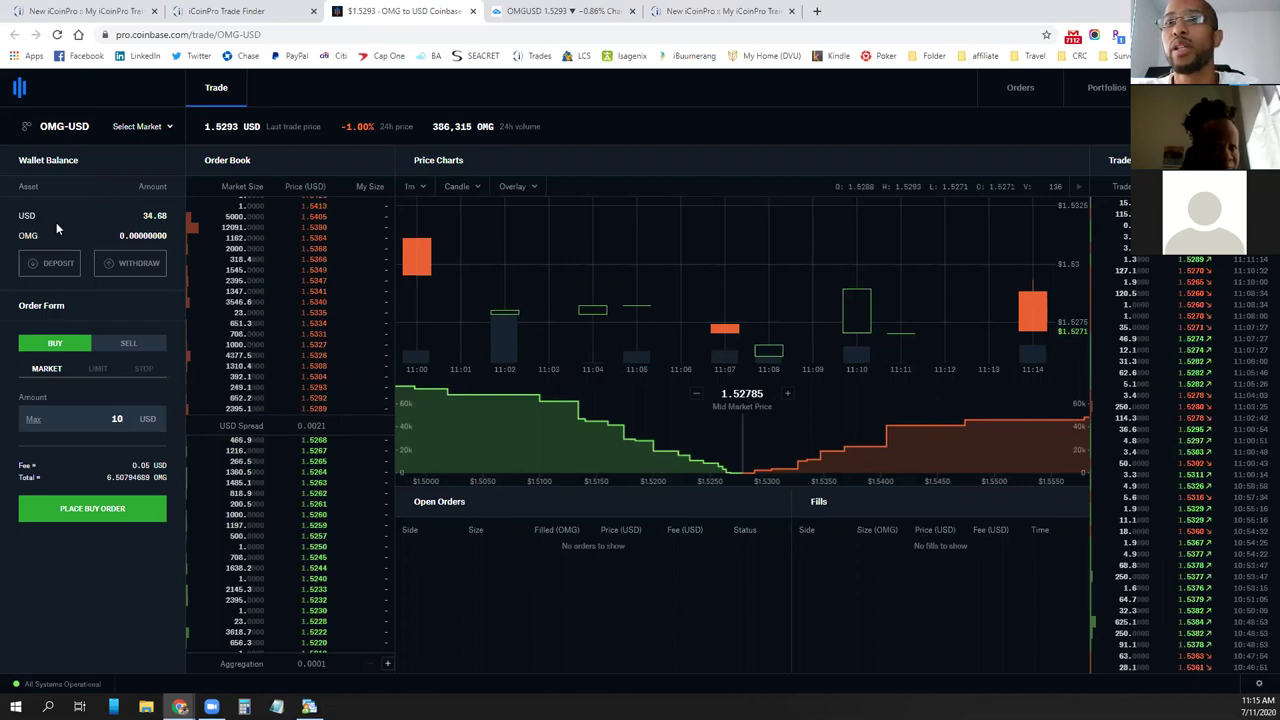
drag(20, 215, 165, 220)
click(165, 220)
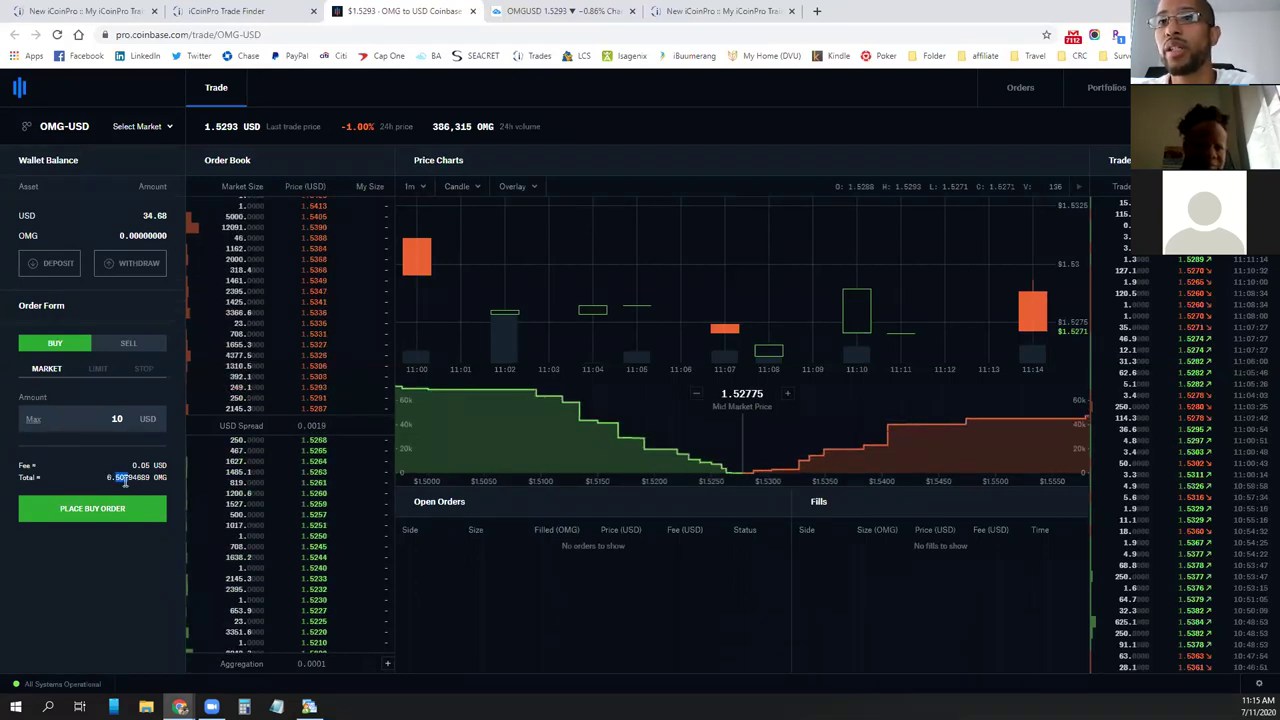
click(124, 480)
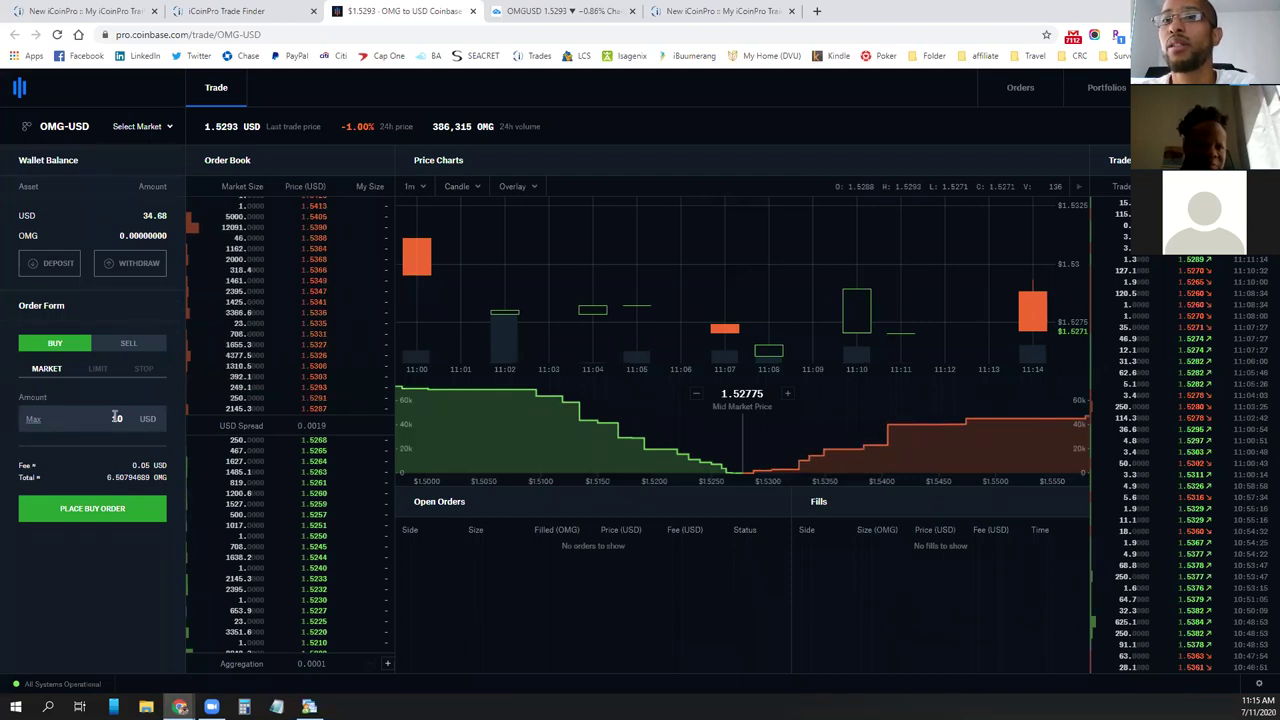
Set the OMG-USD market buy amount to 1 USD and check the resulting fee and OMG total
drag(107, 423, 124, 423)
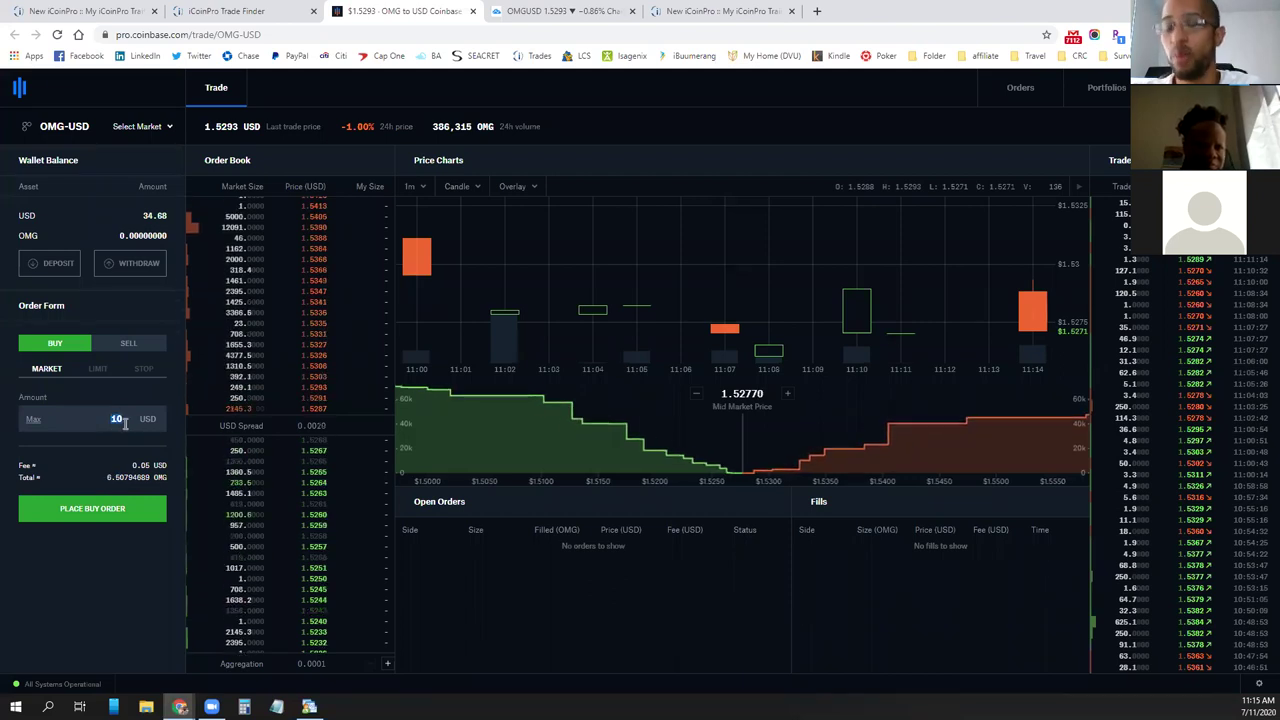
text(1)
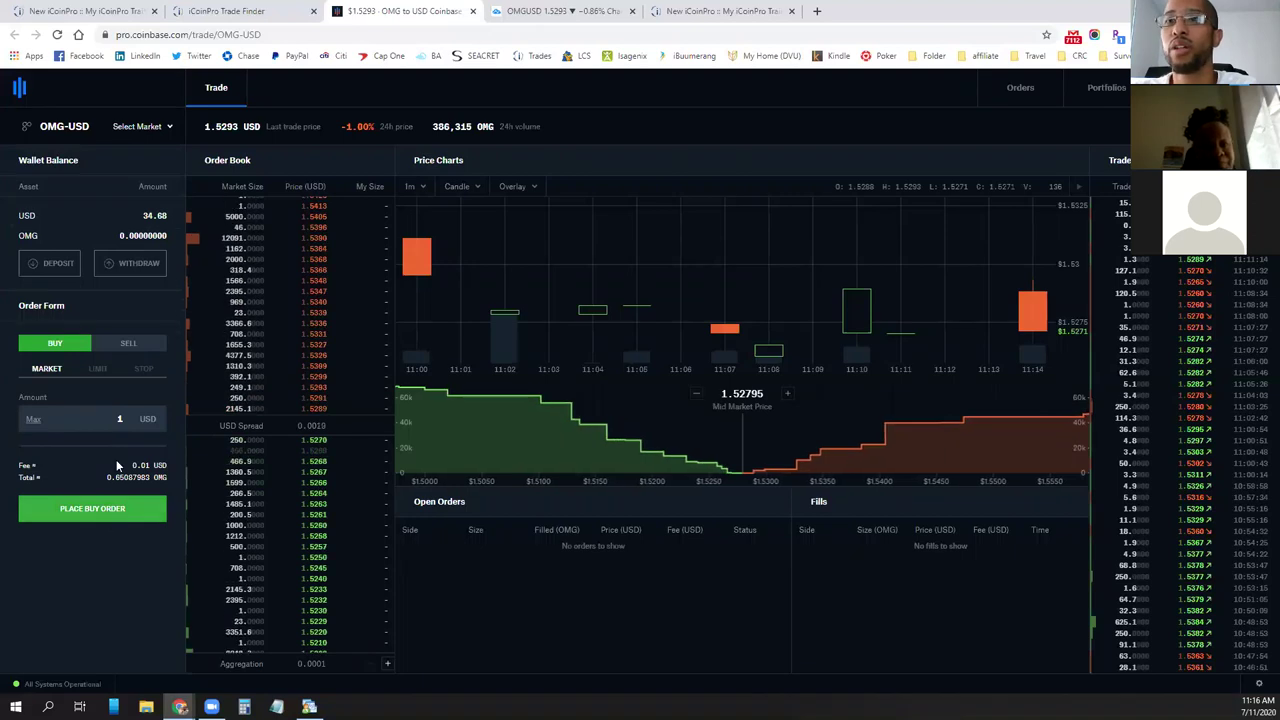
drag(133, 466, 162, 468)
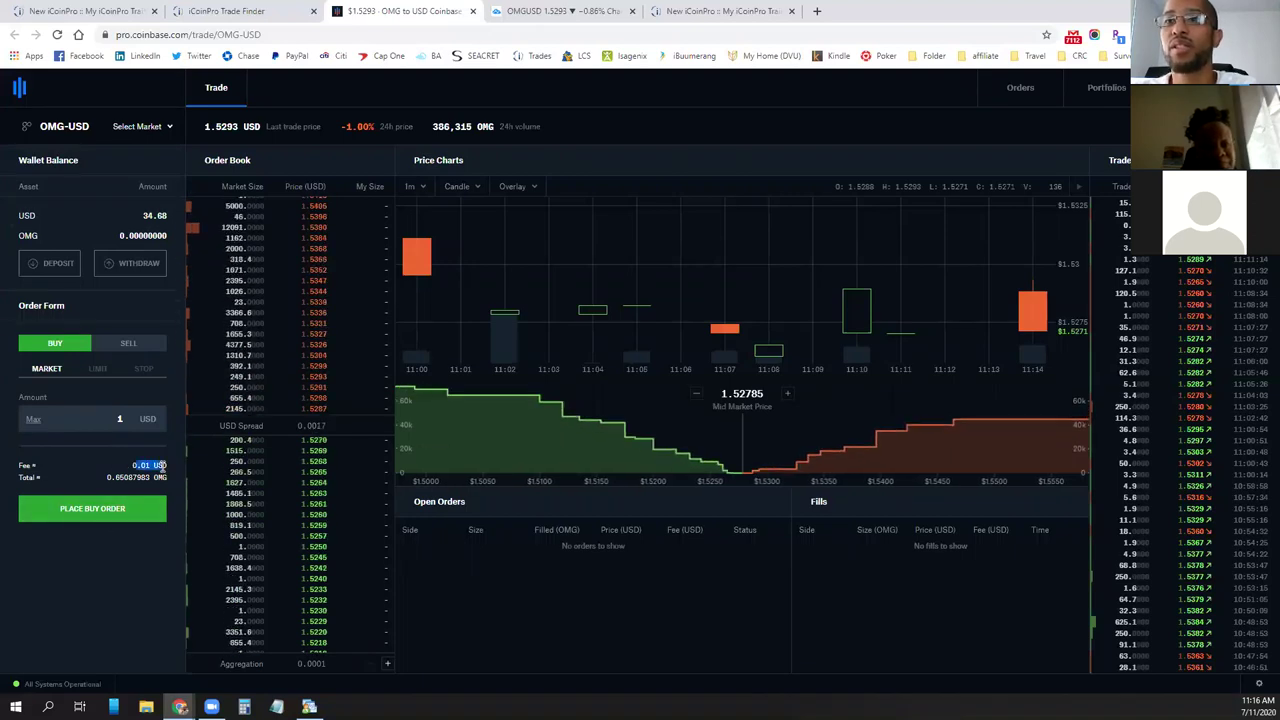
click(150, 470)
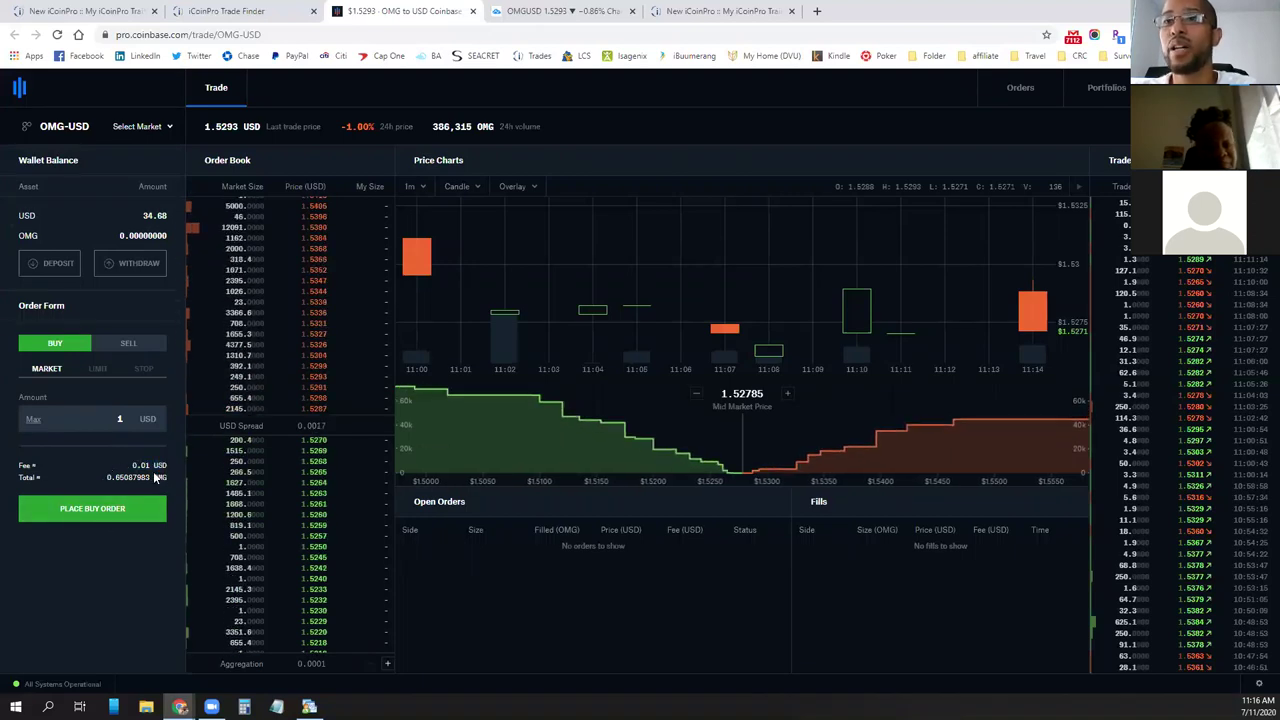
drag(107, 479, 172, 484)
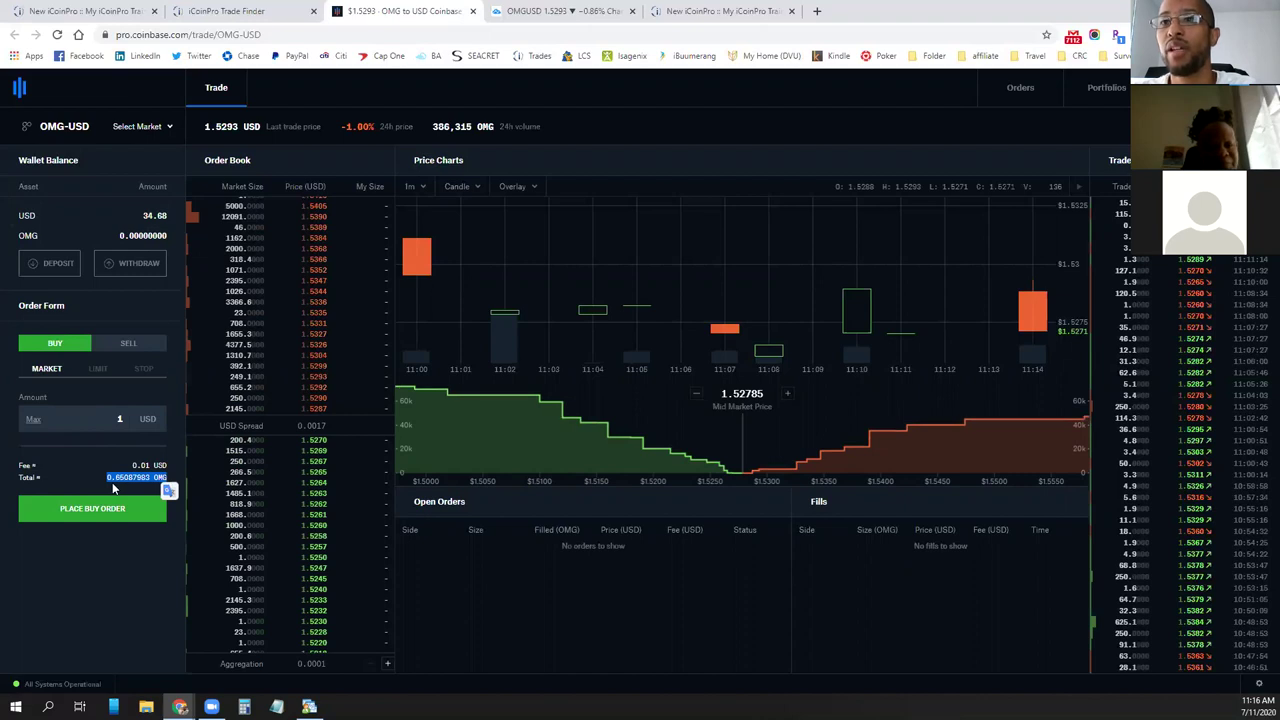
click(113, 486)
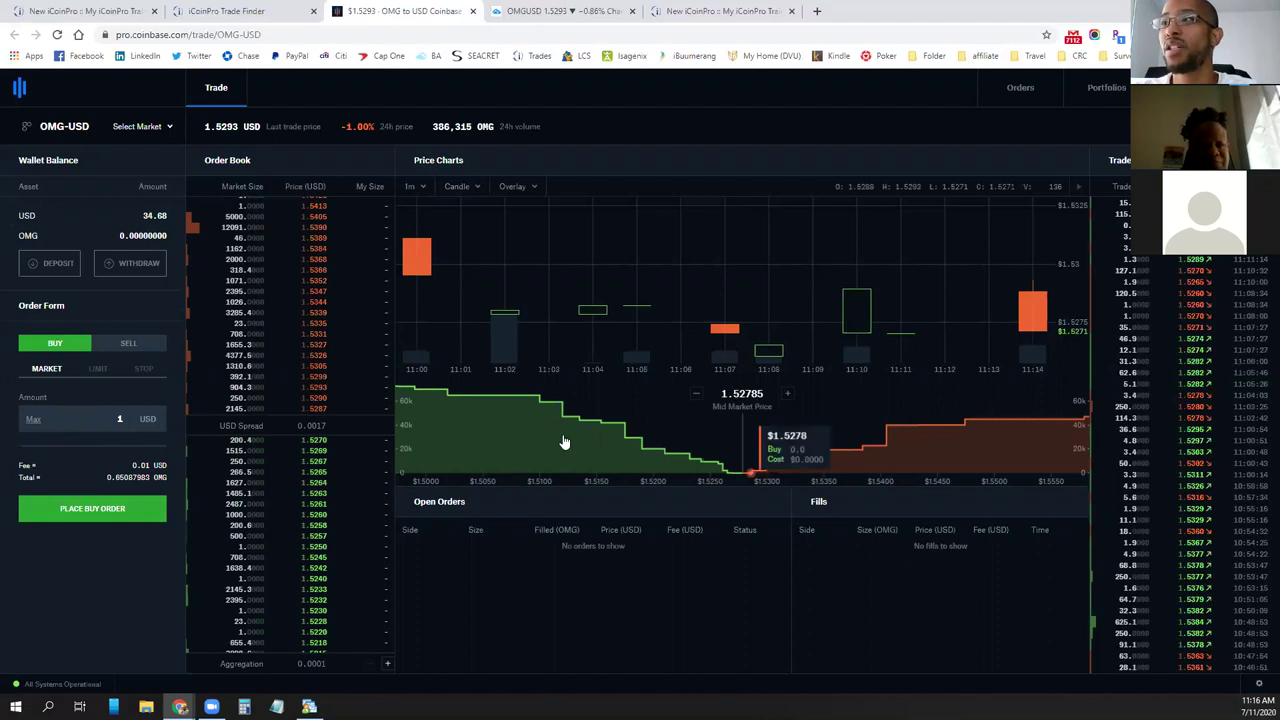
Place the OMG-USD market buy order and view the default portfolio's filled orders
click(133, 511)
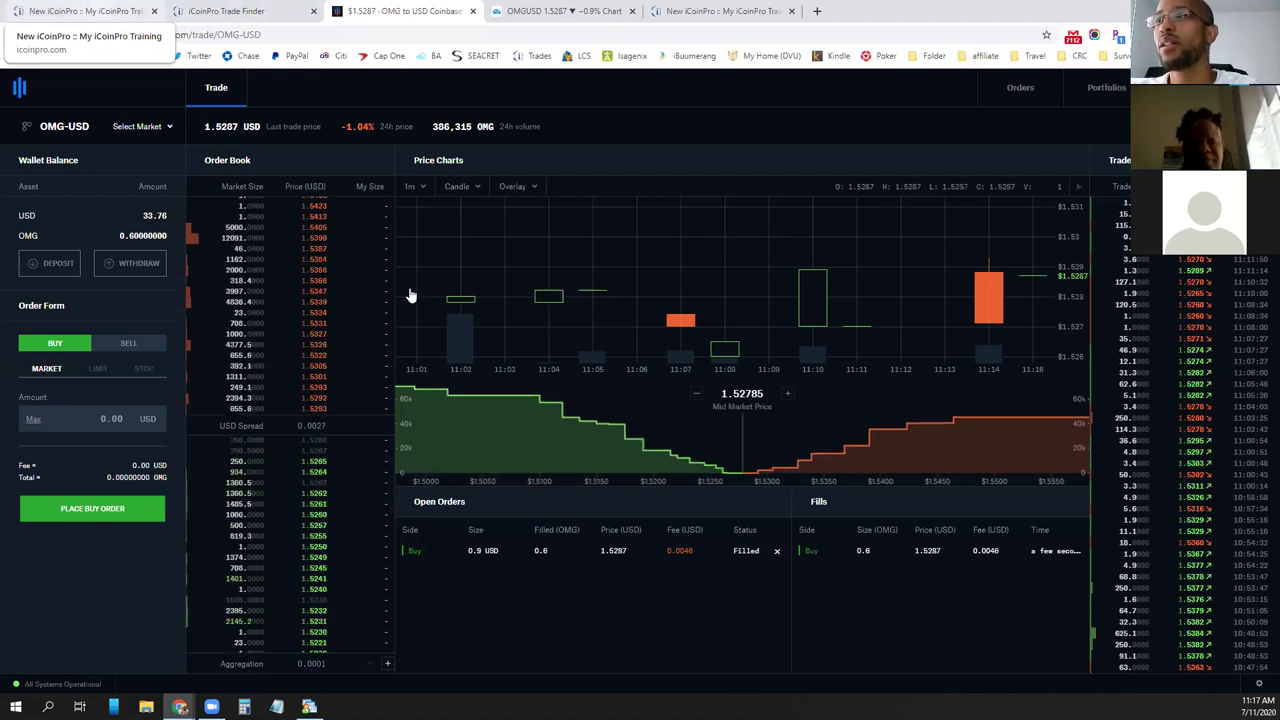
click(1020, 90)
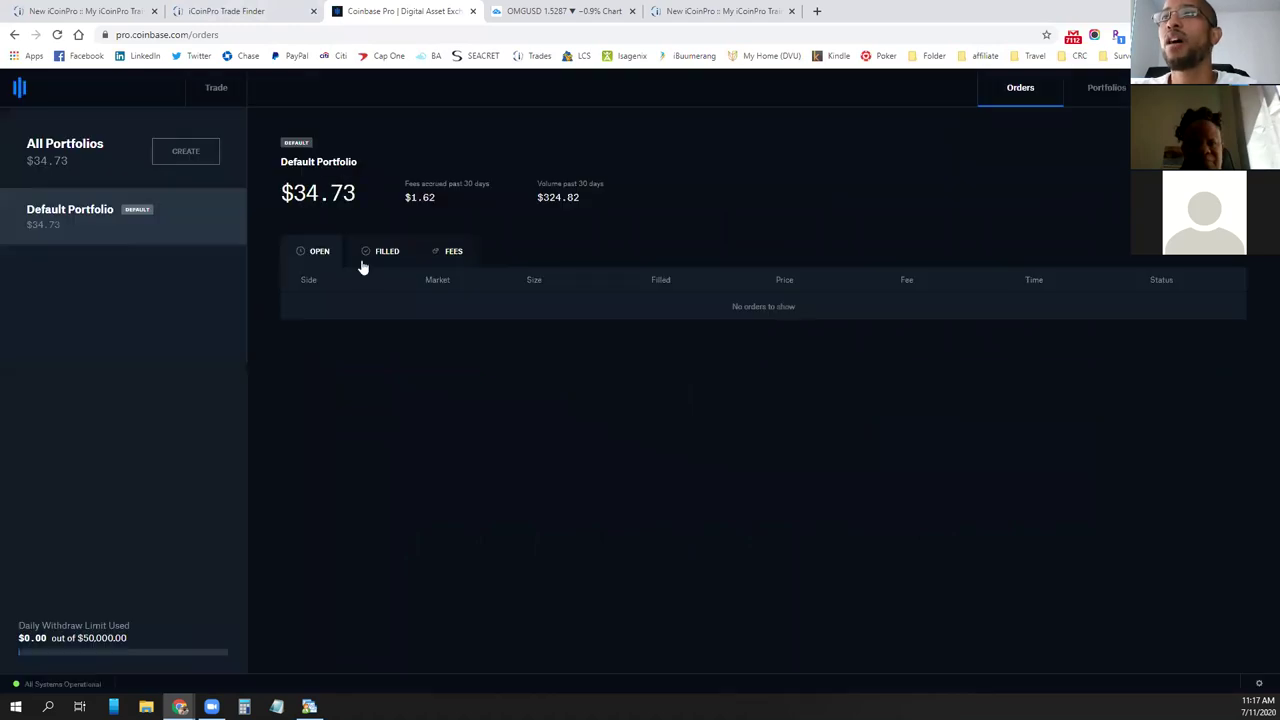
click(379, 254)
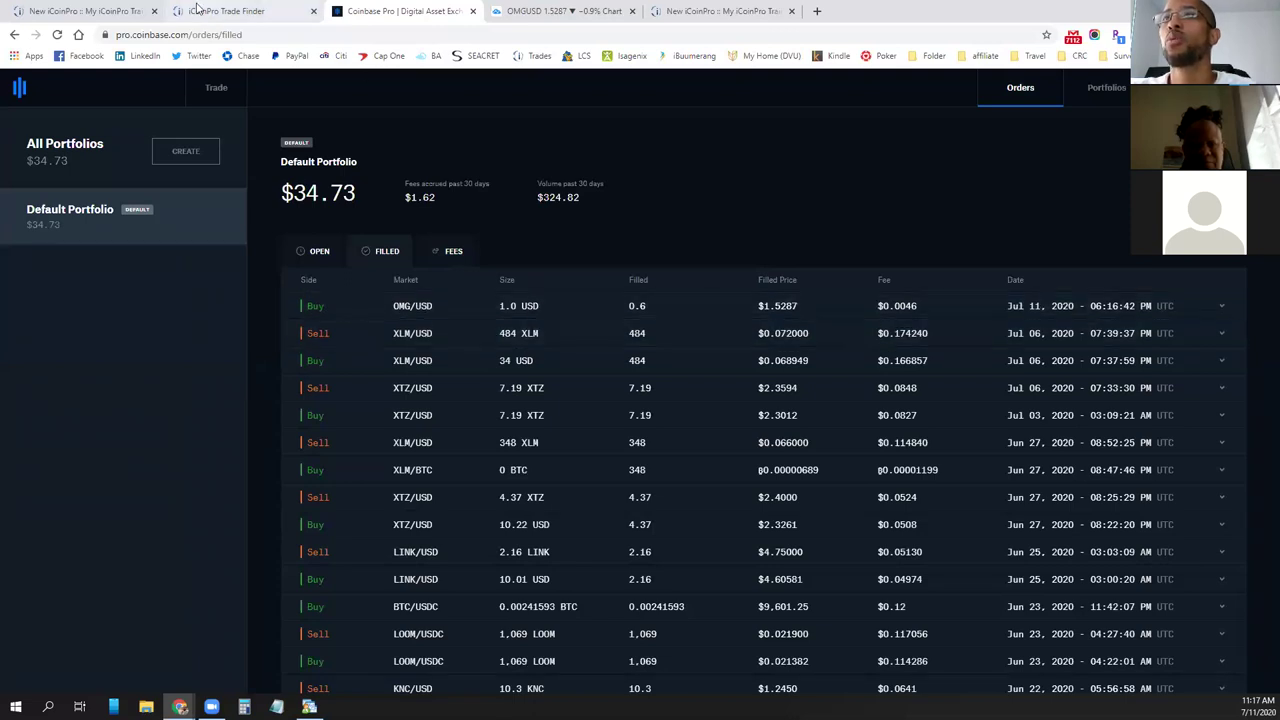
Return to the iCoinPro member site and open the Coinbase Pro Profit/Loss with Fees Calculator from the Micro Profit System resources
click(254, 12)
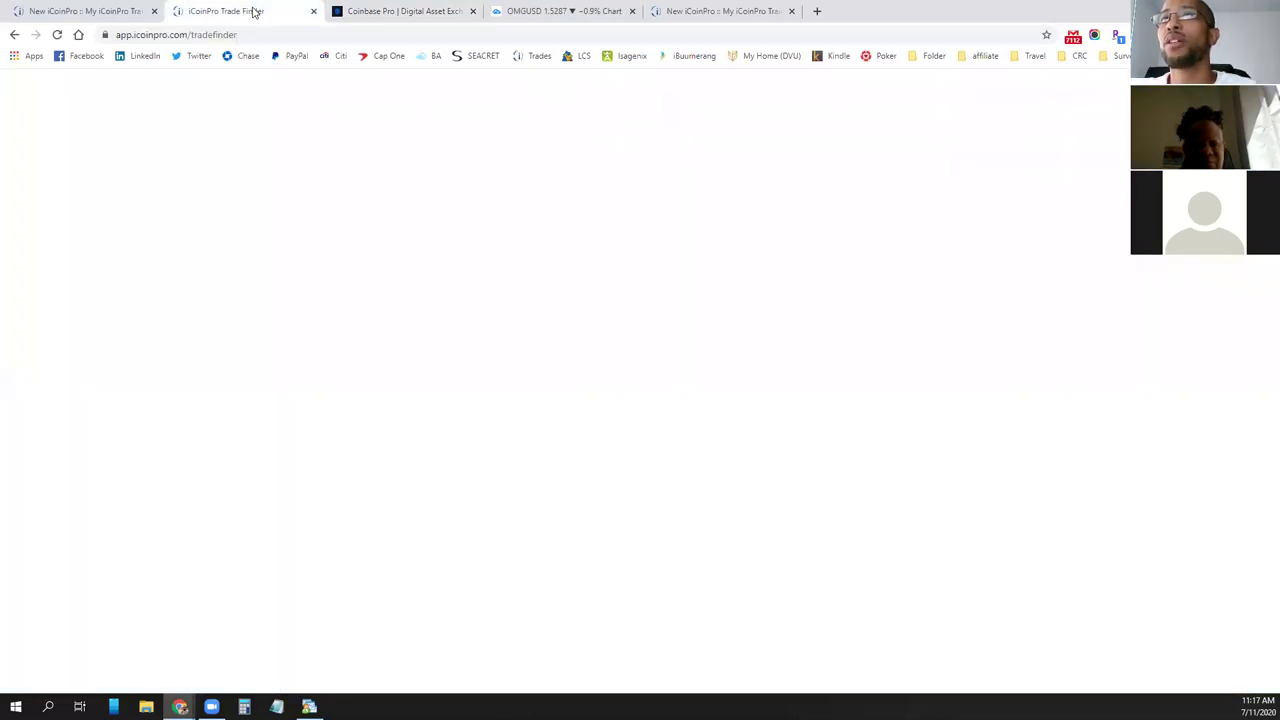
click(87, 13)
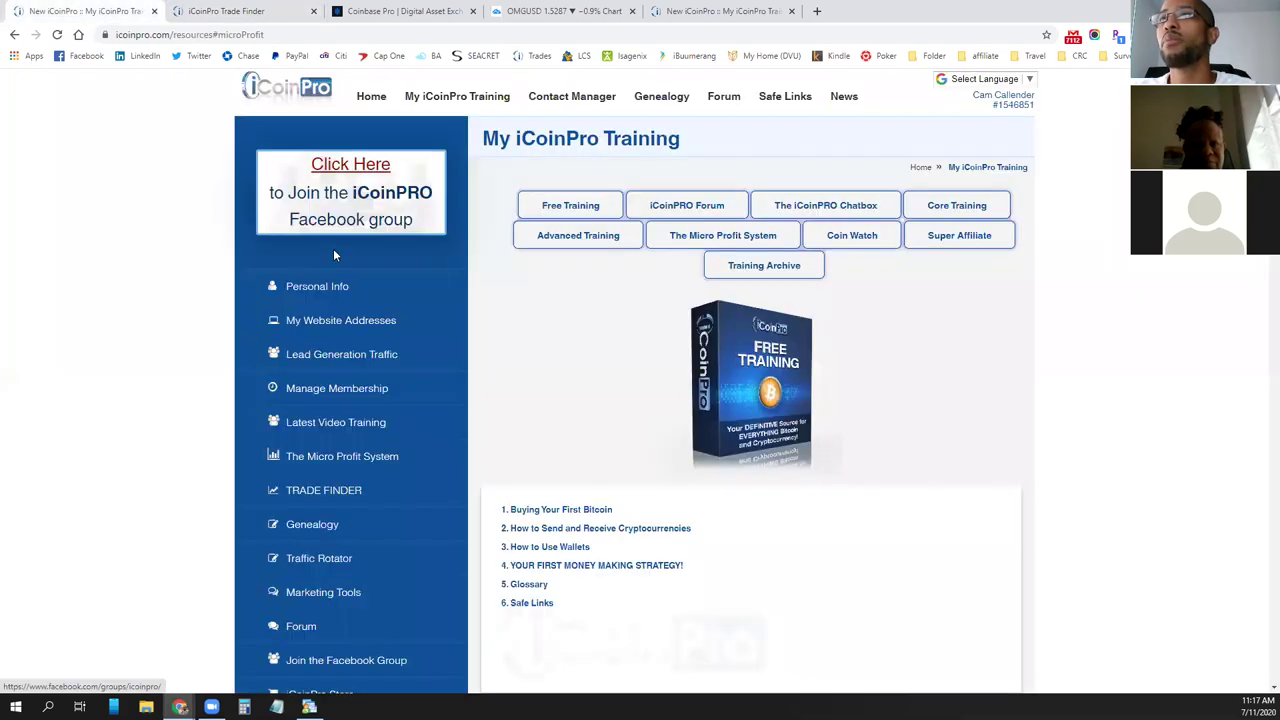
click(354, 456)
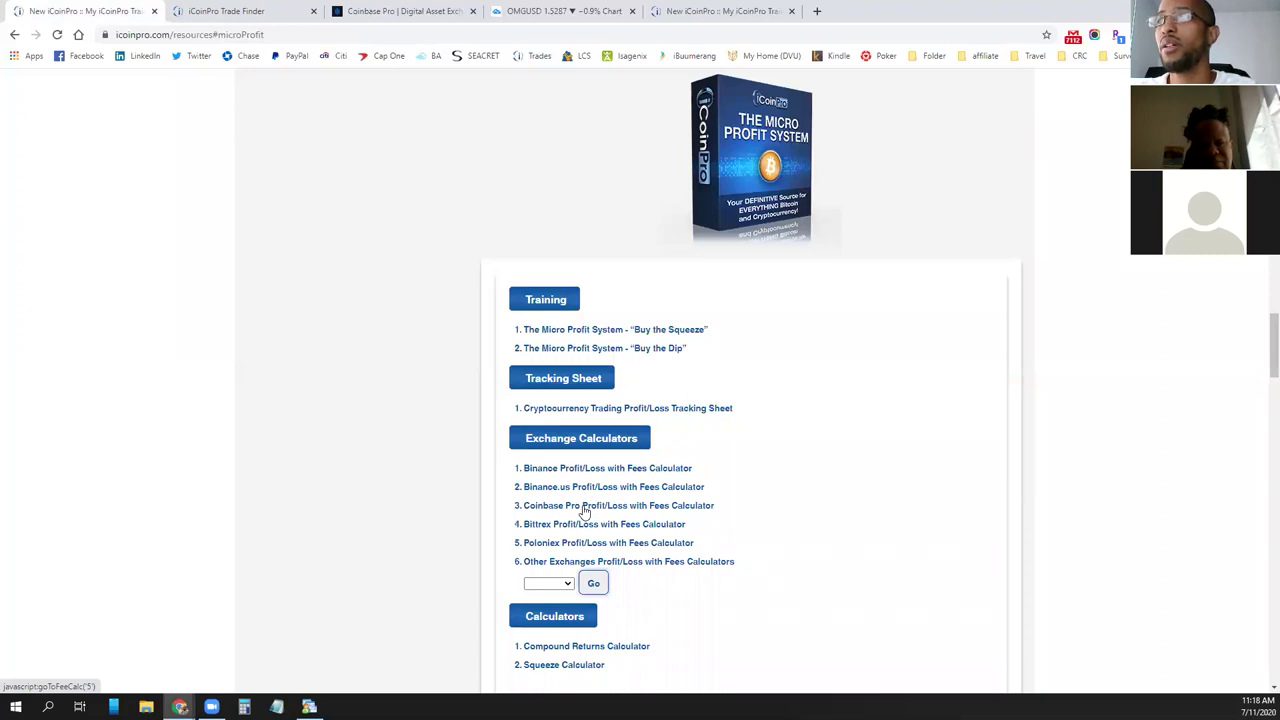
click(585, 510)
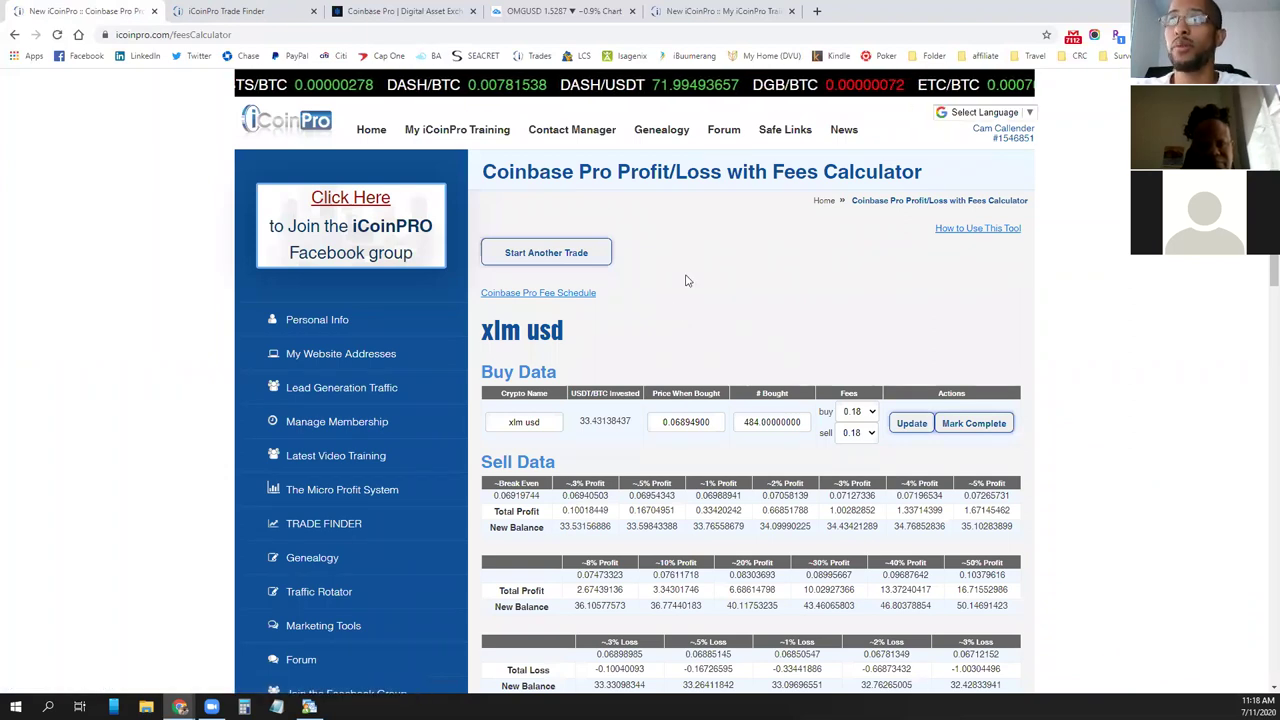
Look over the existing xlm usd trade in the calculator and start another trade
scroll(685, 278, down, 1)
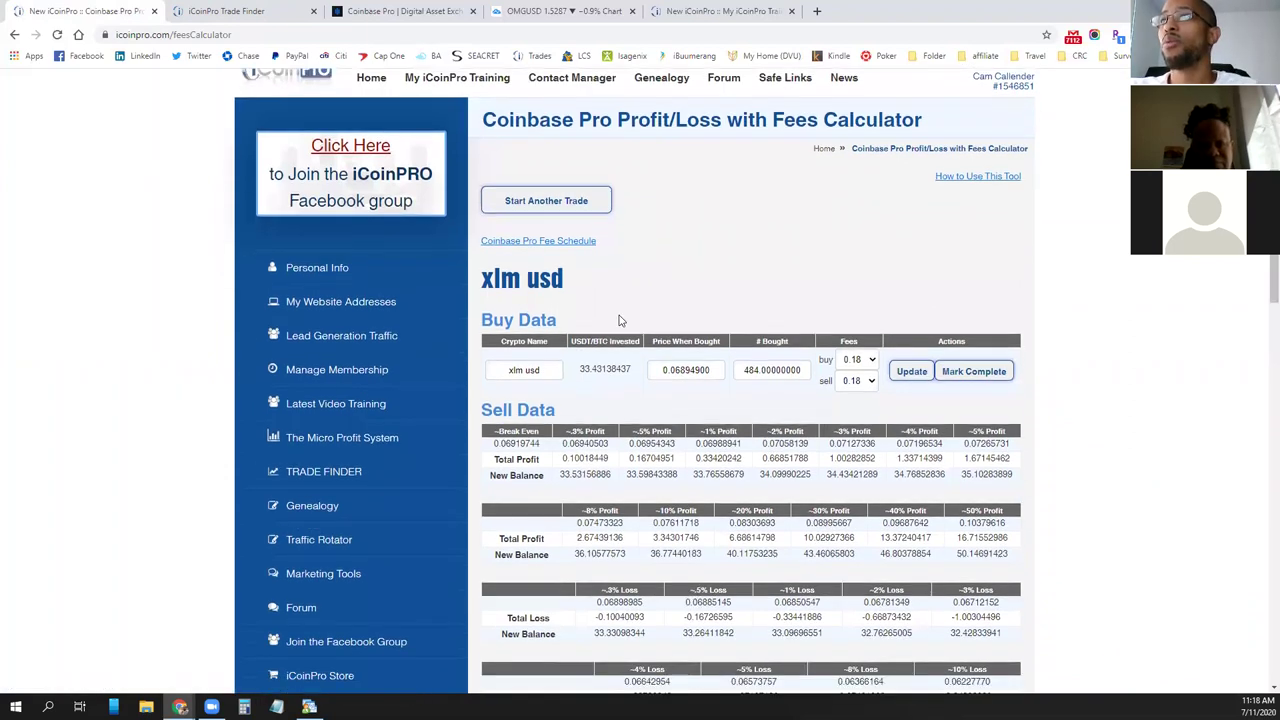
scroll(618, 320, down, 1)
scroll(669, 207, up, 2)
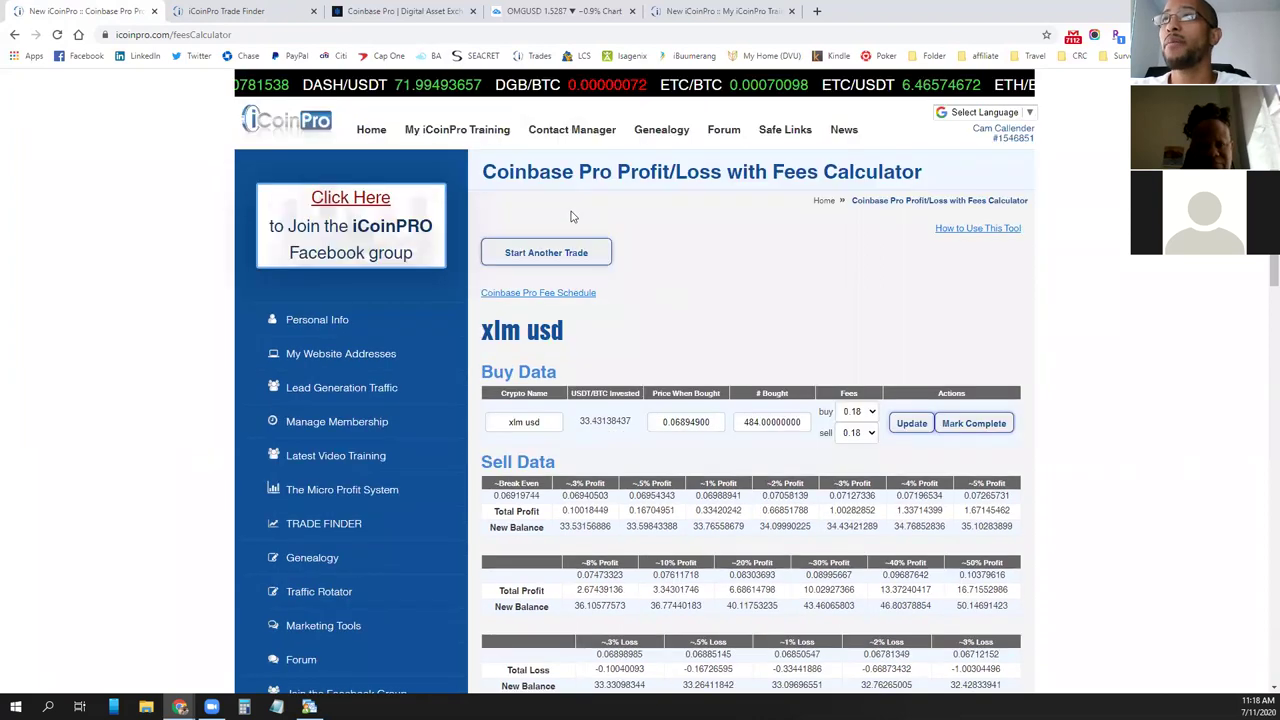
click(556, 256)
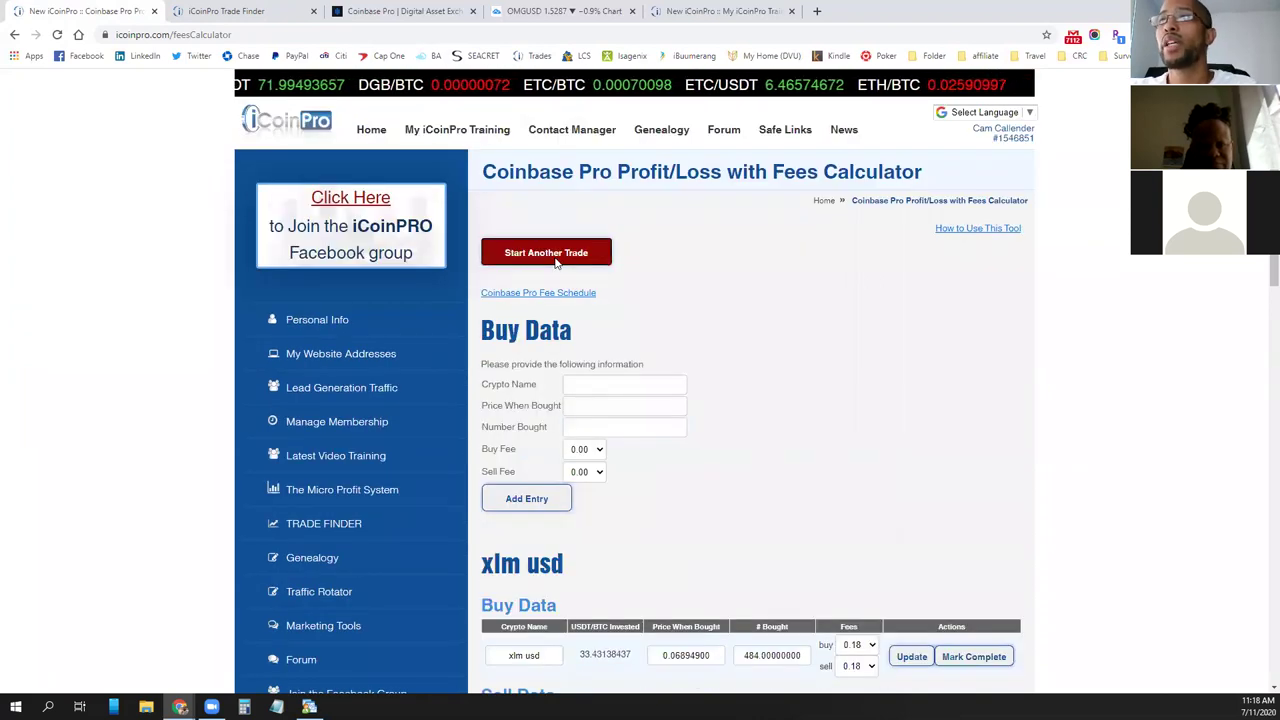
Check the purchased pair in the Coinbase Pro filled orders and enter OMG/USD as the new trade's crypto name
click(591, 384)
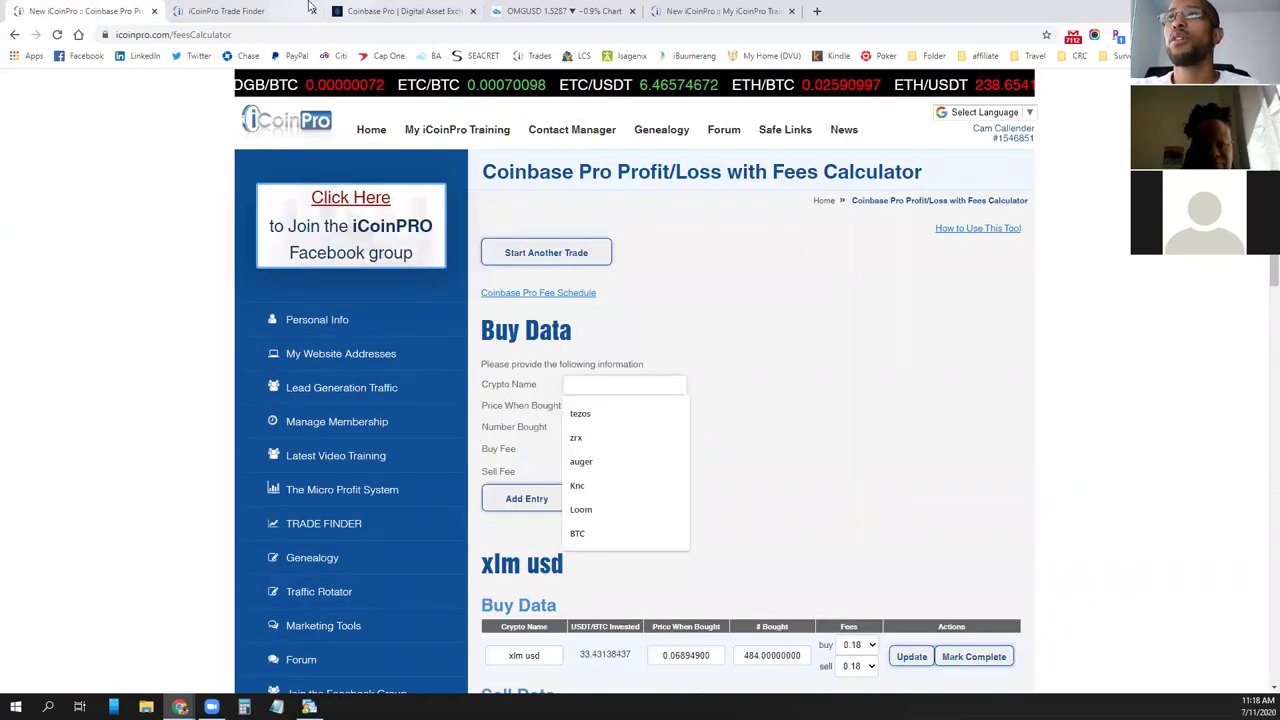
click(414, 17)
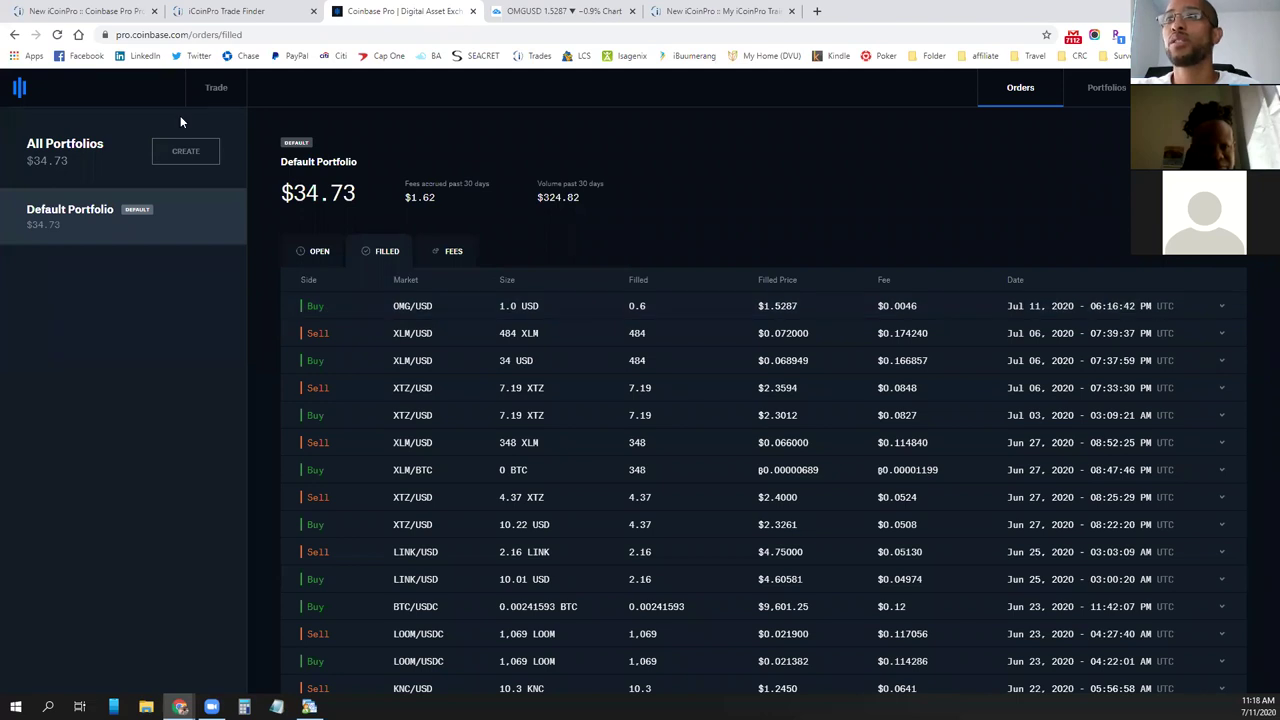
click(118, 12)
click(567, 380)
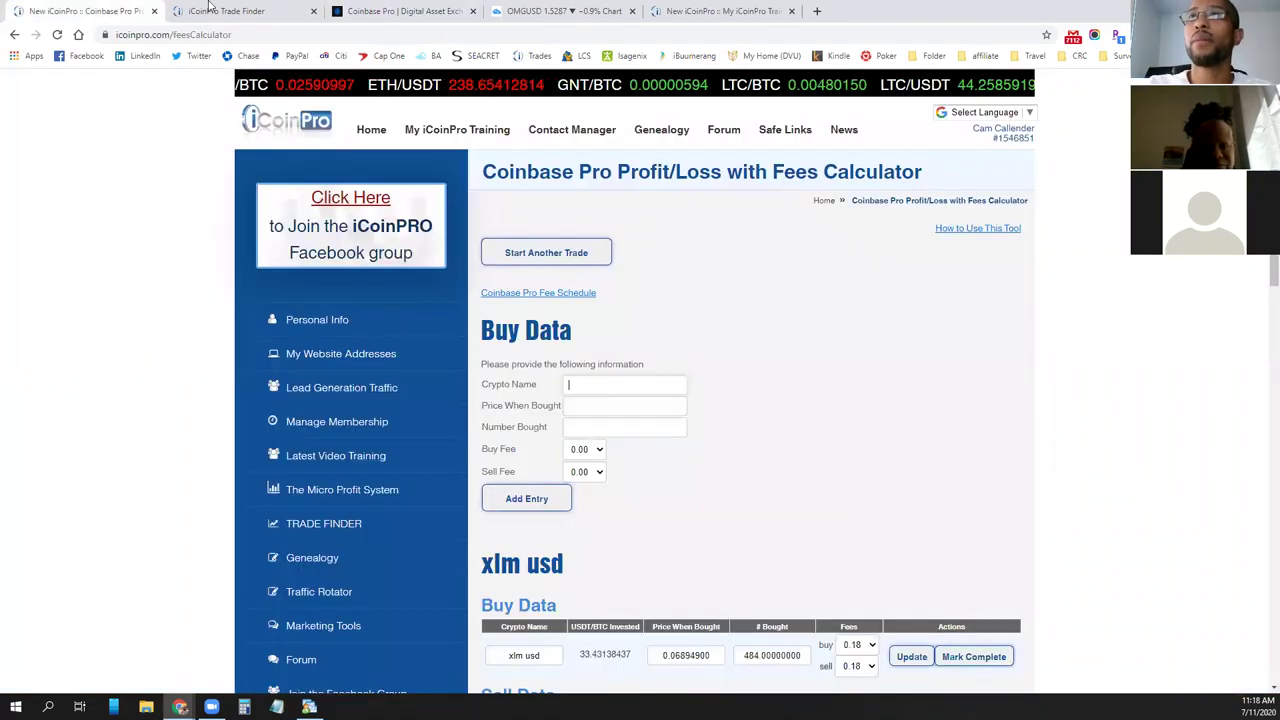
click(193, 8)
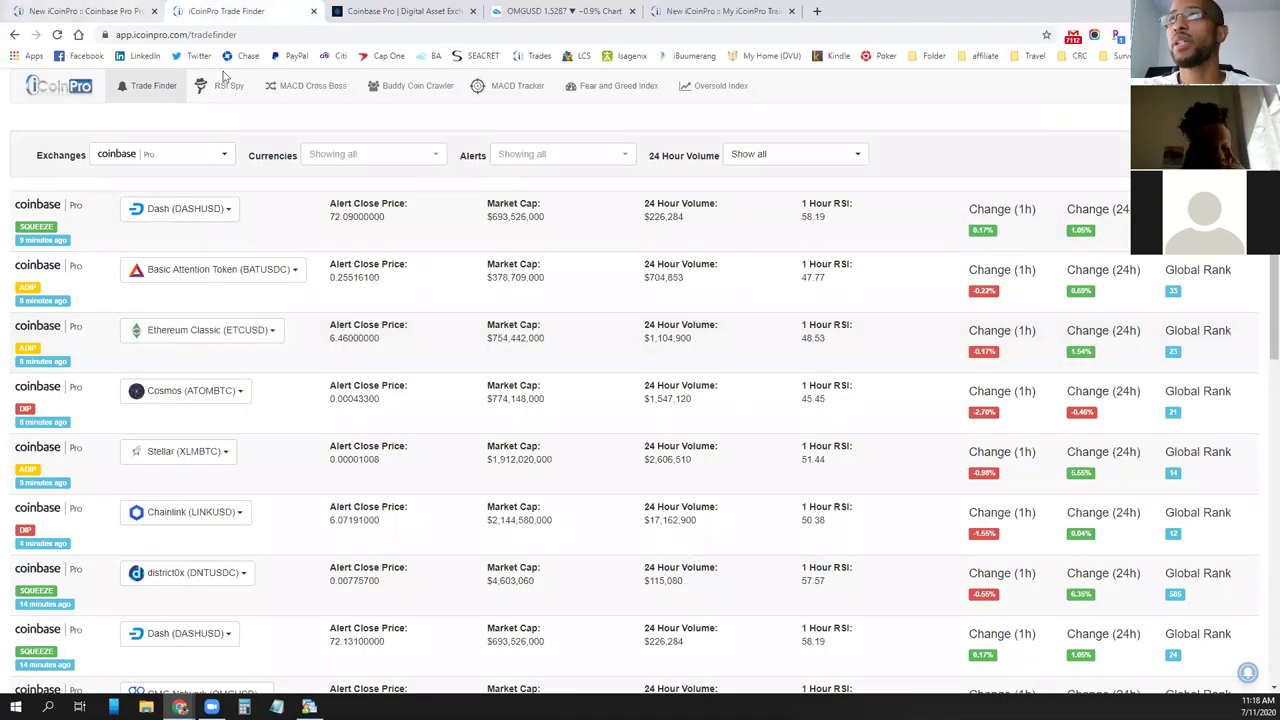
key(ctrl+1)
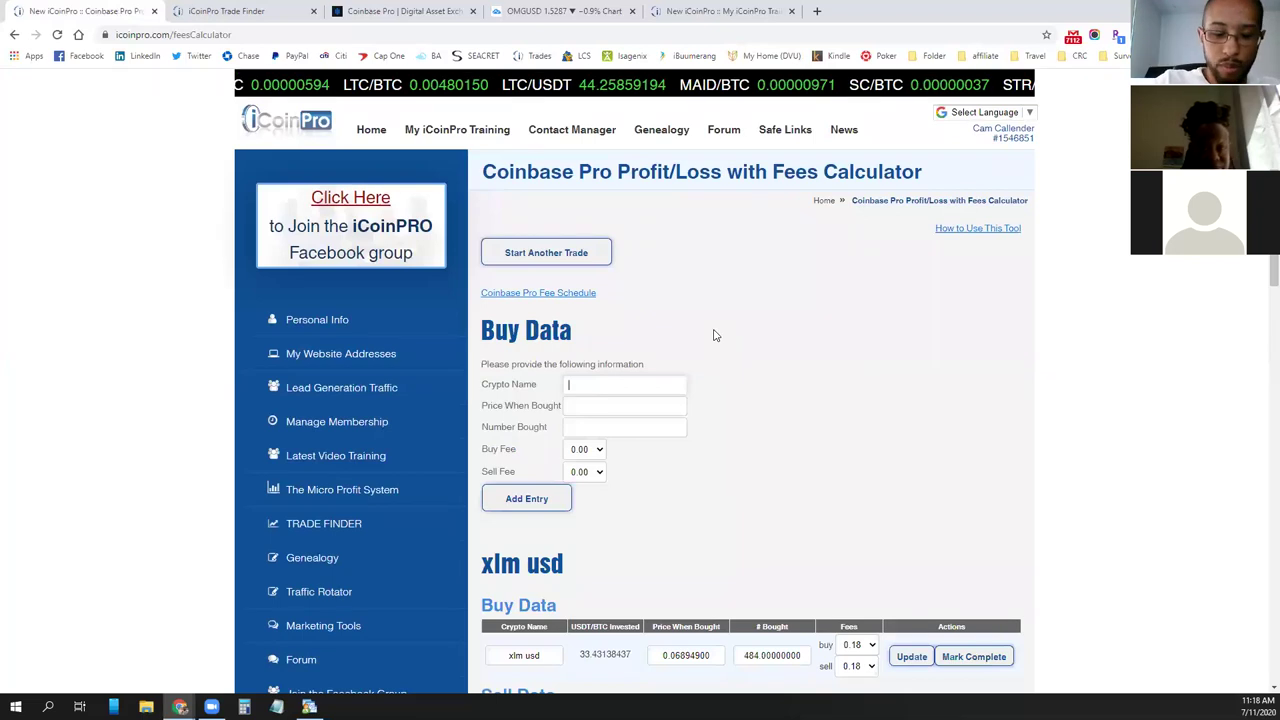
text(OMG/US)
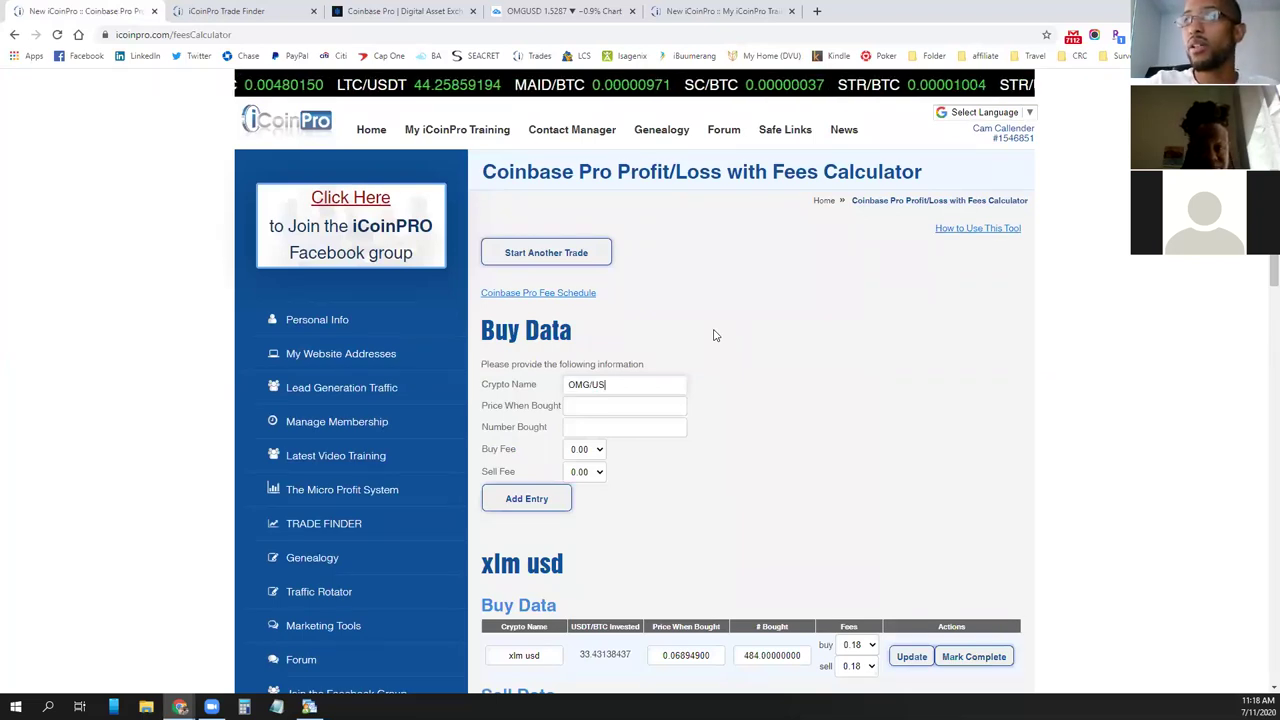
text(D)
key(Tab)
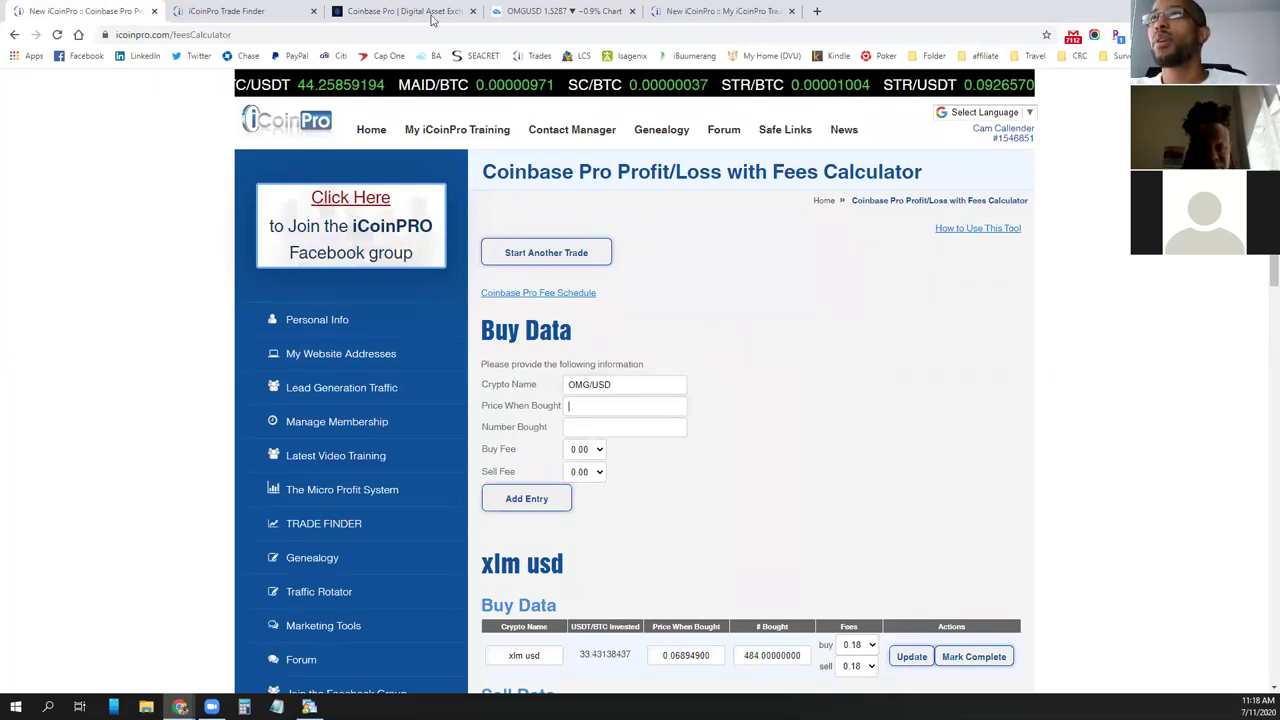
Copy the OMG/USD buy's filled price, 1.5287, from the Coinbase Pro filled orders into the calculator's Price When Bought
key(ctrl+3)
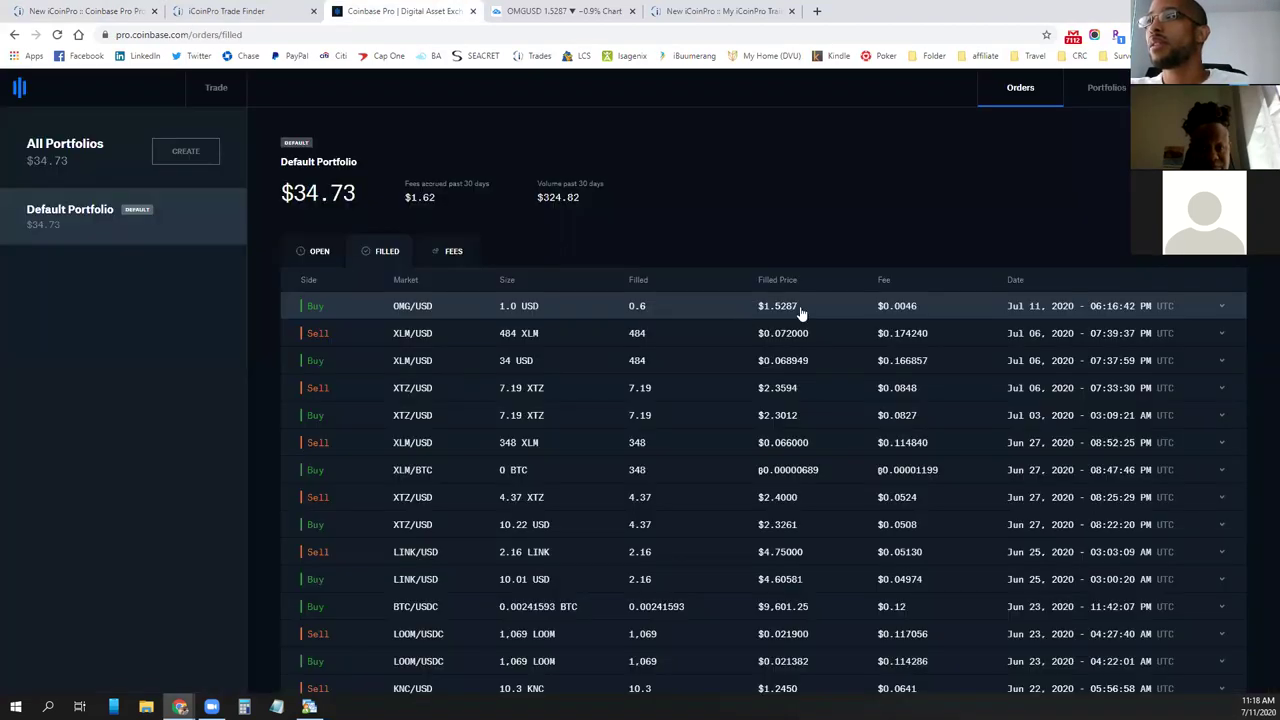
double_click(777, 308)
key(ctrl+c)
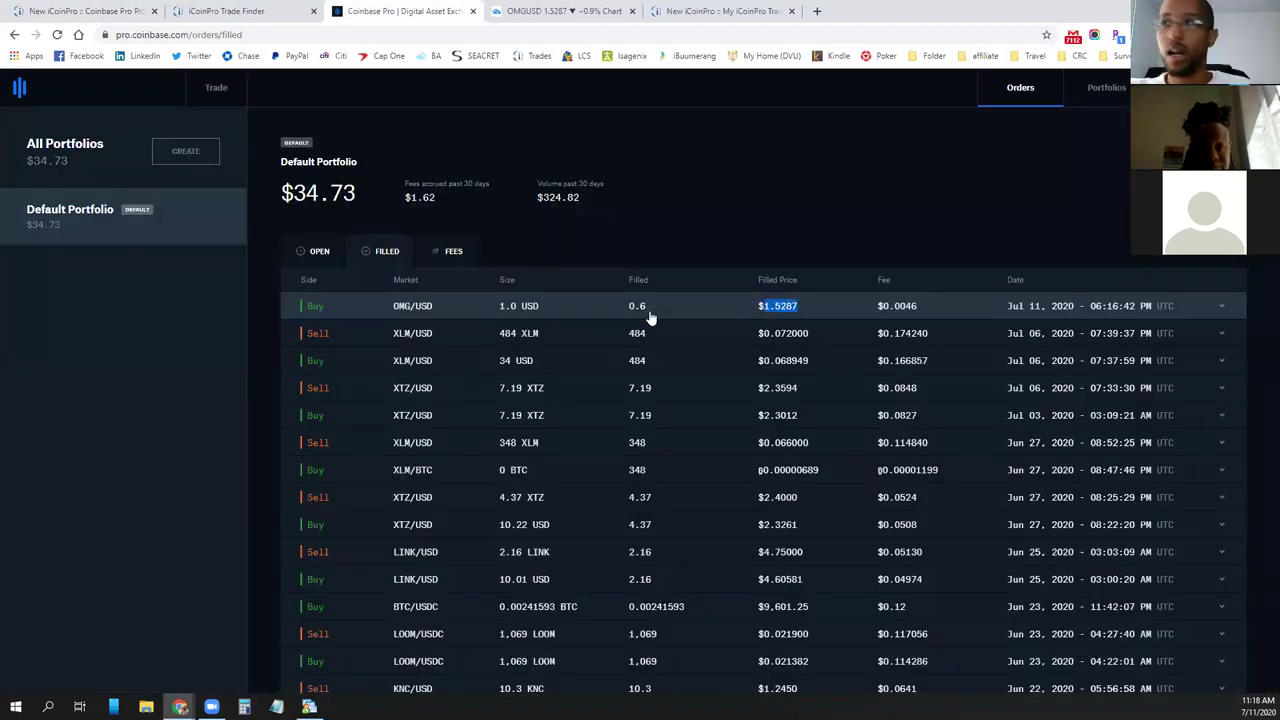
key(ctrl+1)
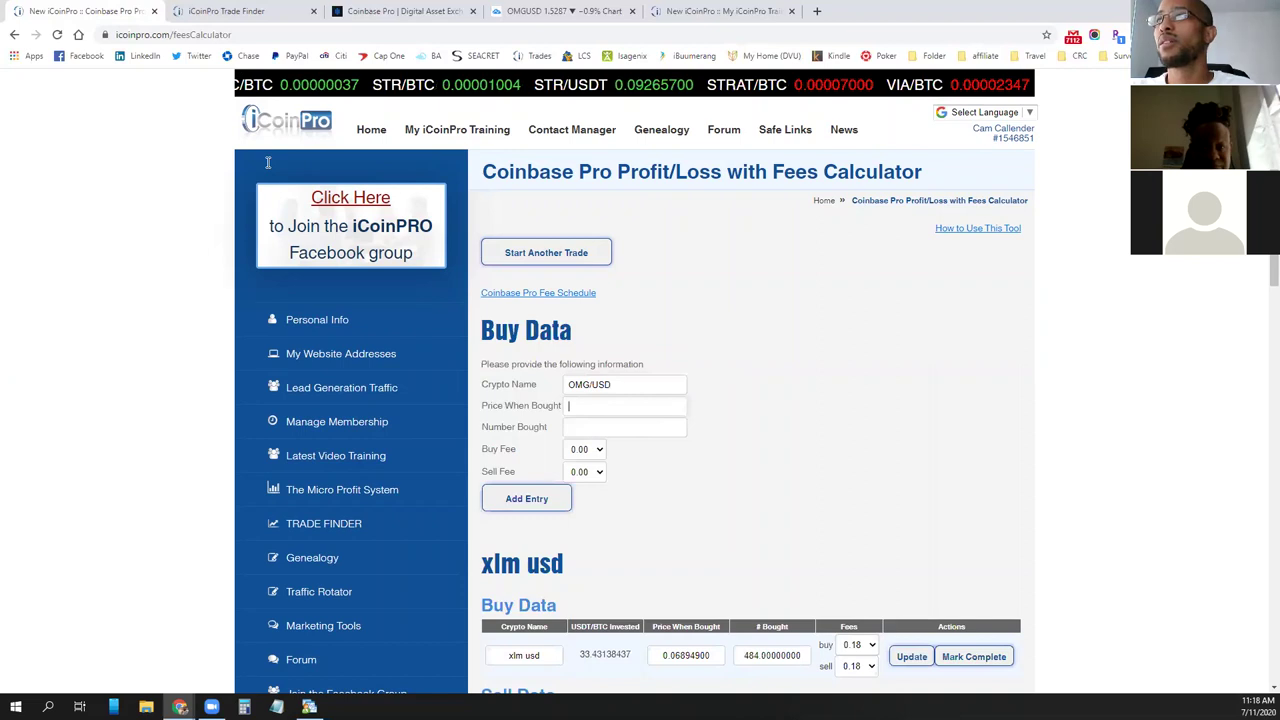
key(ctrl+v)
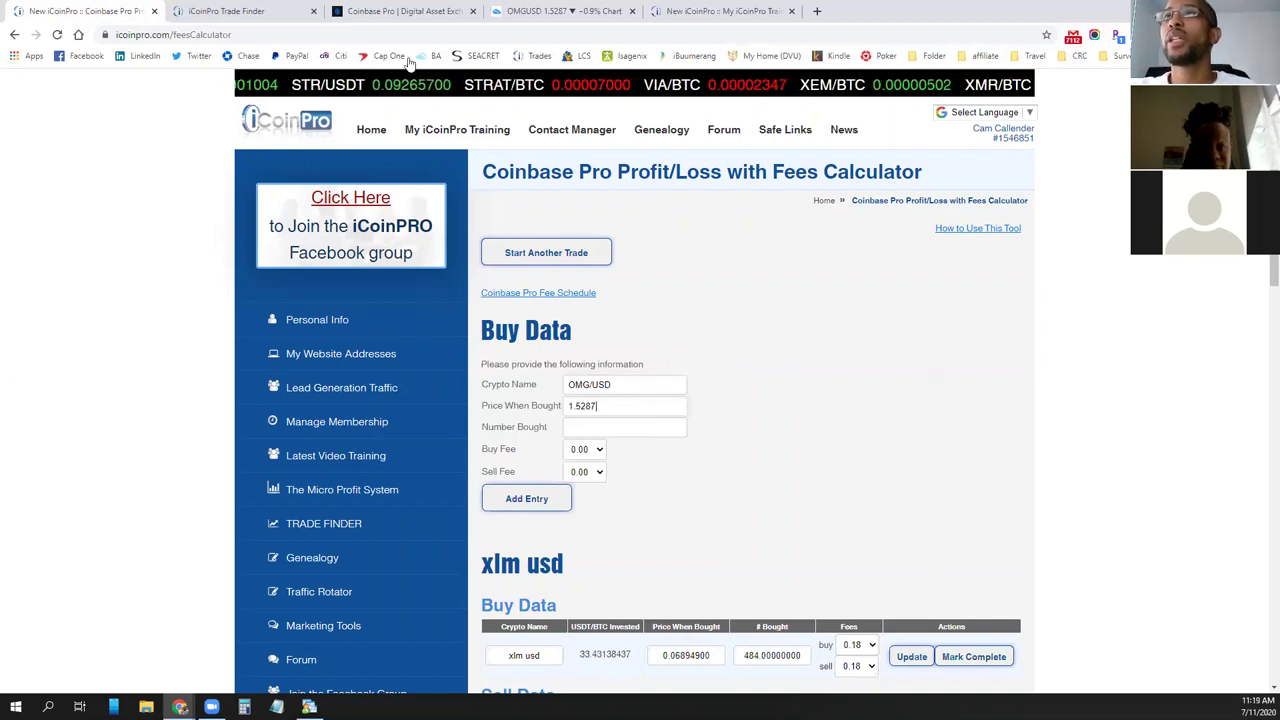
Copy the OMG/USD buy's filled quantity, 0.6, from the Coinbase Pro filled orders into the calculator's Number Bought
key(ctrl+Tab)
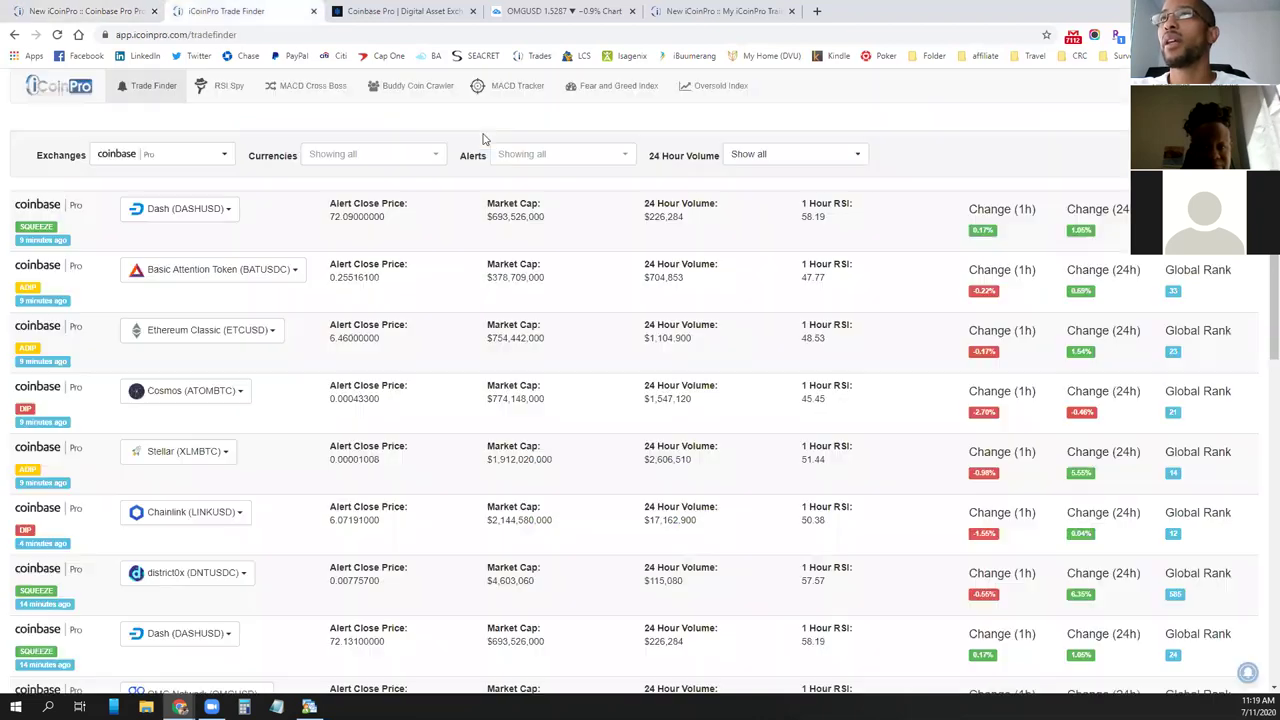
key(ctrl+Tab)
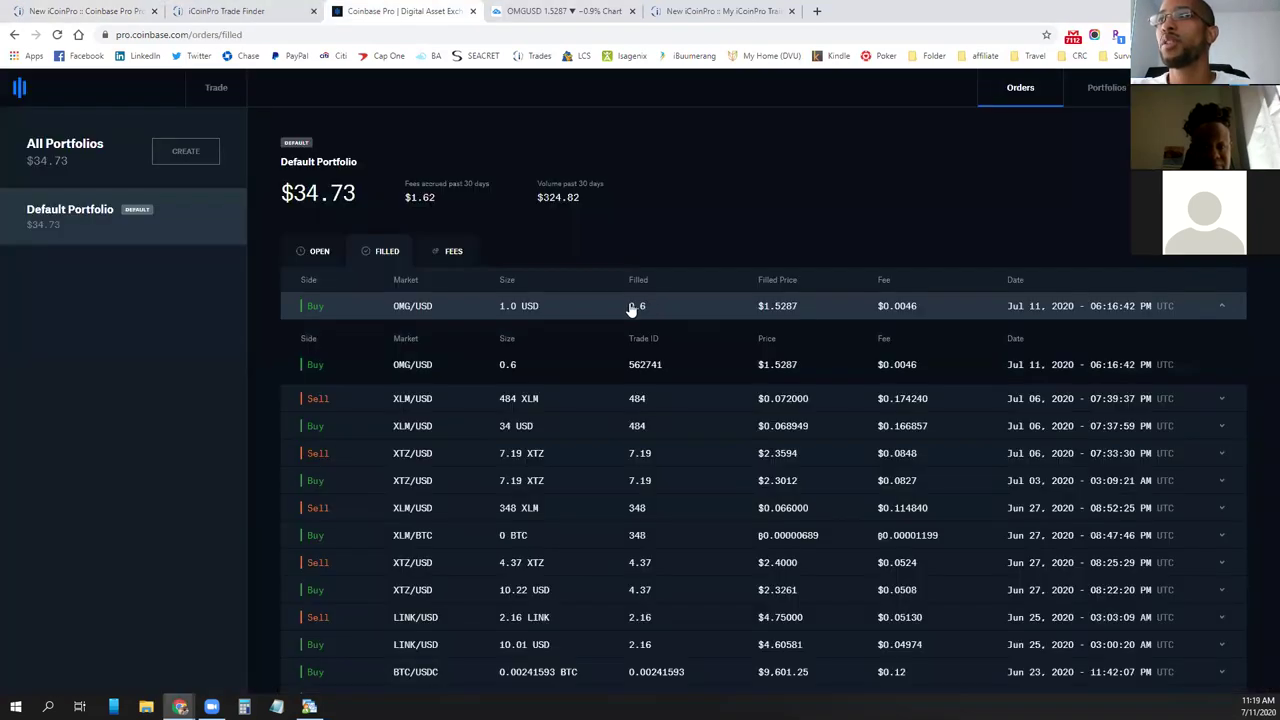
double_click(566, 333)
key(ctrl+c)
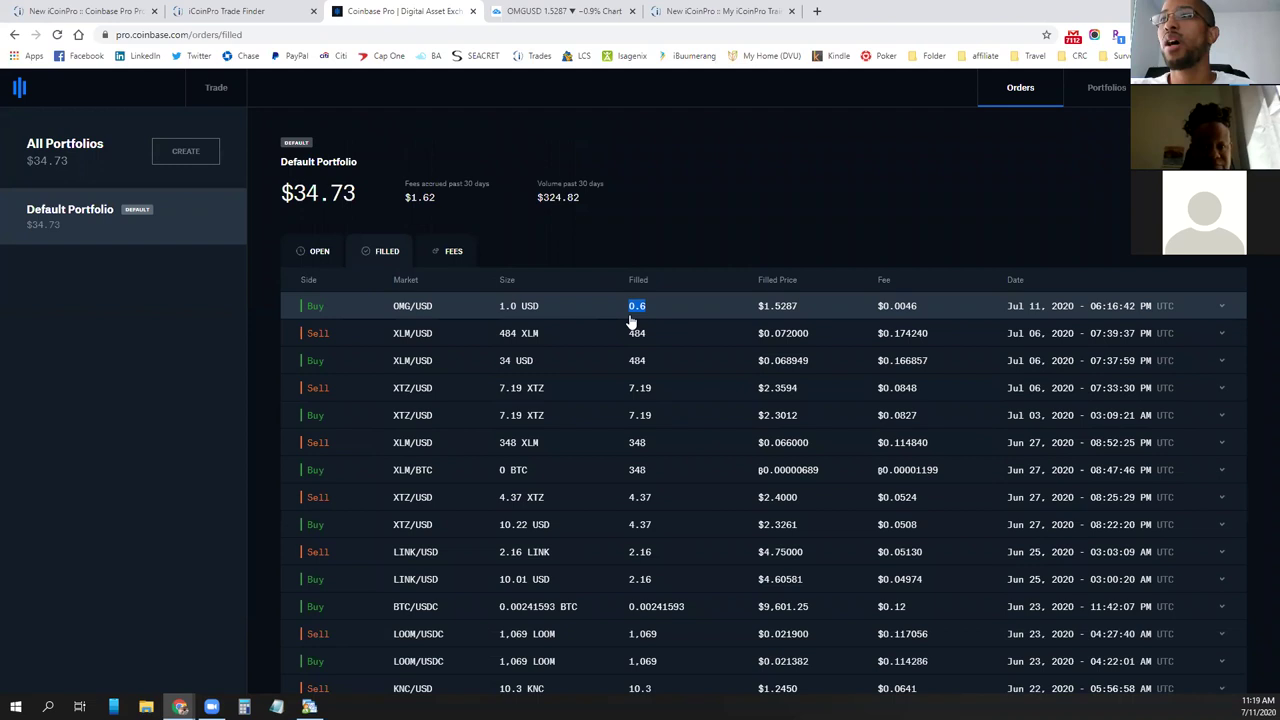
key(ctrl+1)
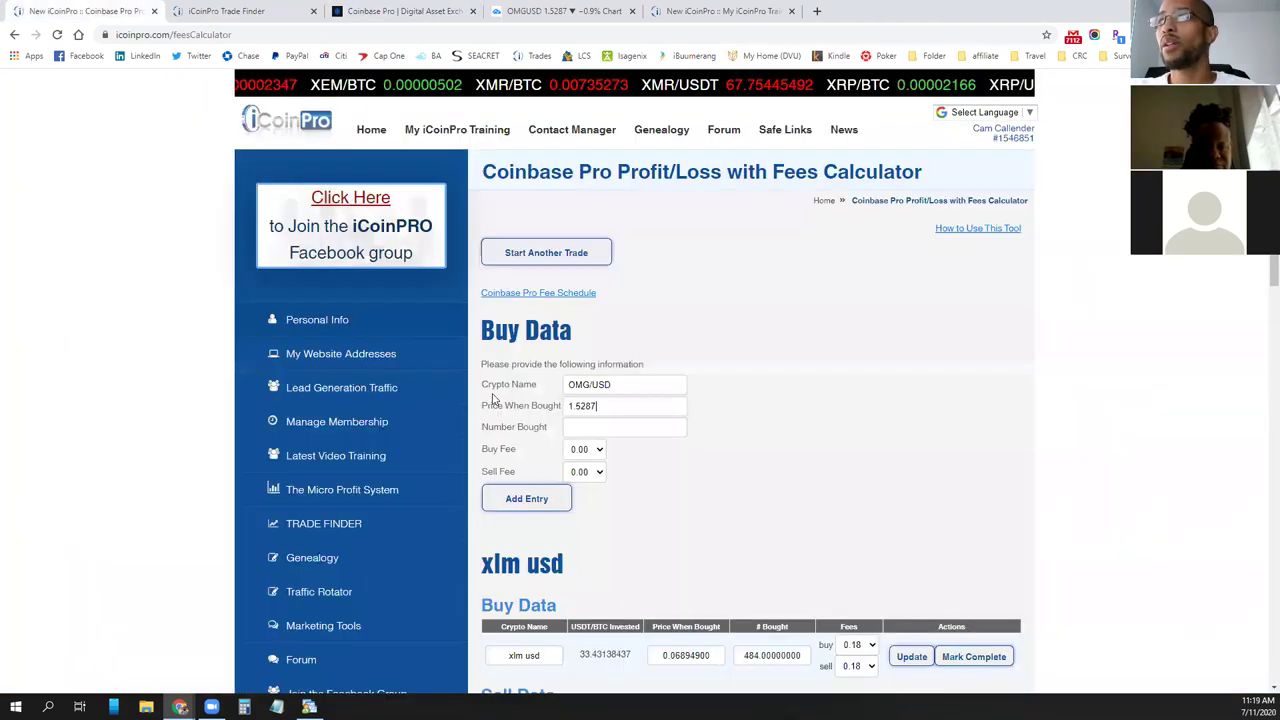
key(Tab)
key(ctrl+v)
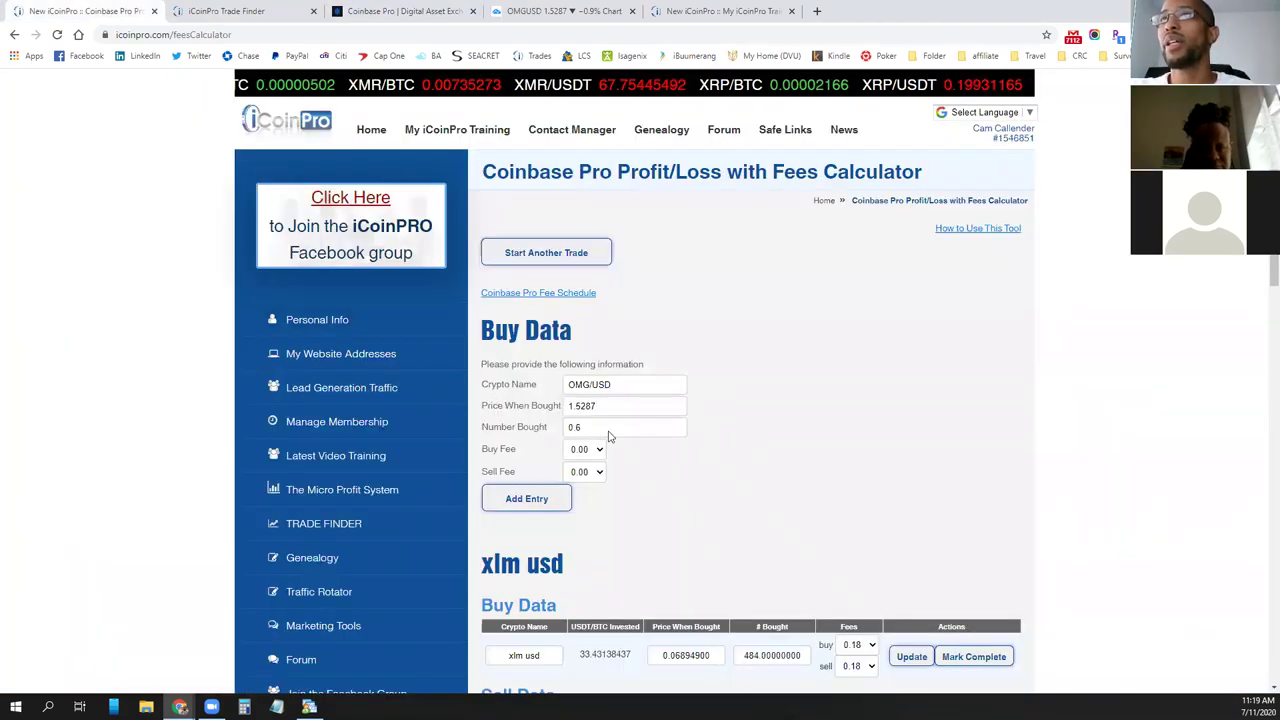
Check the OMG/USD buy's fee in the Coinbase Pro filled orders, set Buy Fee and Sell Fee to 0.05 in the calculator, and add the entry
click(366, 12)
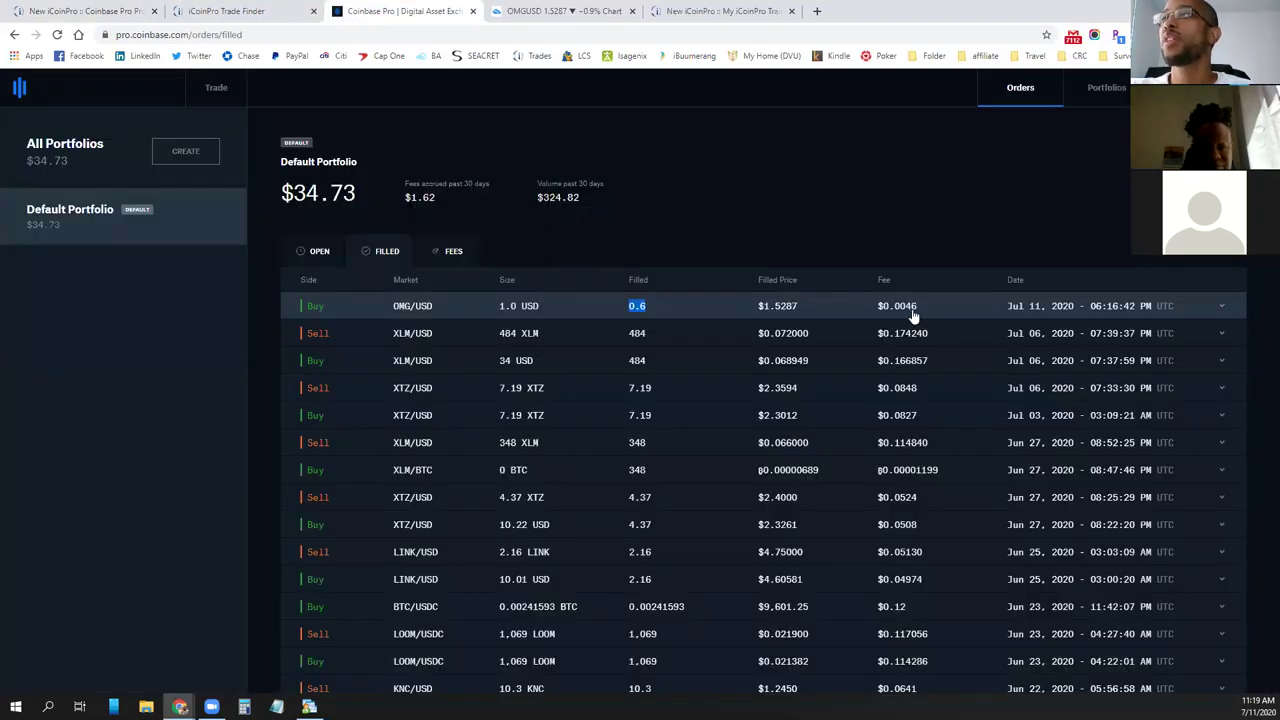
click(85, 11)
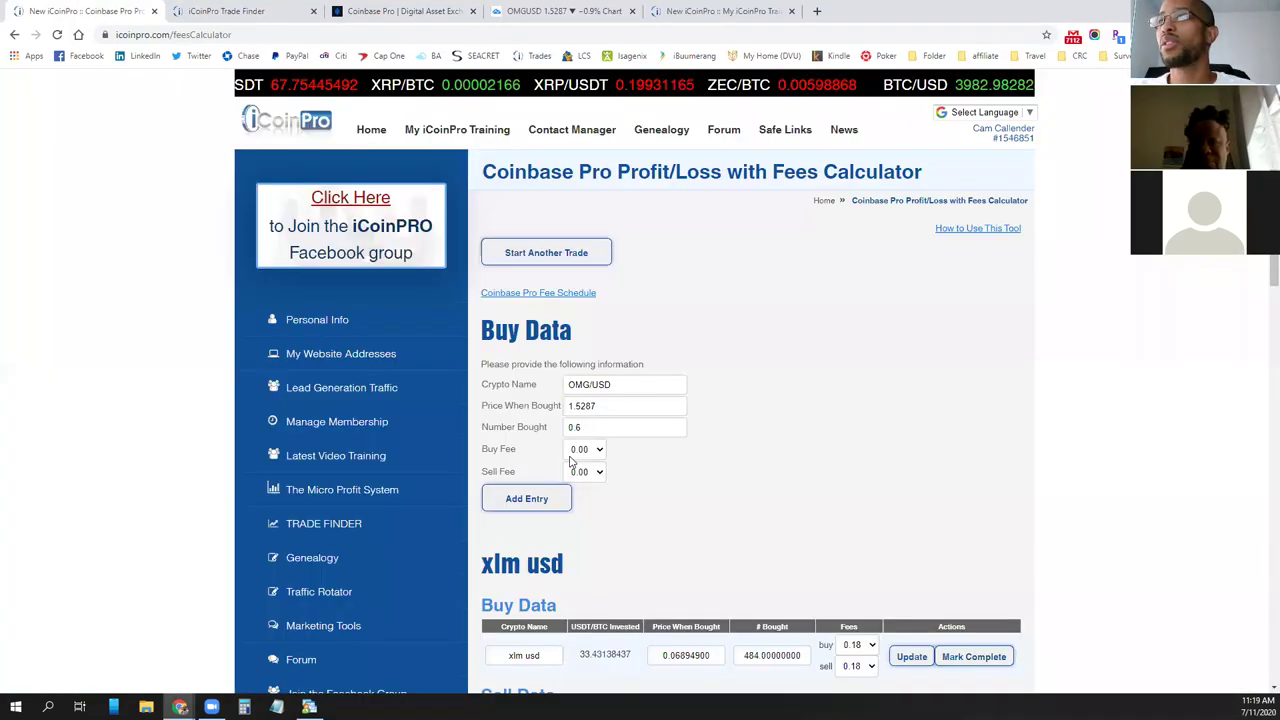
click(590, 455)
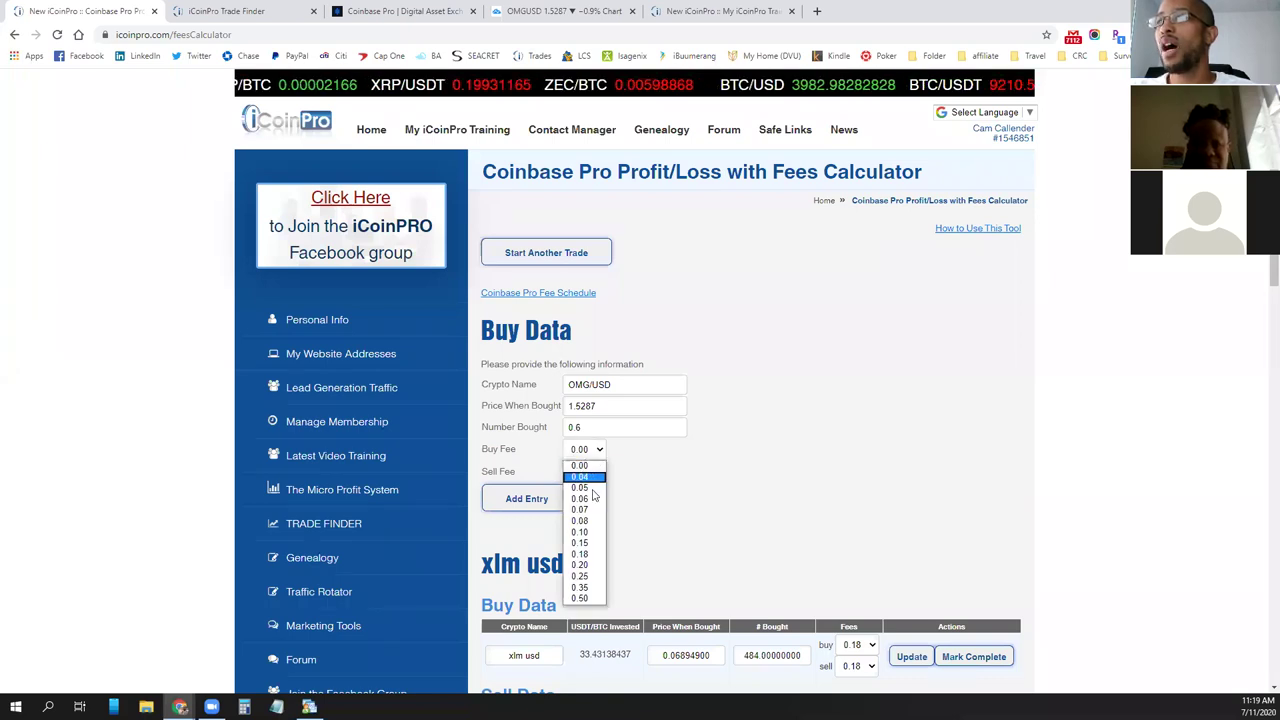
click(590, 488)
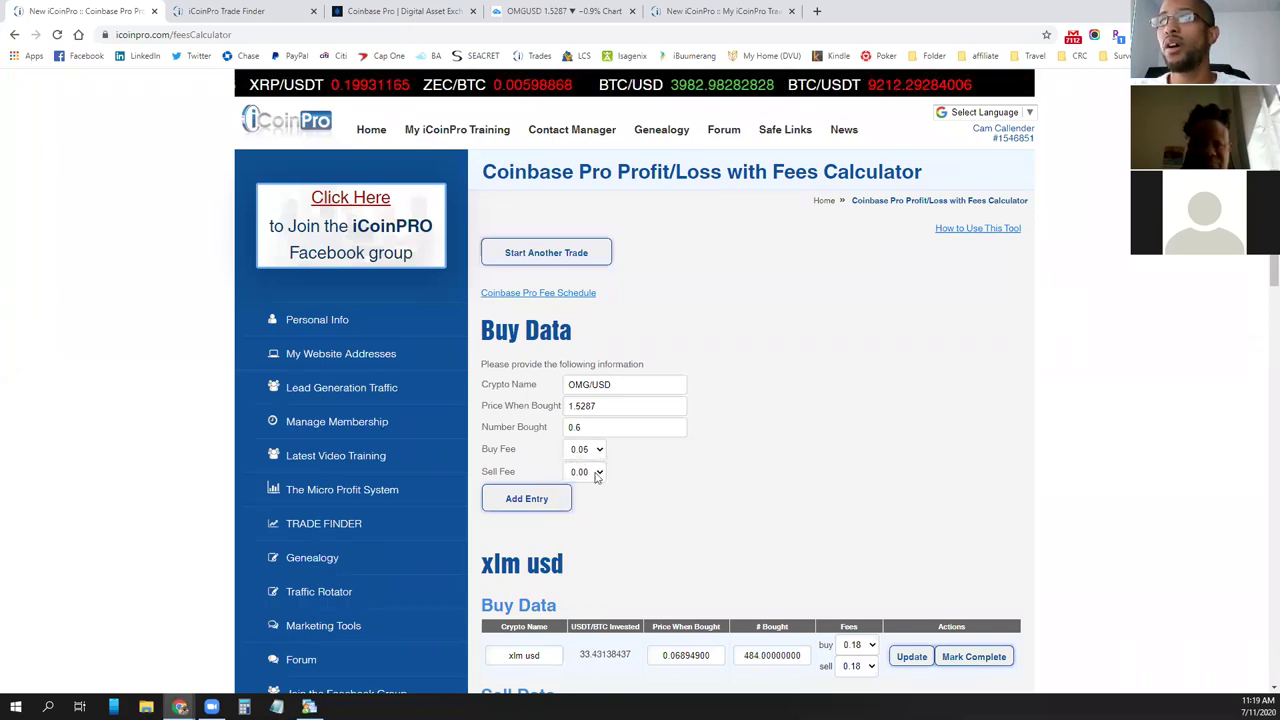
click(588, 472)
click(592, 511)
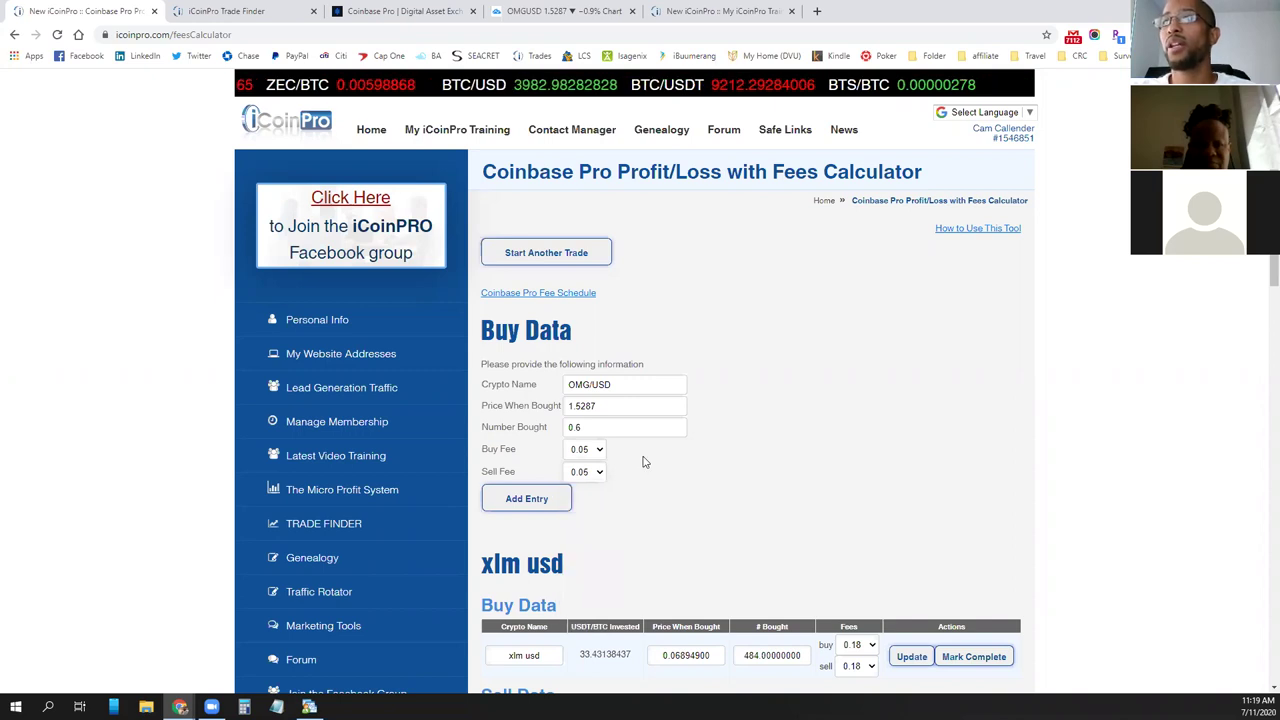
click(524, 501)
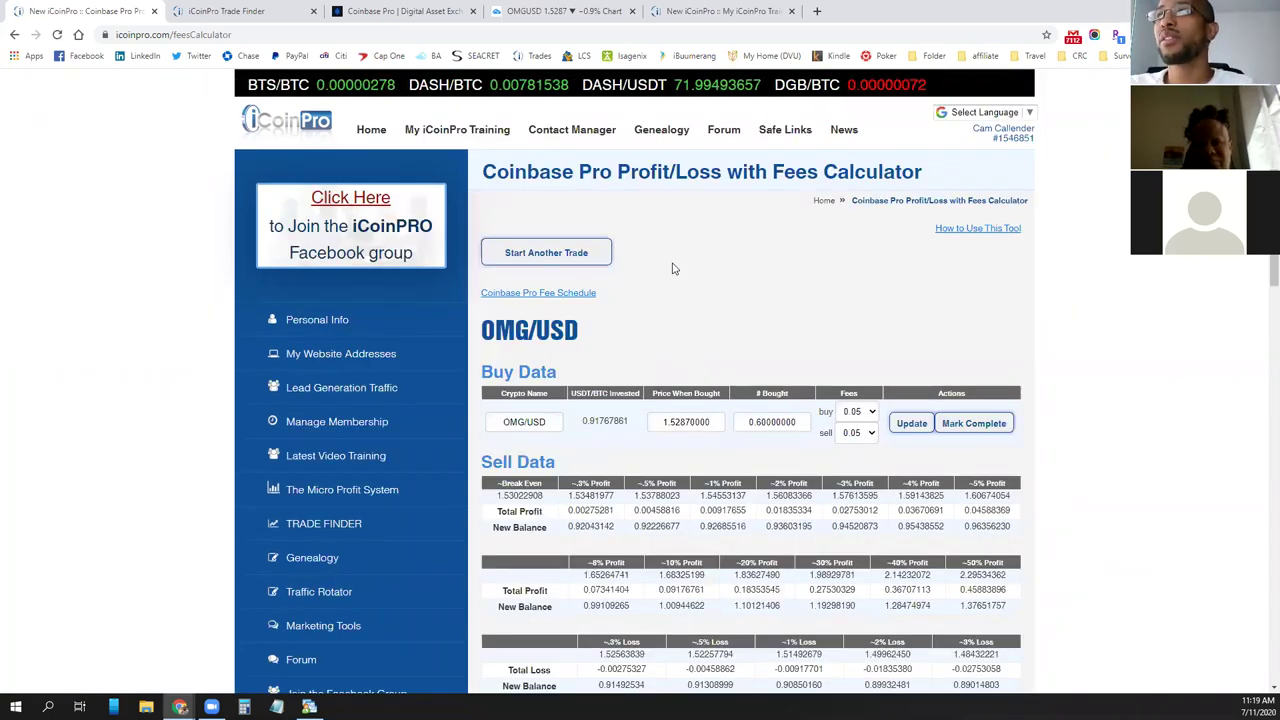
Examine the new OMG/USD trade's profit and loss tables in the calculator, including the sell price for about 2% profit
scroll(648, 304, down, 2)
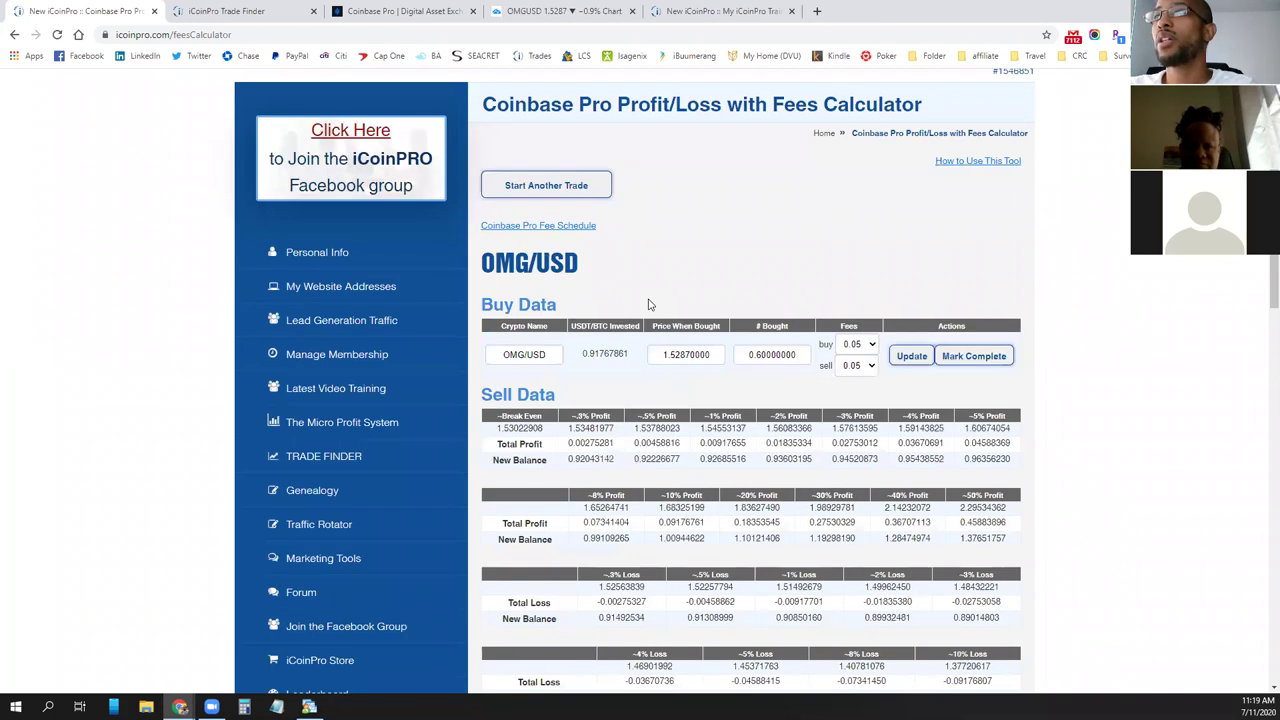
scroll(681, 369, down, 1)
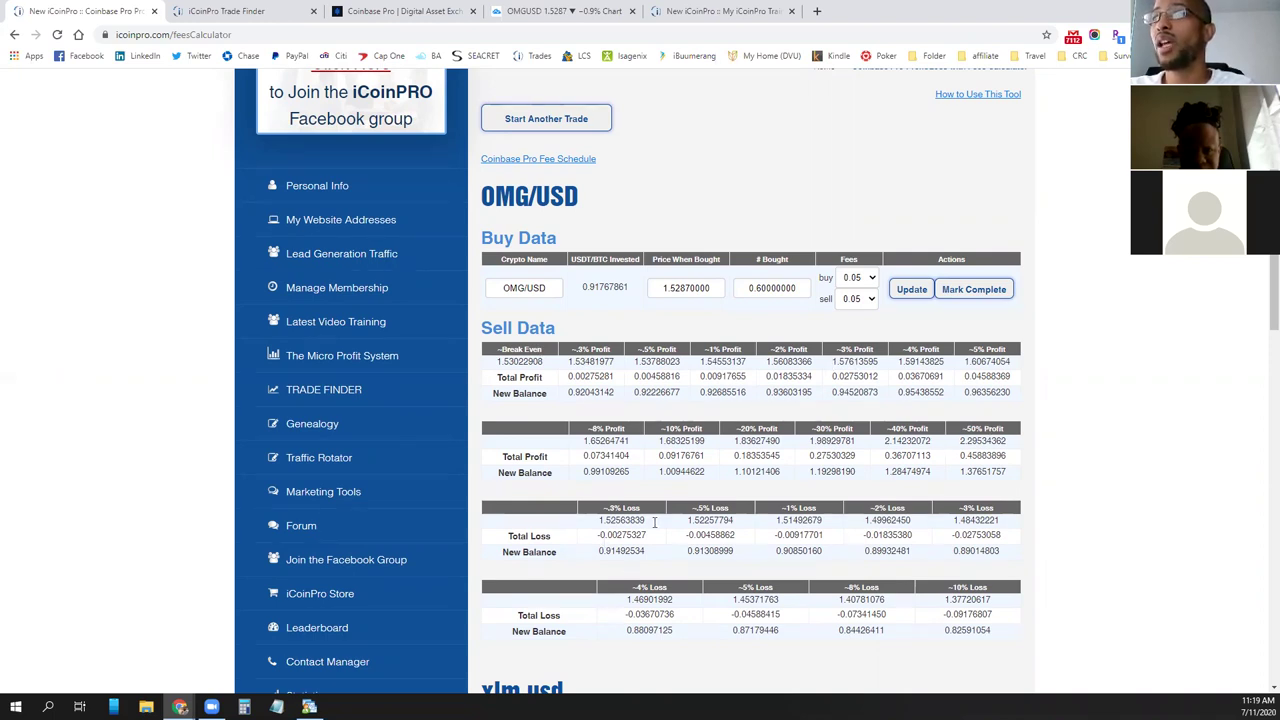
drag(648, 530, 852, 620)
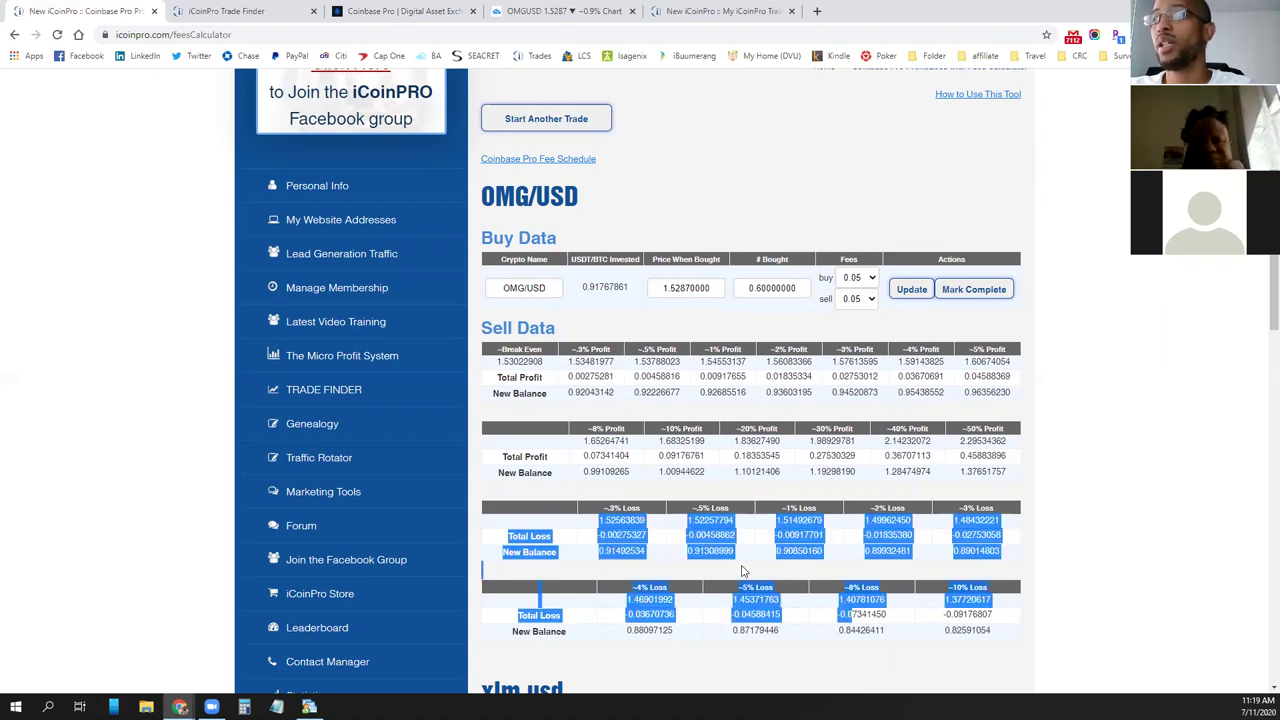
click(669, 417)
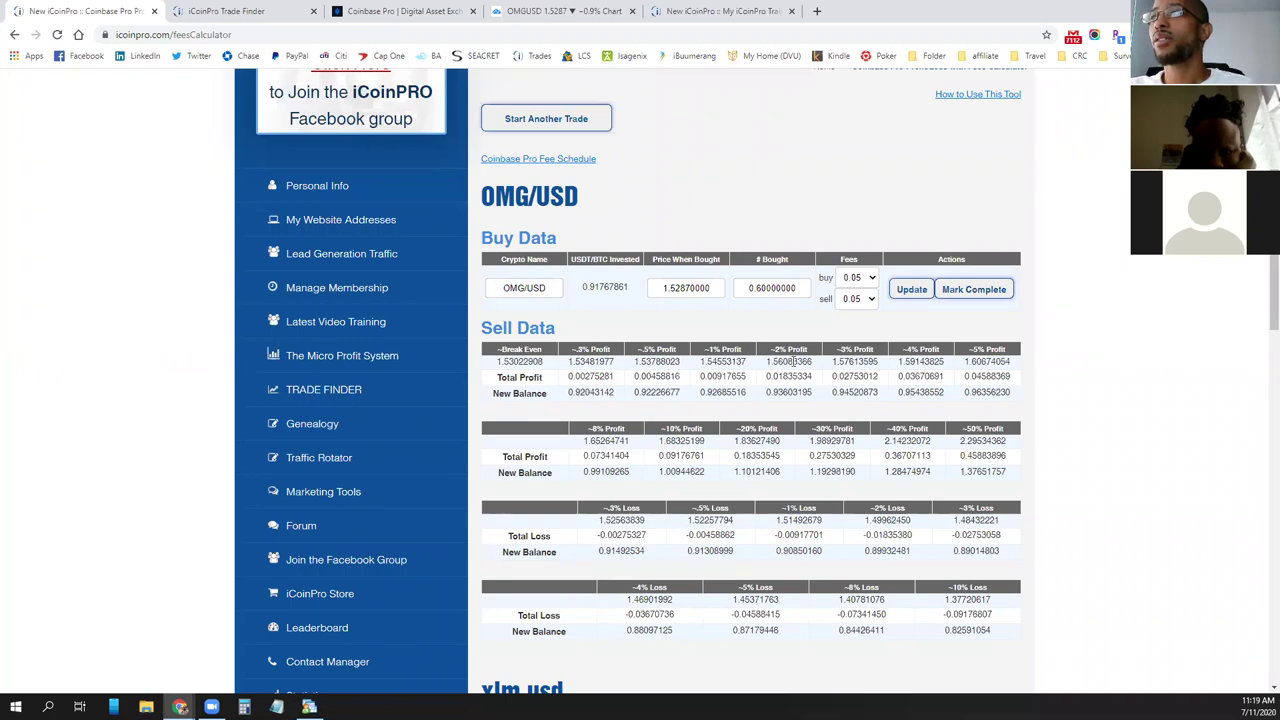
double_click(813, 365)
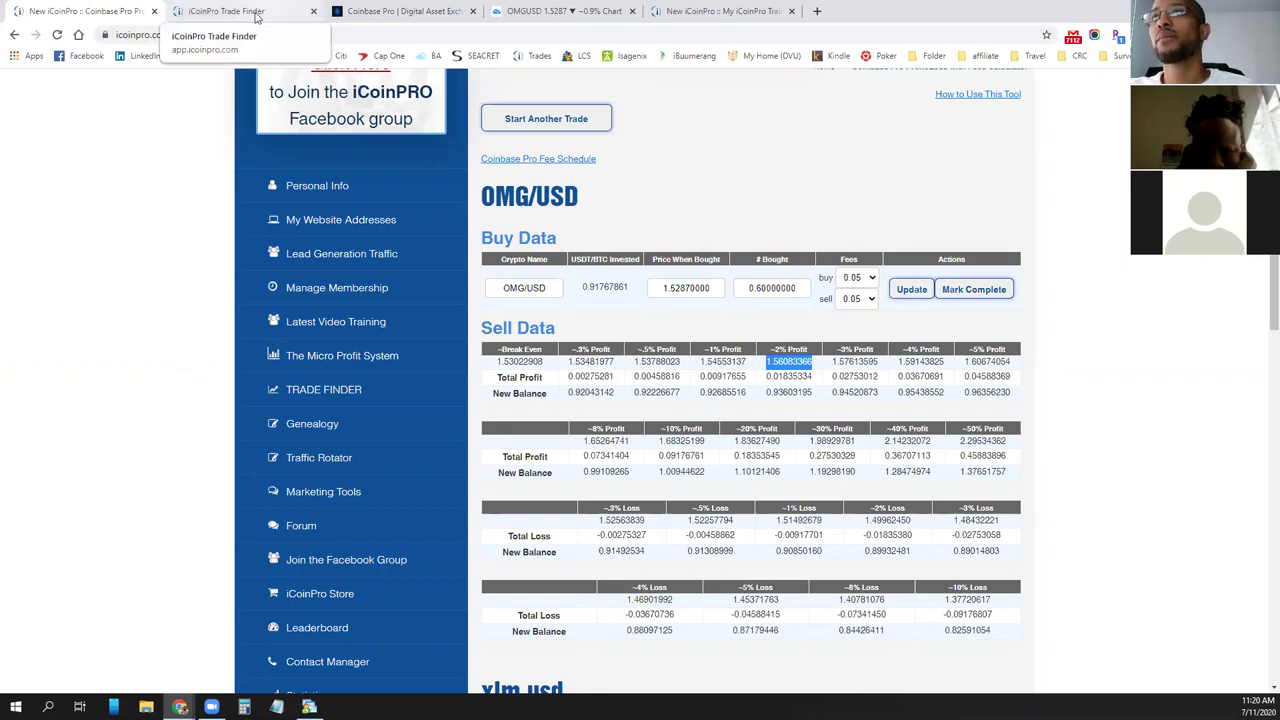
View the OmiseGO holding and its activity in the Coinbase Pro default portfolio
click(385, 14)
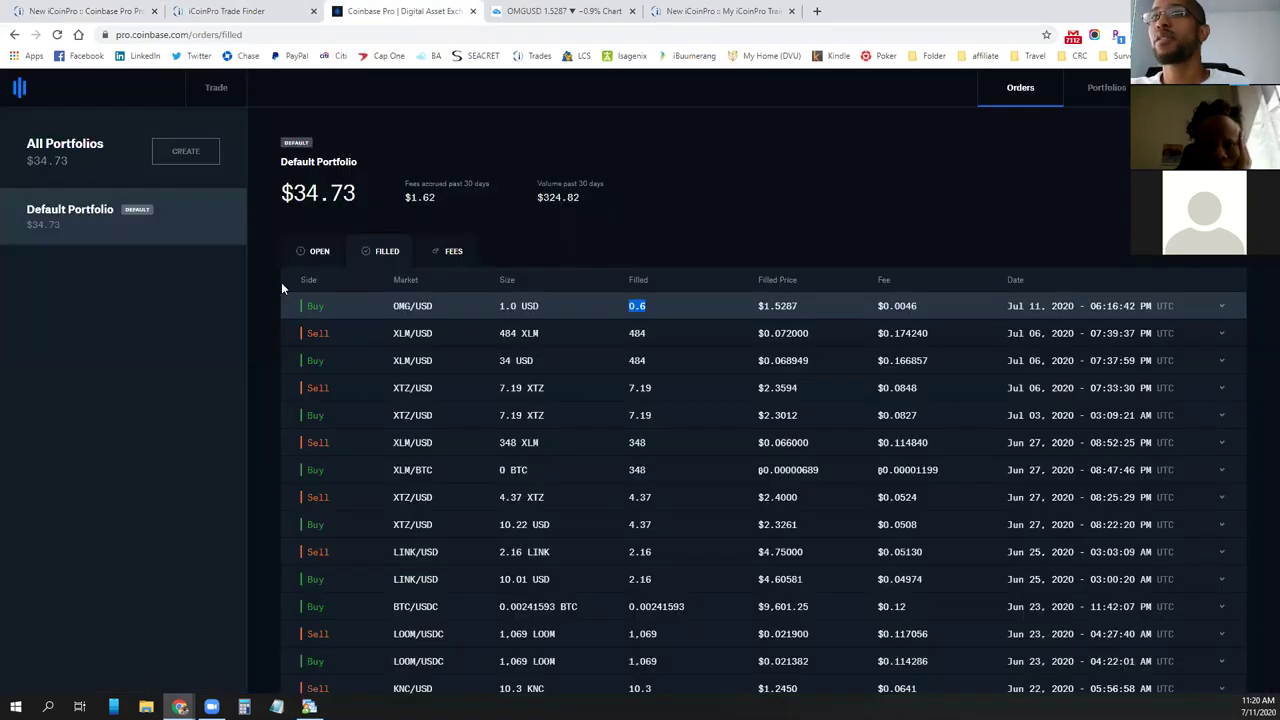
click(1100, 88)
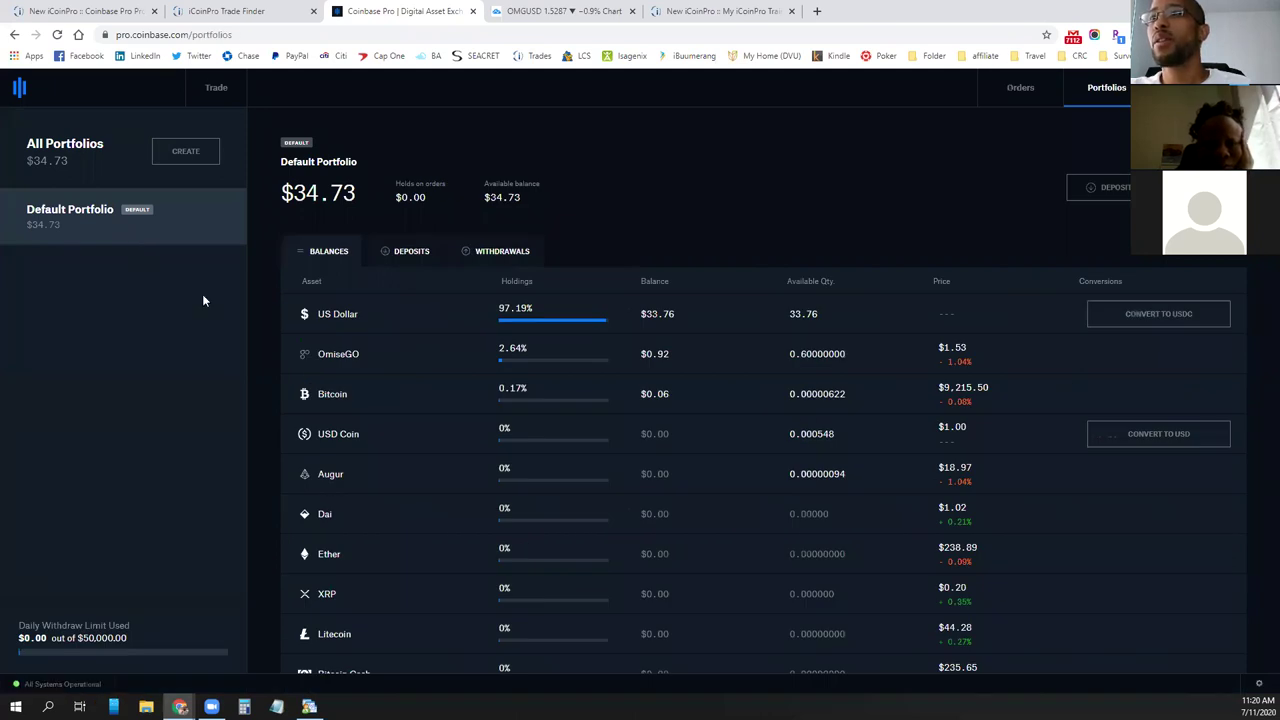
click(340, 354)
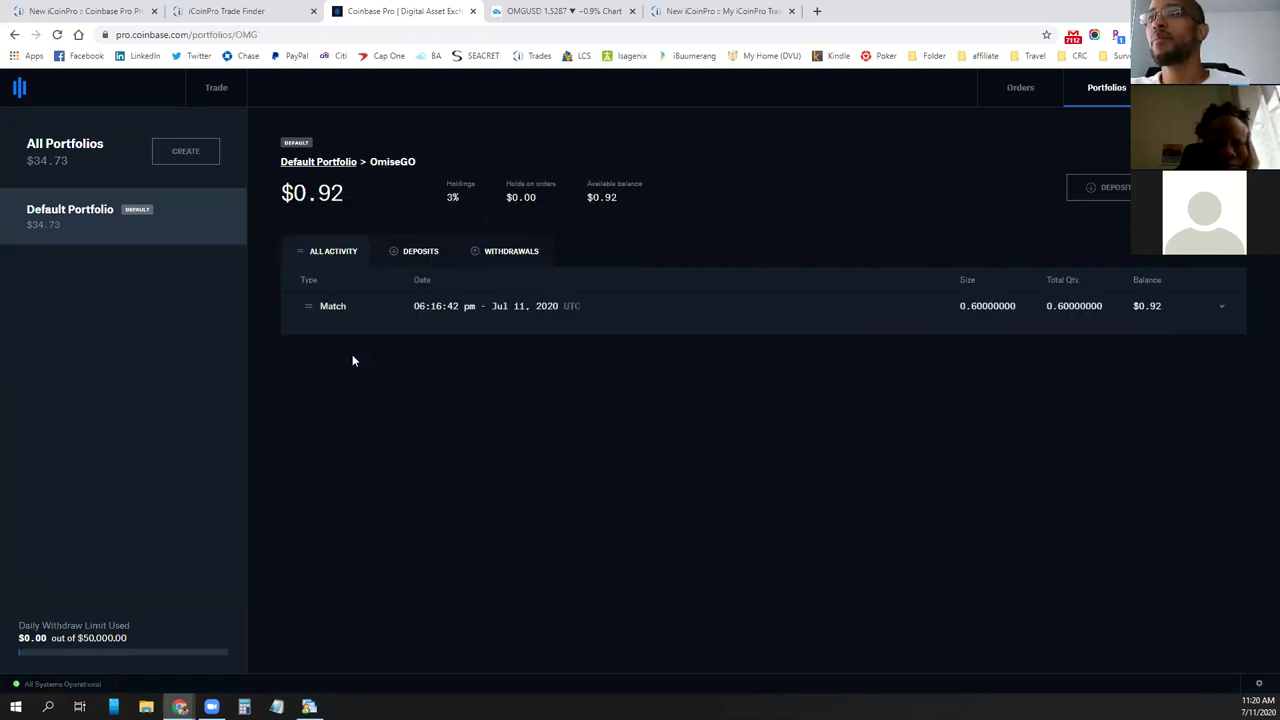
Open Coinbase Pro's trading view, search the markets for omg, and choose the OMG-USD market
click(214, 90)
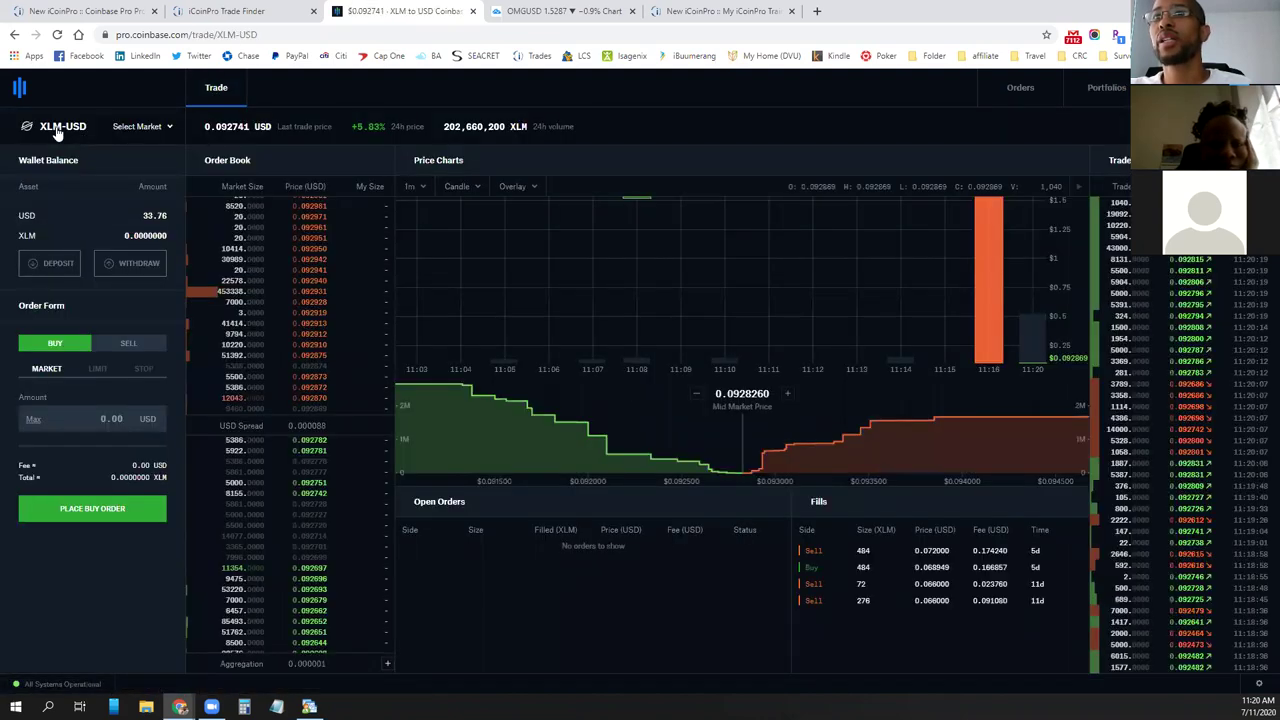
click(57, 130)
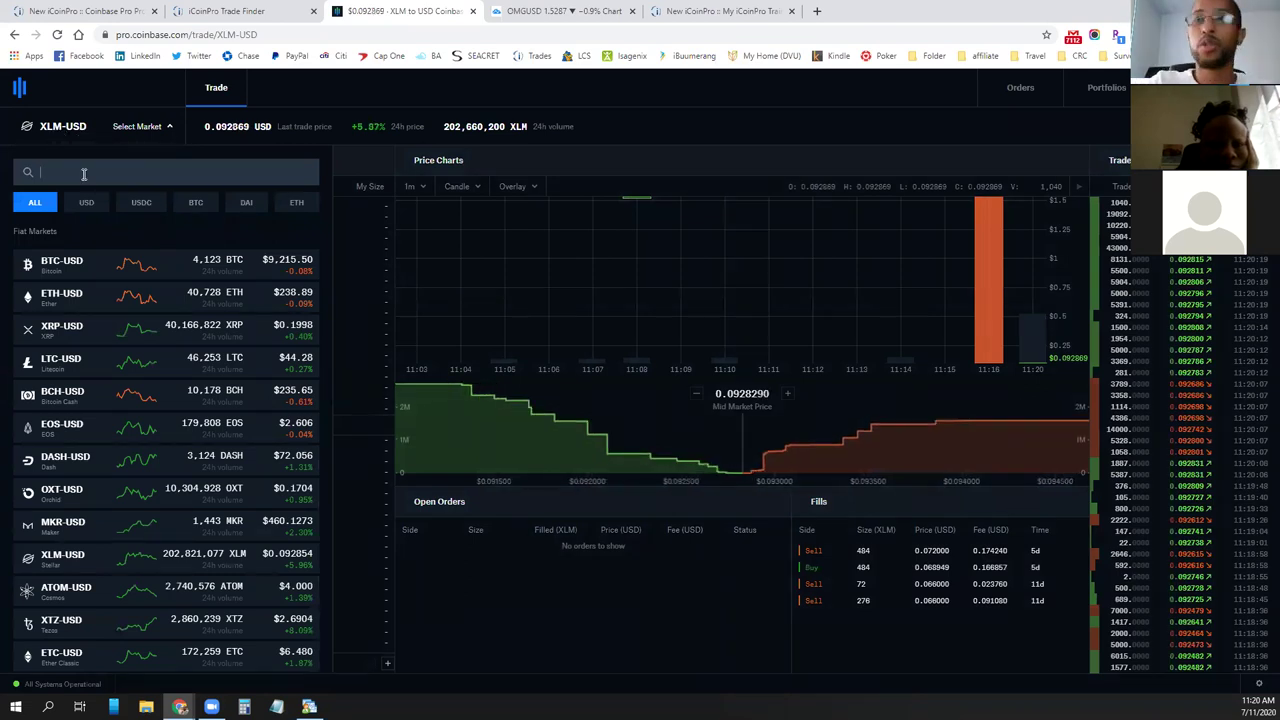
text(omg)
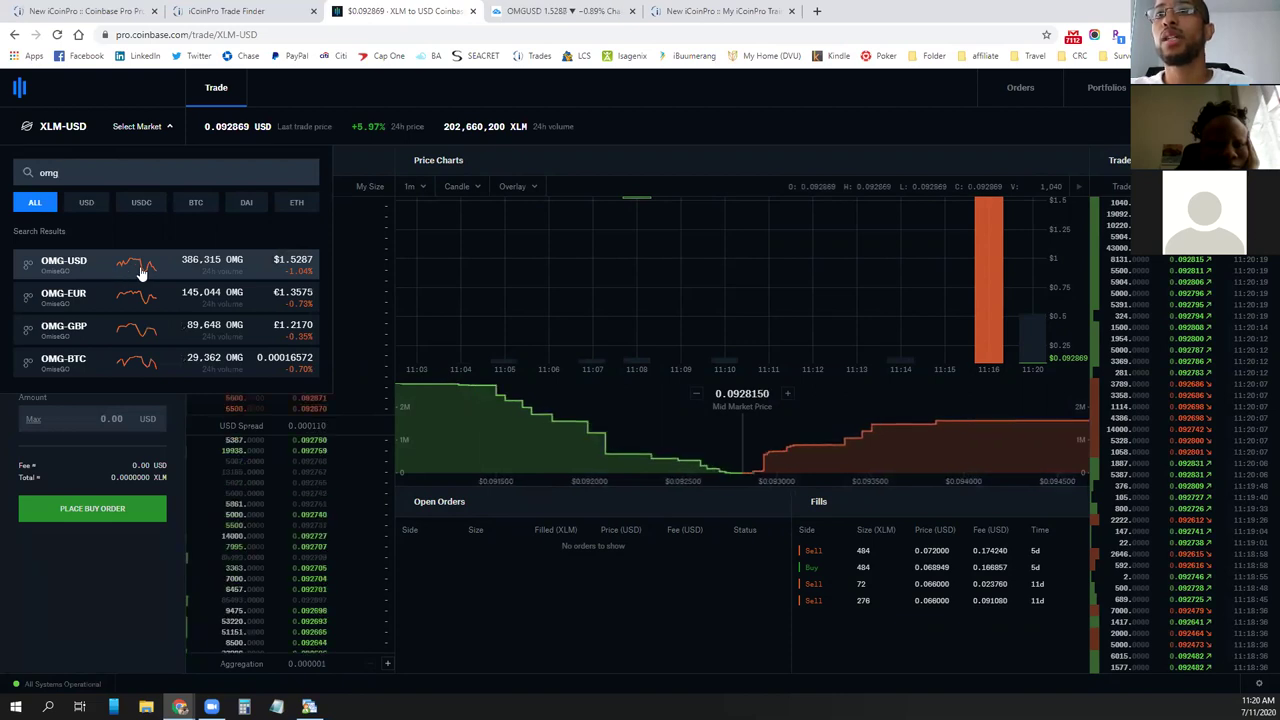
click(141, 270)
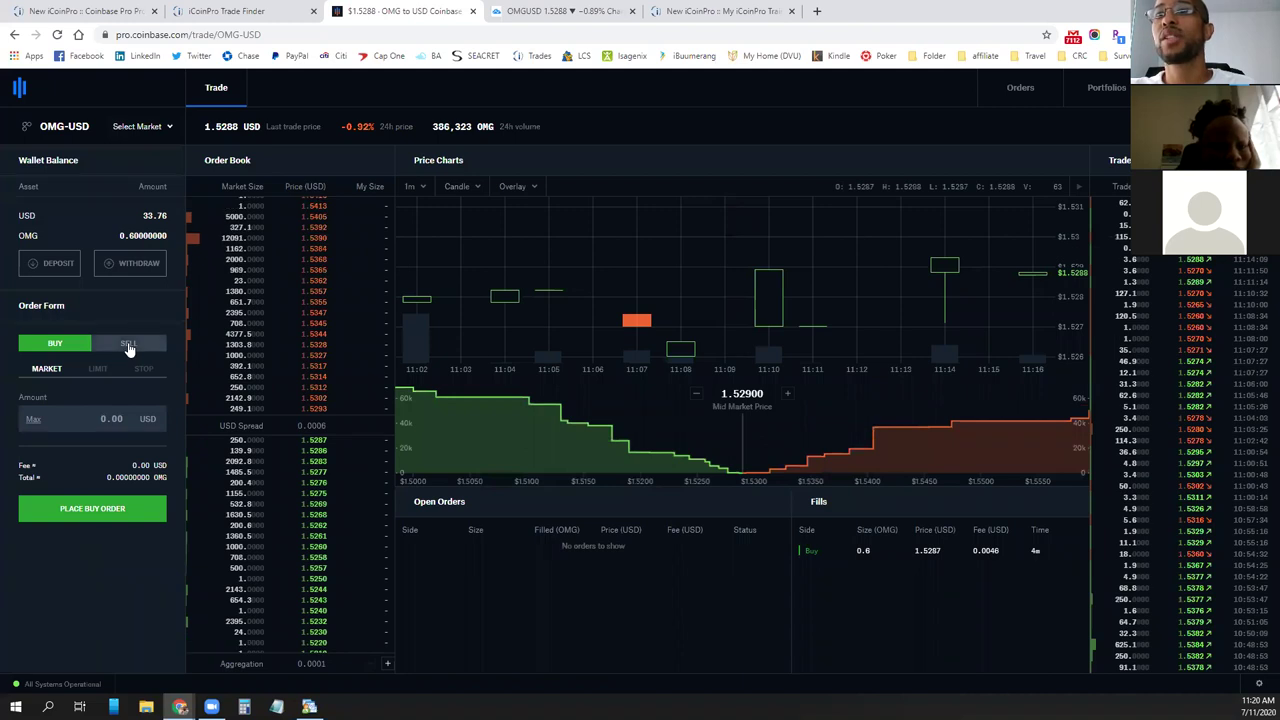
Set up a limit sell order on the OMG-USD market with an amount of 0.6 OMG
click(128, 345)
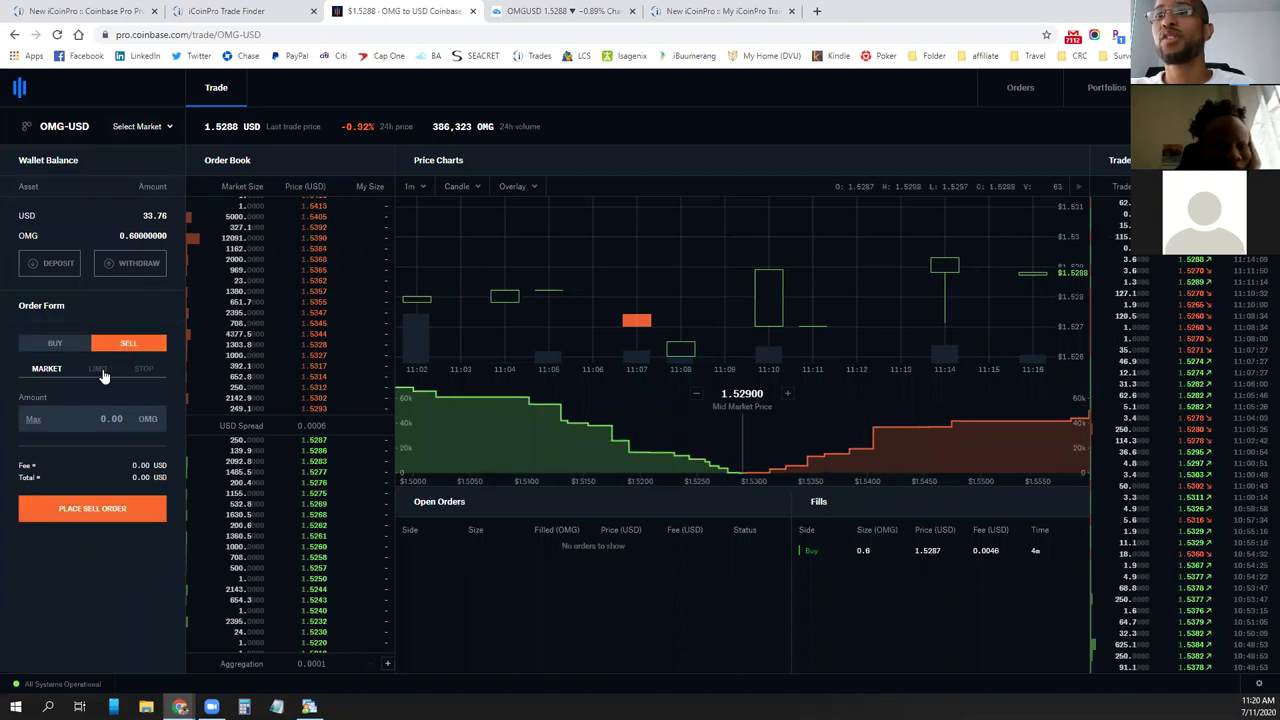
click(100, 370)
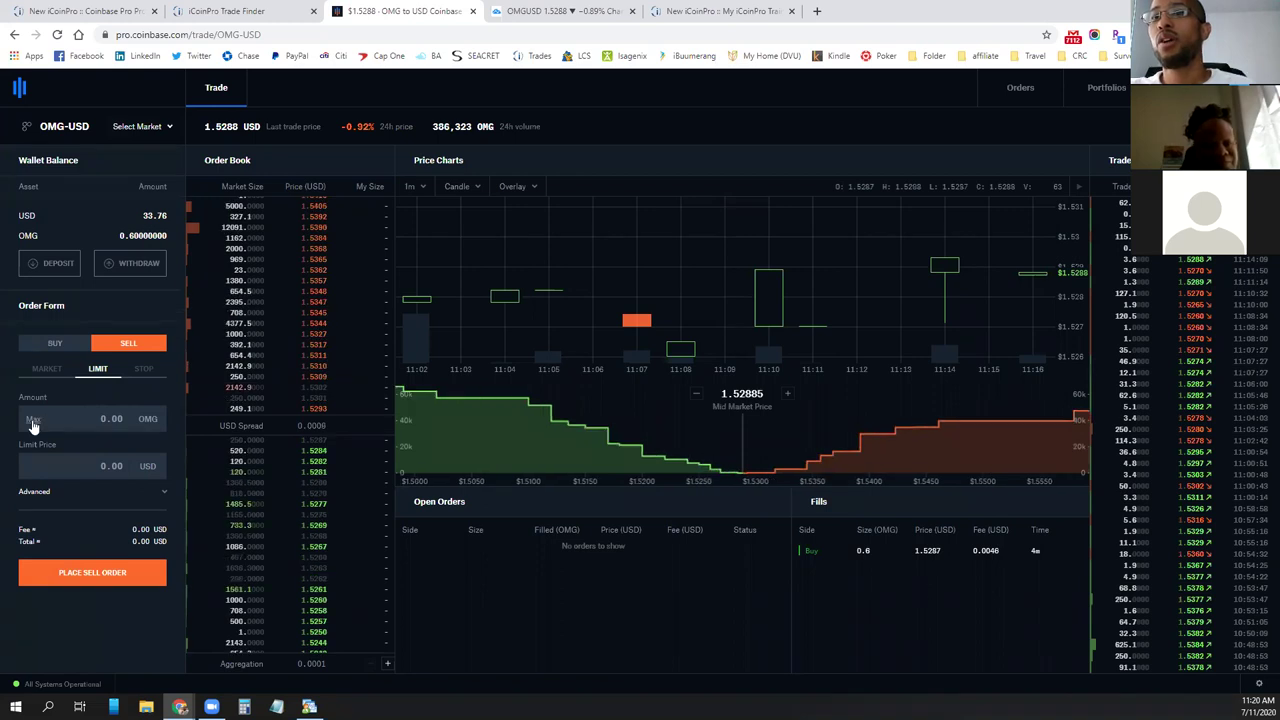
click(108, 425)
text(0.6)
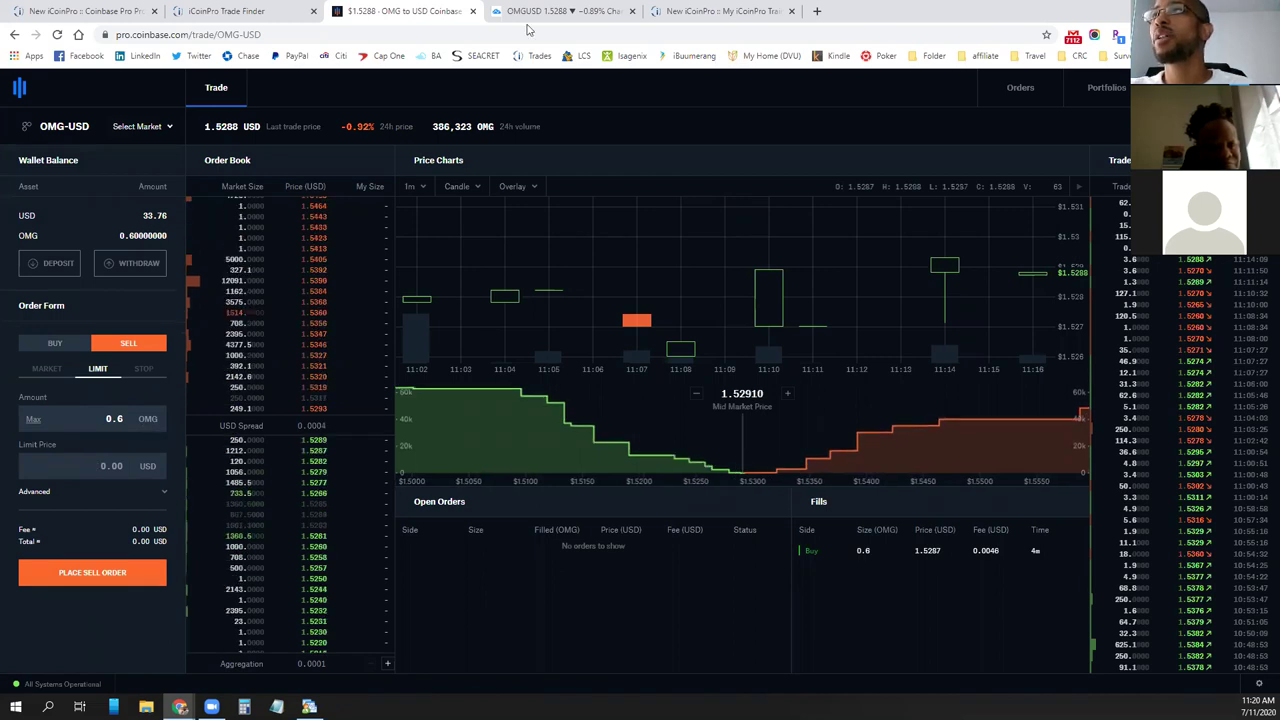
Copy 1.56 from the OMG/USD ~2% Profit price in the iCoinPro calculator into the Coinbase Pro sell order's limit price
click(678, 12)
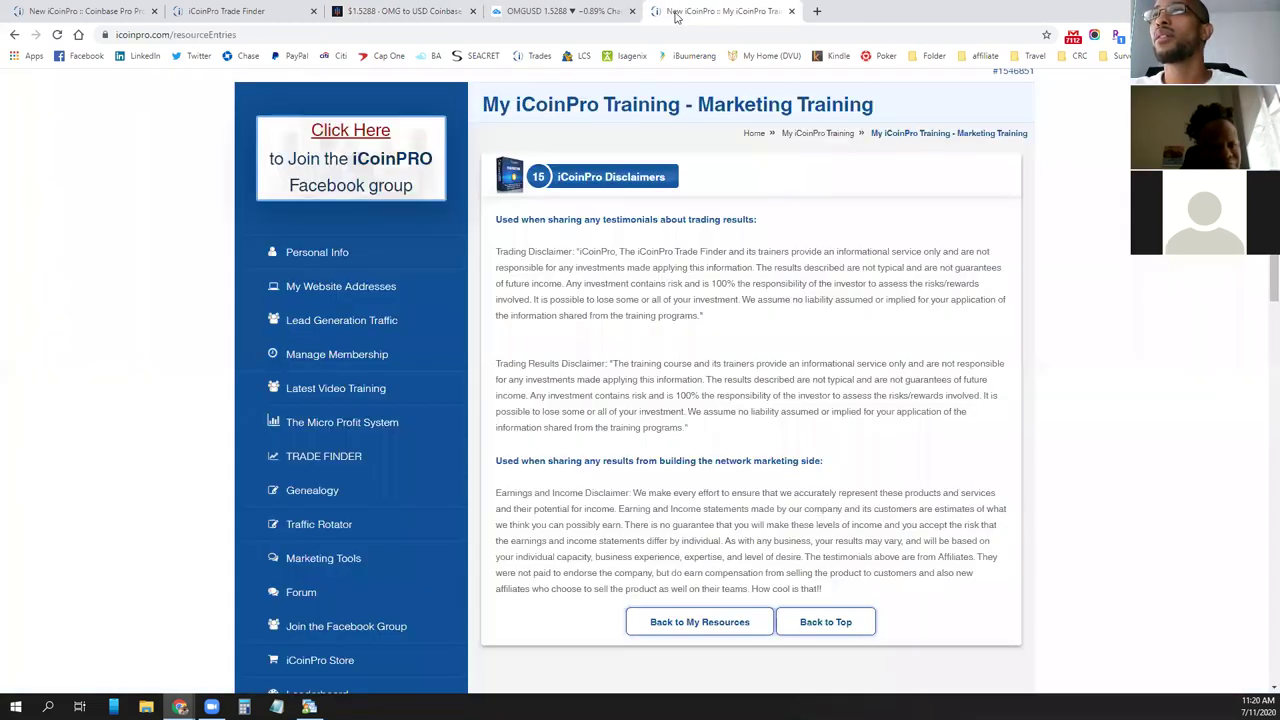
click(237, 12)
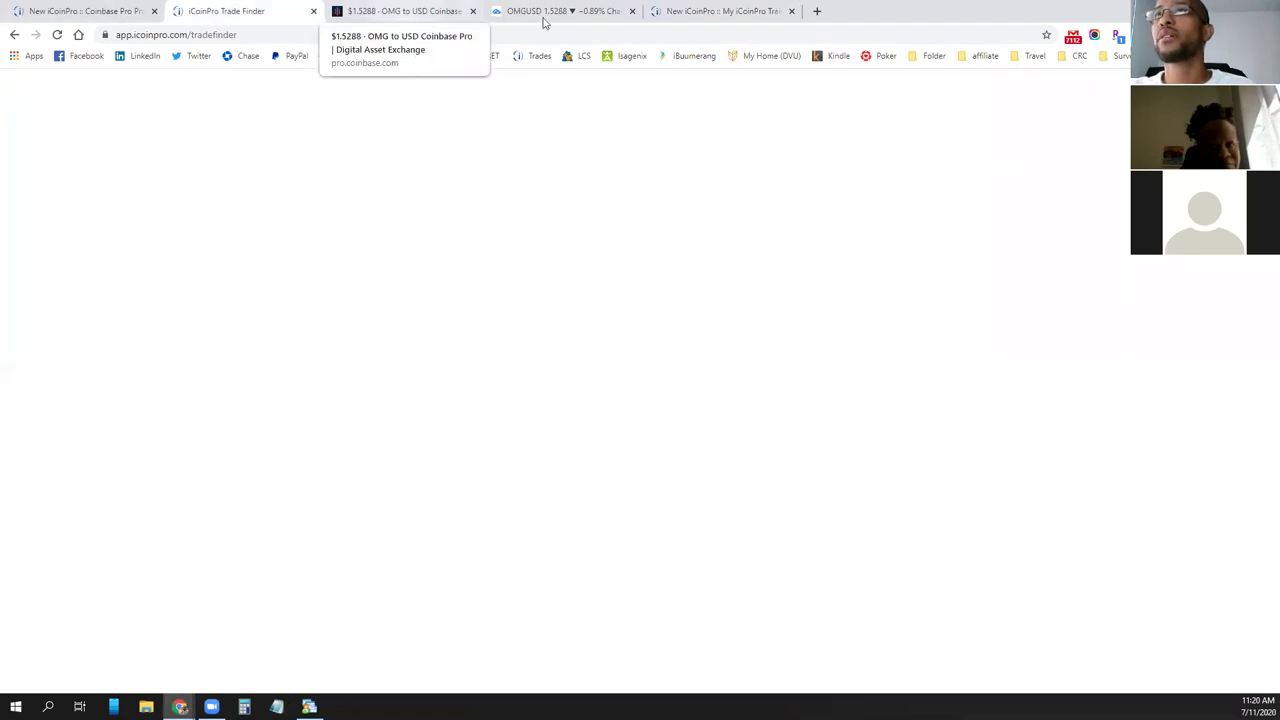
key(ctrl+shift+Tab)
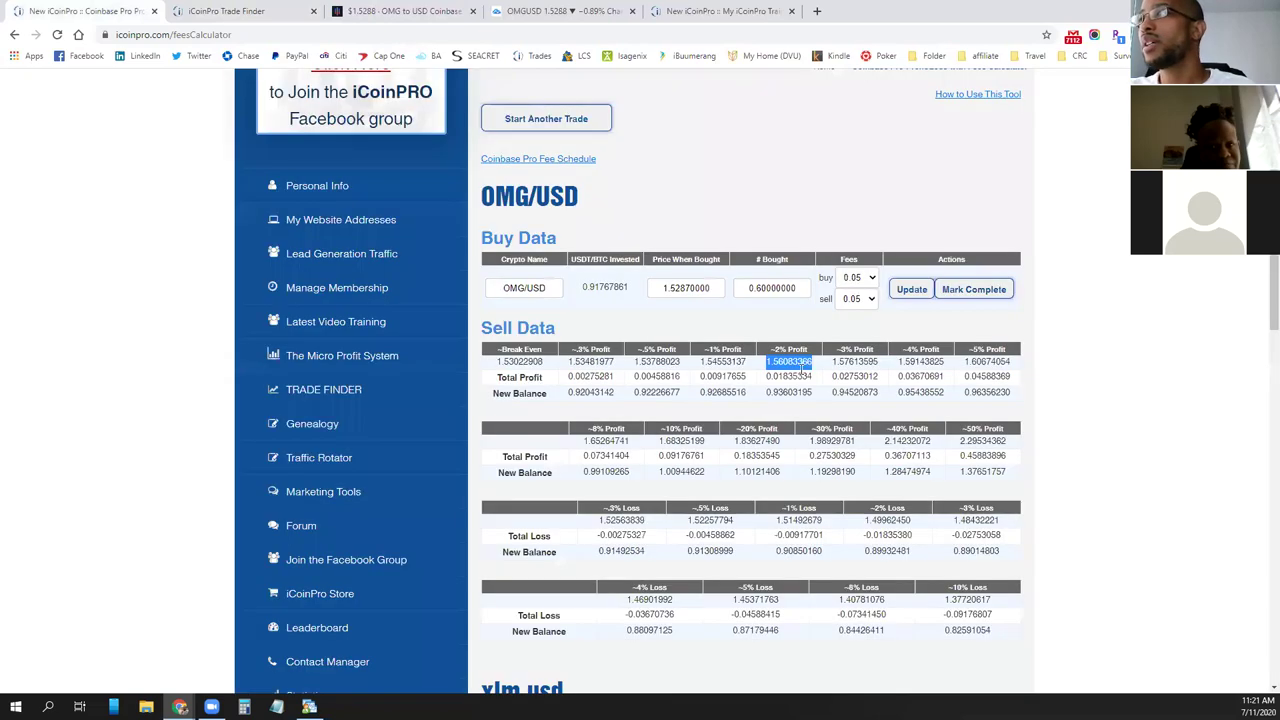
click(775, 364)
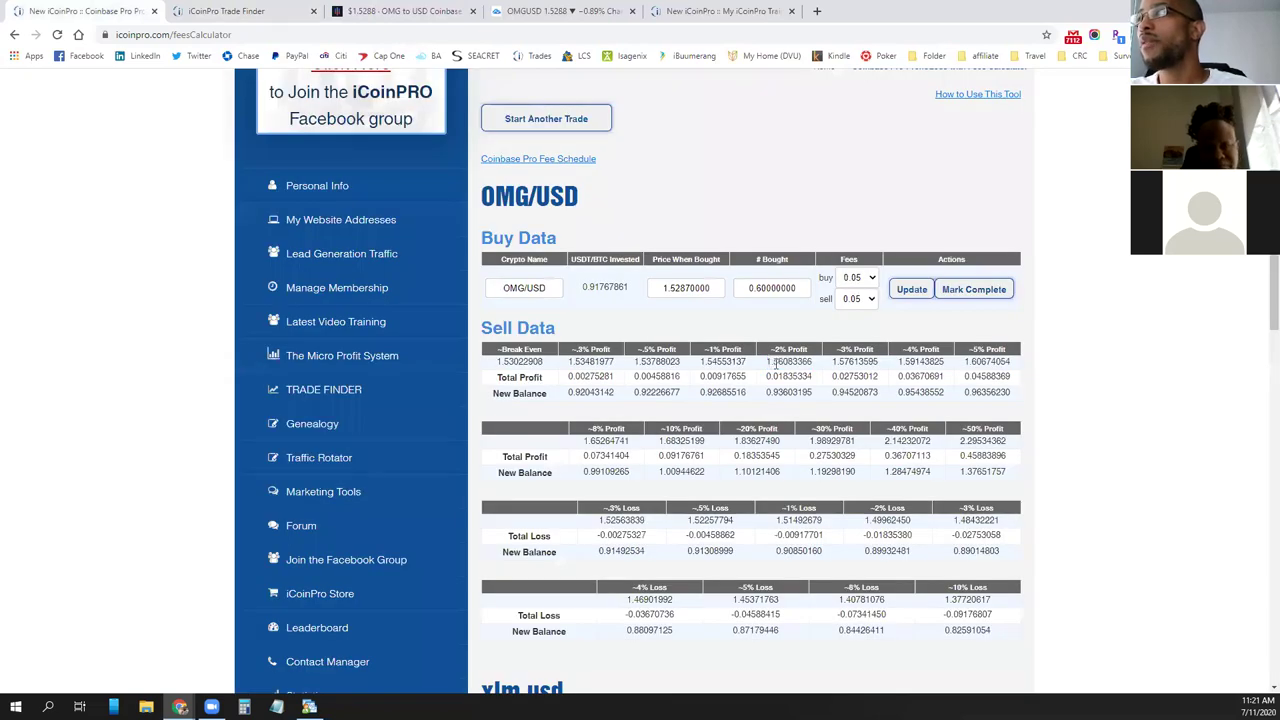
drag(766, 363, 783, 363)
key(ctrl+c)
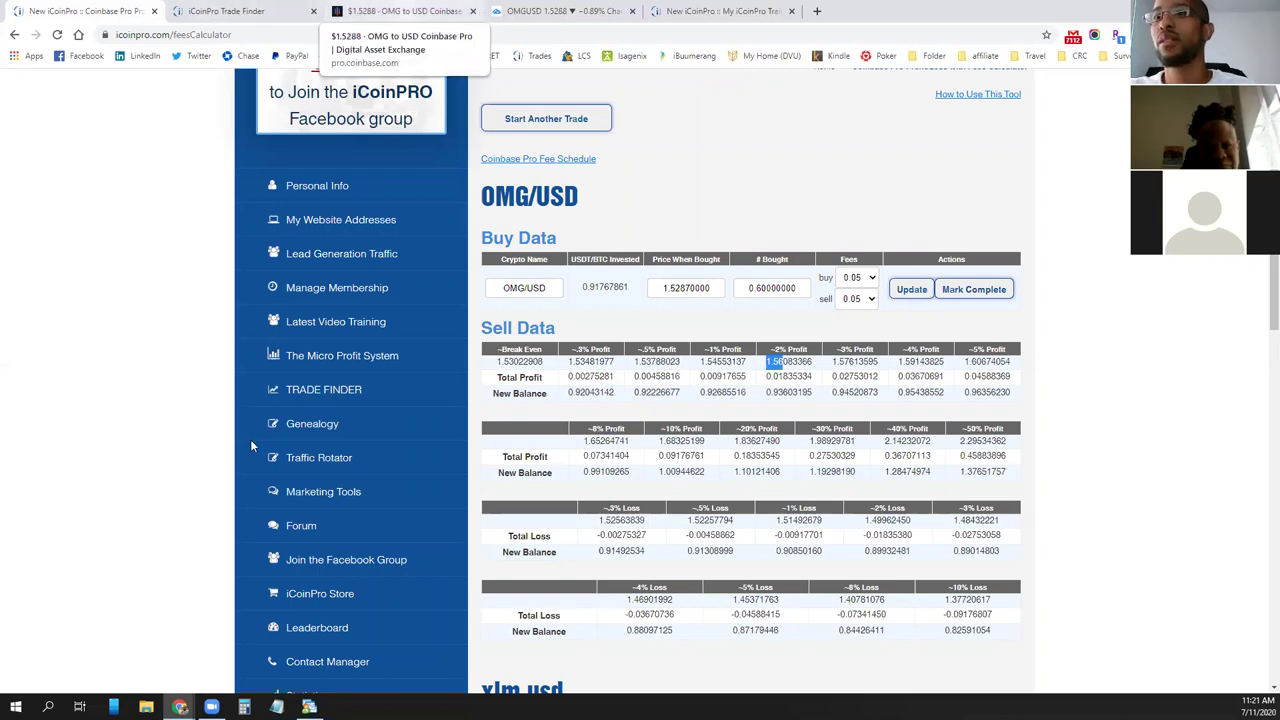
key(ctrl+3)
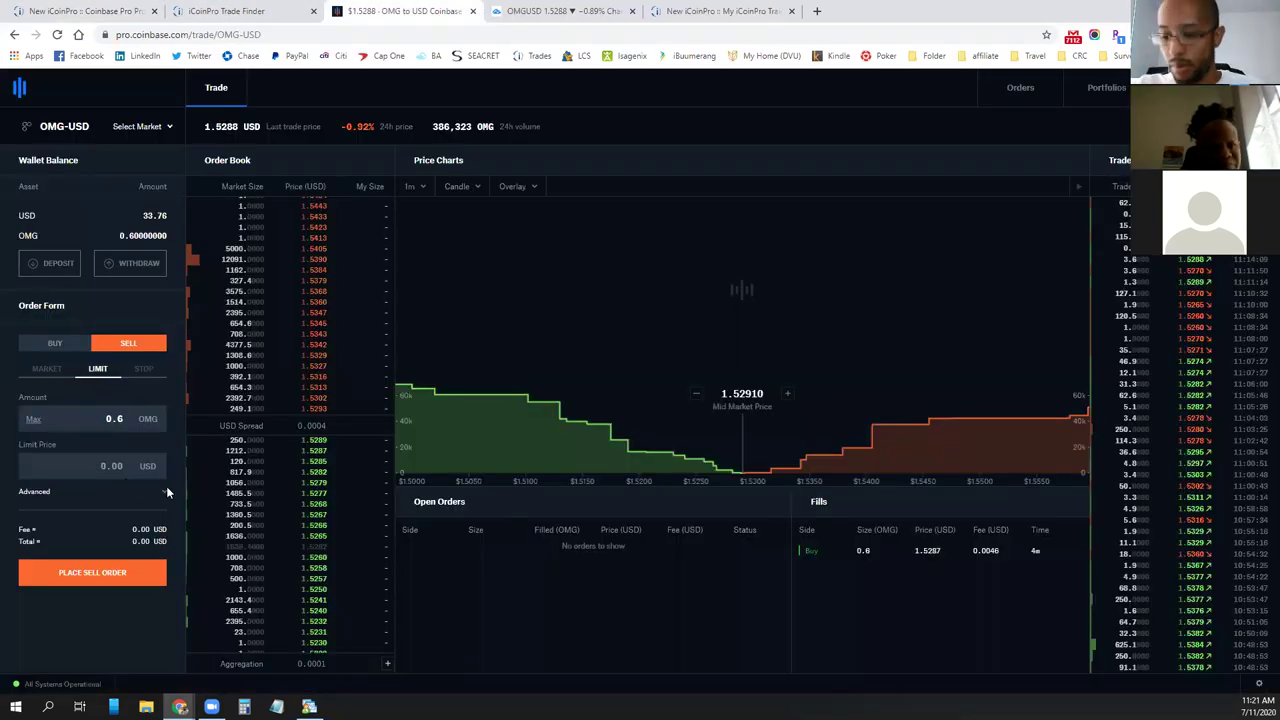
key(ctrl+v)
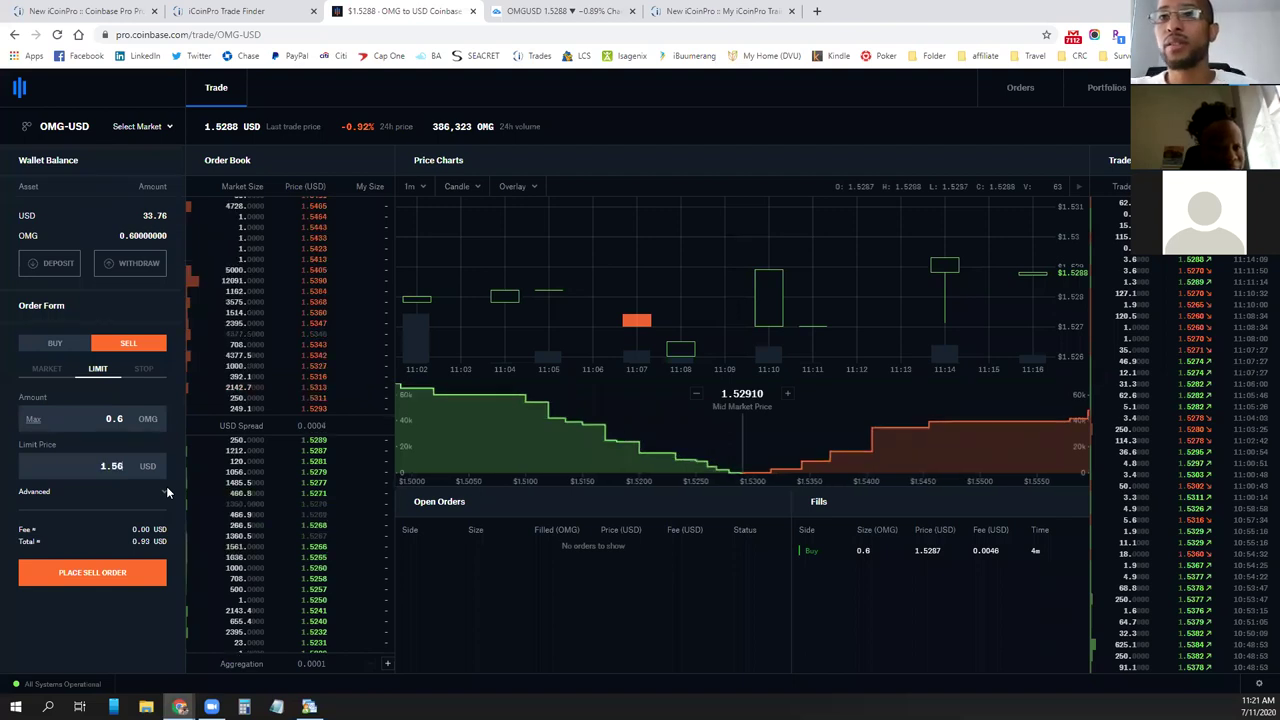
Try to place the limit sell order for 0.6 OMG at 1.56 USD and dismiss the resulting notice
click(100, 578)
click(157, 613)
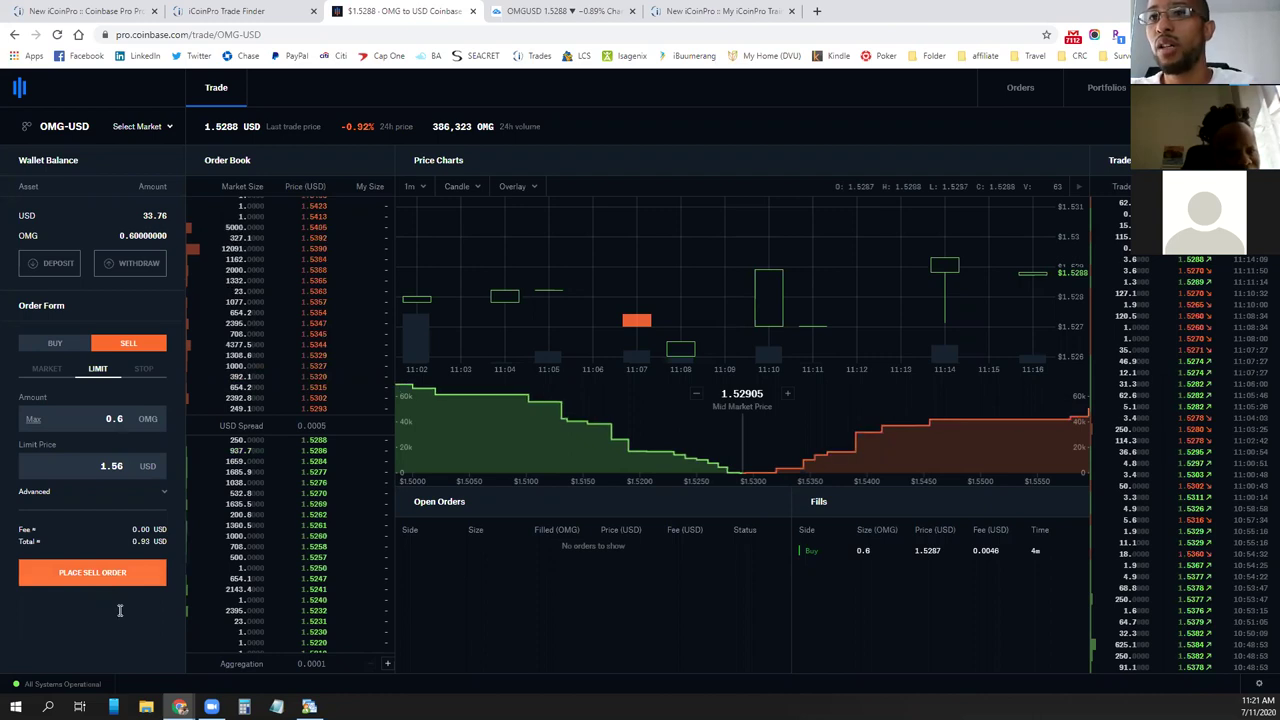
click(112, 578)
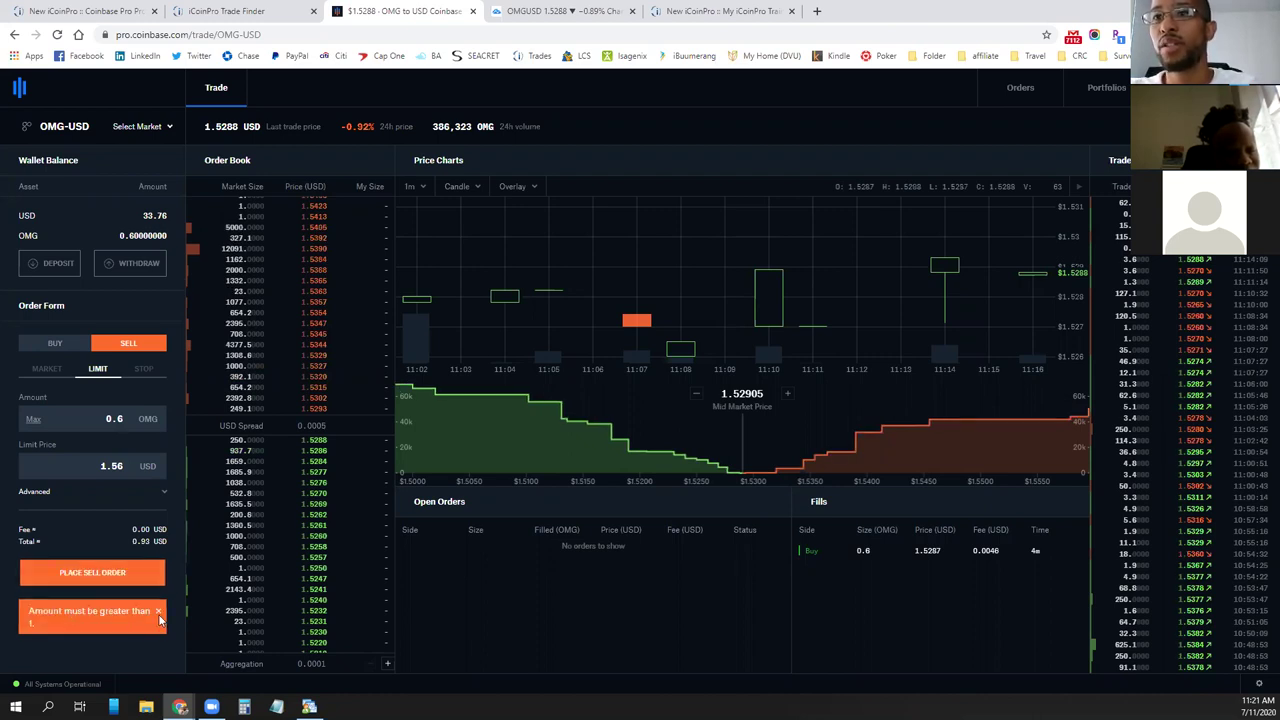
click(159, 614)
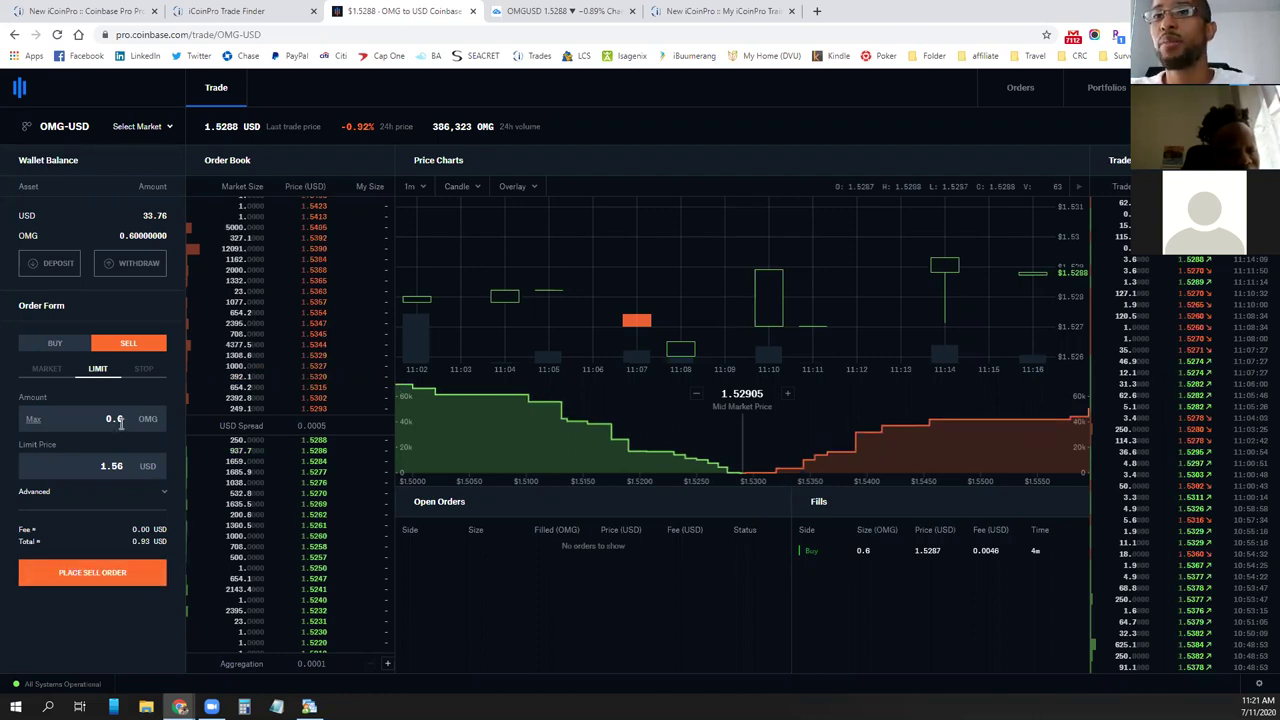
Switch the OMG-USD limit order from selling to buying and set its amount to 0.4 OMG
drag(120, 424, 102, 421)
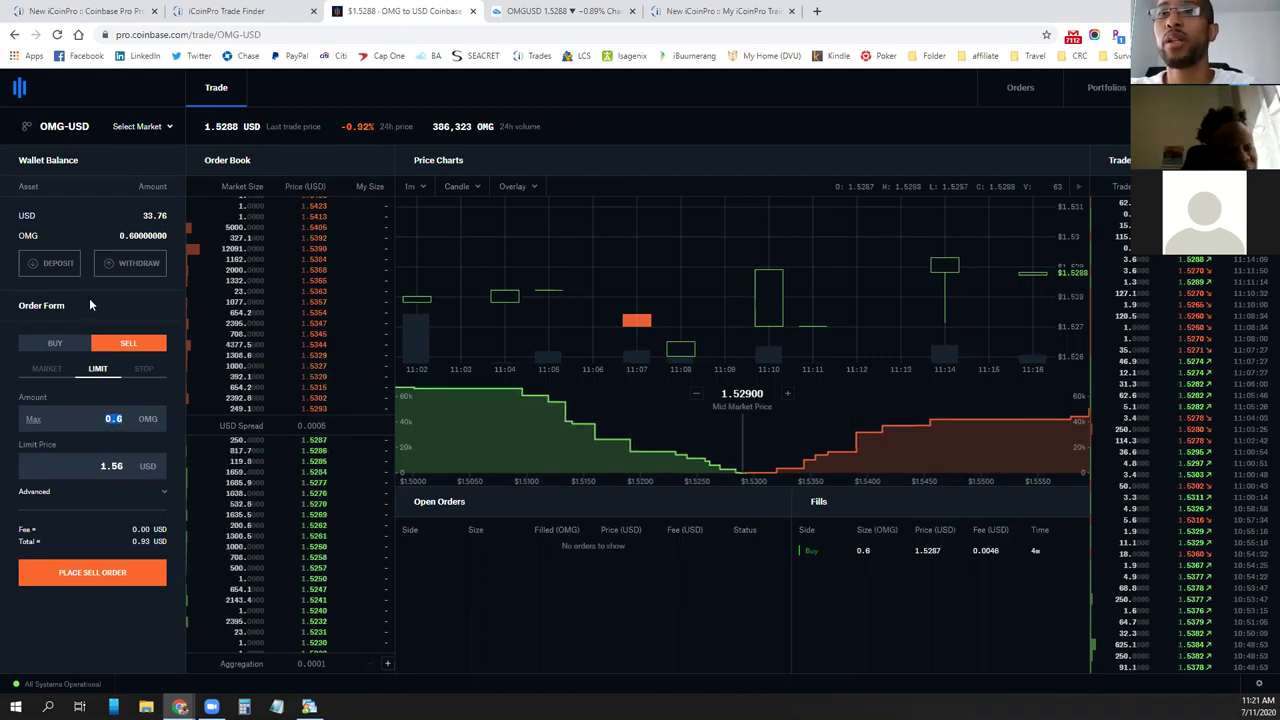
click(60, 348)
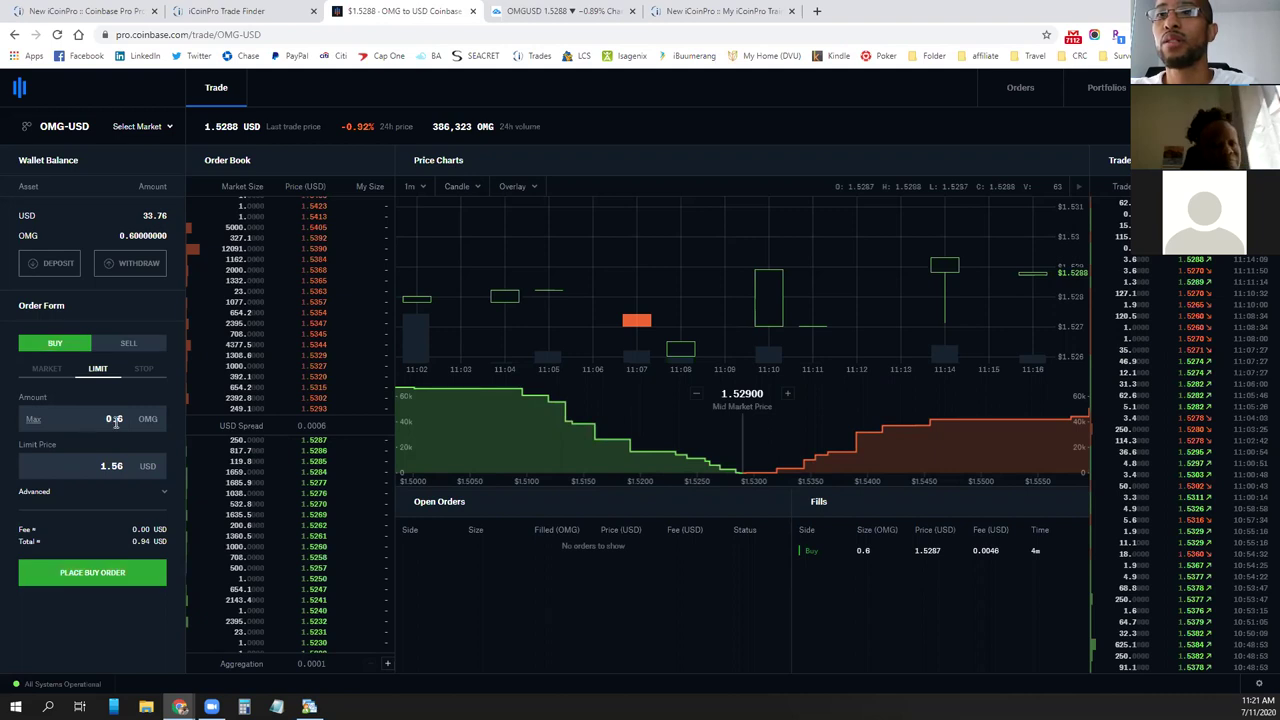
key(BackSpace)
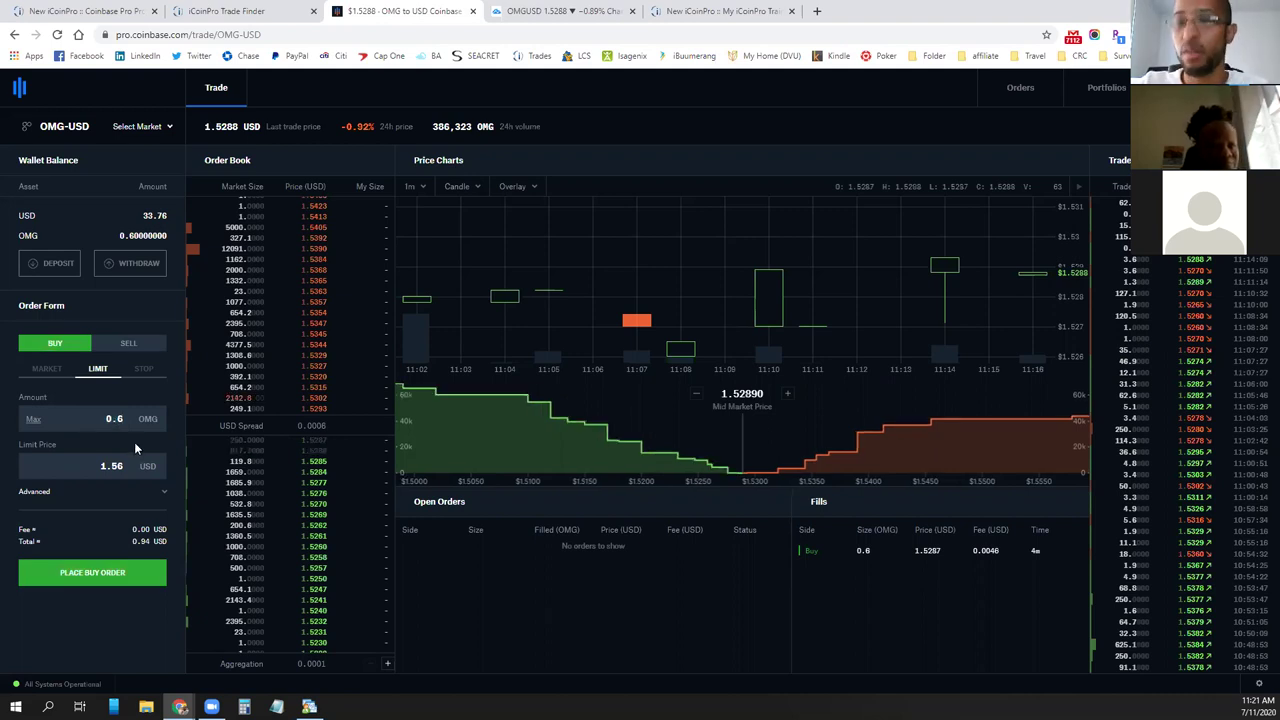
text(4)
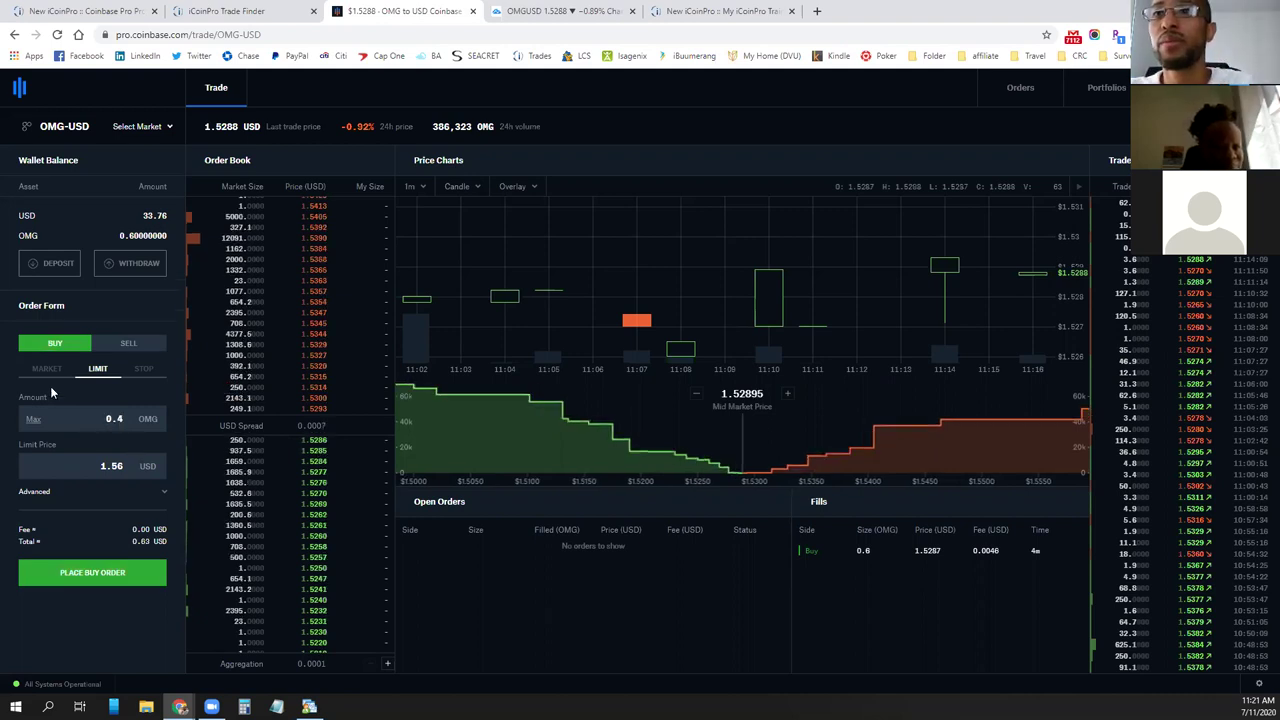
Place a market buy order for 1 USD of OMG on the OMG-USD market
click(45, 369)
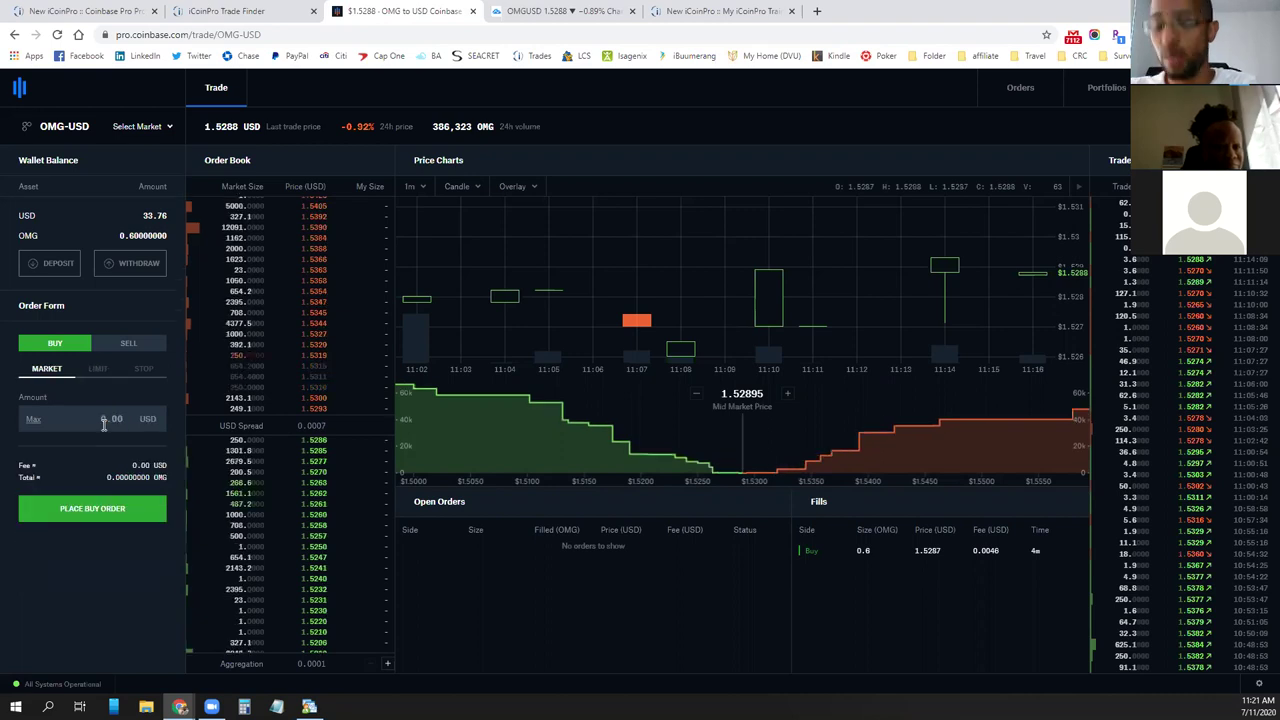
click(103, 424)
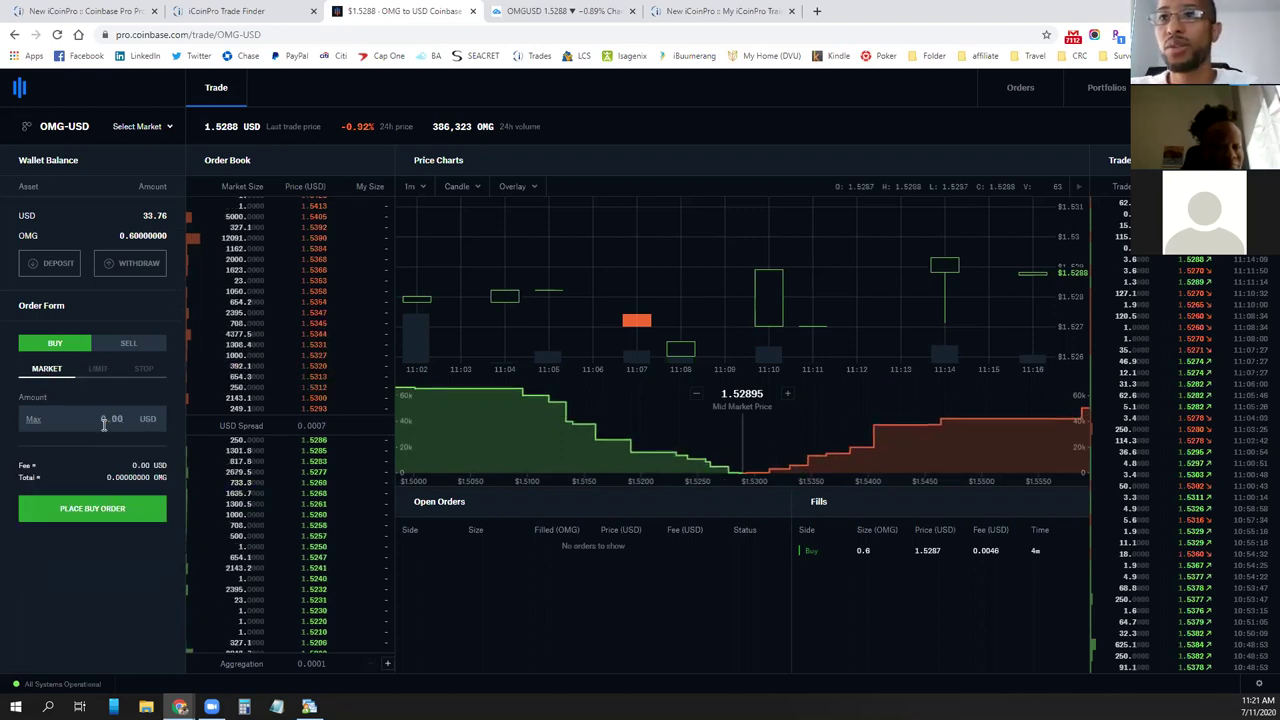
text(1)
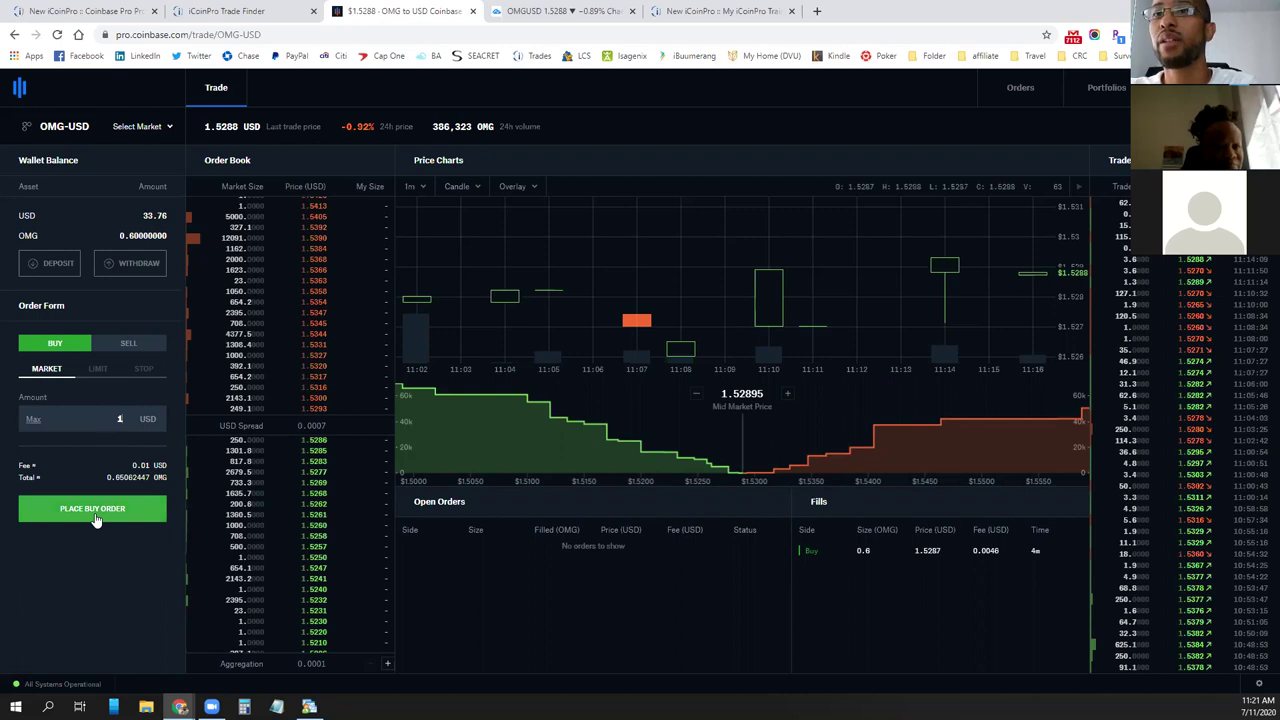
click(96, 512)
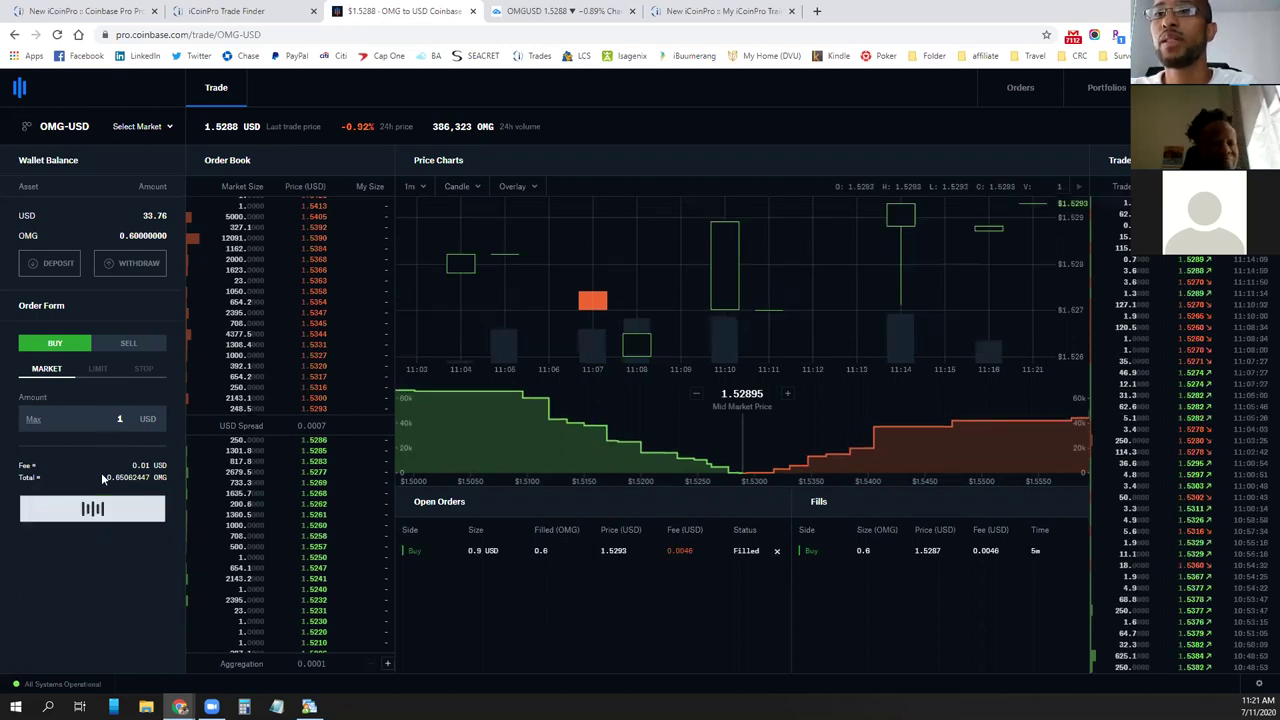
Switch the OMG-USD market order from buying to selling and set its amount to 0.6 OMG
click(128, 343)
click(36, 426)
text(0.6)
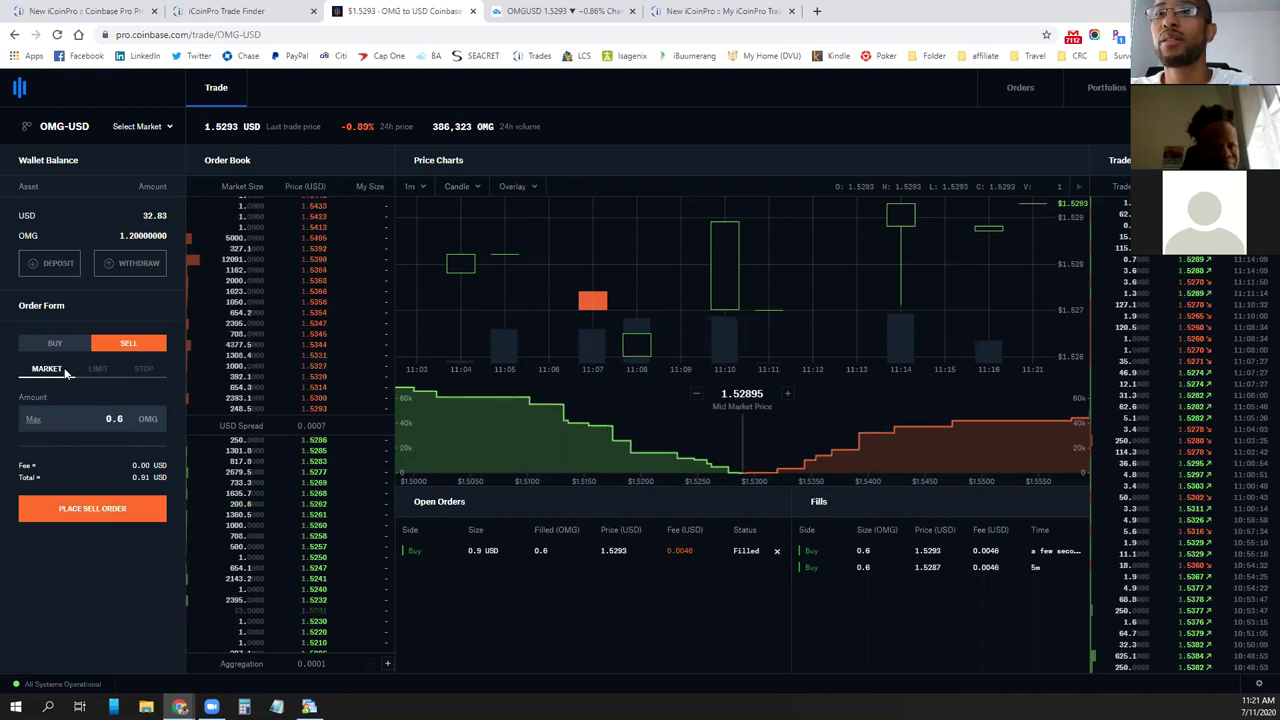
Search the markets for omg, reselect OMG-USD, and view the account's filled orders
click(66, 128)
click(80, 175)
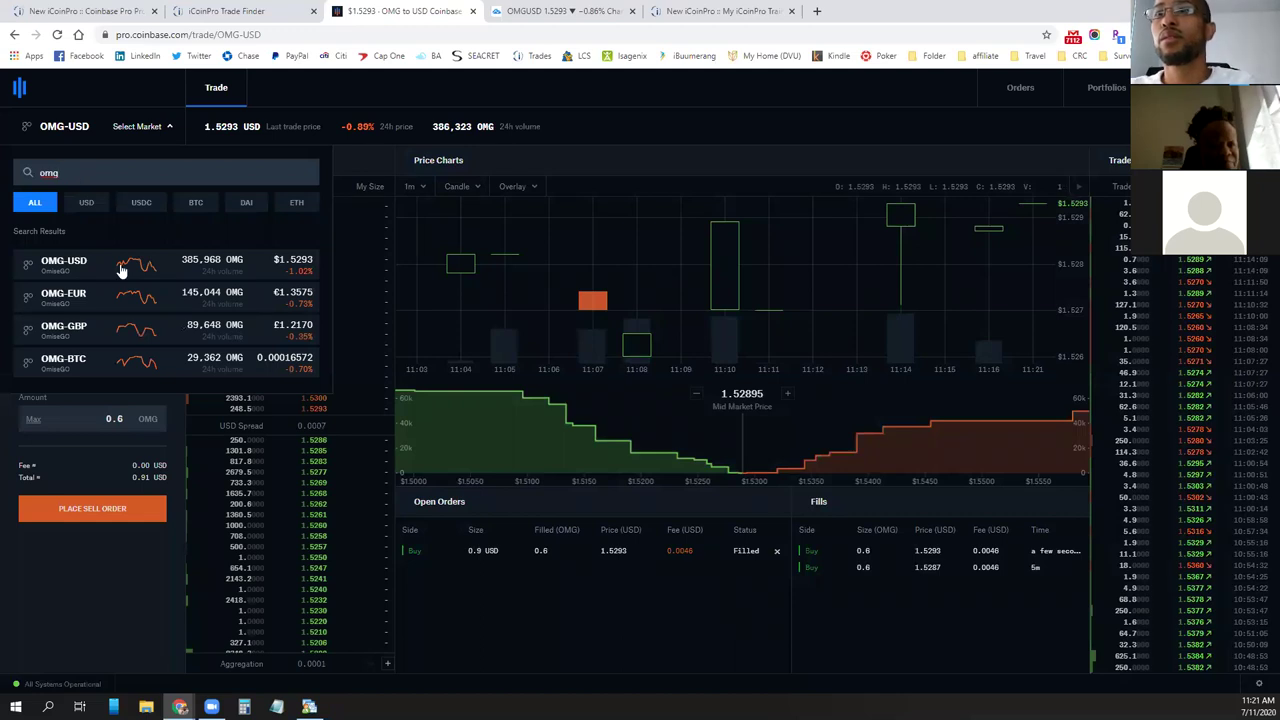
click(121, 268)
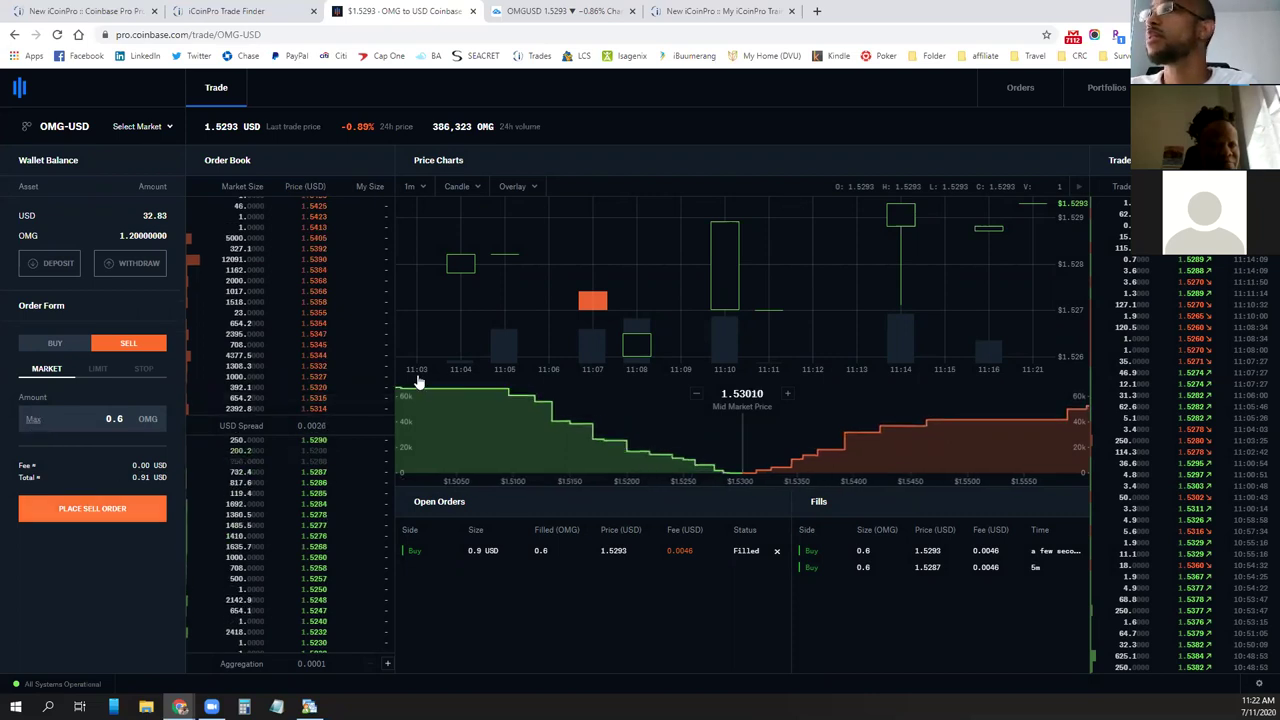
click(1100, 88)
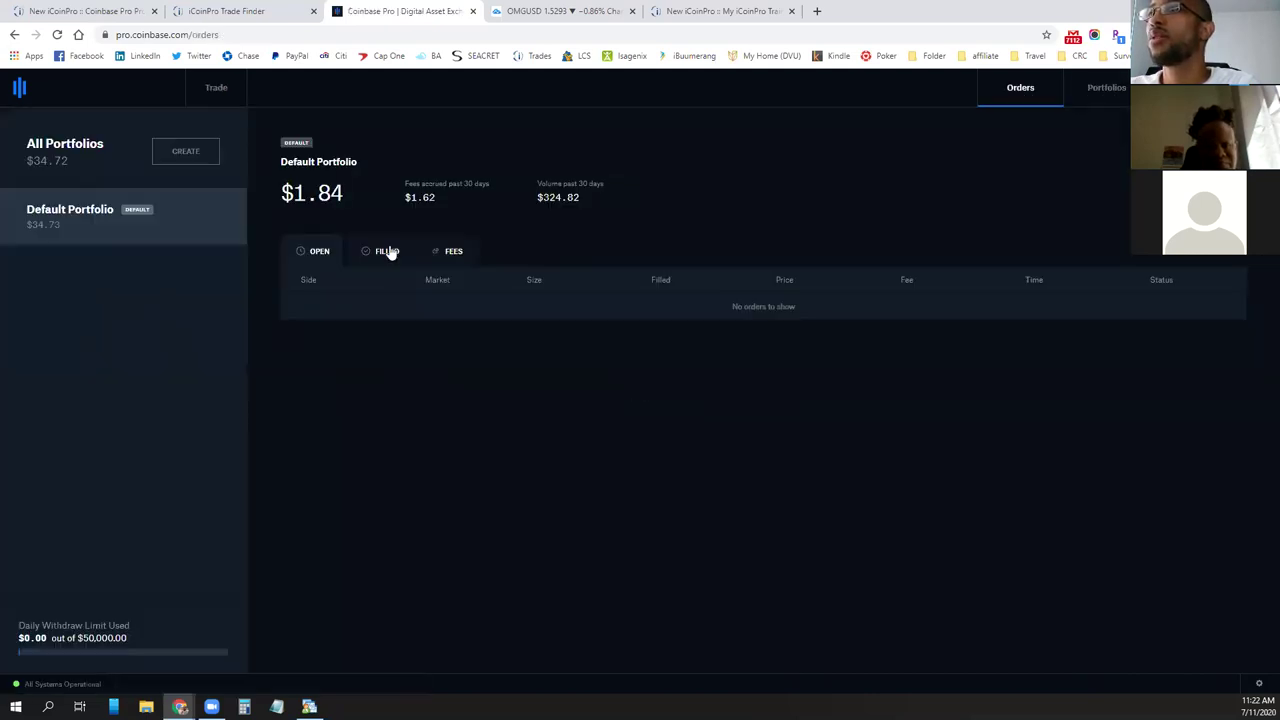
click(389, 253)
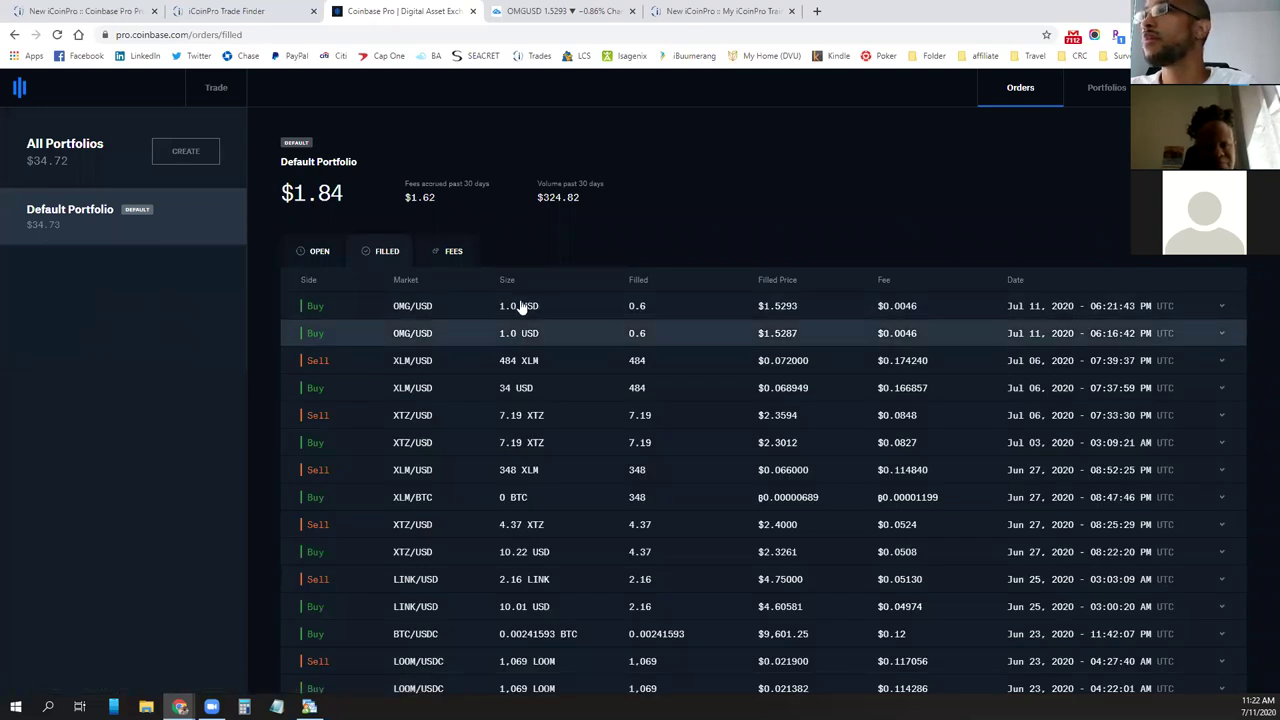
Return to trading and open the OMG-USD market by searching for omg
click(217, 90)
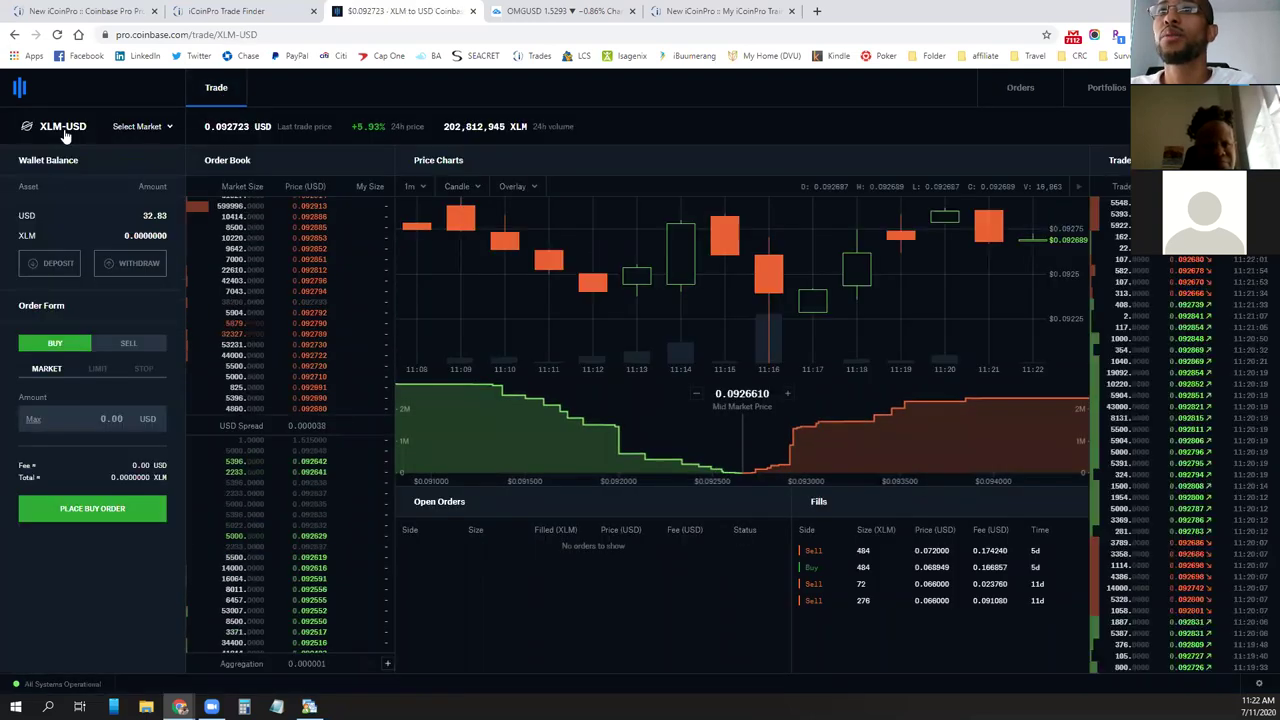
click(62, 138)
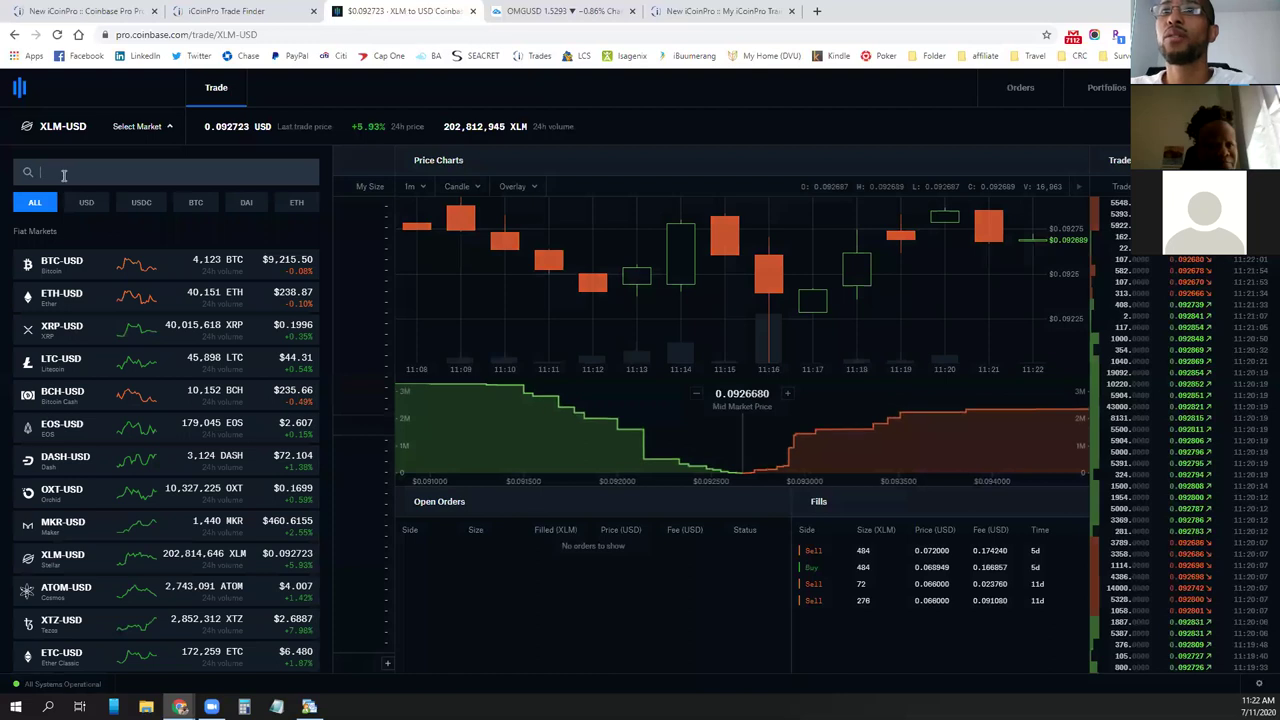
text(o)
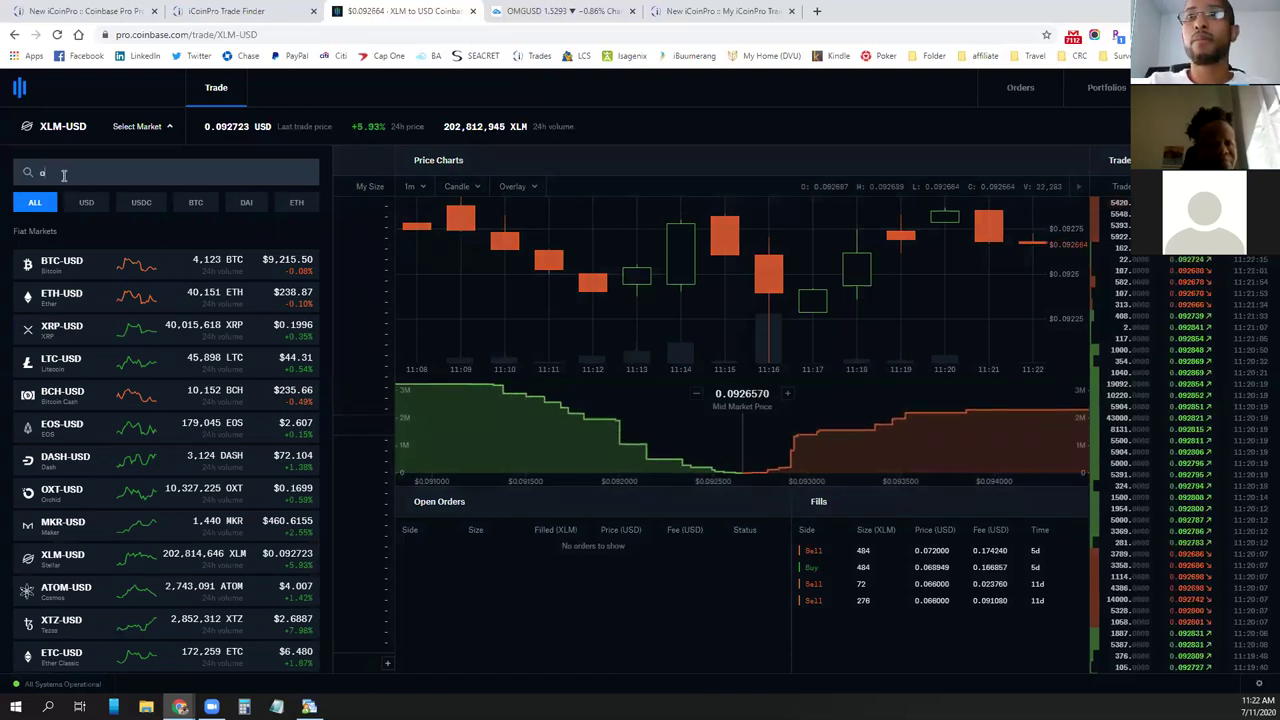
text(mg)
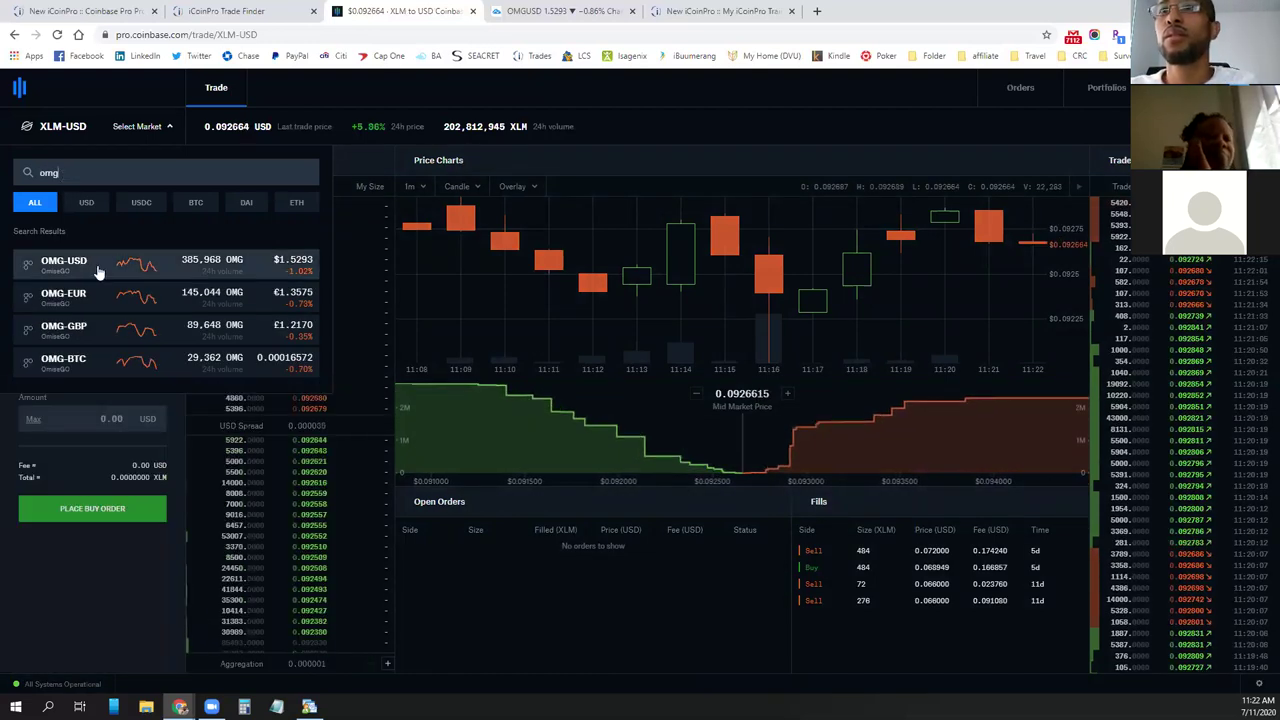
click(98, 264)
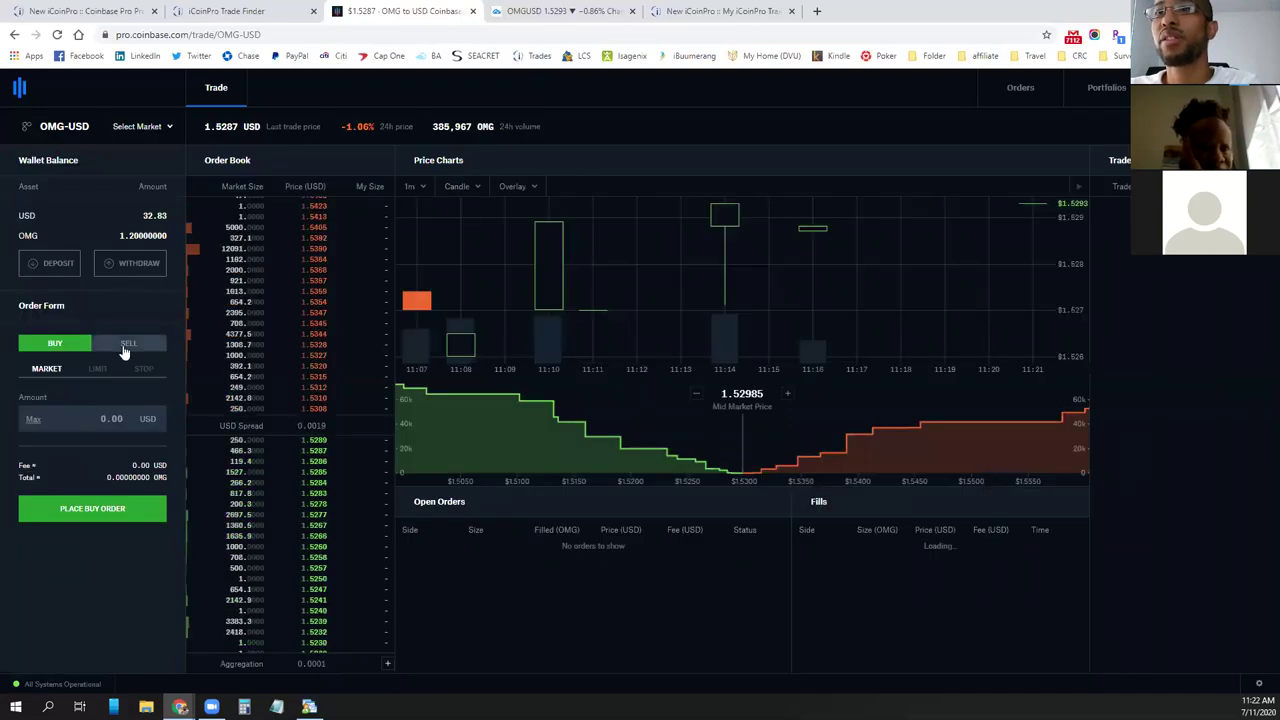
Set up a limit sell order for 0.6 OMG at 1.56 USD and try to place it
click(124, 345)
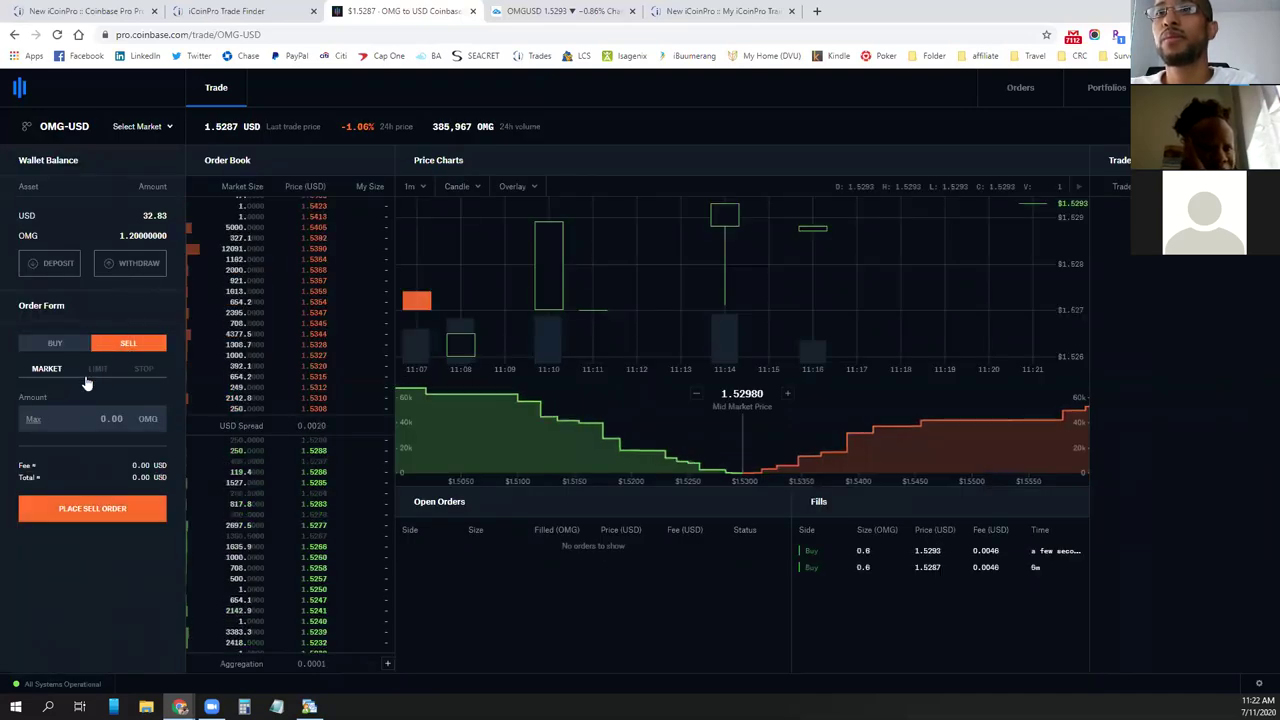
click(36, 420)
text(0.6)
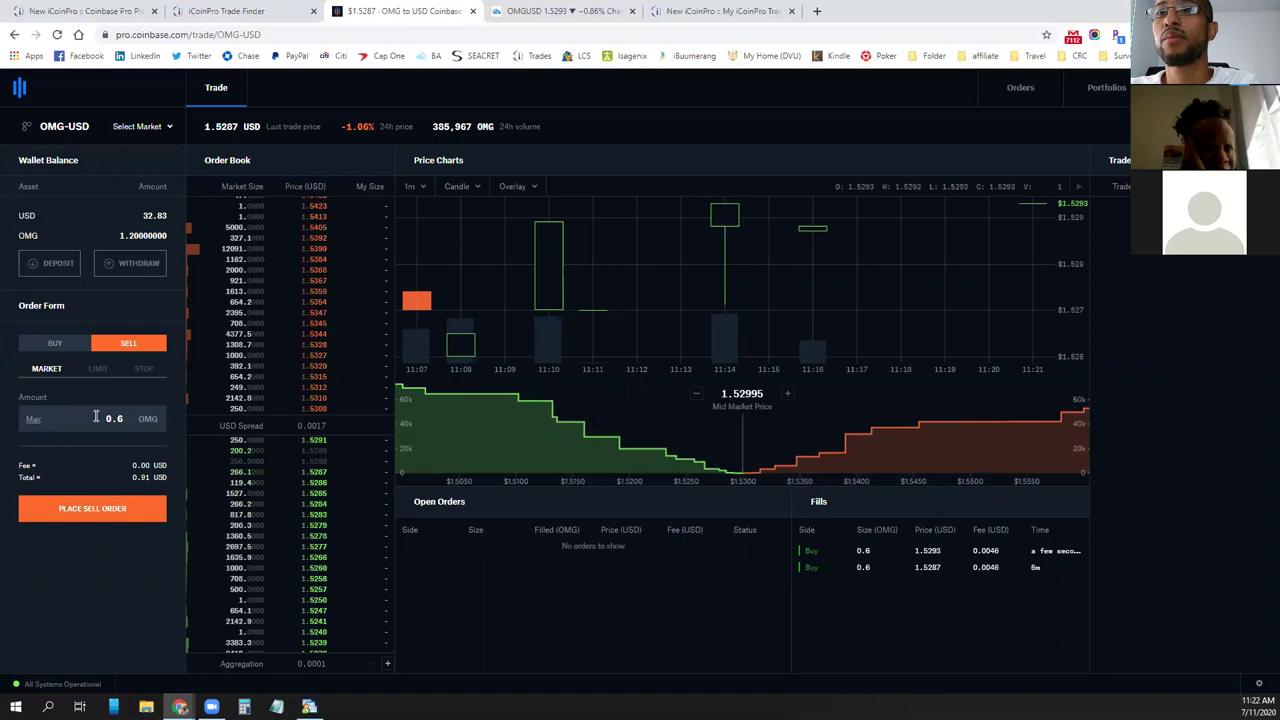
click(96, 369)
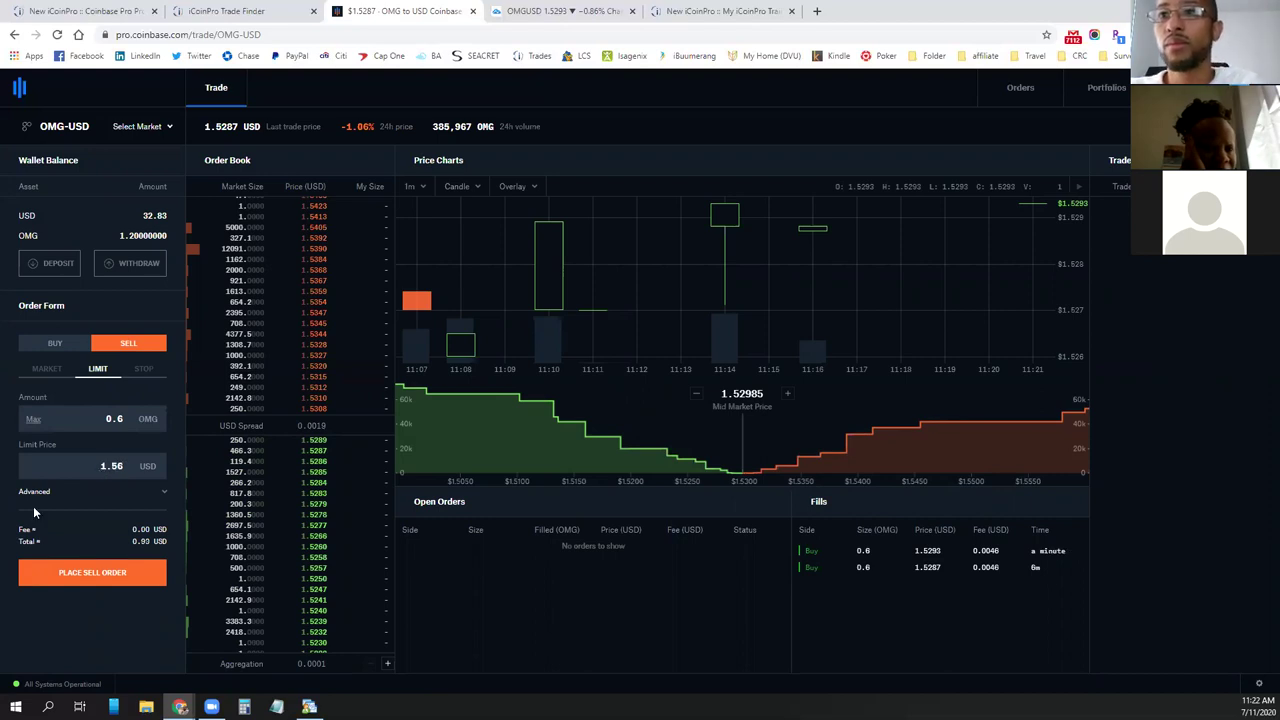
click(112, 566)
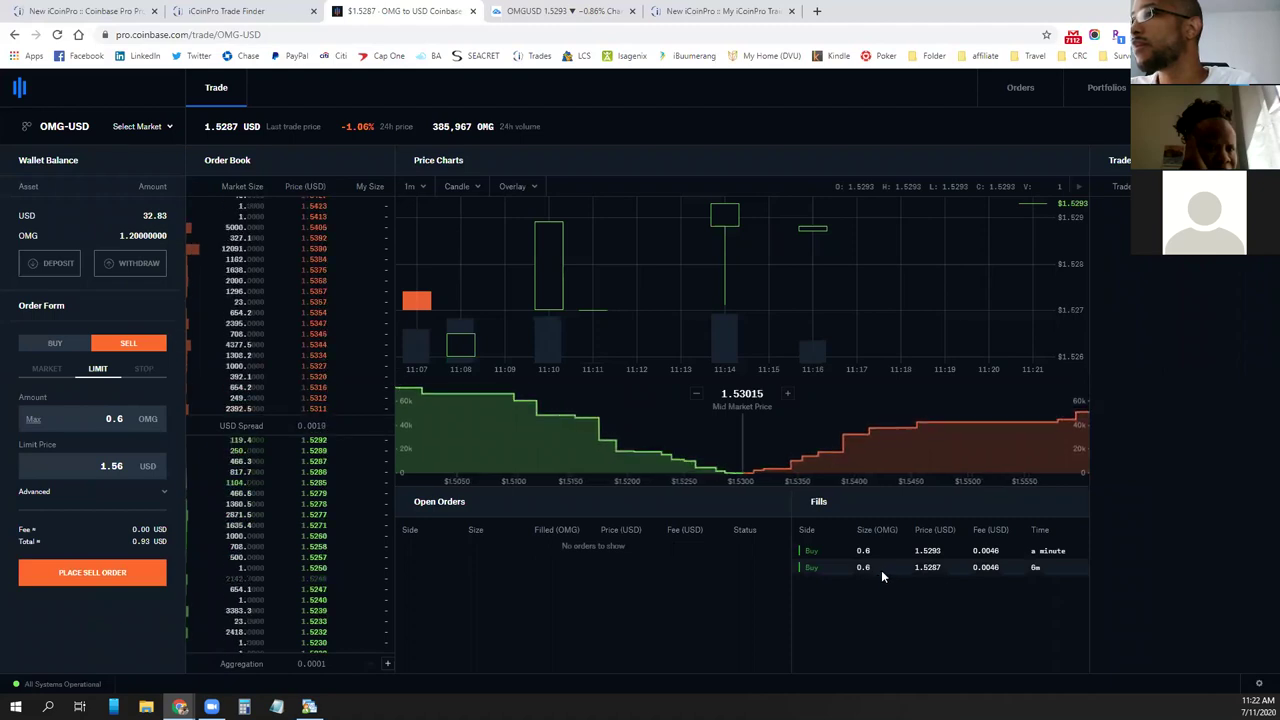
Set the sell amount to 1.2 OMG and place the limit sell order at 1.56 USD
drag(90, 420, 129, 422)
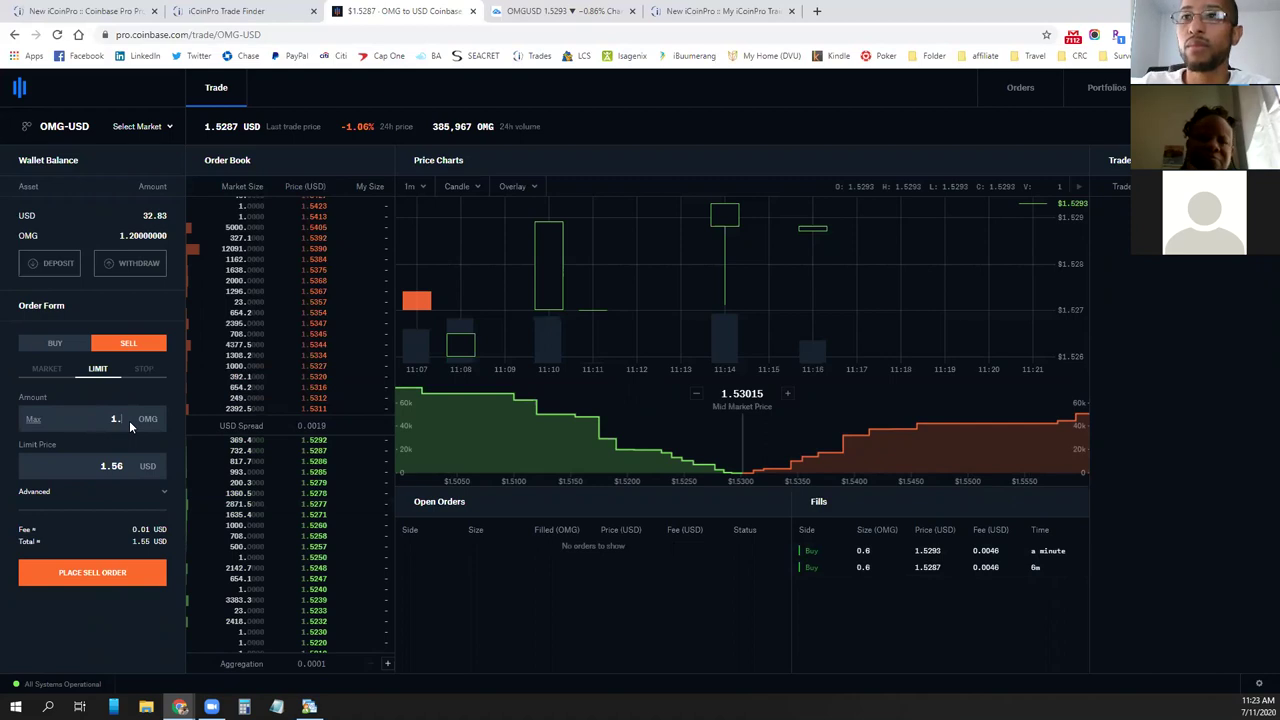
text(1.2)
click(80, 495)
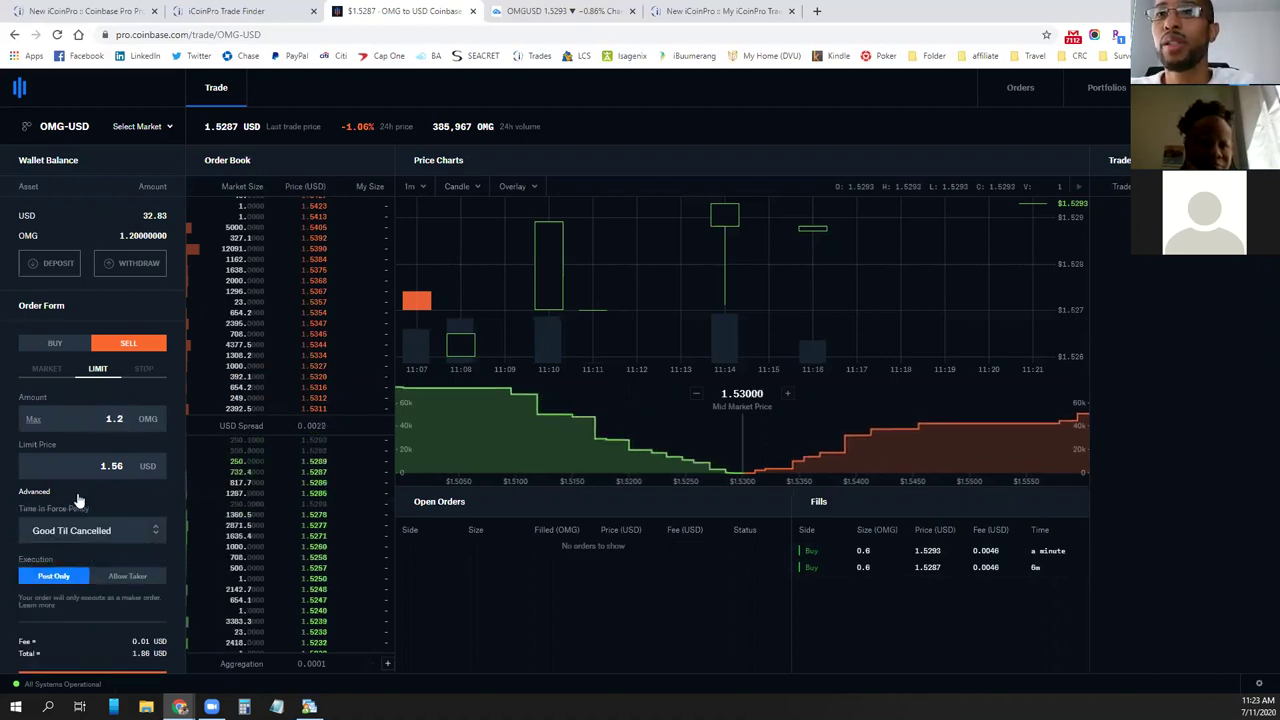
click(80, 497)
click(104, 577)
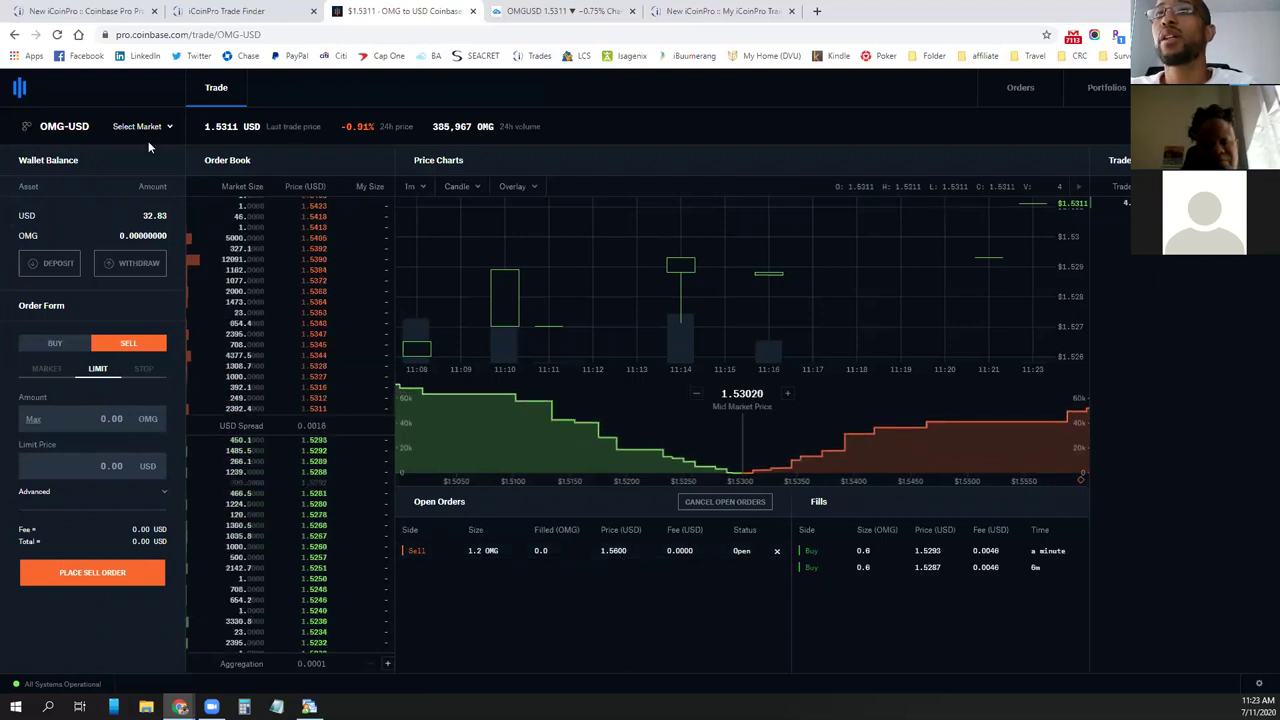
Review the OMG/USD ~2% Profit figures in the iCoinPro calculator and the portfolio balances in Coinbase Pro
click(110, 13)
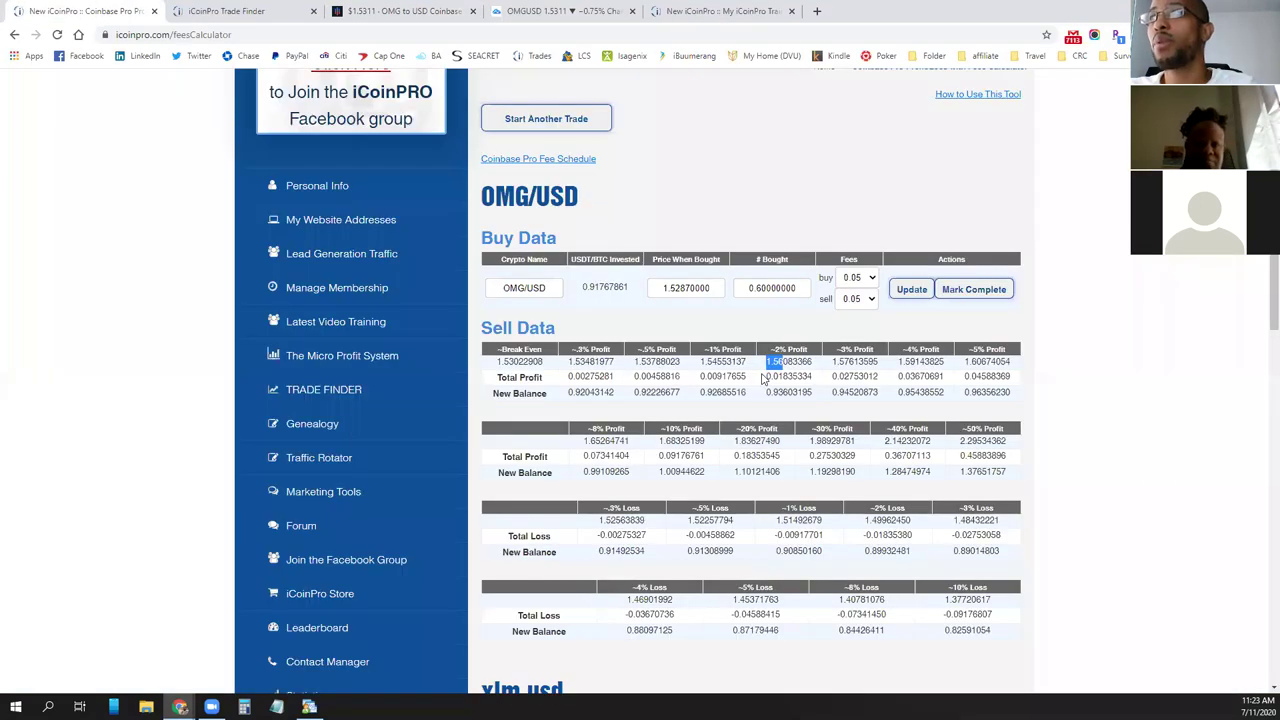
click(792, 370)
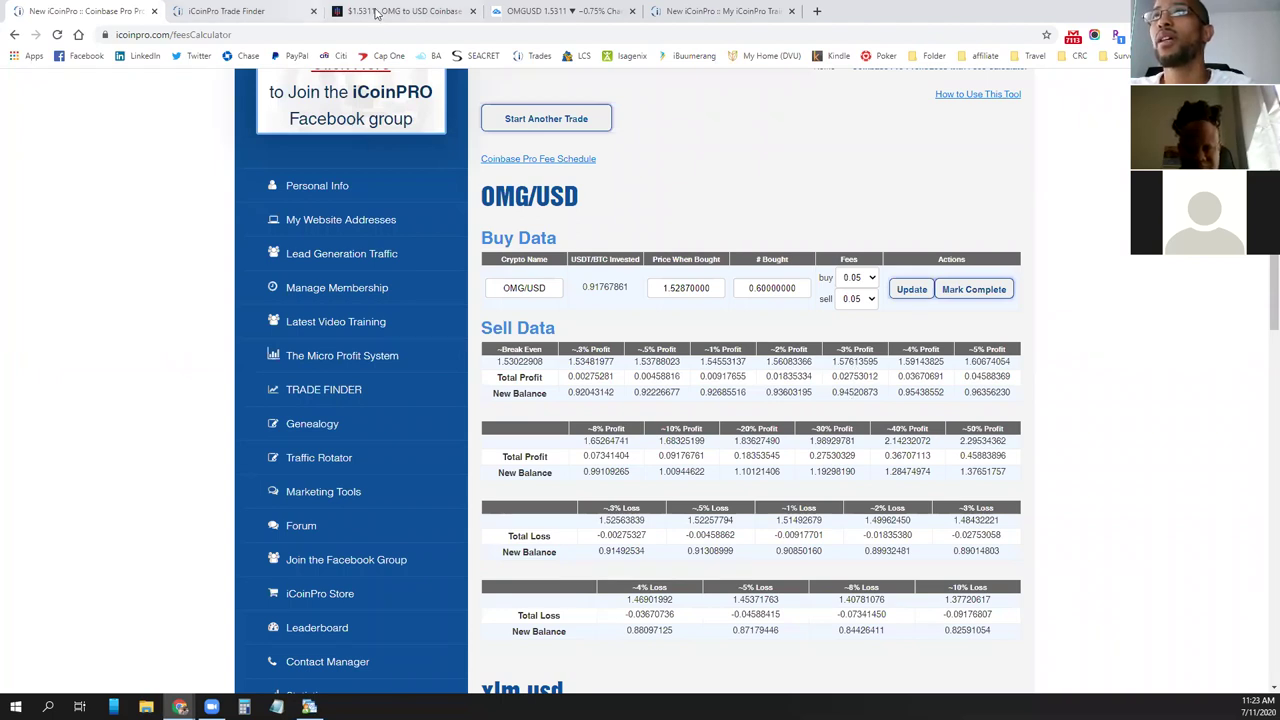
click(376, 12)
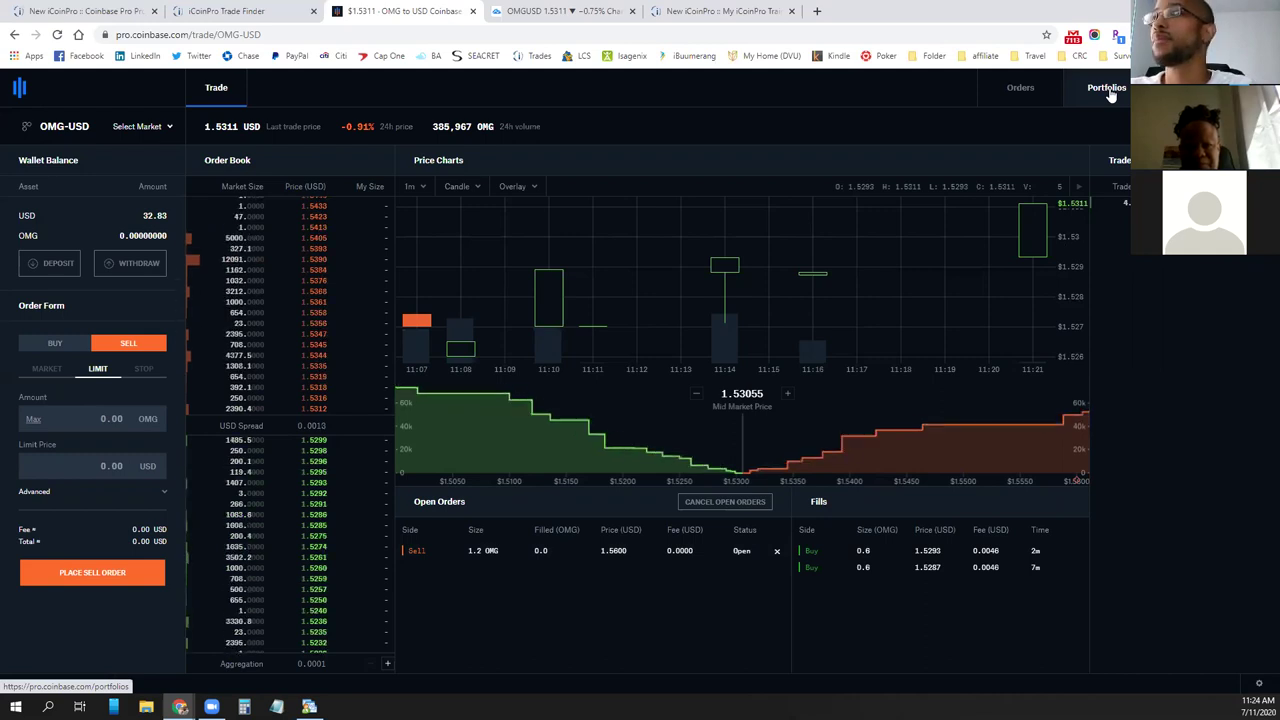
click(1108, 90)
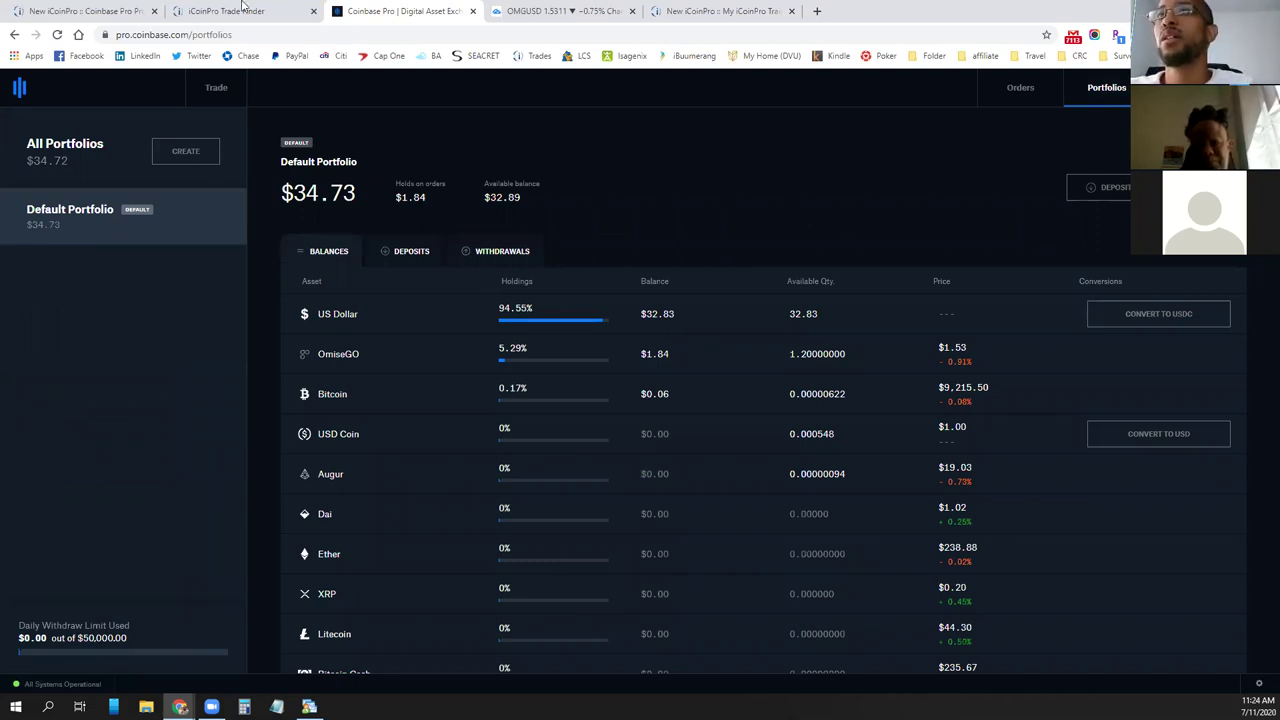
Switch to the iCoinPro fees calculator and mark the xlm usd trade complete
key(ctrl+1)
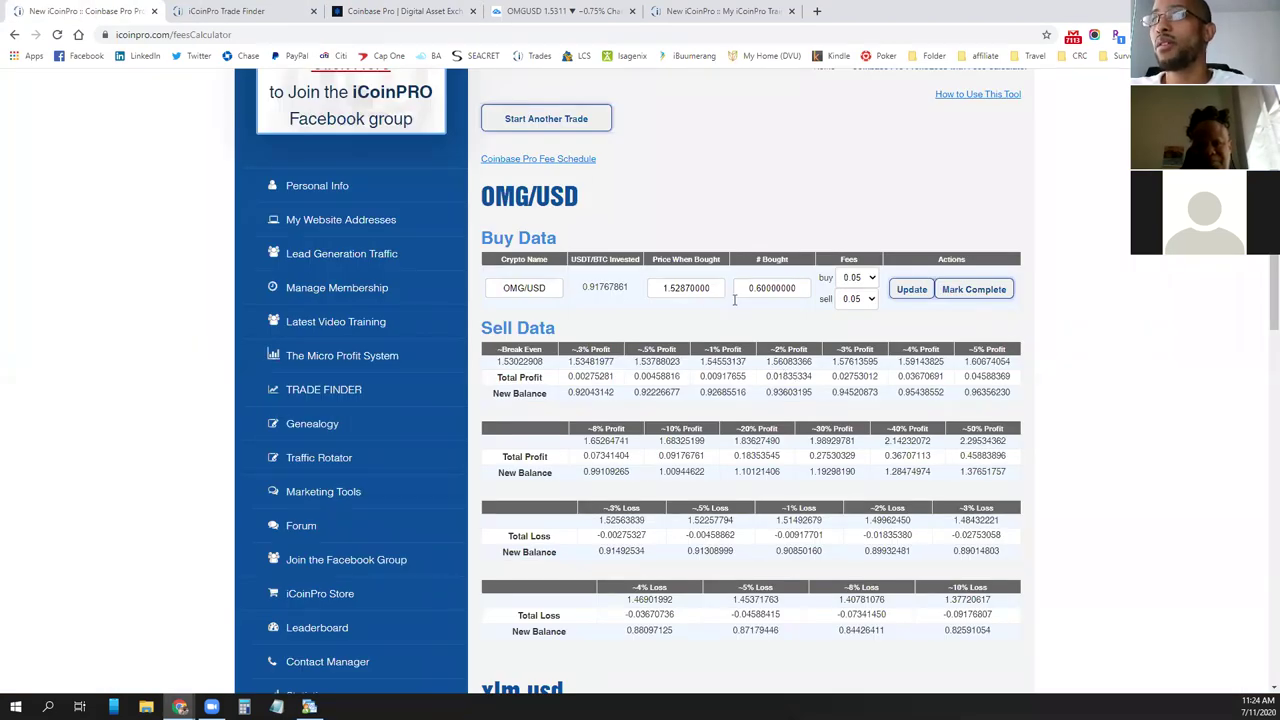
scroll(663, 394, down, 1)
scroll(622, 345, down, 1)
scroll(579, 435, down, 2)
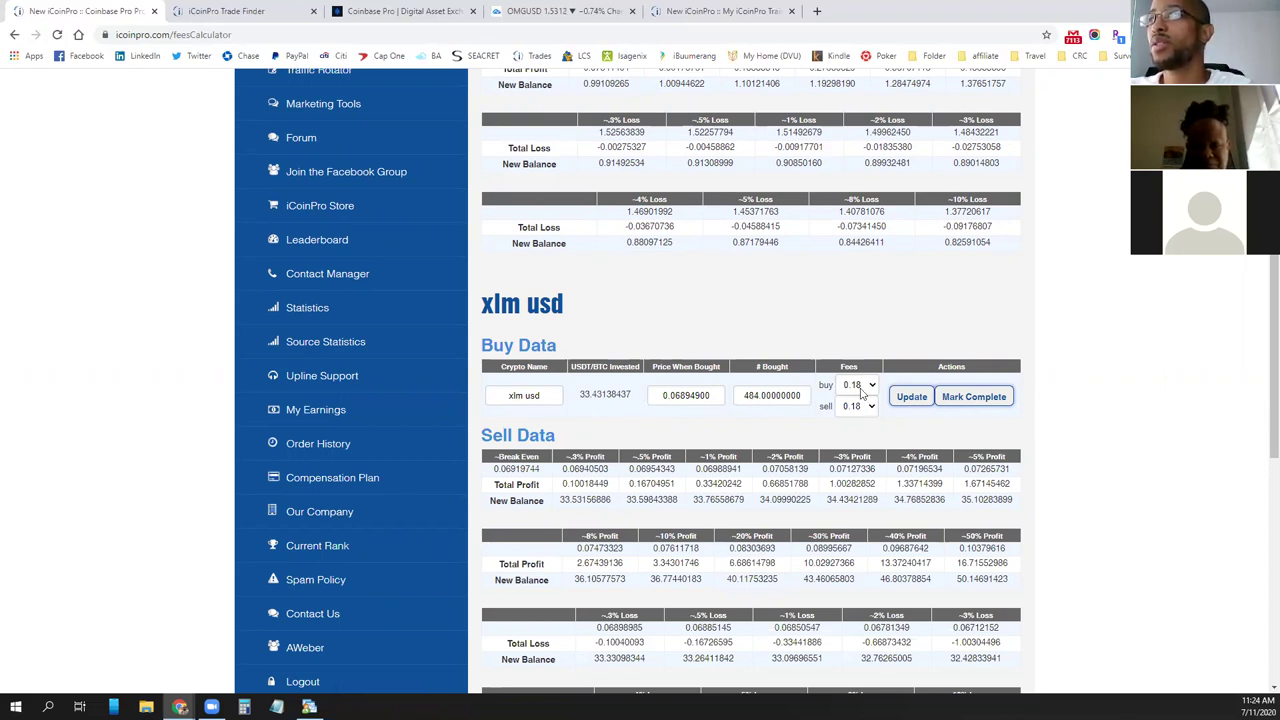
click(984, 400)
click(958, 394)
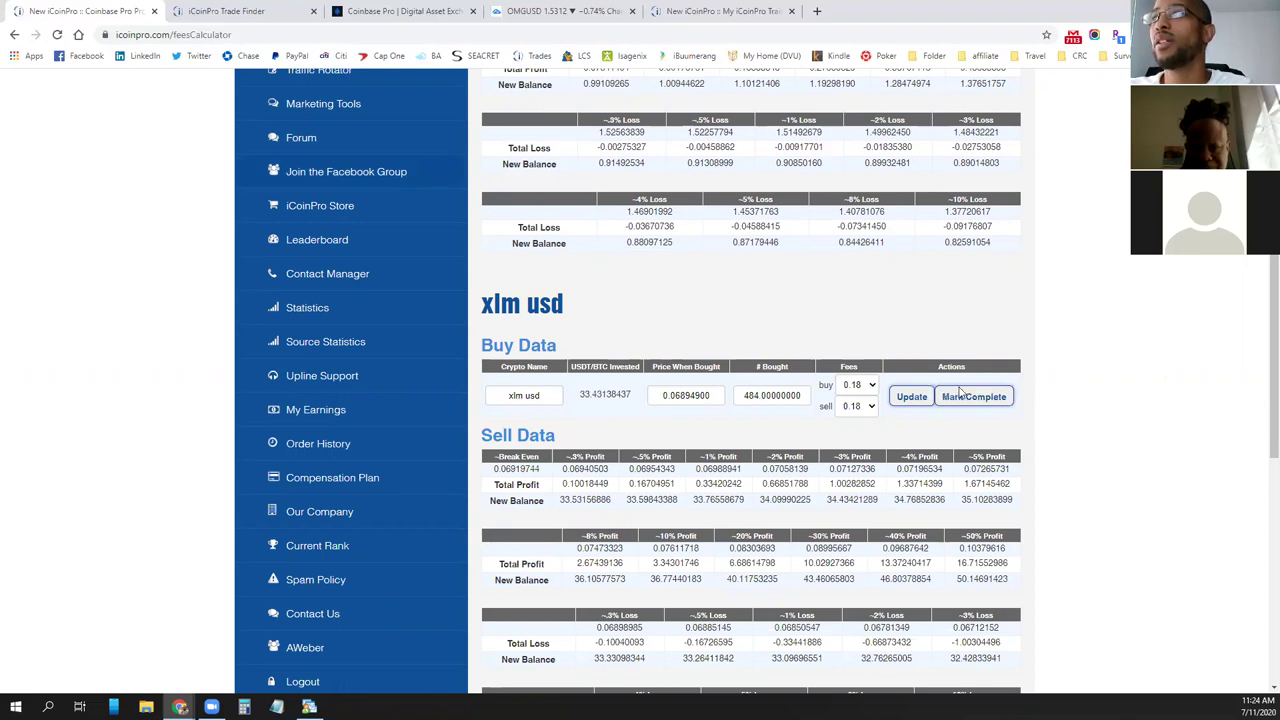
click(980, 401)
click(980, 401)
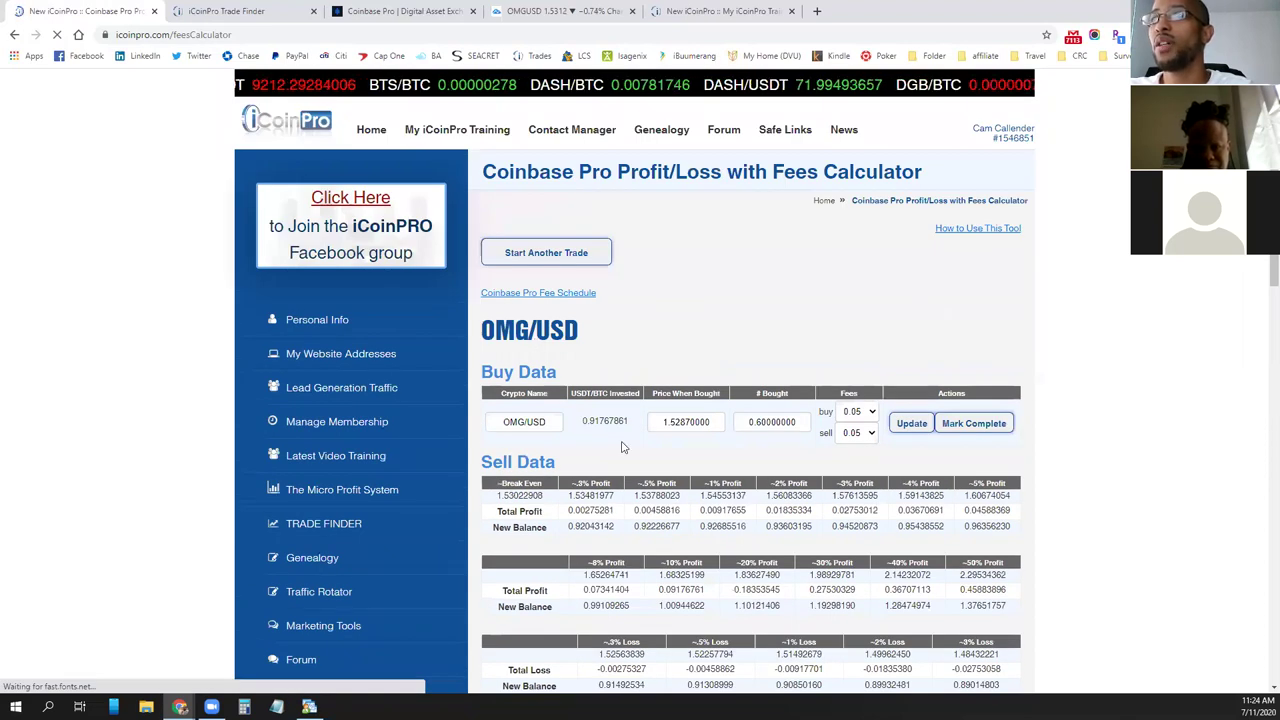
Update the OMG/USD trade's number bought to 1.2 in the calculator and return to the Coinbase Pro portfolio balances
scroll(634, 434, down, 2)
scroll(697, 307, down, 1)
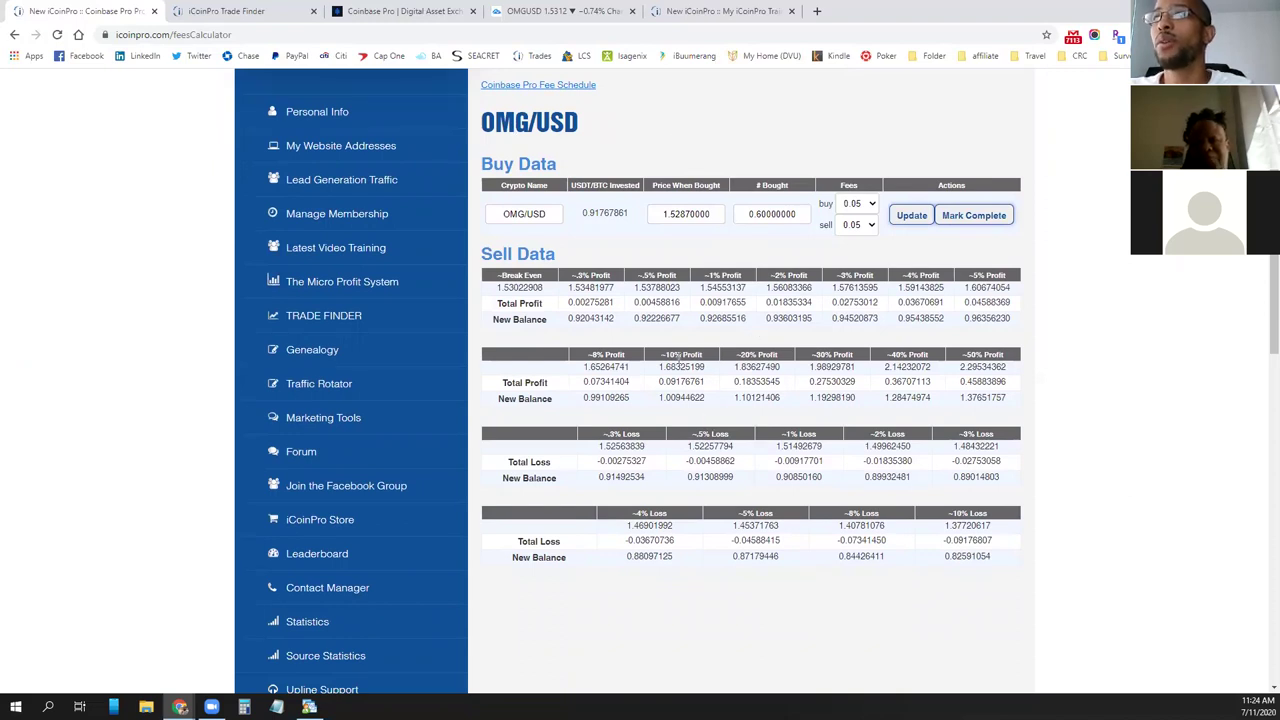
scroll(772, 470, up, 3)
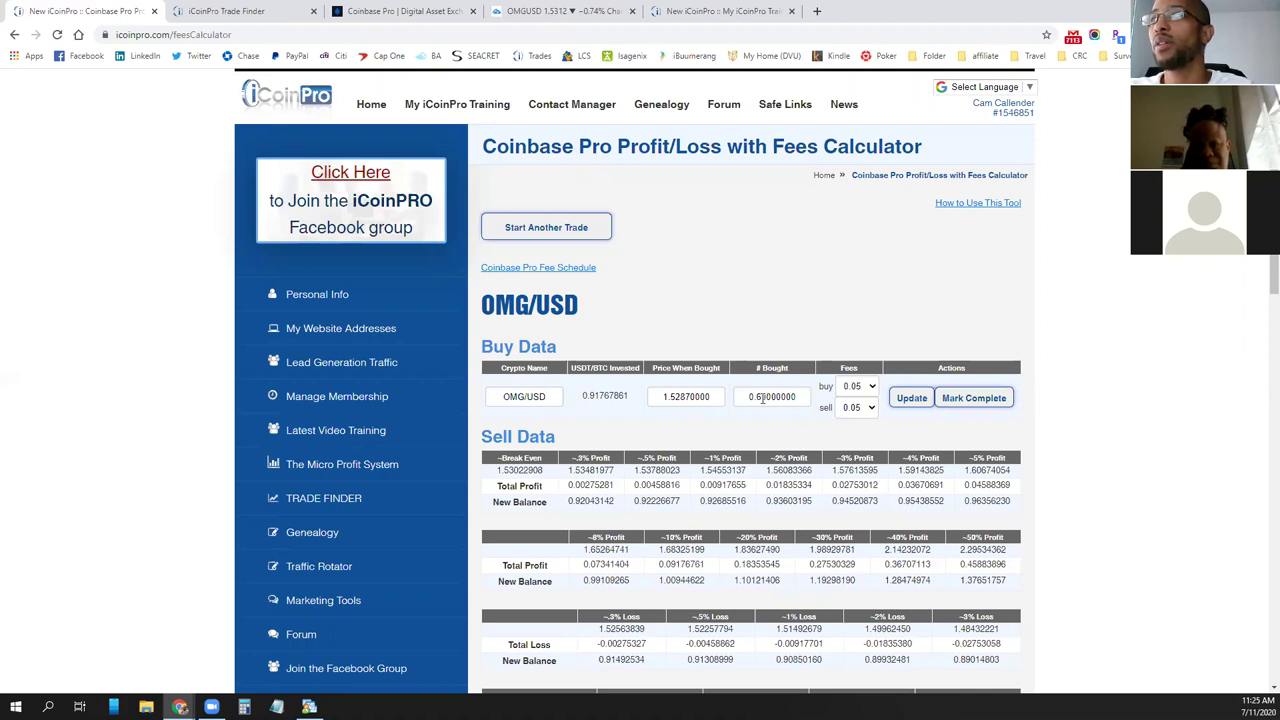
drag(762, 398, 748, 397)
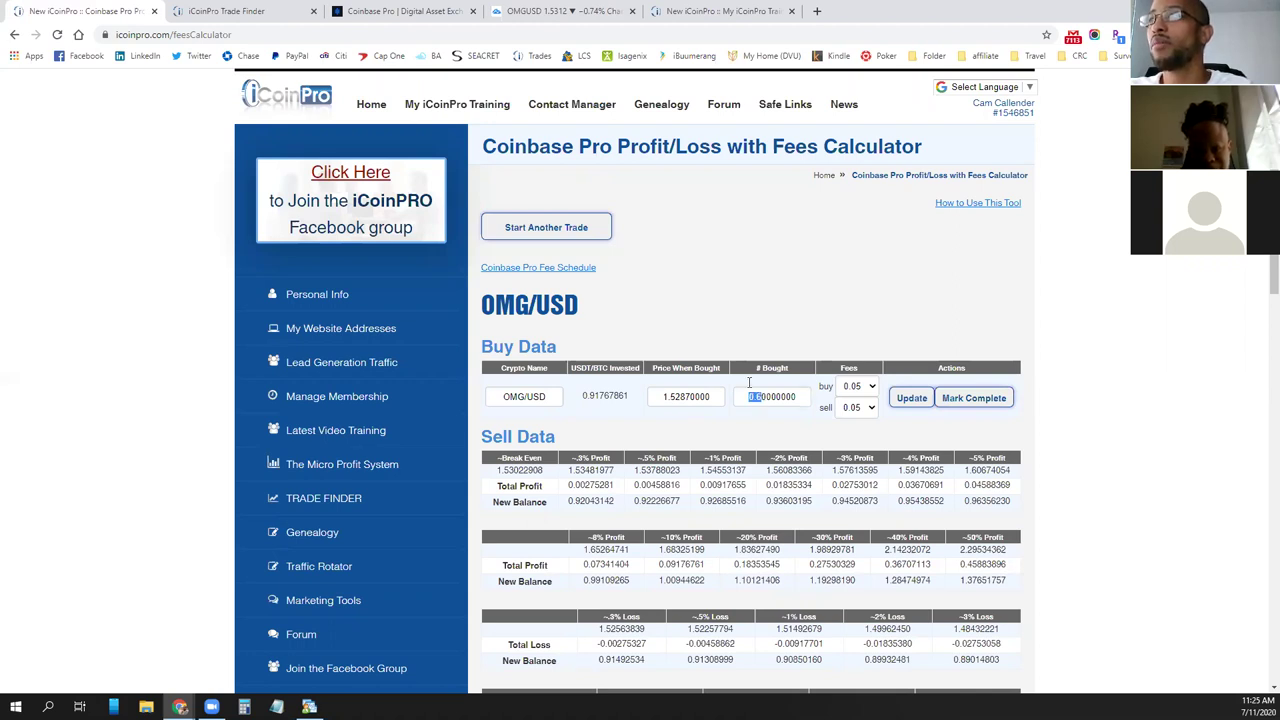
text(1.2)
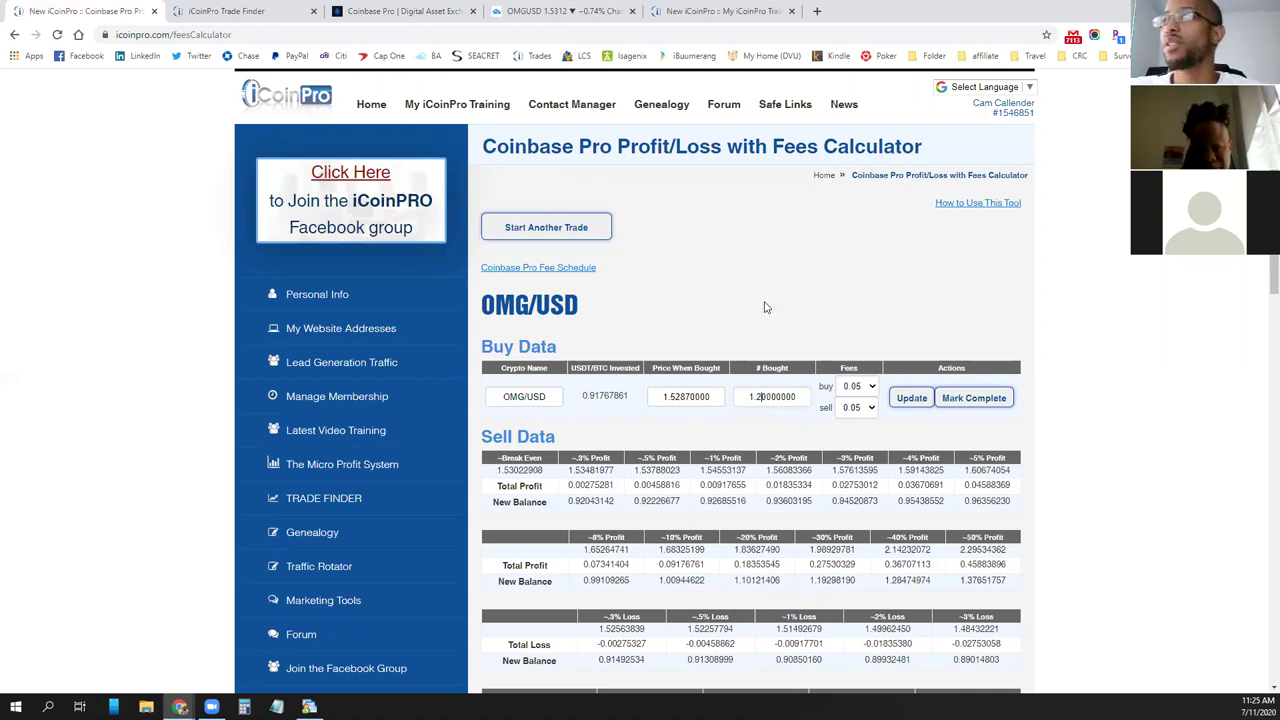
click(911, 400)
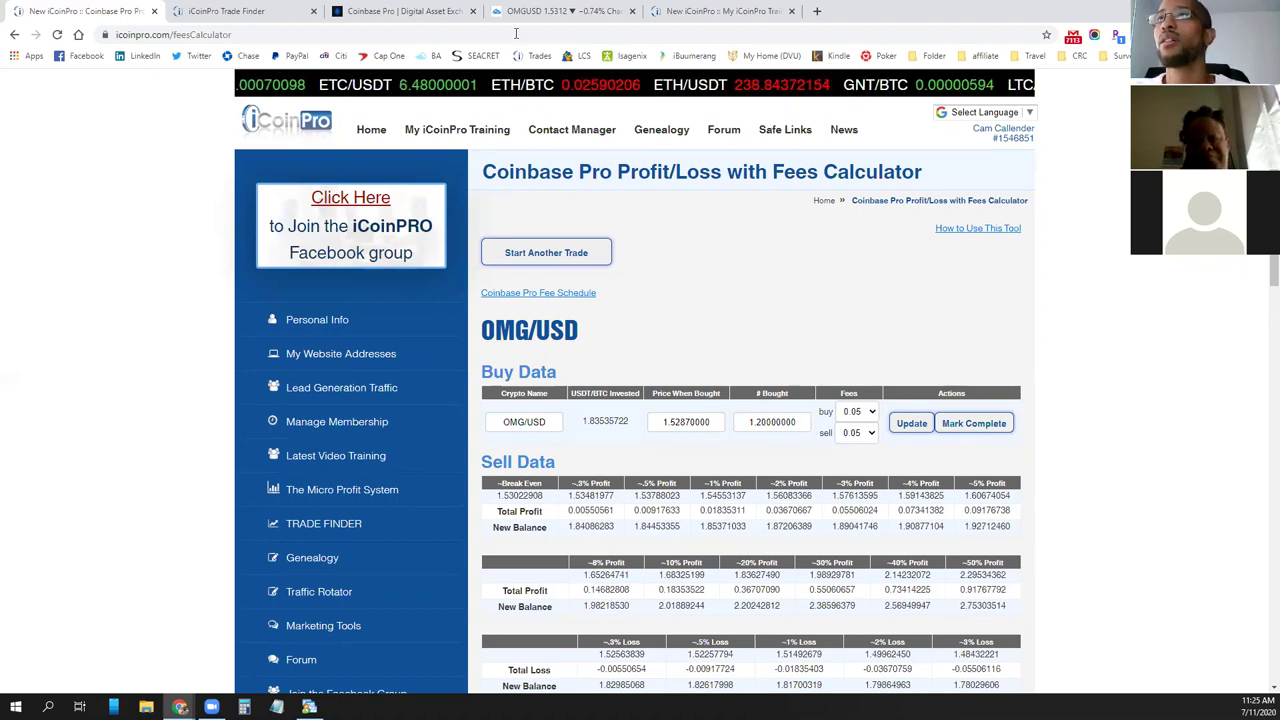
click(387, 10)
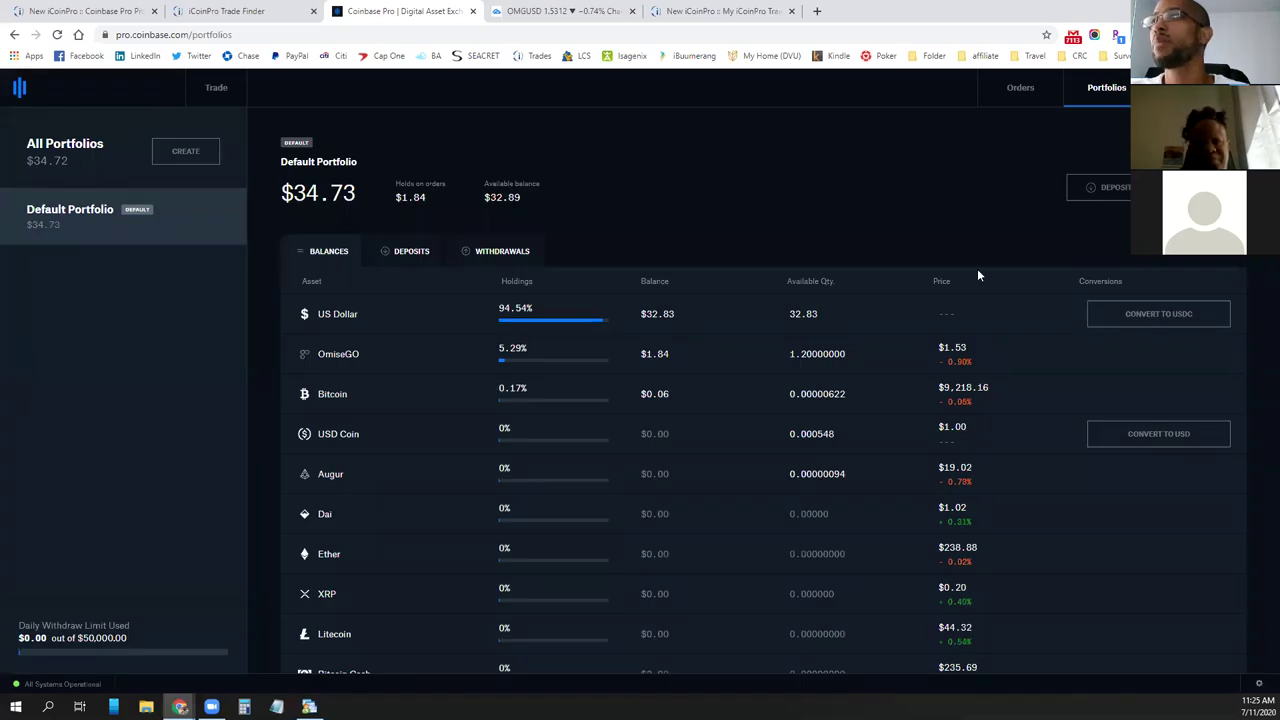
Review the default portfolio's filled orders in Coinbase Pro against the OMG/USD trade in the iCoinPro fees calculator
click(1024, 92)
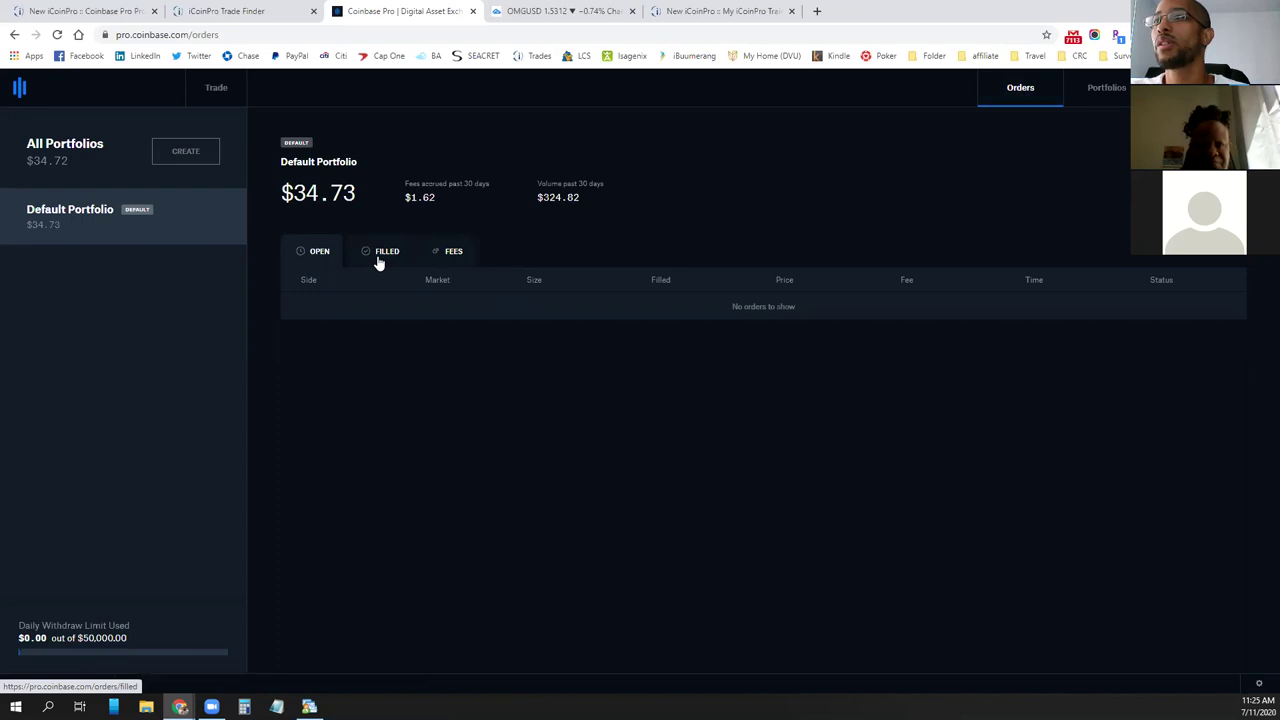
click(380, 253)
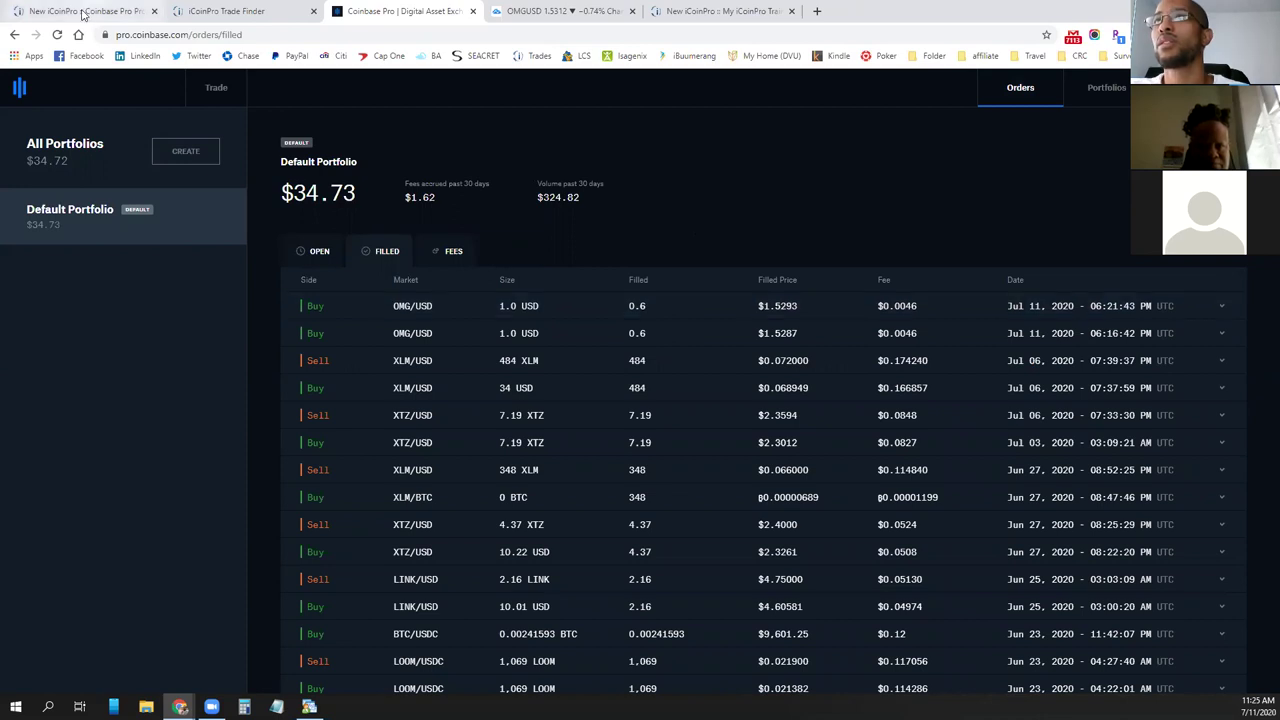
key(ctrl+1)
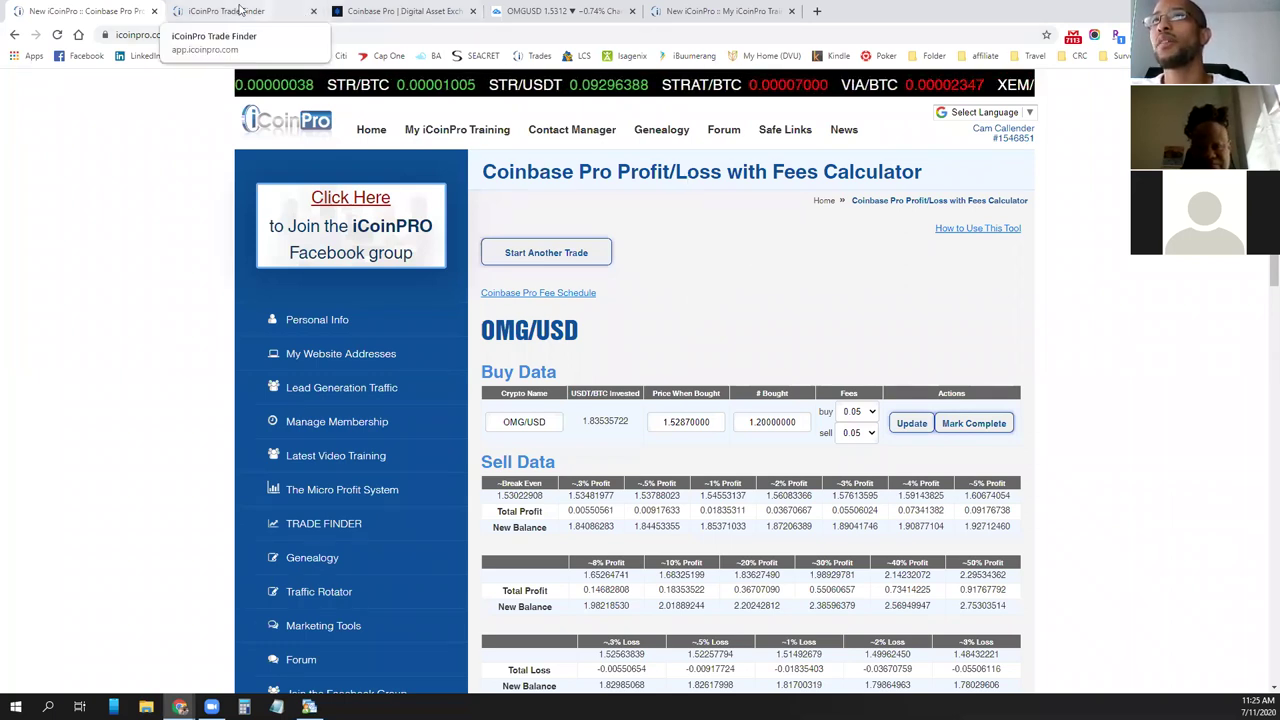
click(390, 12)
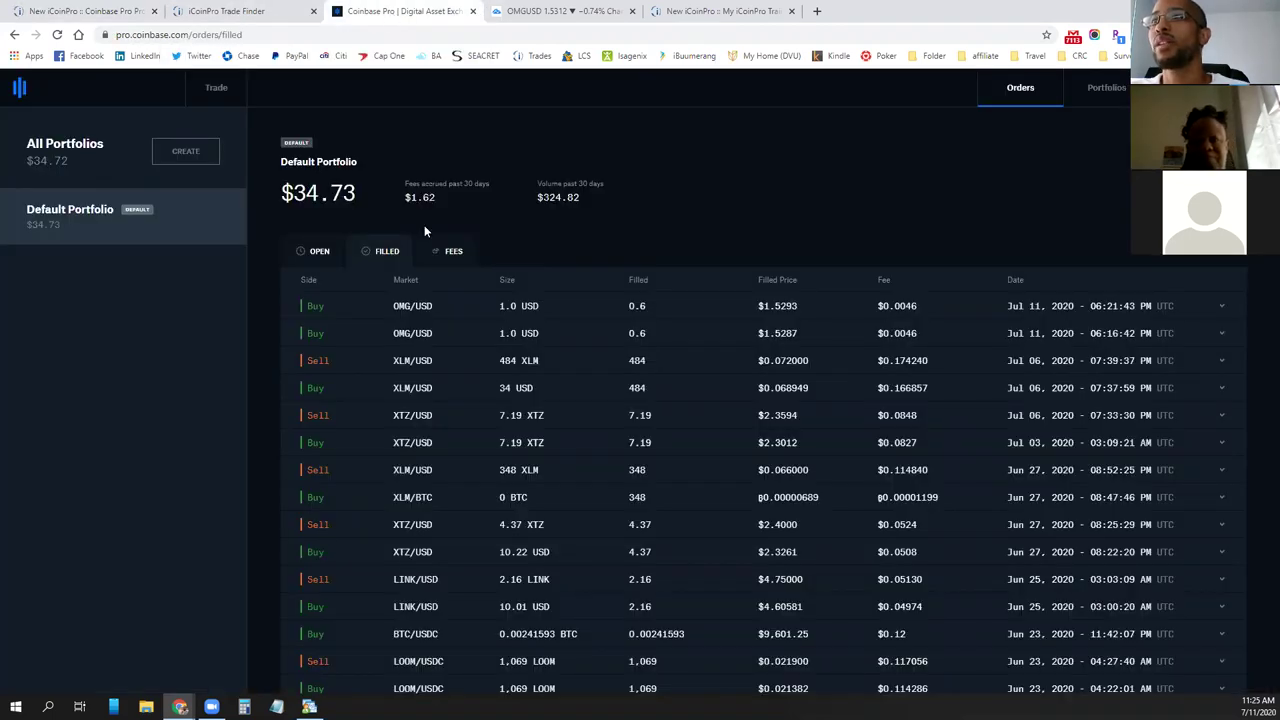
Switch to the iCoinPro Trade Finder and examine the Coinbase Pro dip and squeeze alerts, including the BATUSDC one-hour change
click(250, 11)
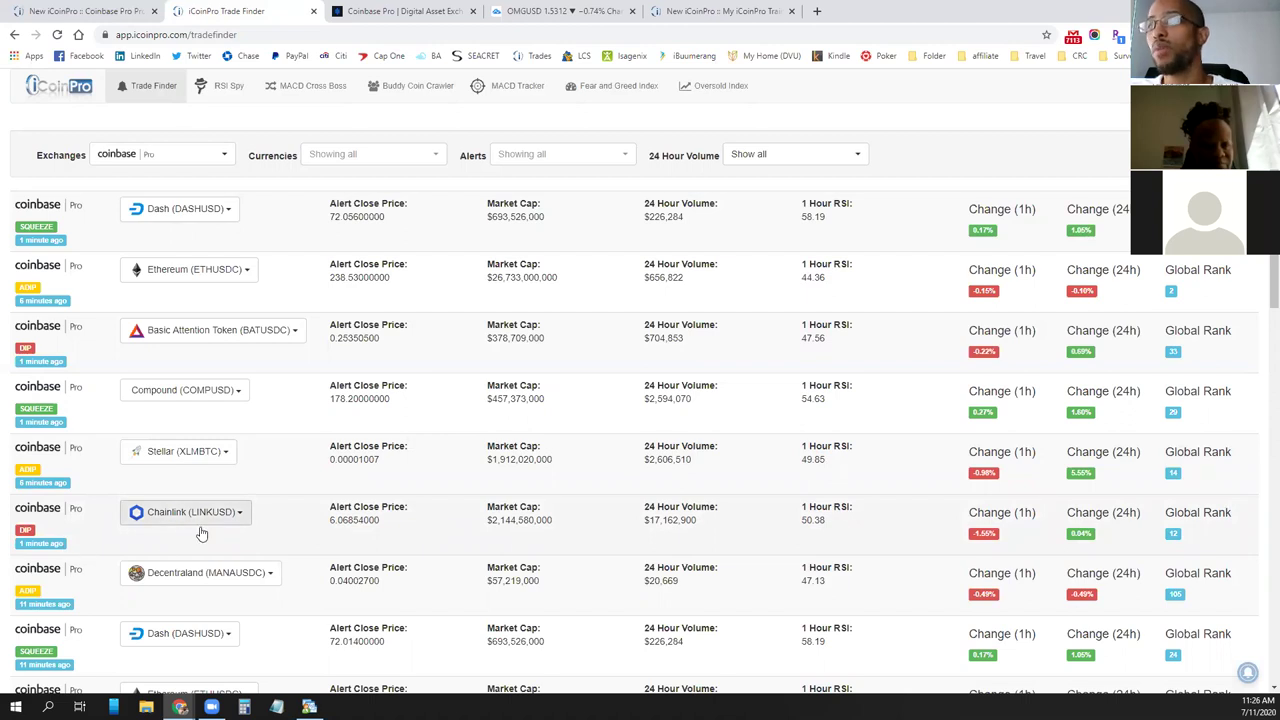
scroll(309, 489, down, 1)
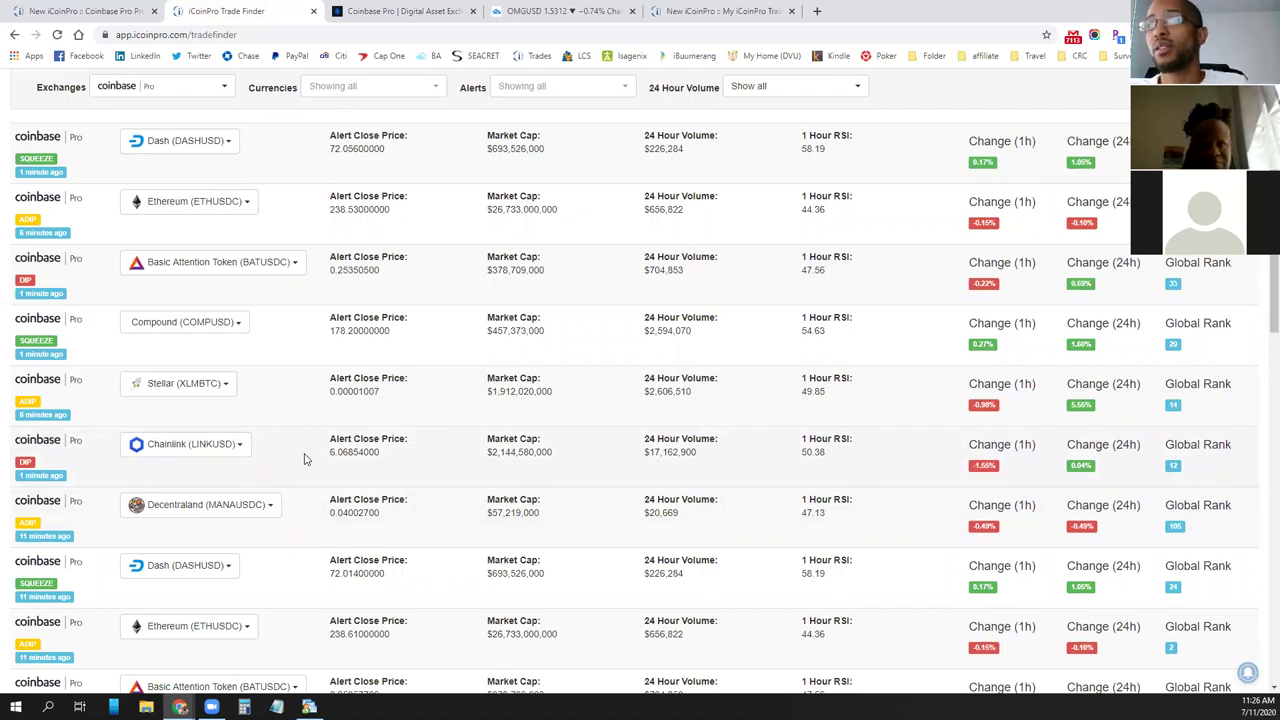
scroll(306, 457, down, 3)
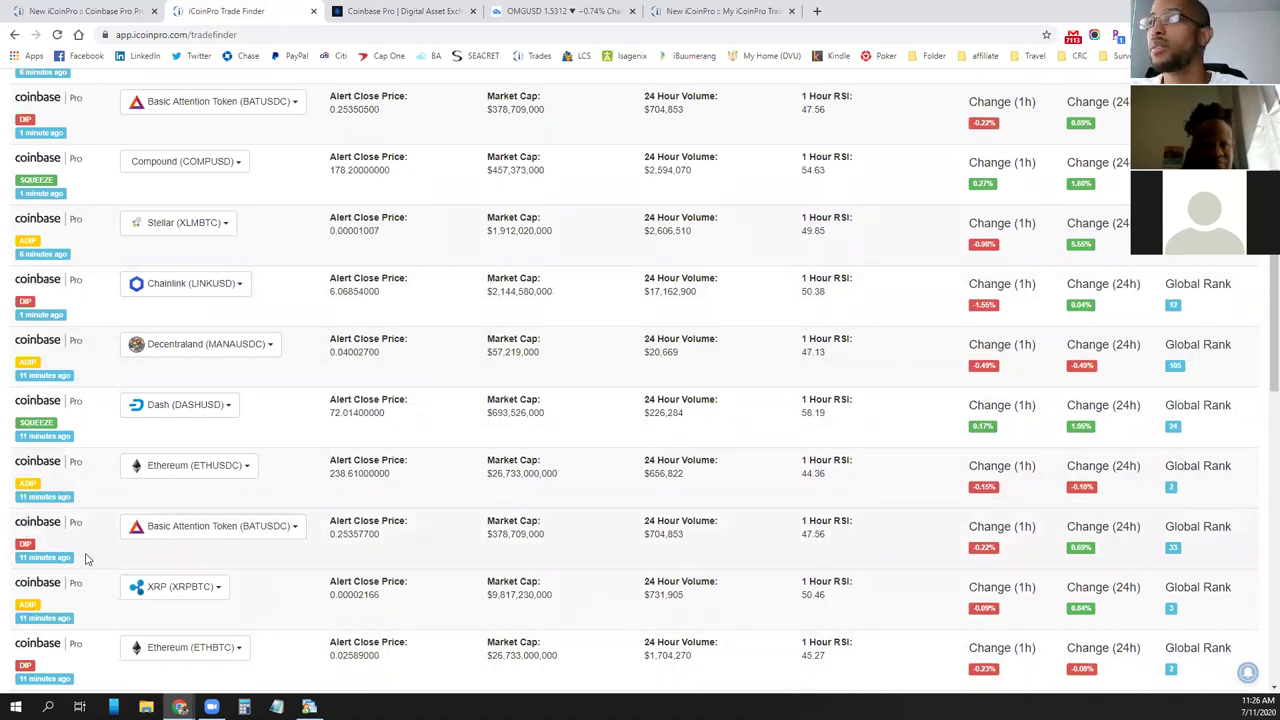
double_click(999, 547)
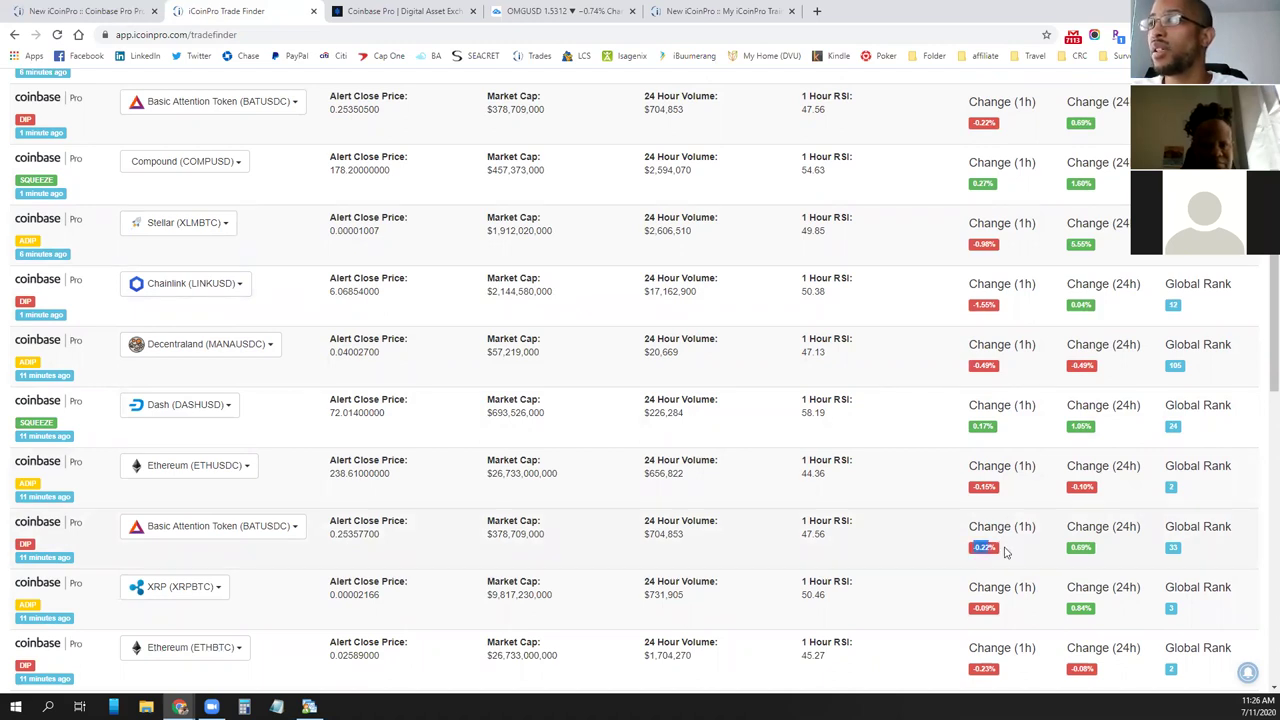
click(992, 549)
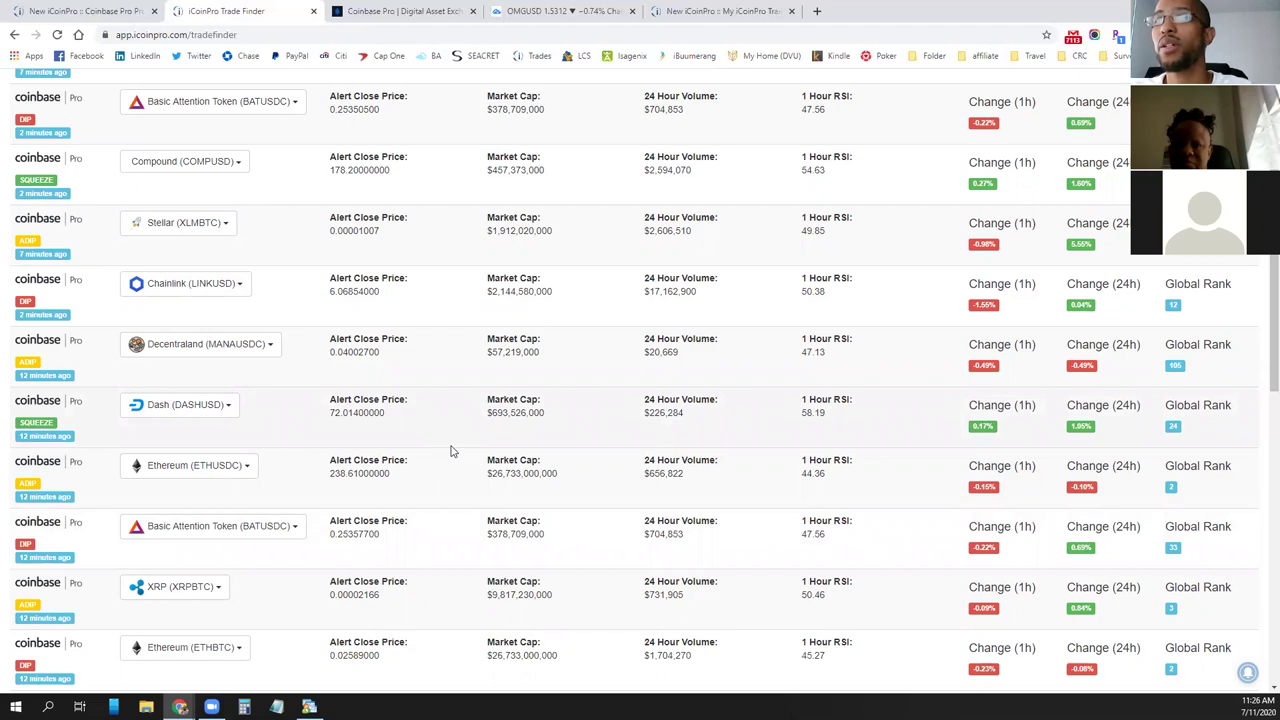
scroll(450, 451, down, 1)
scroll(450, 451, down, 1)
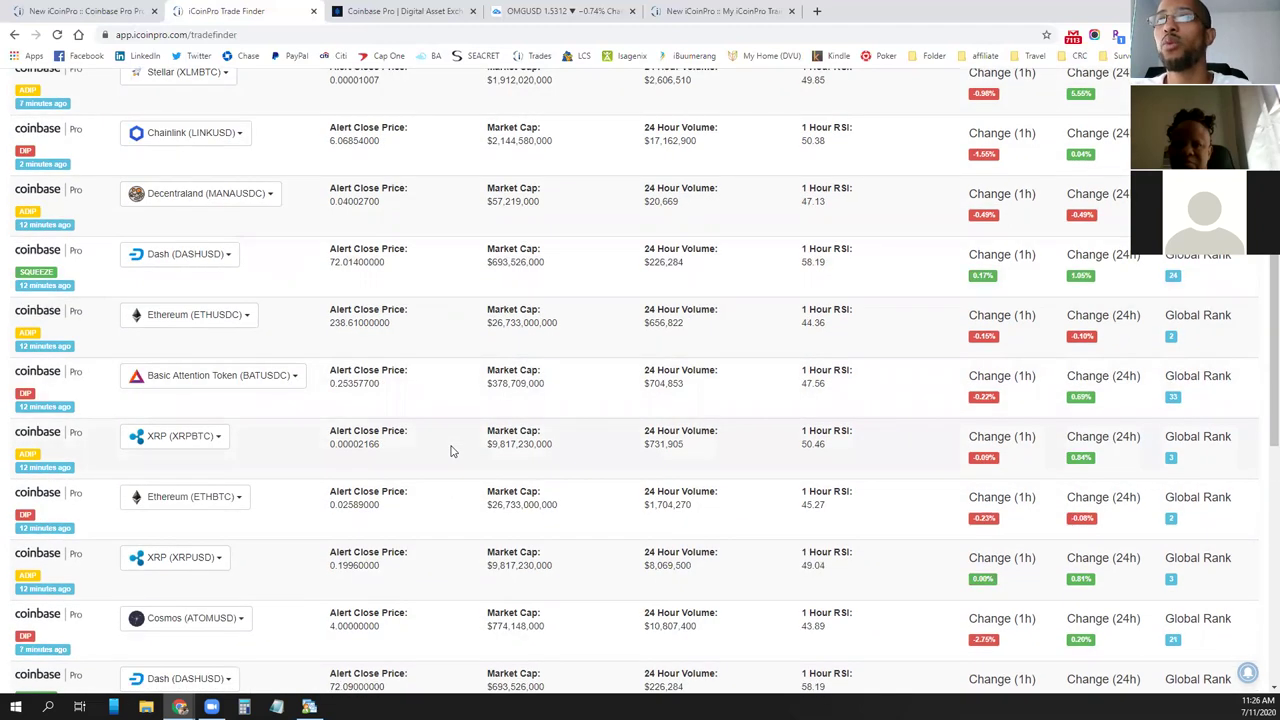
scroll(443, 440, down, 1)
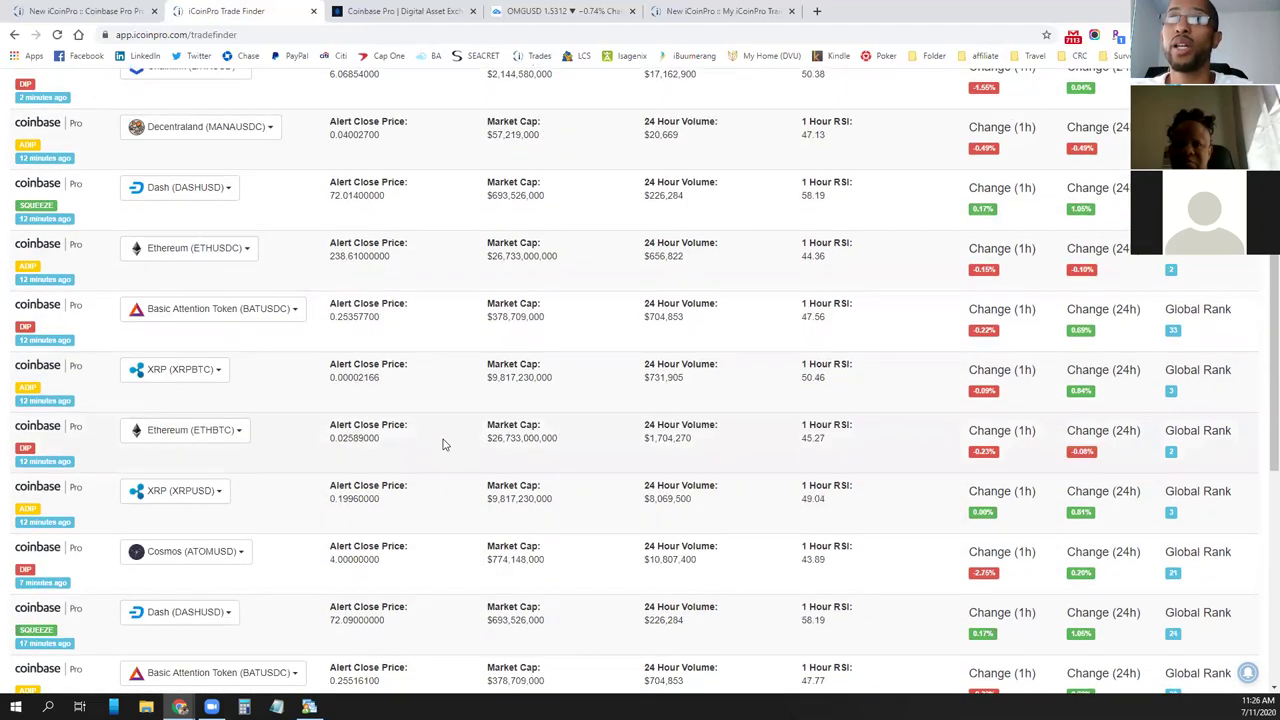
scroll(444, 448, down, 4)
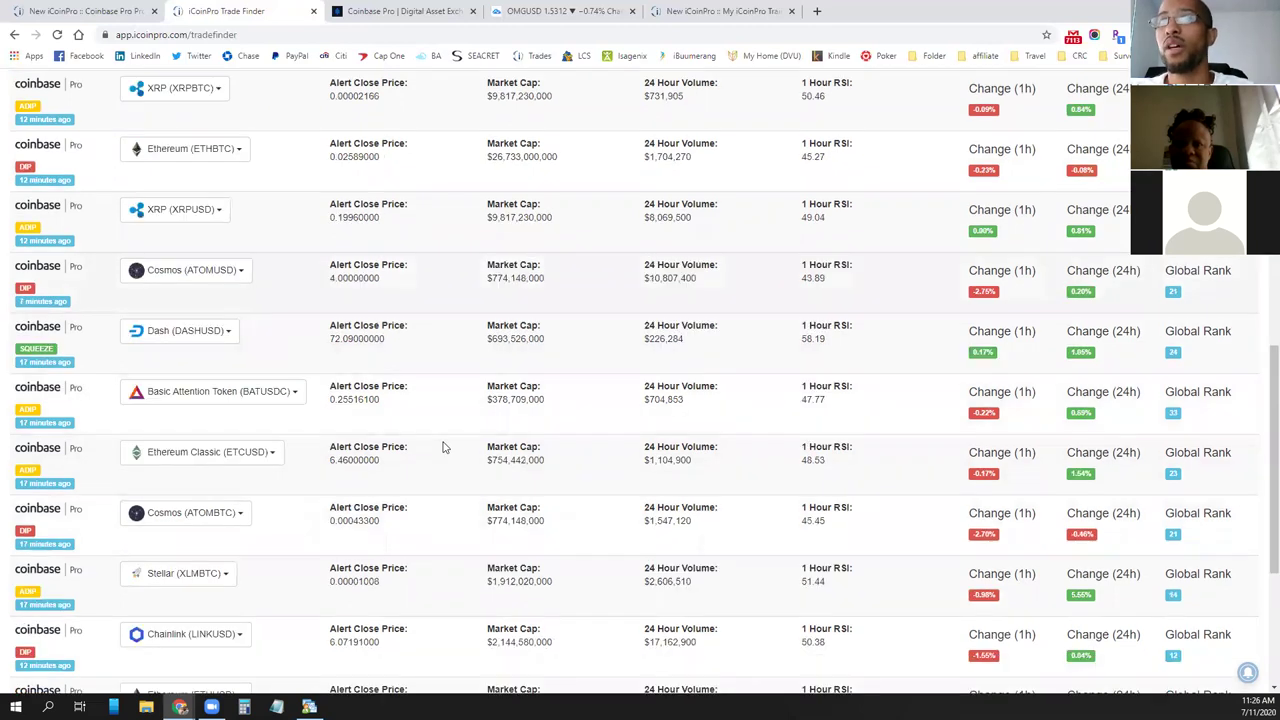
scroll(443, 452, up, 11)
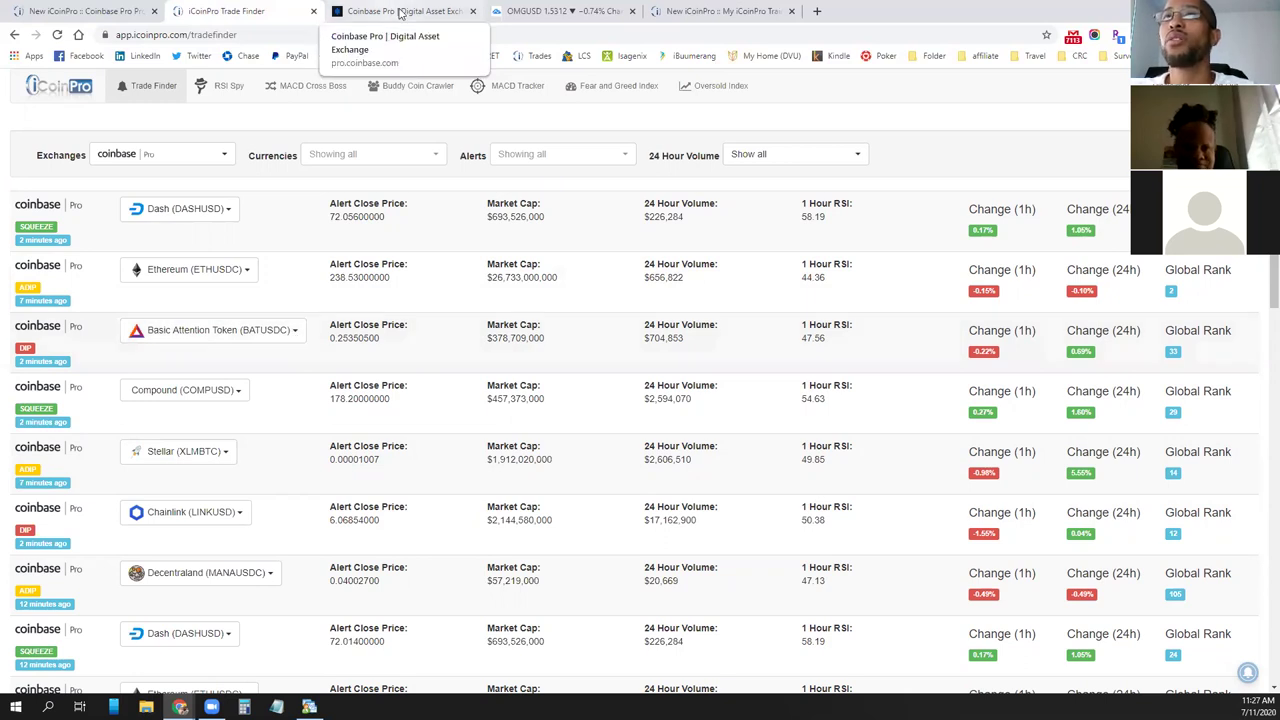
Revisit the iCoinPro fees calculator, comparing it with the Trade Finder alerts and the filled orders in Coinbase Pro
click(86, 12)
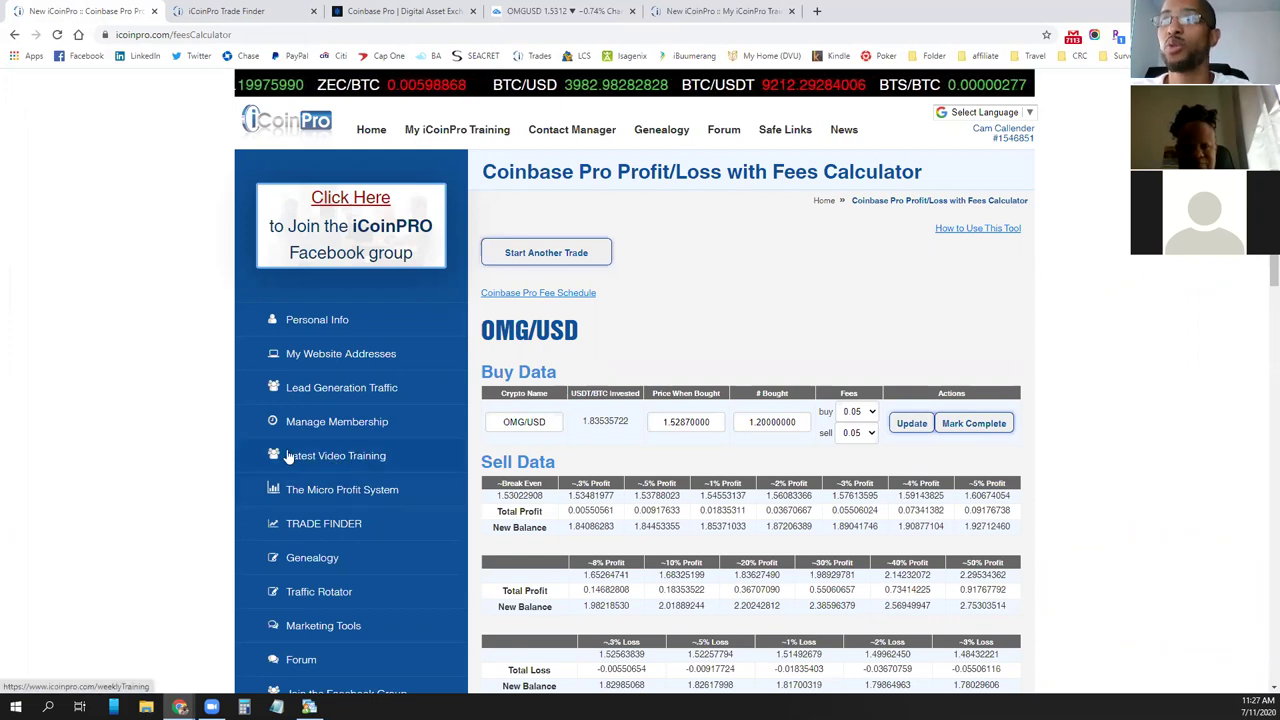
click(242, 15)
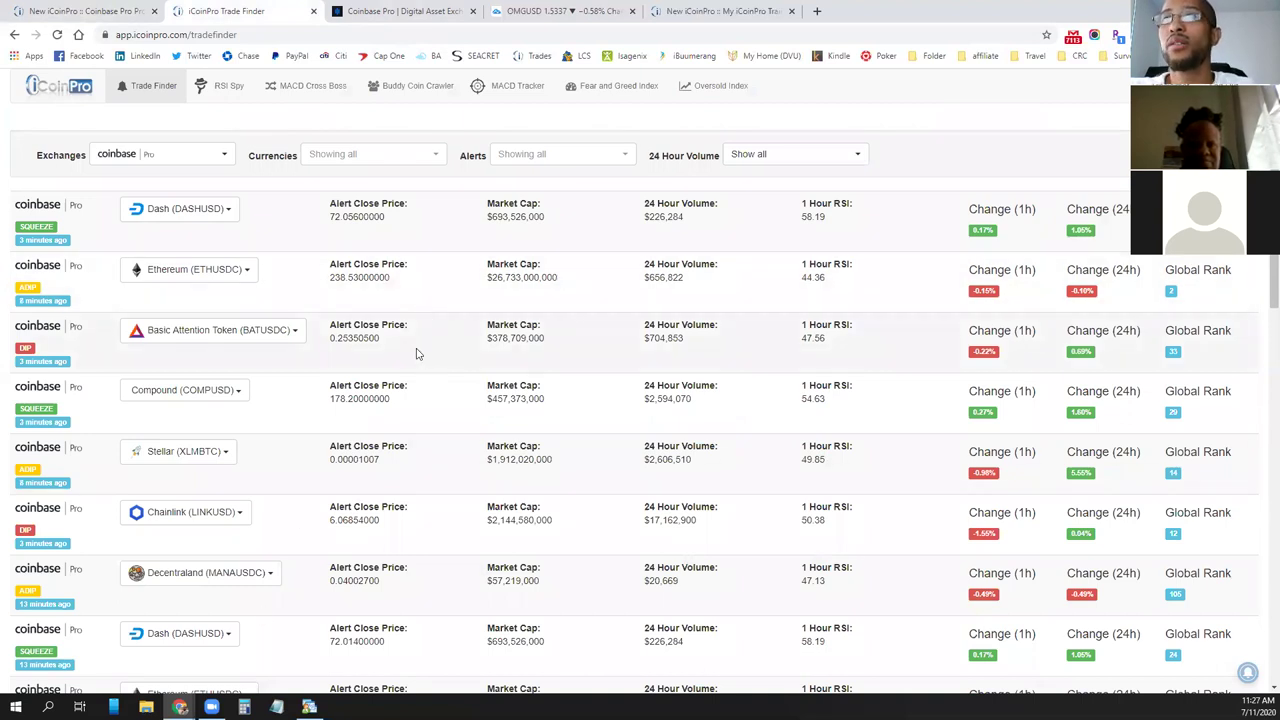
click(410, 12)
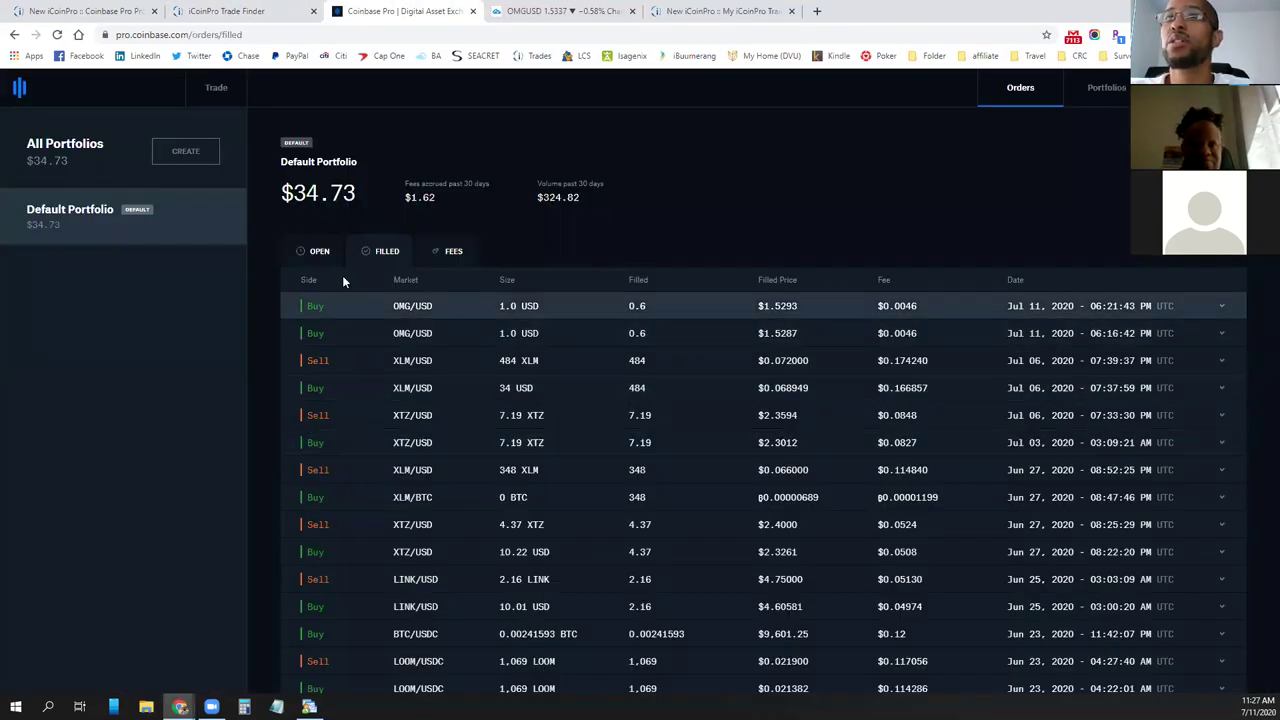
click(250, 11)
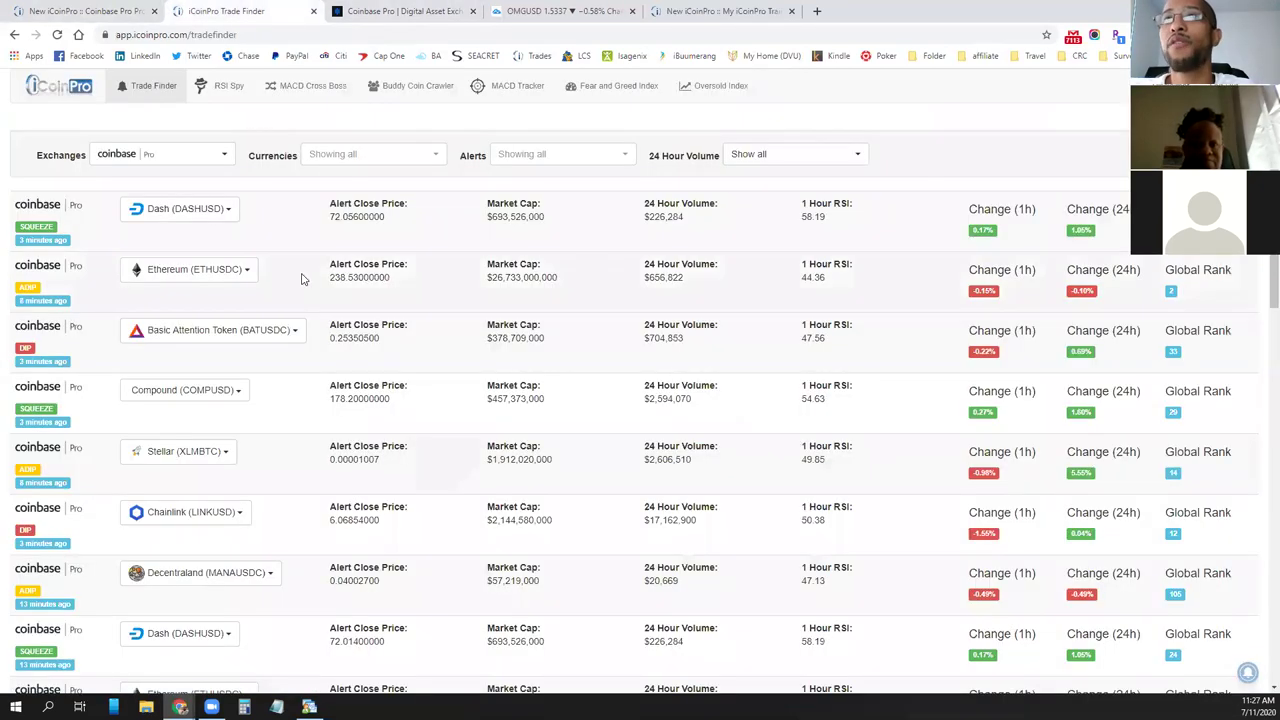
click(408, 12)
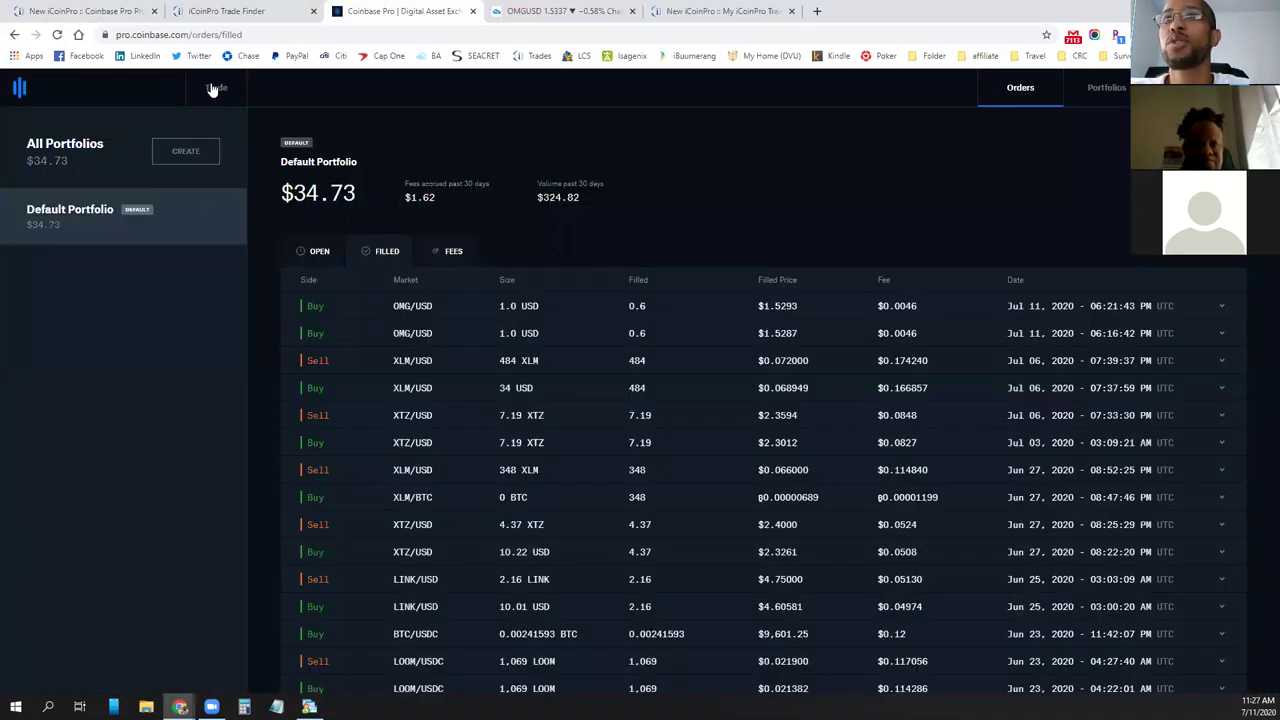
click(90, 11)
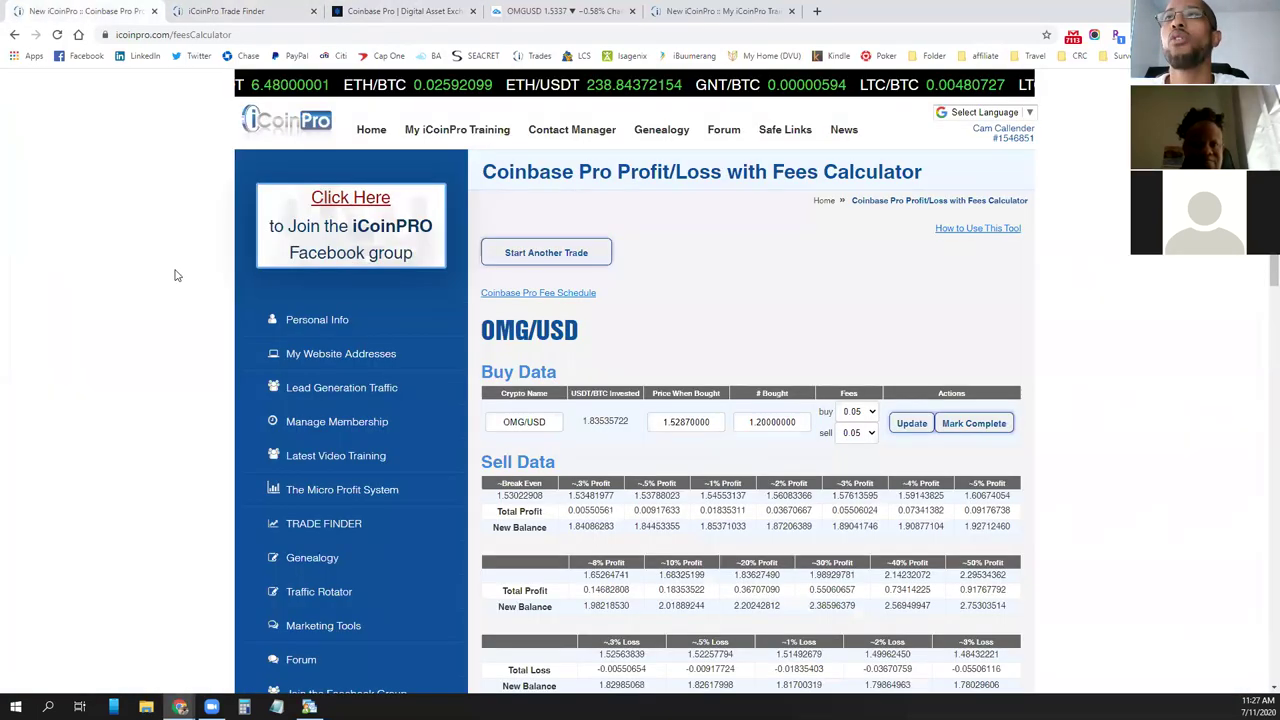
Open The Micro Profit System resources in iCoinPro and look over the training, tracking sheet and exchange calculator listings
click(369, 499)
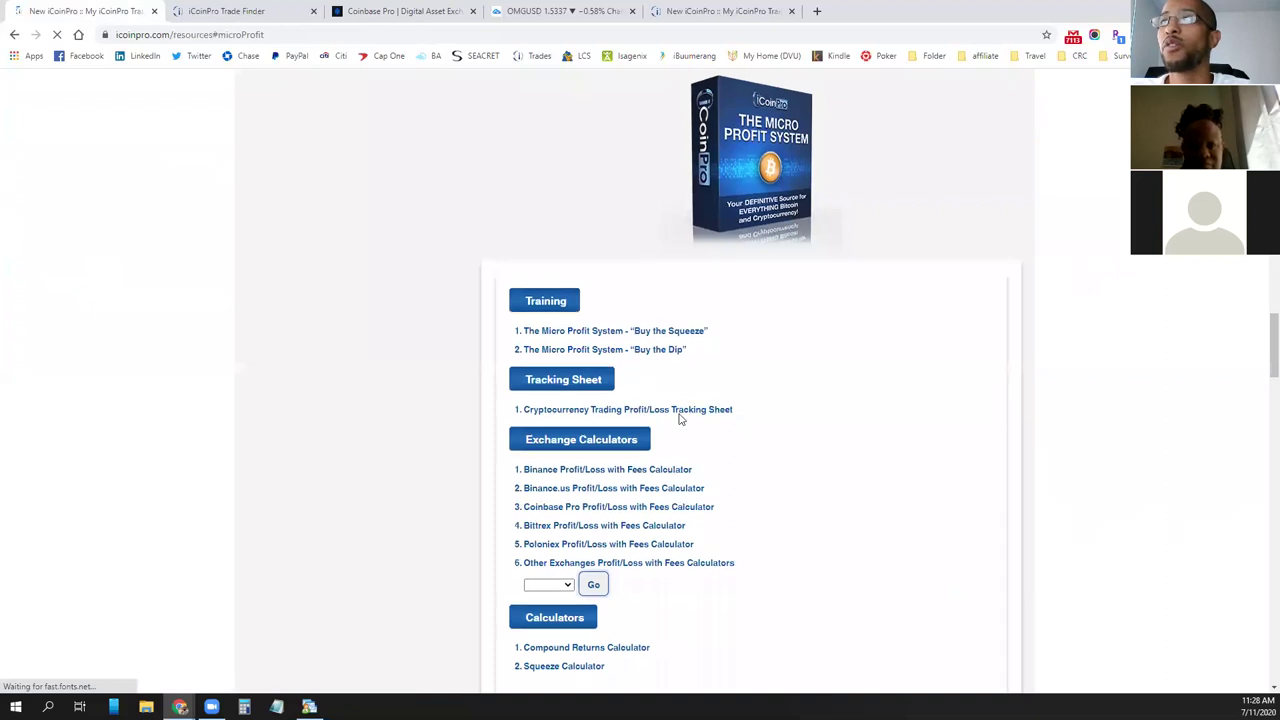
scroll(678, 420, up, 3)
scroll(624, 443, up, 4)
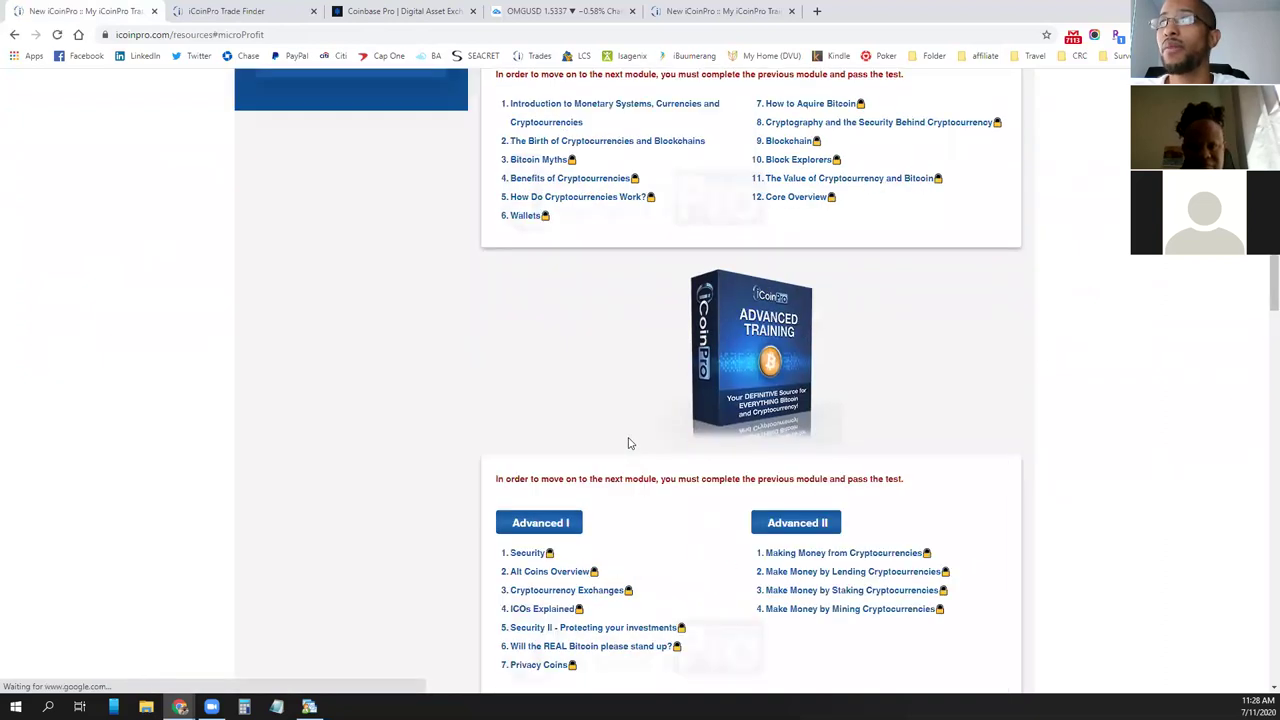
scroll(628, 443, down, 5)
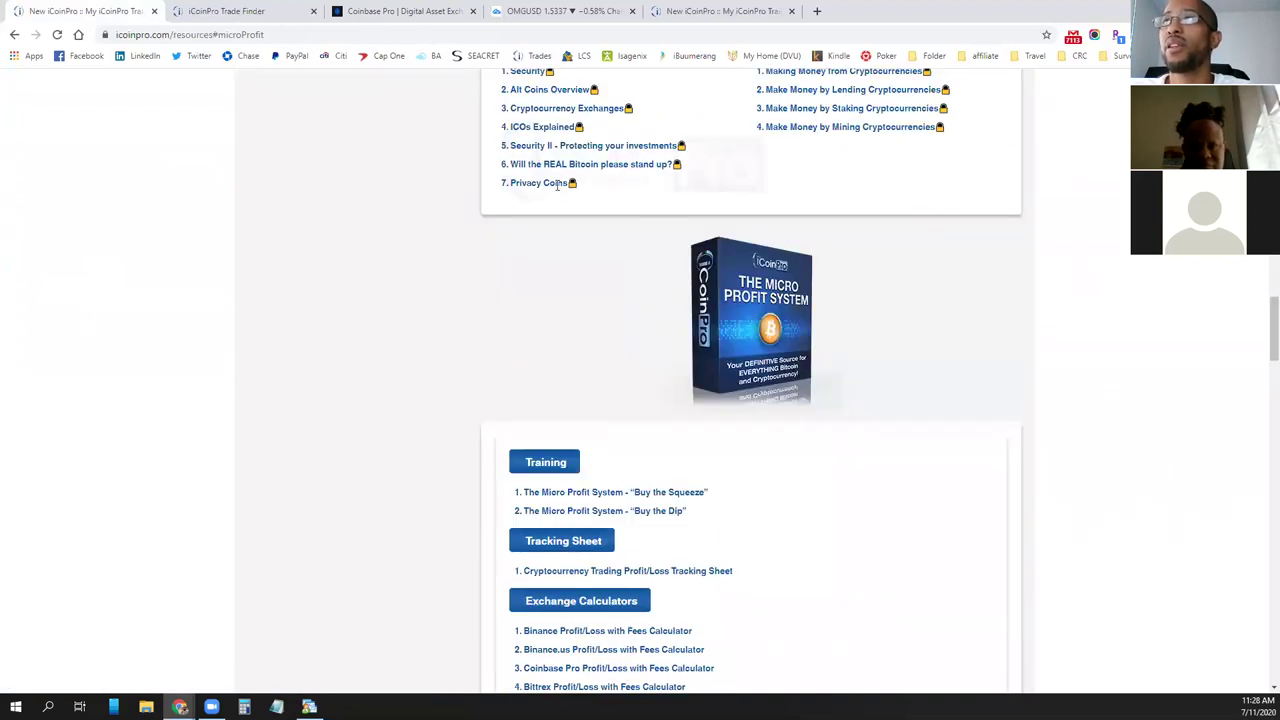
scroll(557, 185, up, 1)
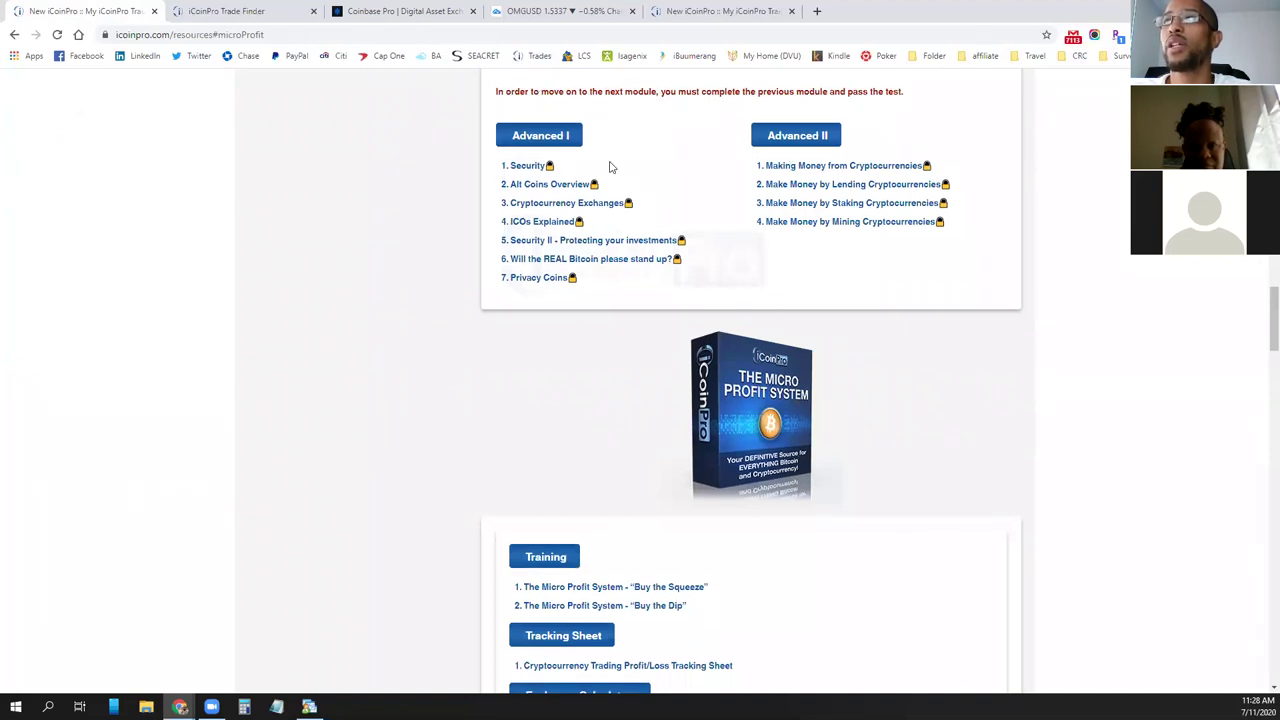
scroll(571, 400, down, 1)
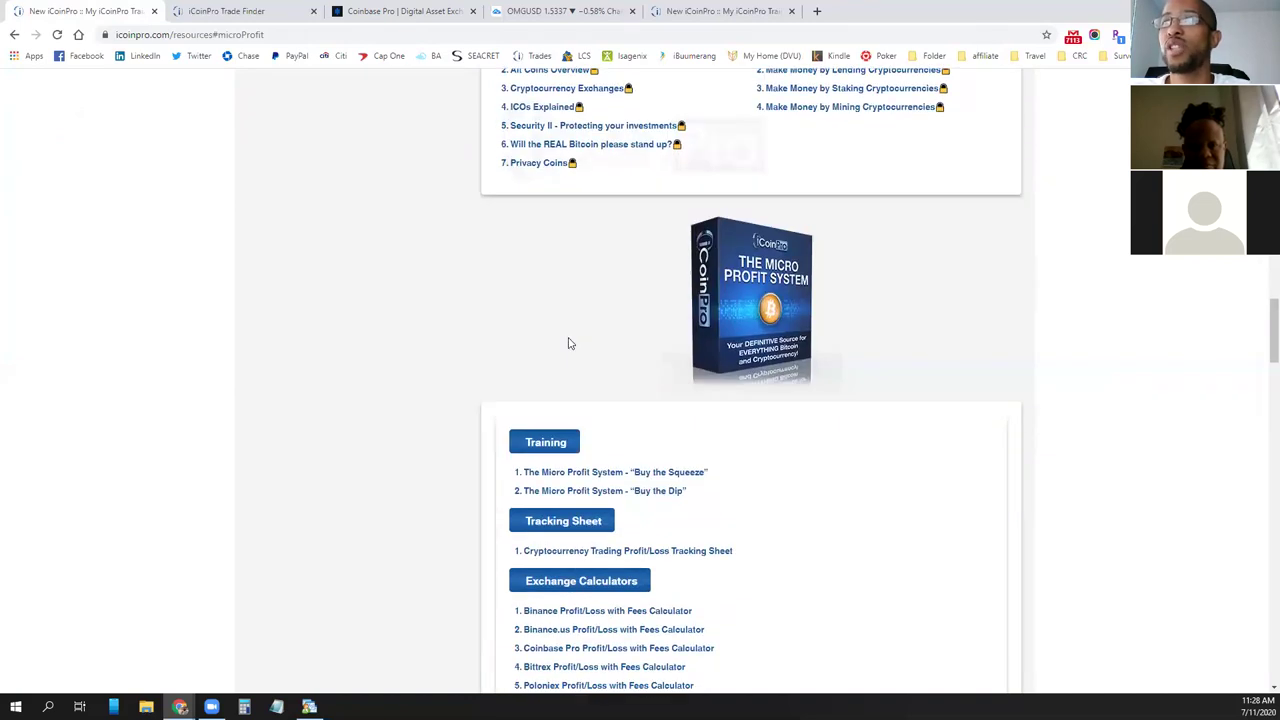
scroll(568, 343, down, 1)
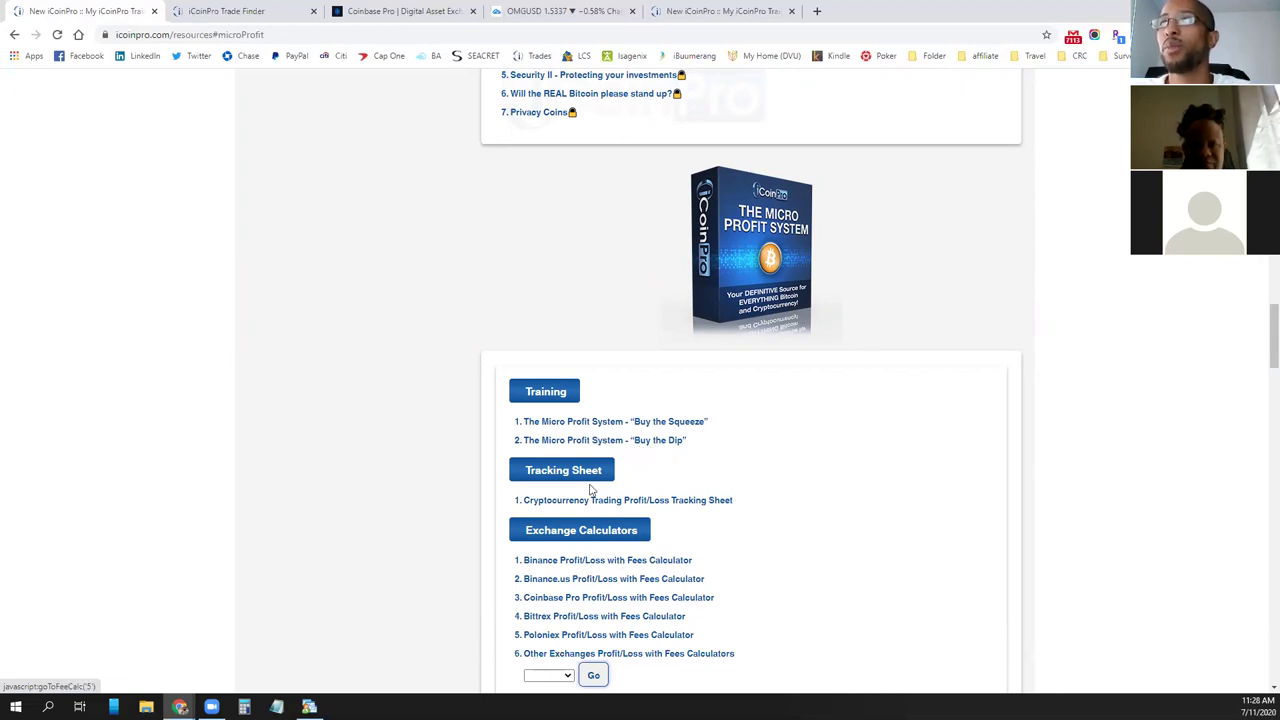
Look through the Core Training, iCoinPro Chatbox, Forum and Free Training sections of the My iCoinPro Training page
scroll(592, 484, up, 3)
scroll(592, 482, up, 6)
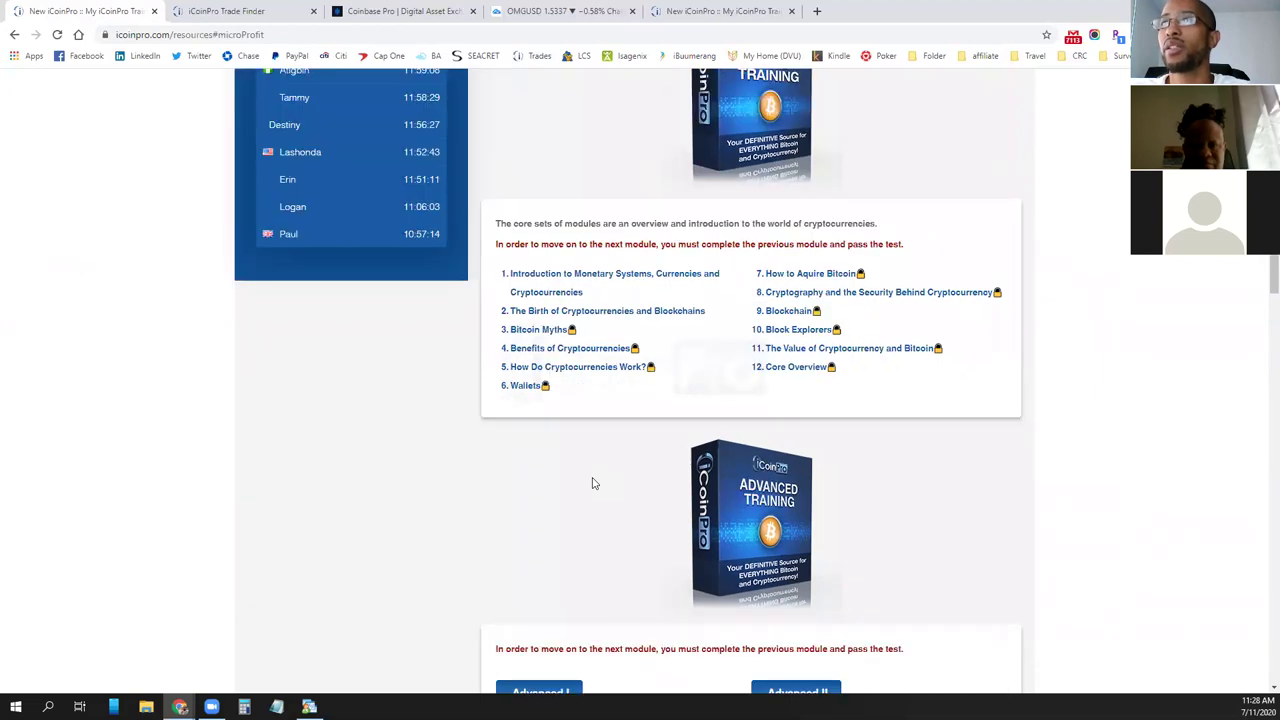
scroll(543, 368, up, 1)
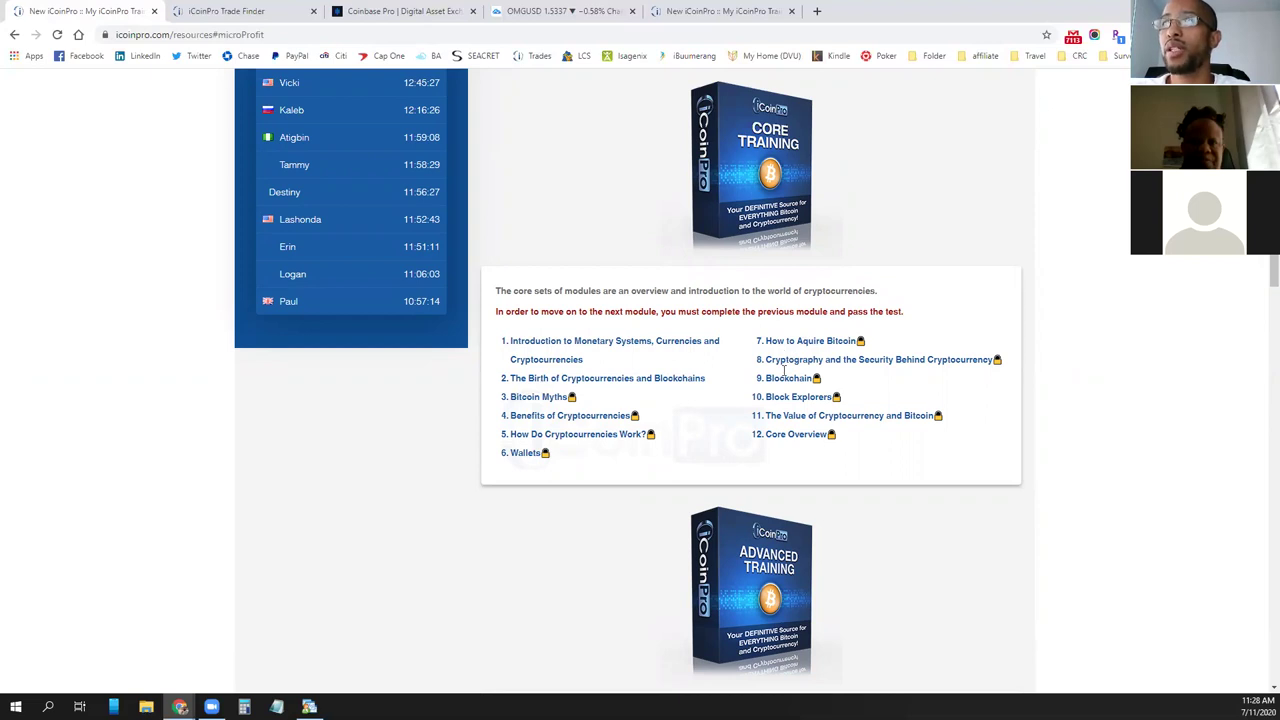
scroll(738, 437, up, 2)
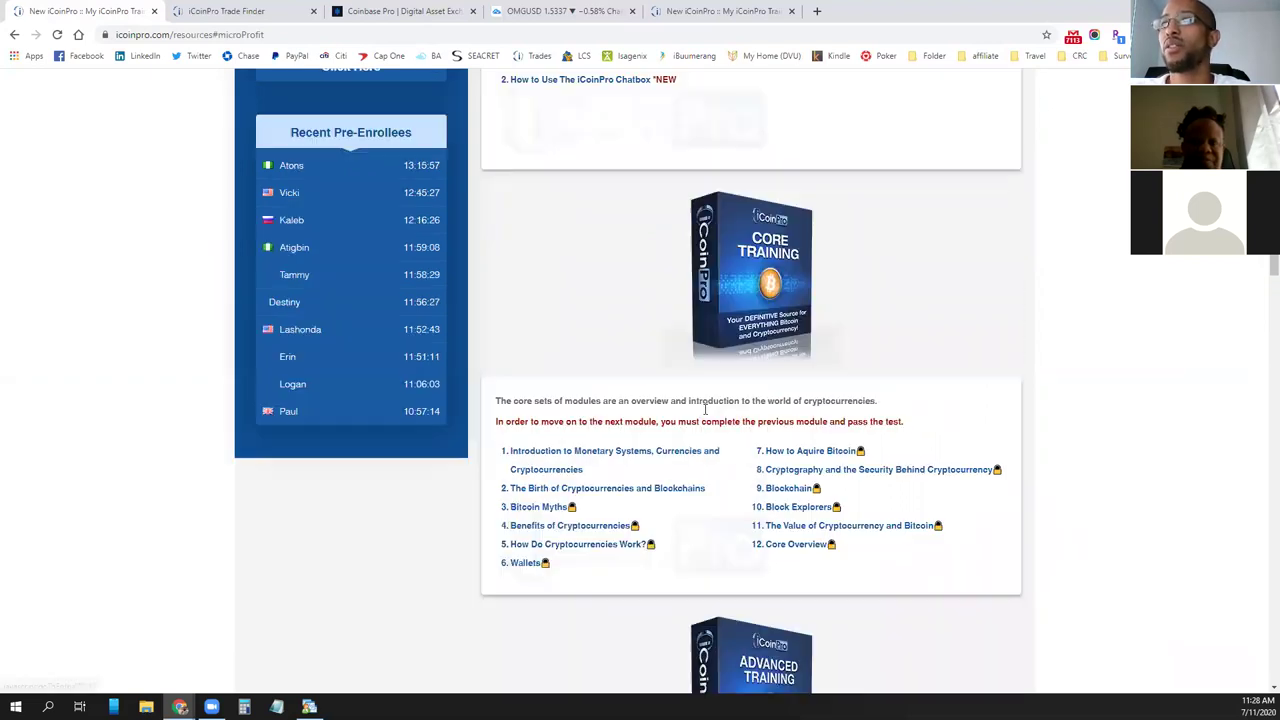
scroll(683, 448, up, 3)
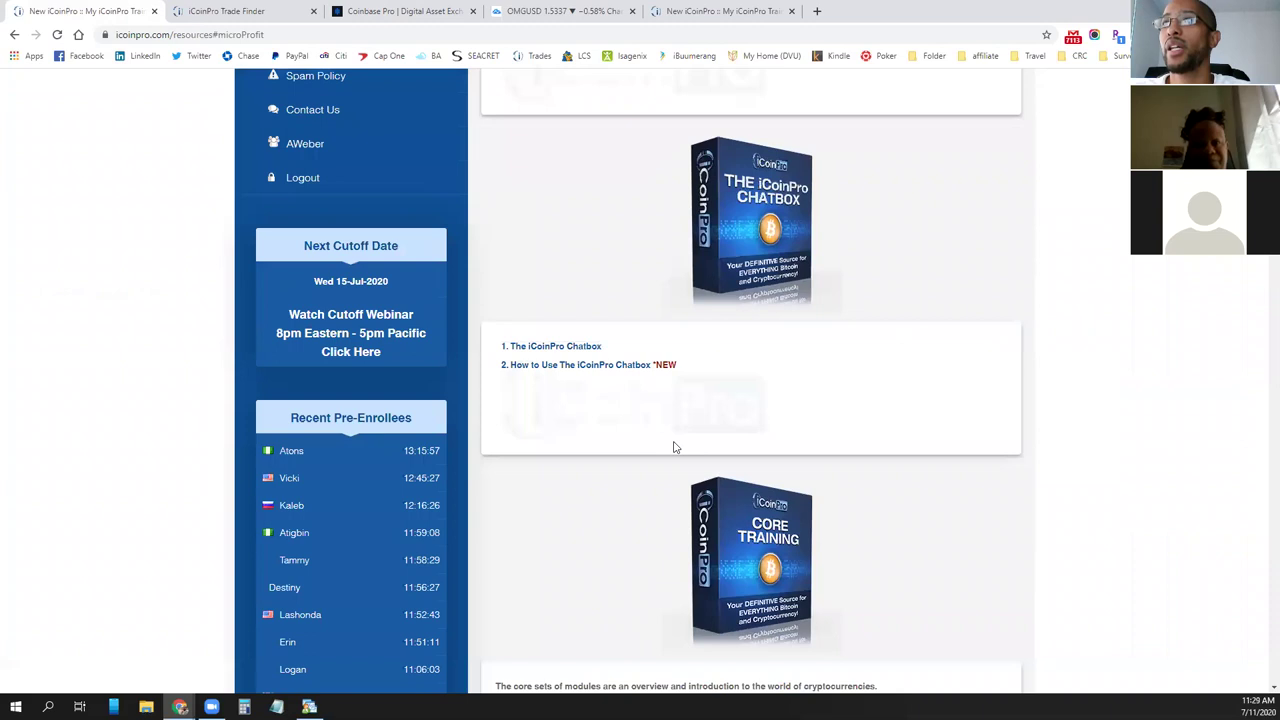
scroll(675, 447, up, 2)
scroll(672, 447, up, 5)
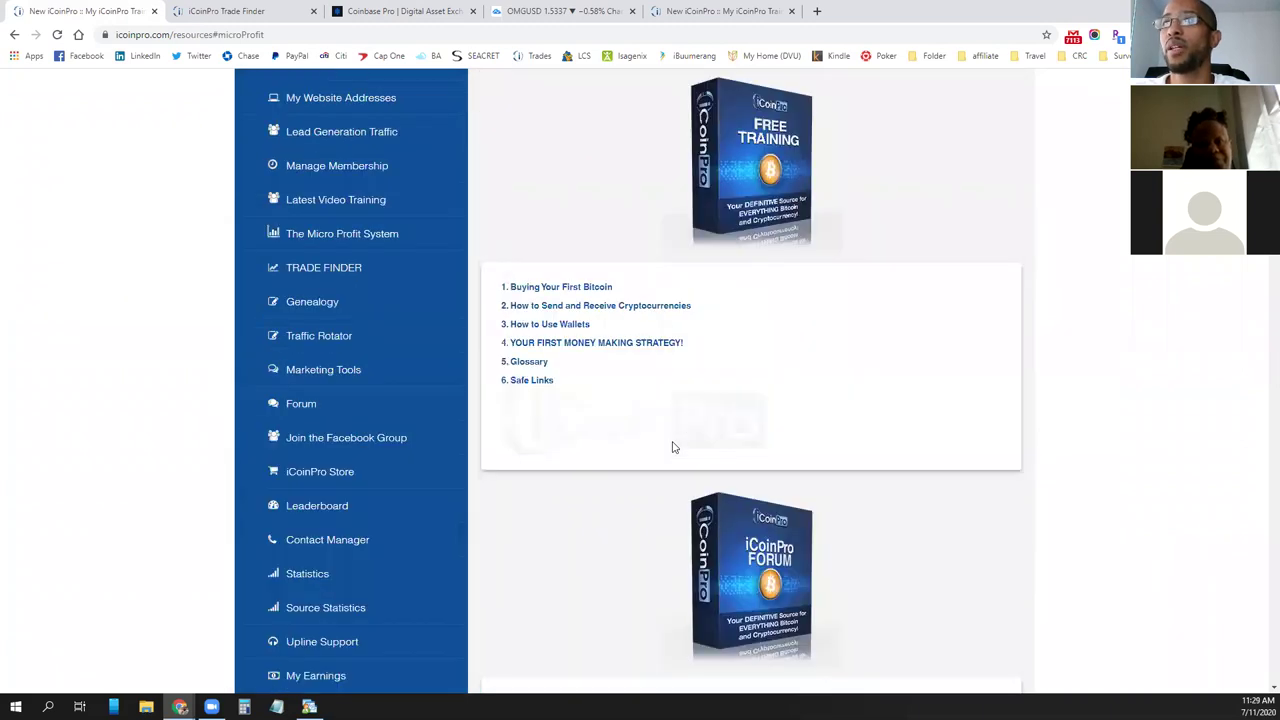
scroll(645, 435, up, 2)
scroll(556, 450, down, 1)
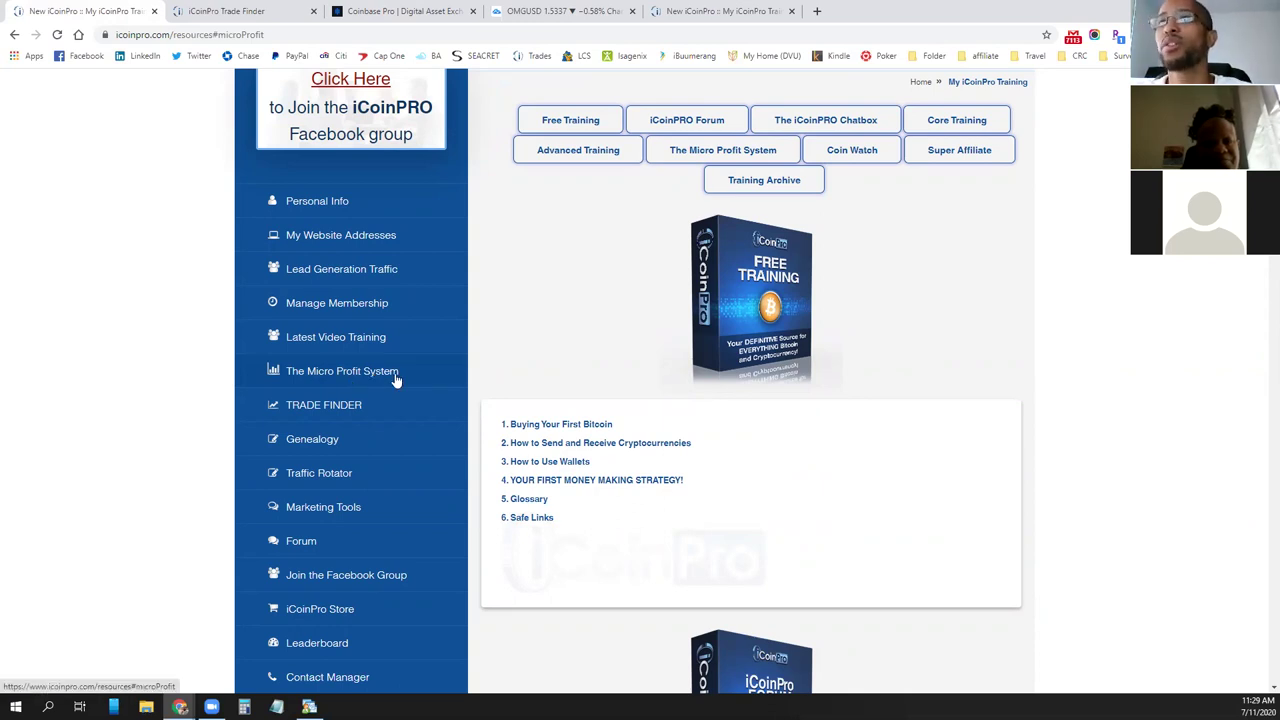
Check the open OMG/USD sell order in Coinbase Pro and return to the My iCoinPro Training page
click(247, 14)
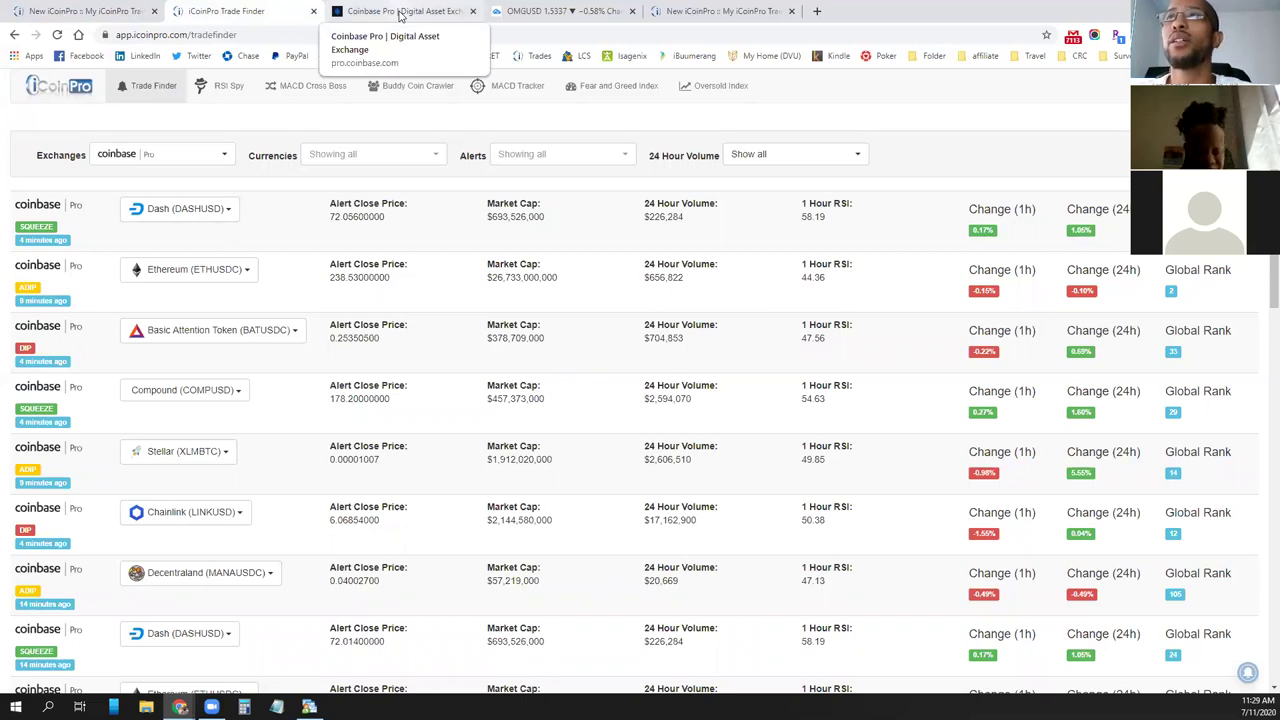
click(400, 12)
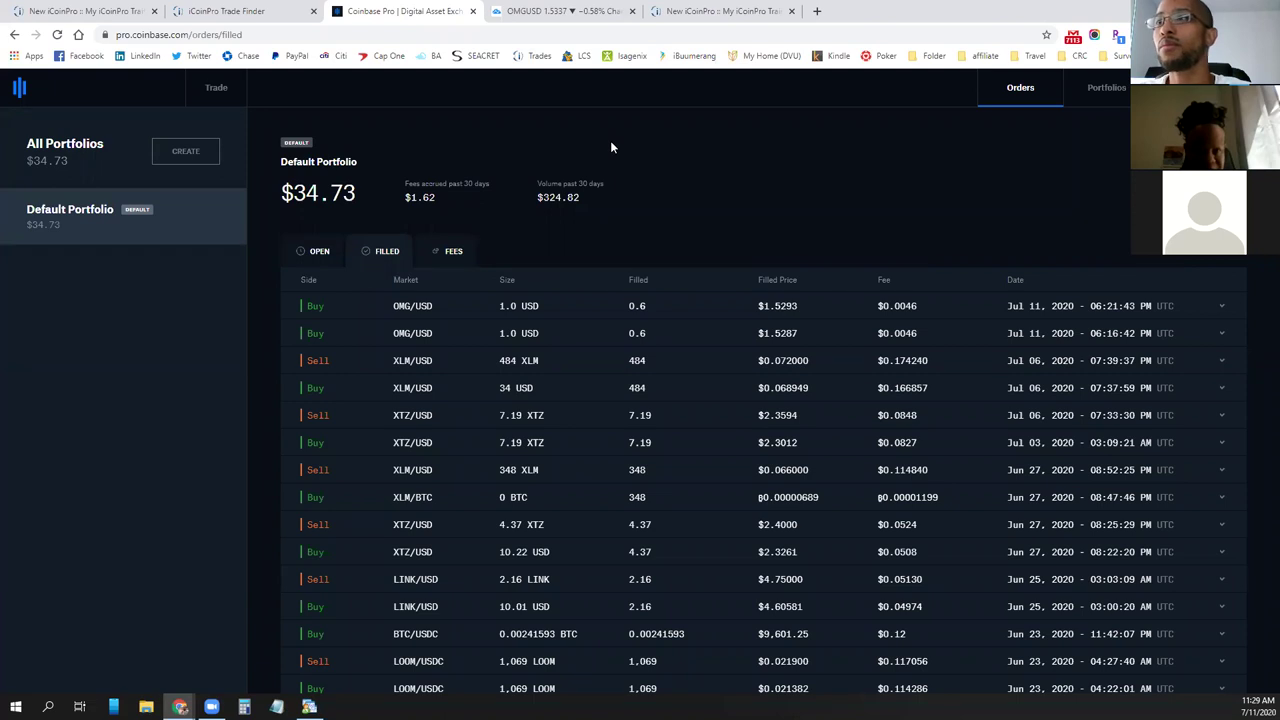
click(320, 254)
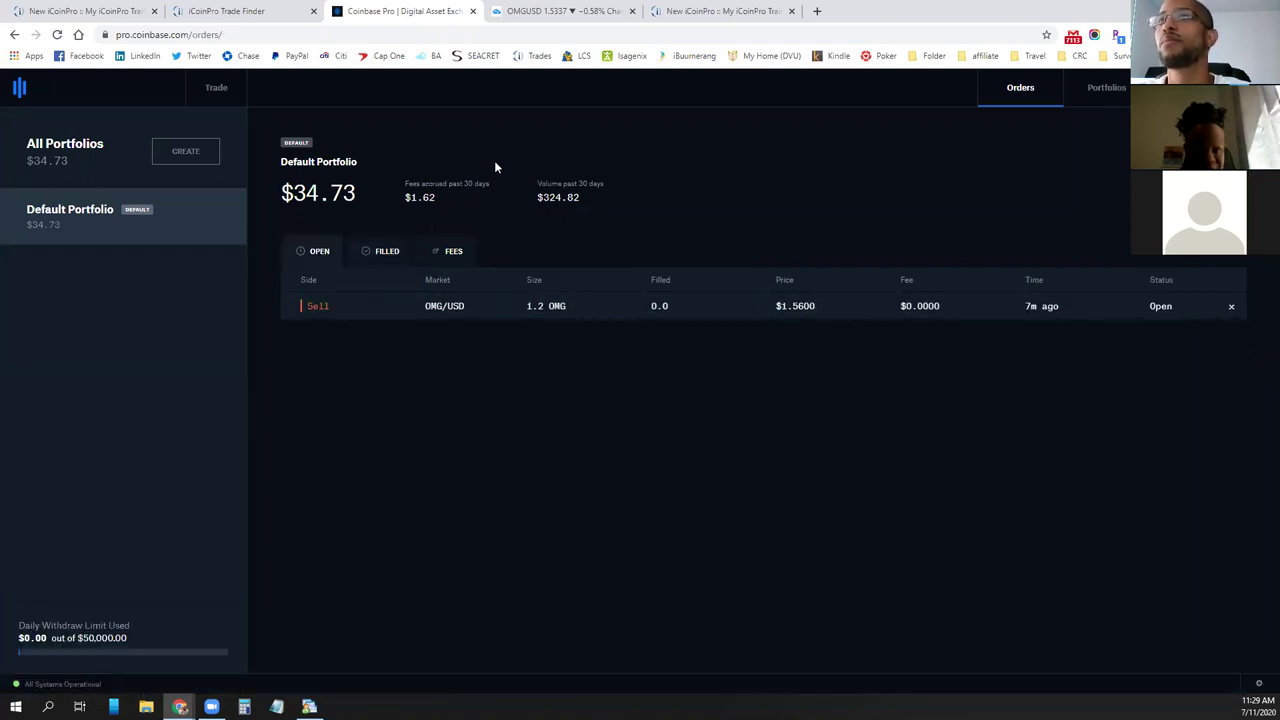
click(85, 11)
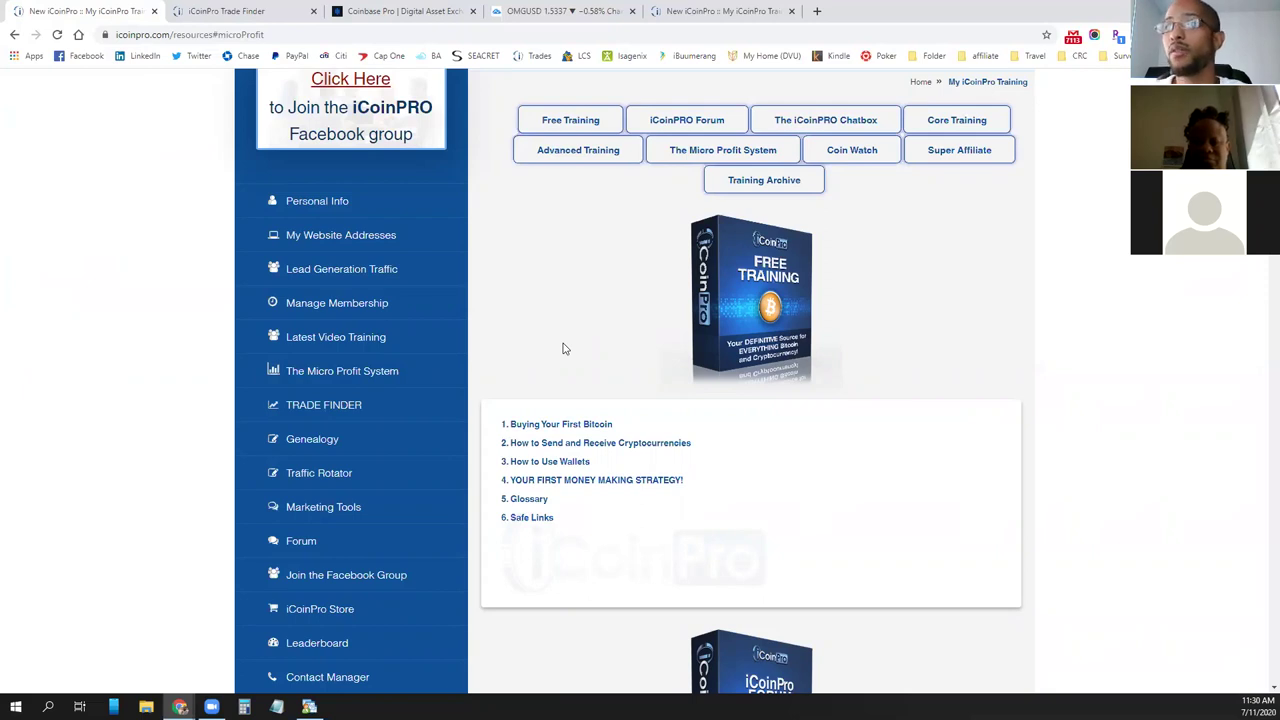
Look through the Free Training, iCoinPro Forum, Chatbox, Core Training and Advanced Training lists on the My iCoinPro Training page
scroll(563, 350, down, 2)
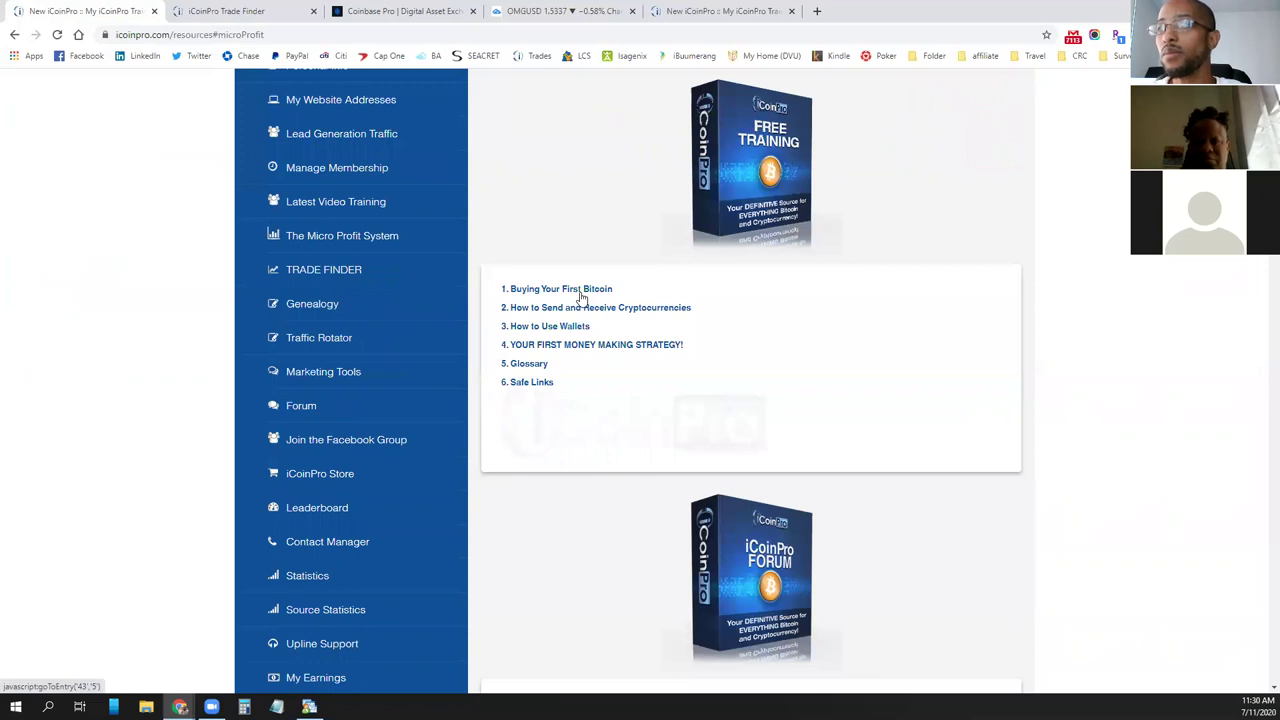
scroll(546, 431, down, 1)
scroll(555, 424, down, 1)
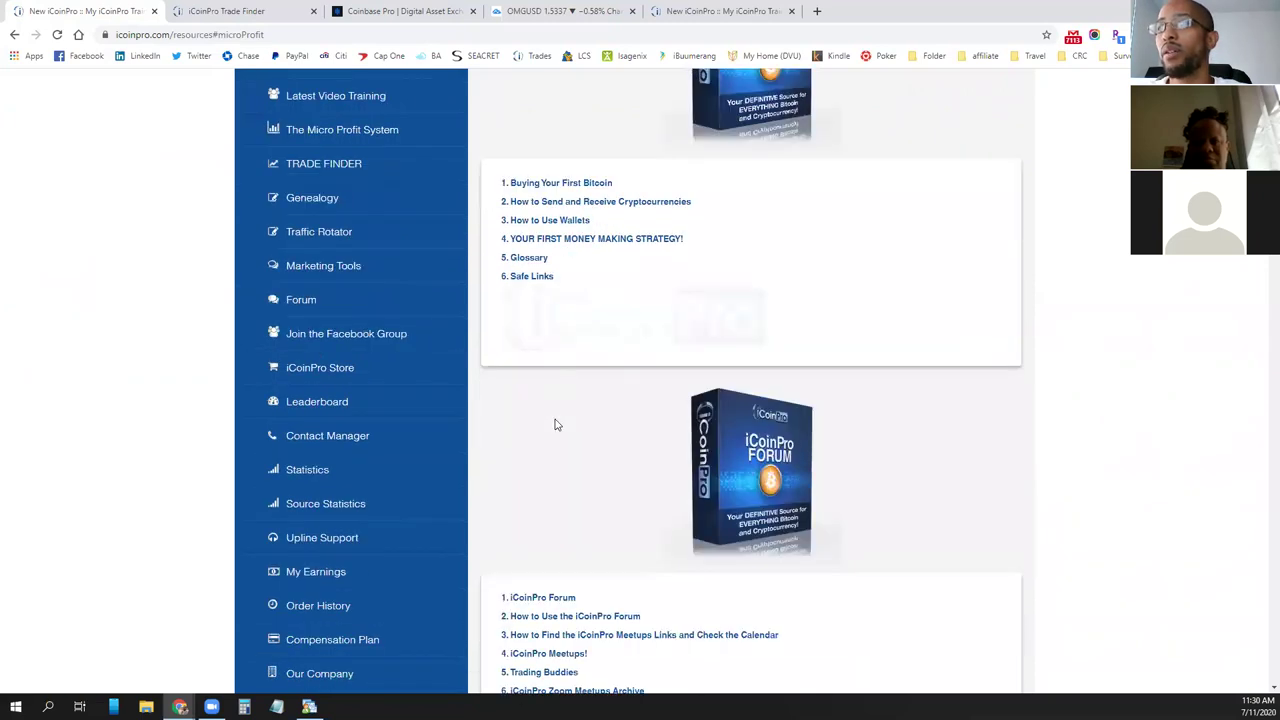
scroll(561, 416, down, 2)
scroll(561, 414, down, 8)
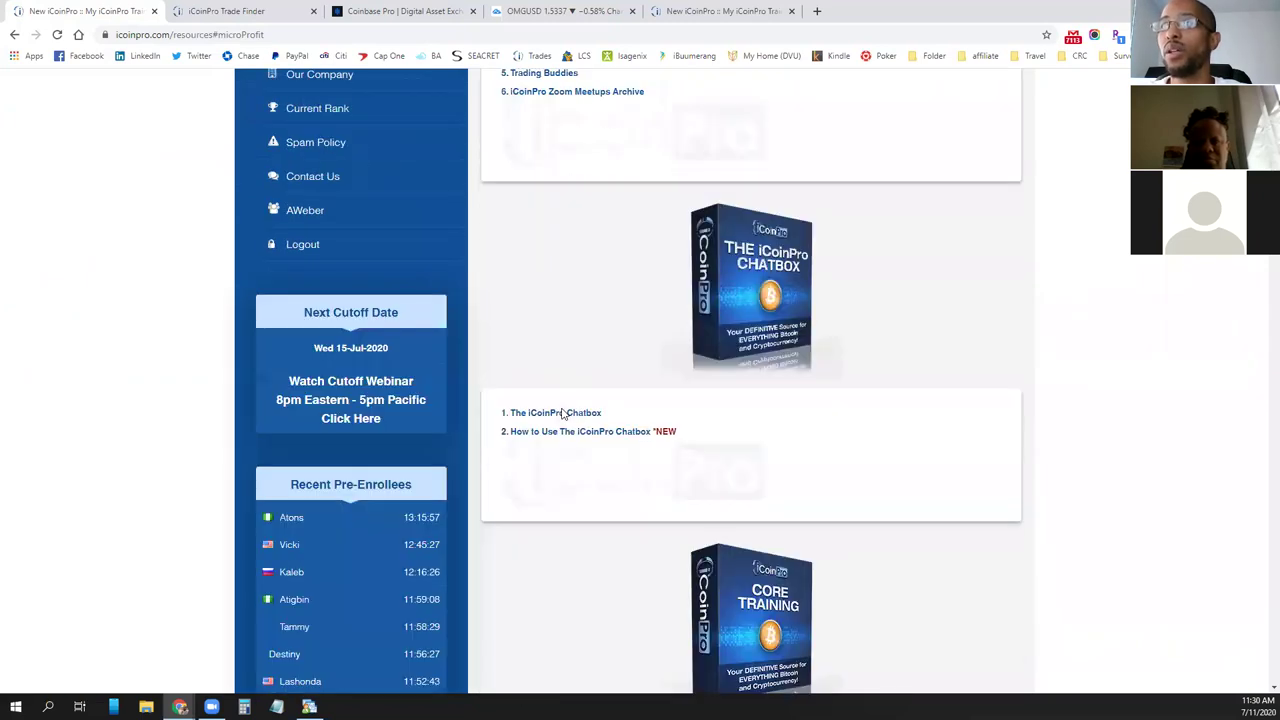
scroll(637, 357, down, 4)
scroll(637, 357, down, 4)
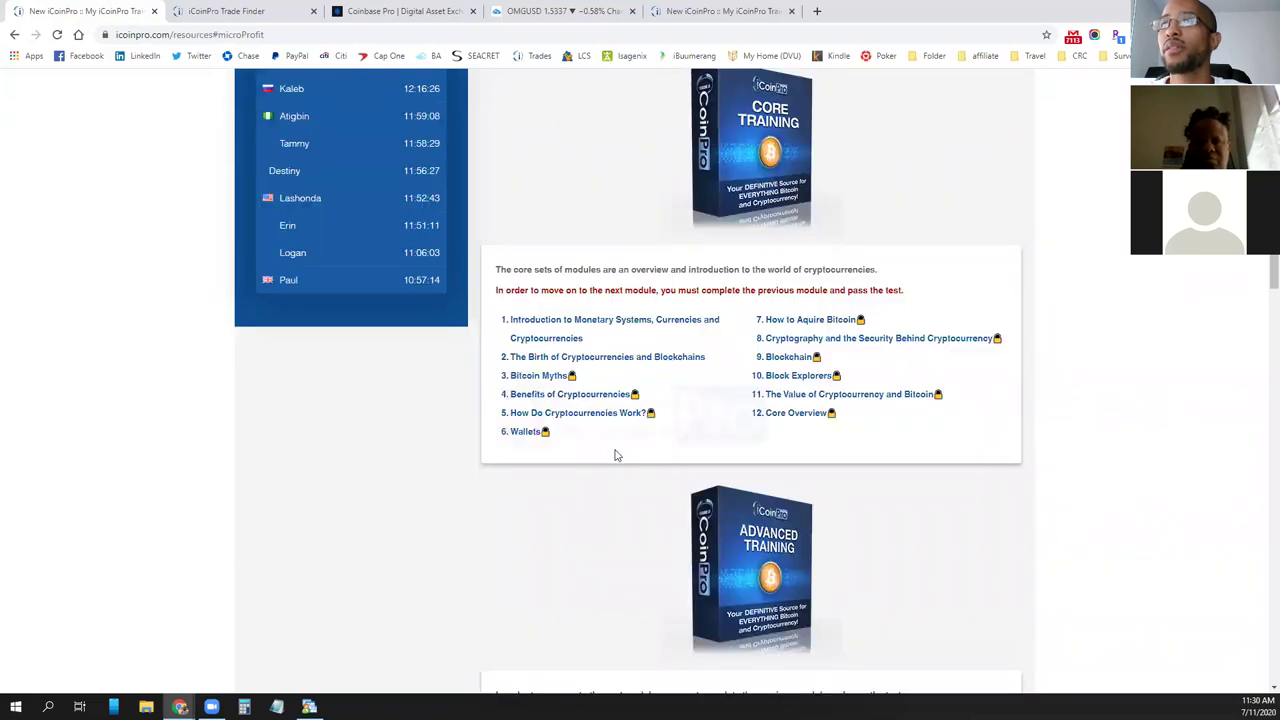
scroll(594, 463, down, 1)
scroll(581, 446, down, 3)
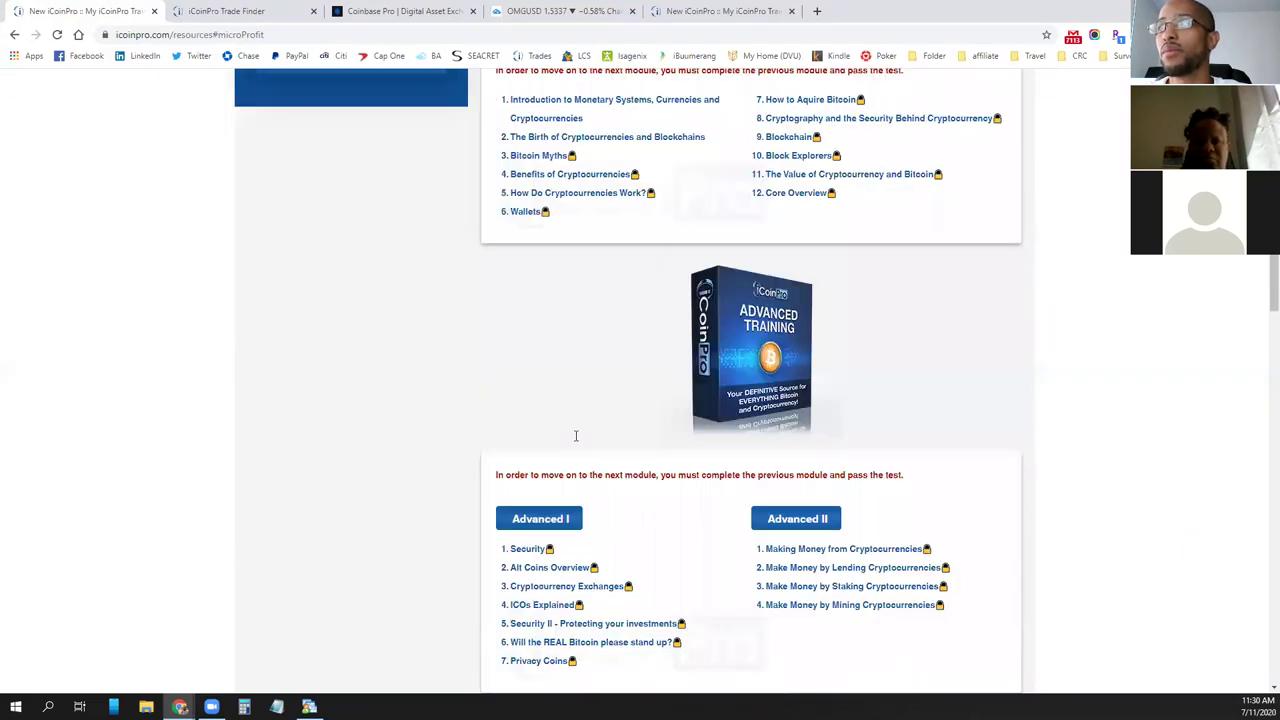
scroll(575, 435, down, 2)
scroll(575, 435, down, 1)
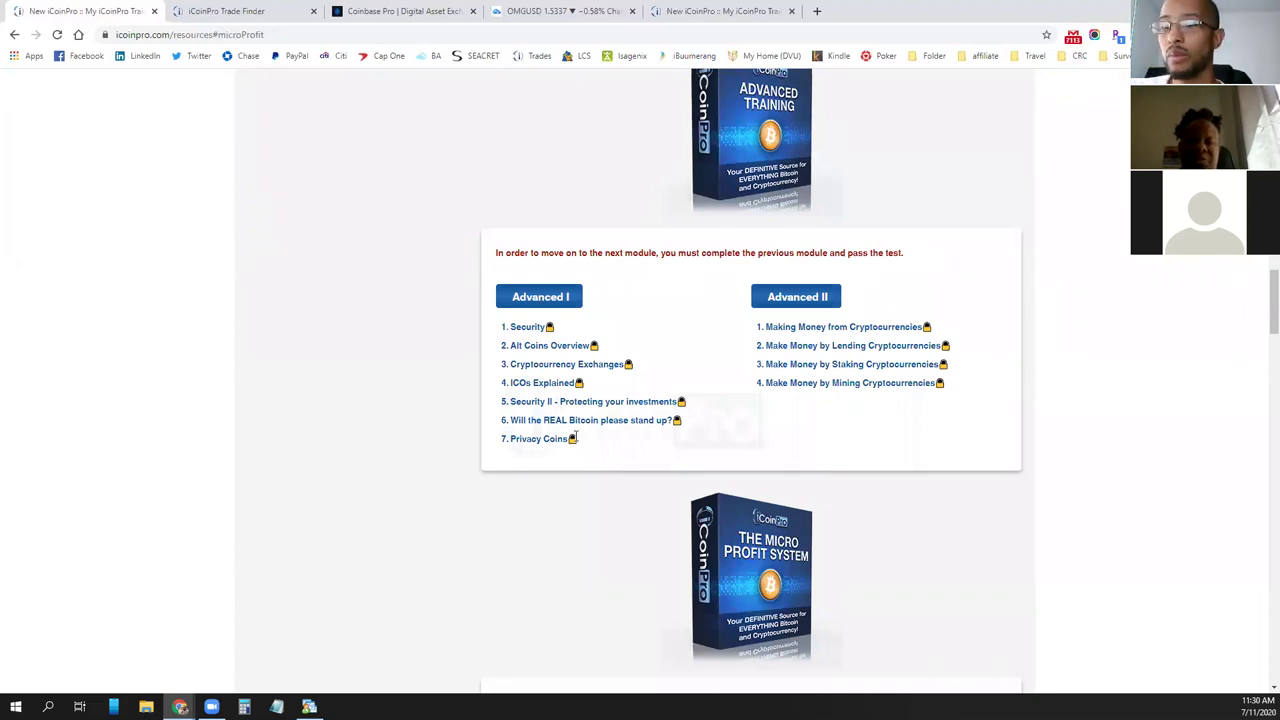
scroll(575, 437, down, 1)
scroll(575, 435, down, 1)
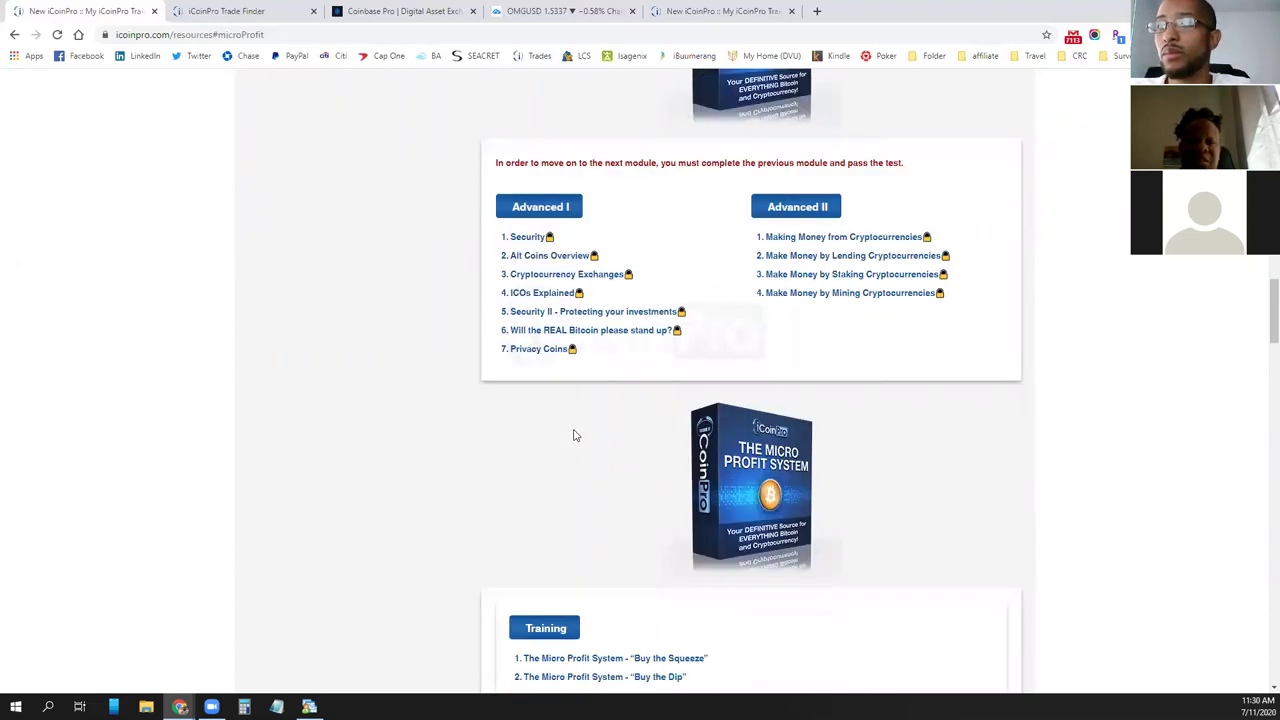
Examine The Micro Profit System's training, tracking sheet, exchange and ladder buying calculators, signals and tools, and tips listings
scroll(575, 435, down, 2)
scroll(575, 435, down, 2)
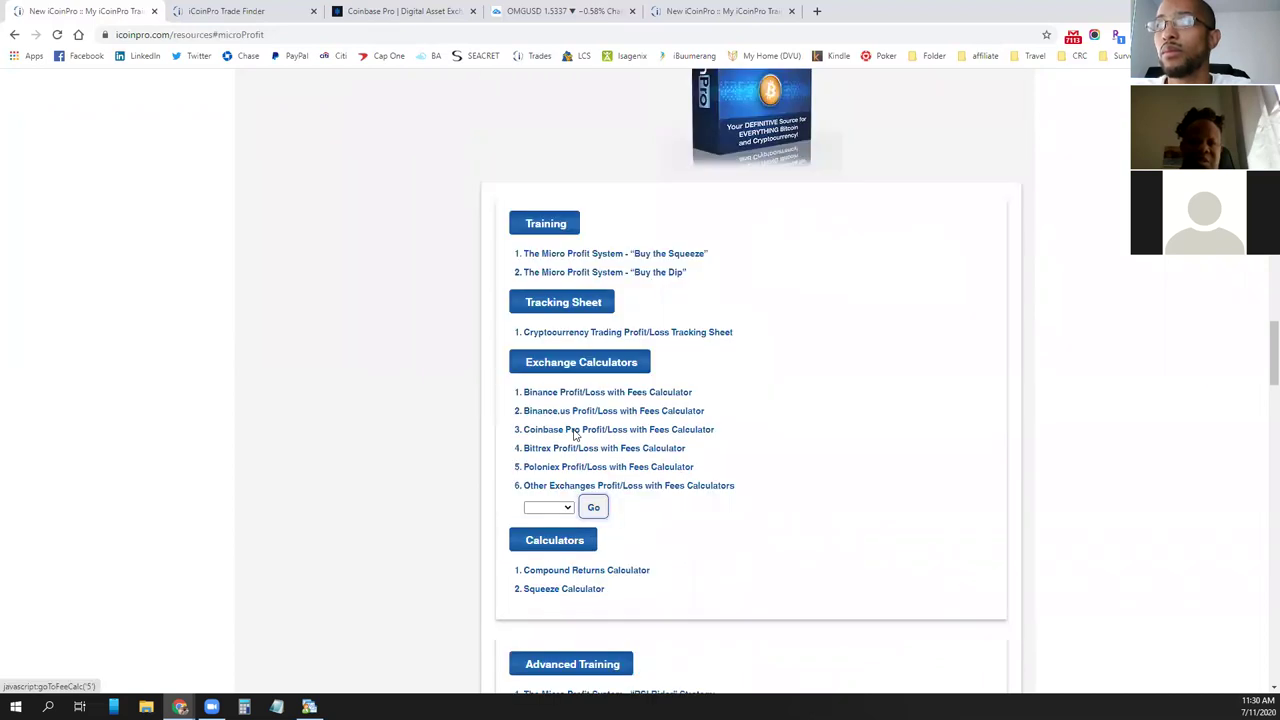
scroll(575, 435, down, 4)
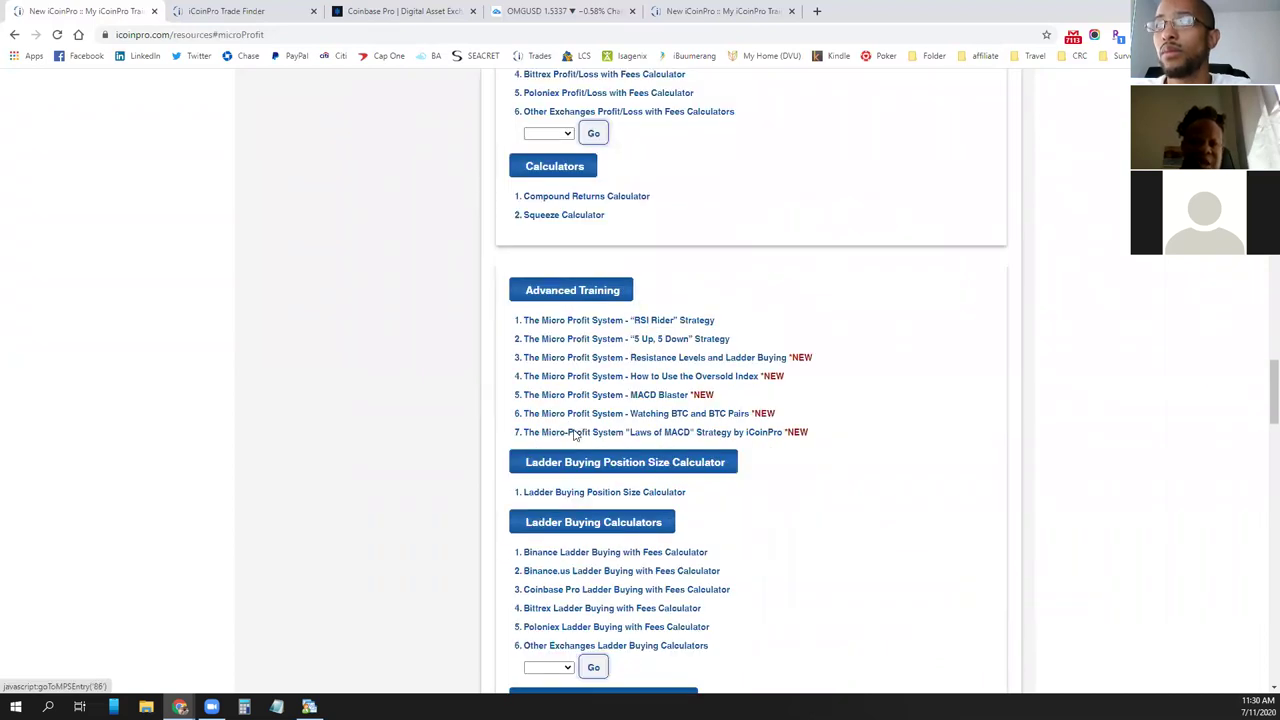
scroll(575, 435, up, 6)
scroll(575, 435, down, 3)
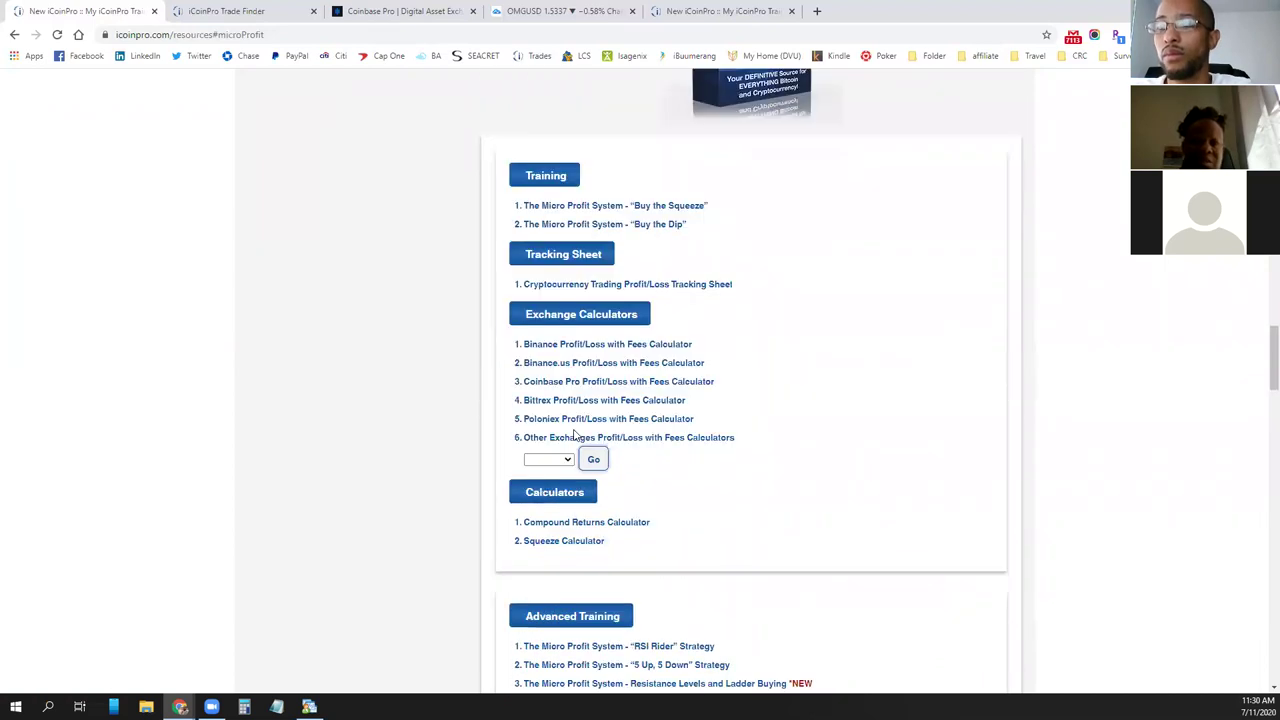
scroll(575, 435, down, 4)
scroll(575, 435, down, 3)
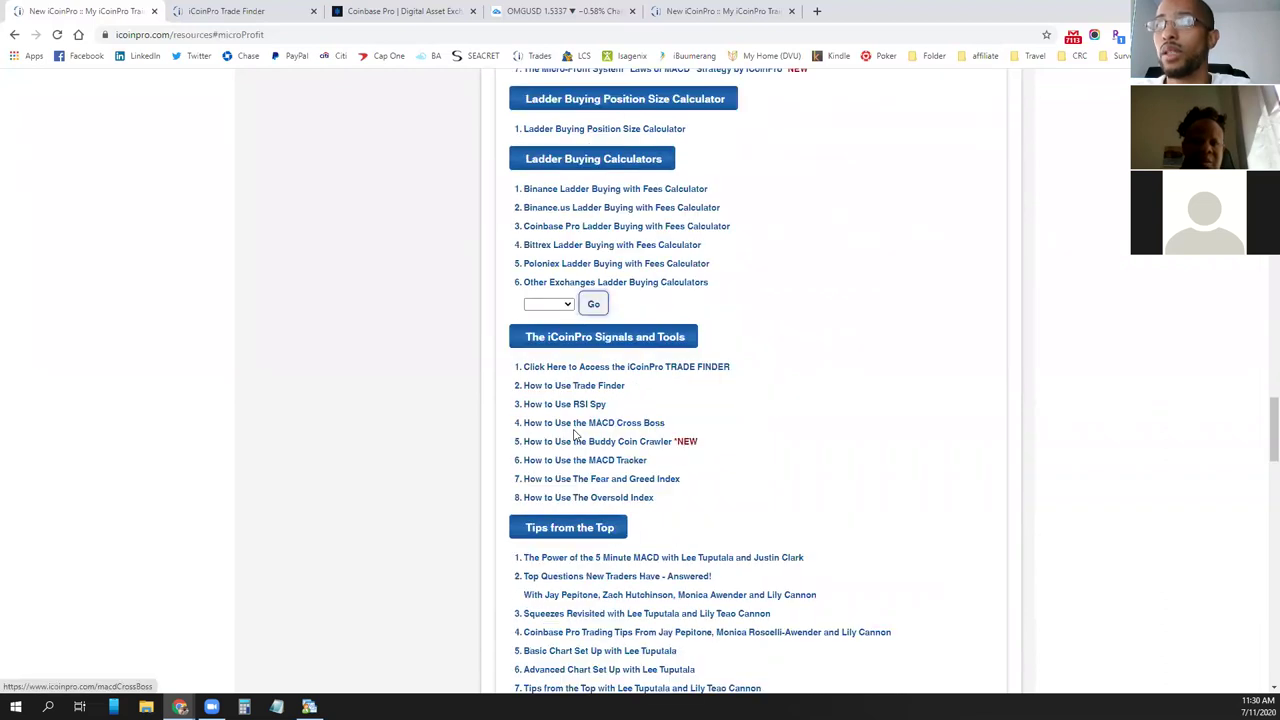
scroll(575, 435, down, 3)
scroll(575, 435, down, 4)
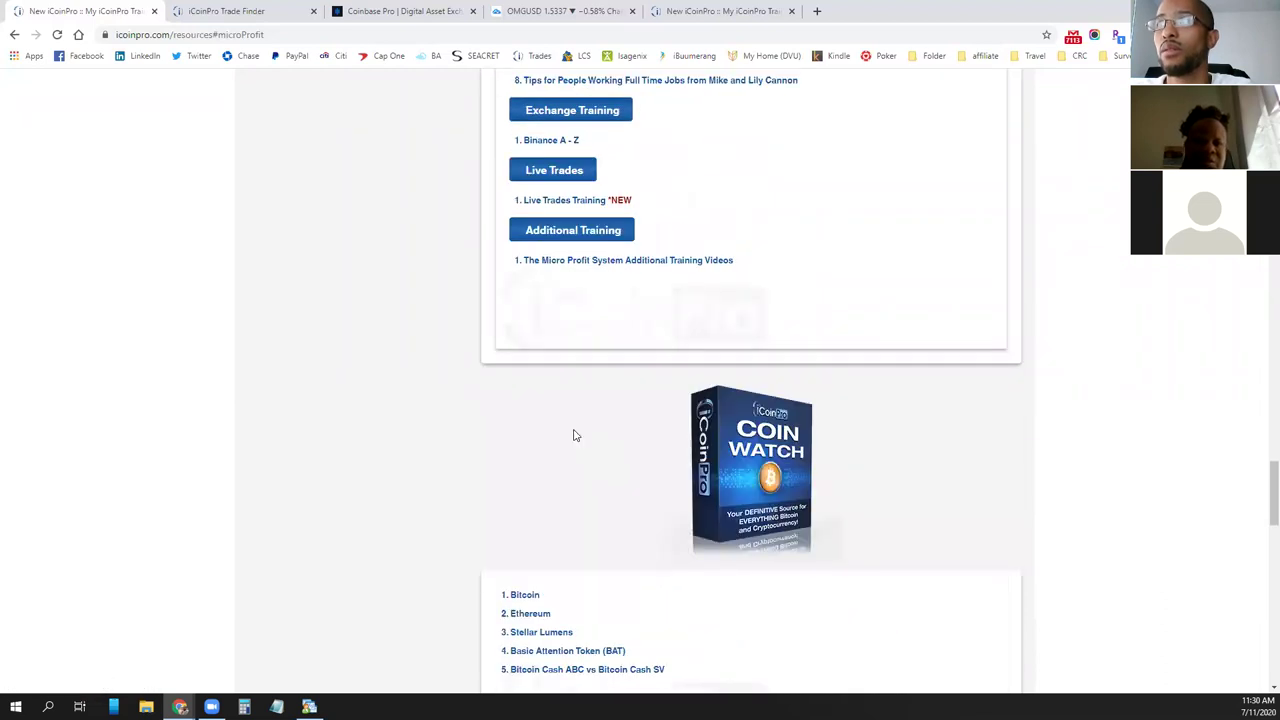
Look over the Coin Watch and Super Affiliate sections and return to the start of the training page
scroll(575, 435, down, 1)
scroll(575, 435, down, 2)
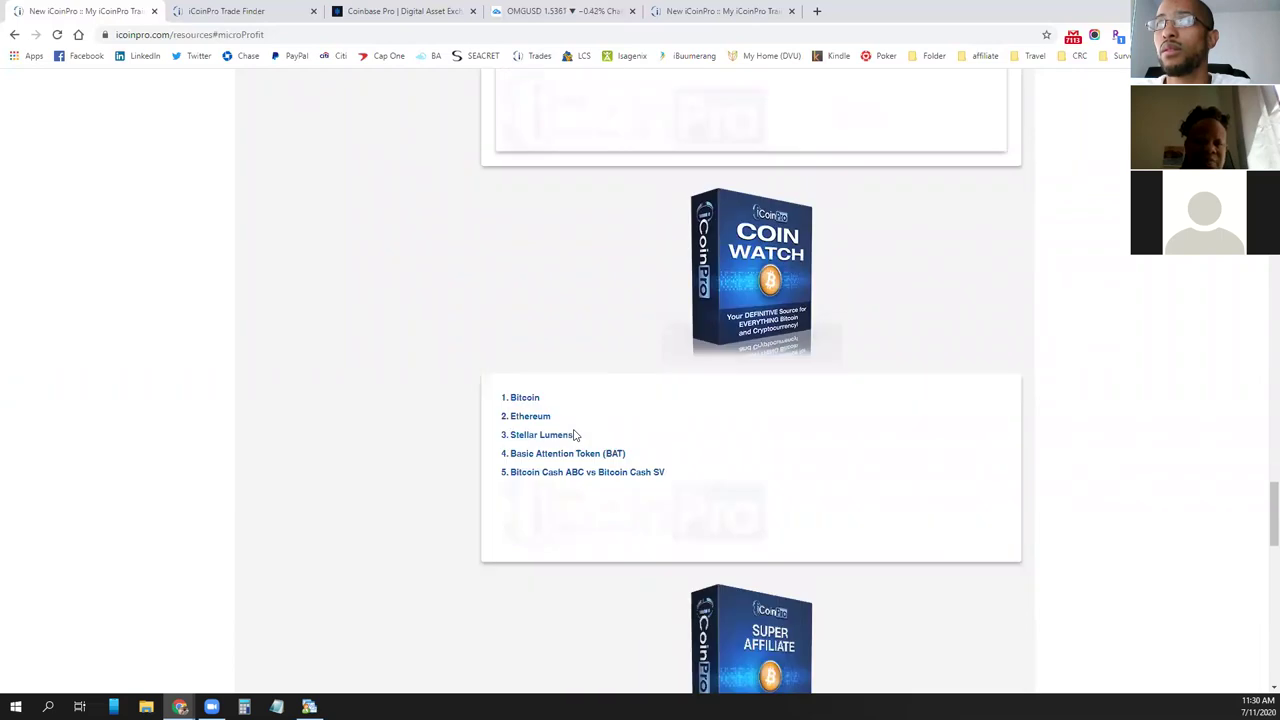
scroll(575, 435, down, 5)
scroll(575, 435, down, 1)
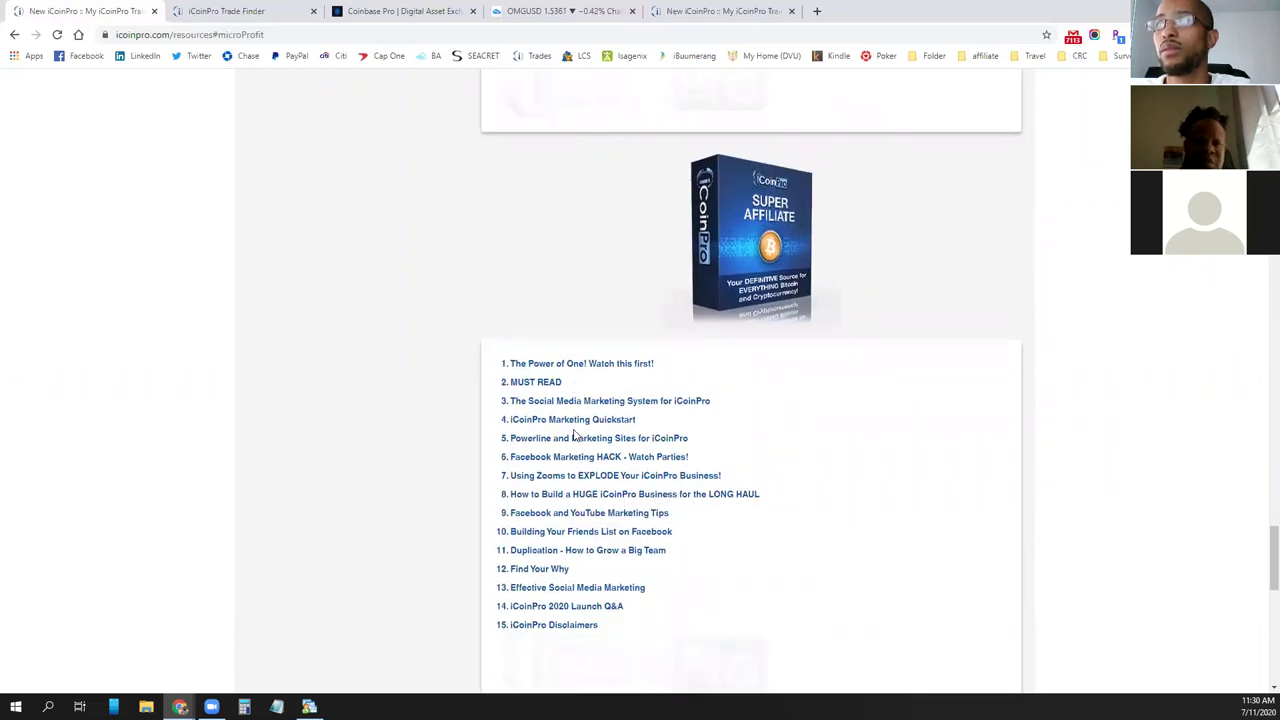
scroll(575, 435, up, 15)
scroll(575, 435, up, 15)
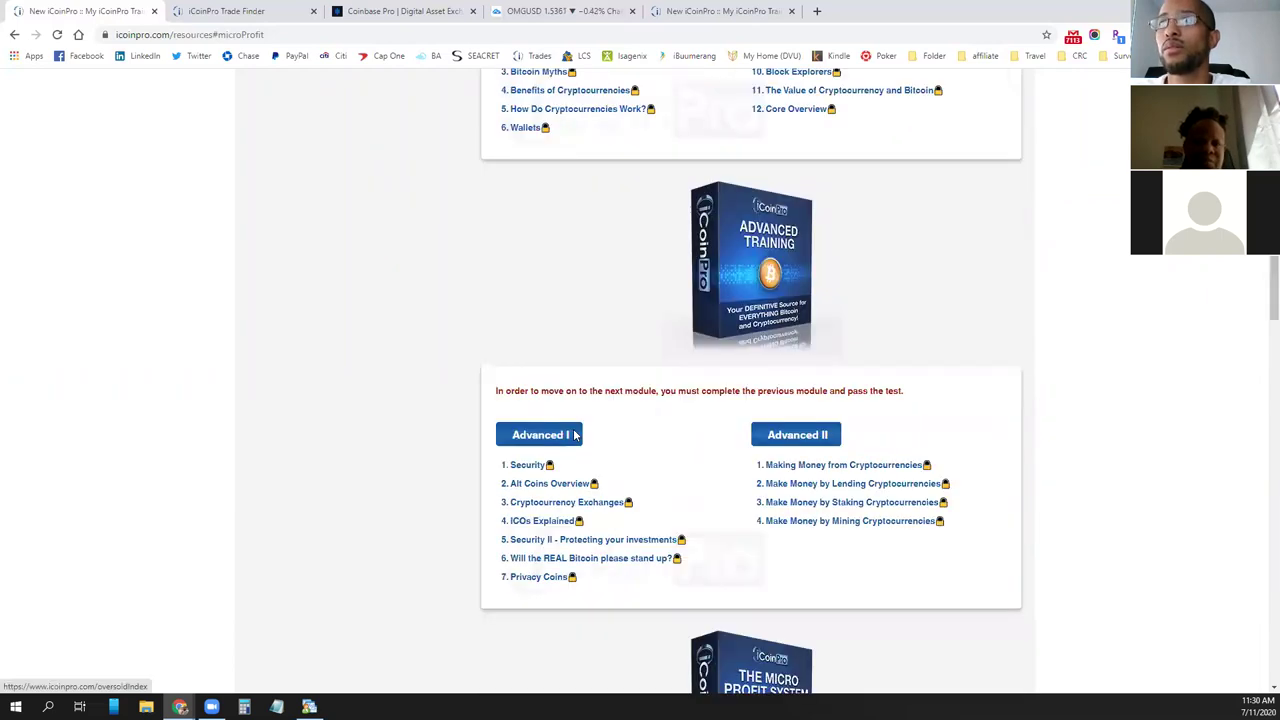
scroll(575, 435, up, 15)
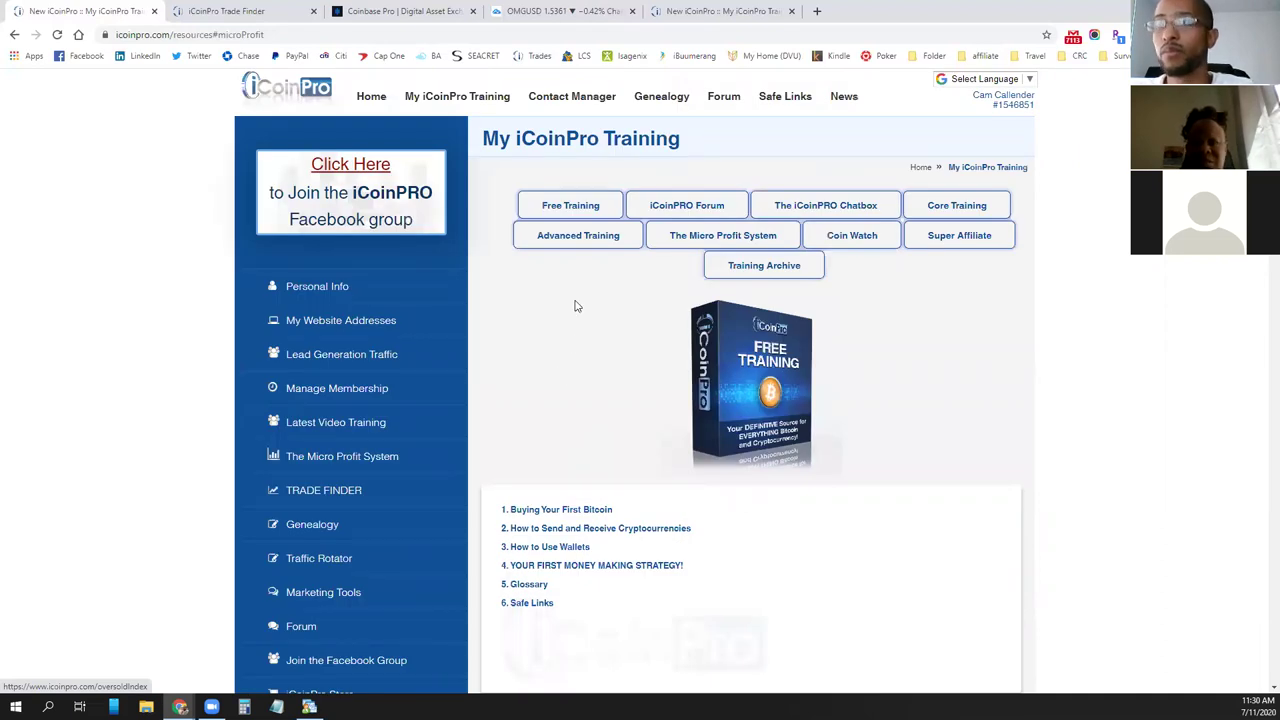
Switch to the Trade Finder and check the external viewing options for the Ethereum Classic (ETCBTC) alert
click(260, 18)
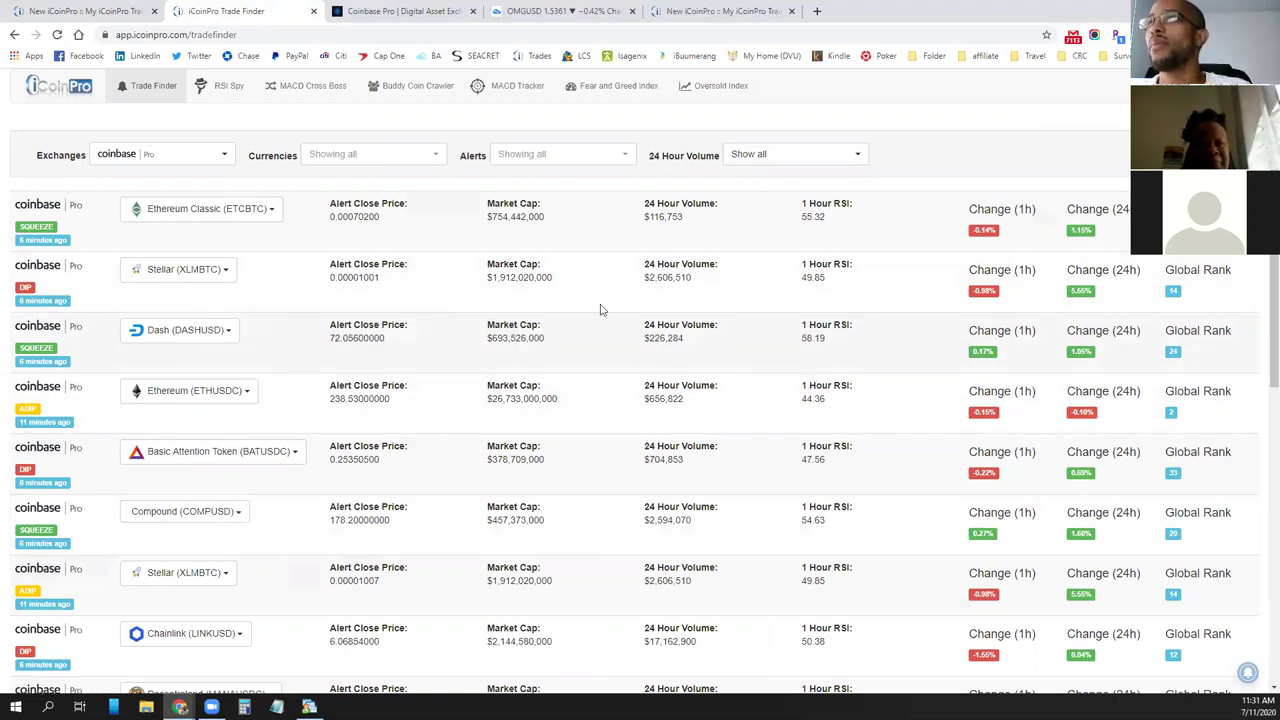
click(268, 218)
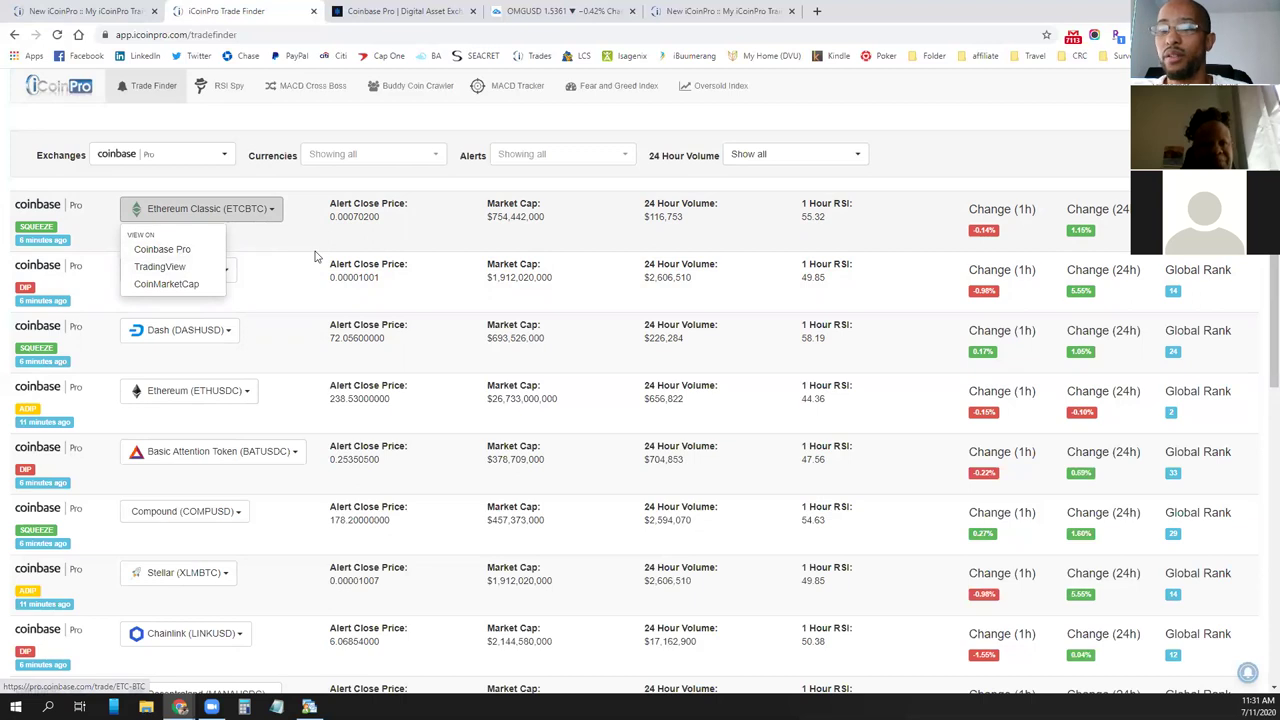
click(394, 244)
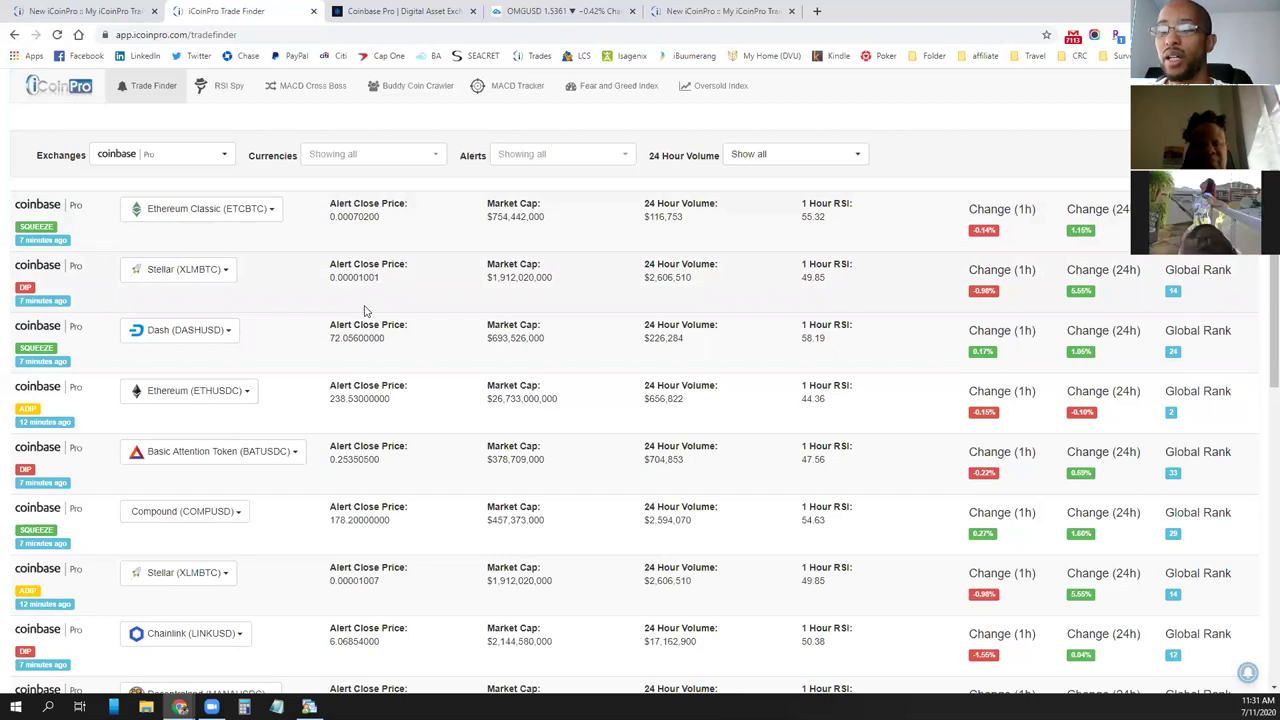
click(268, 212)
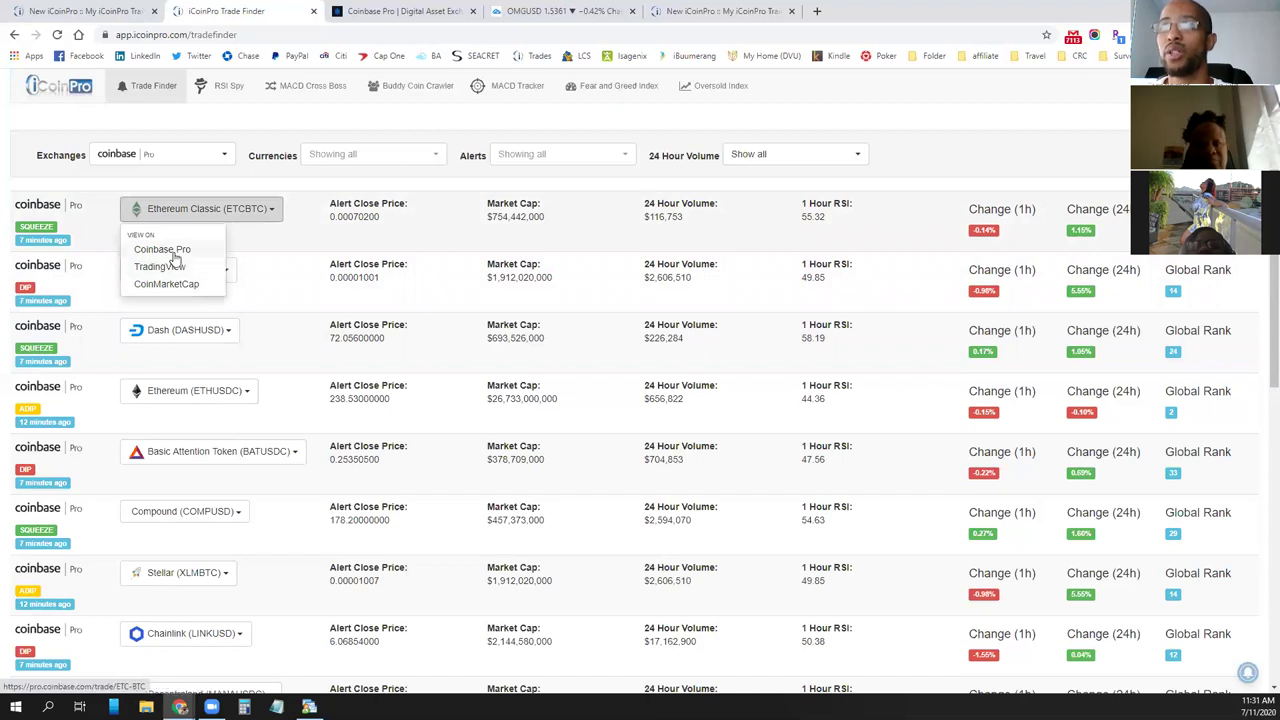
click(335, 246)
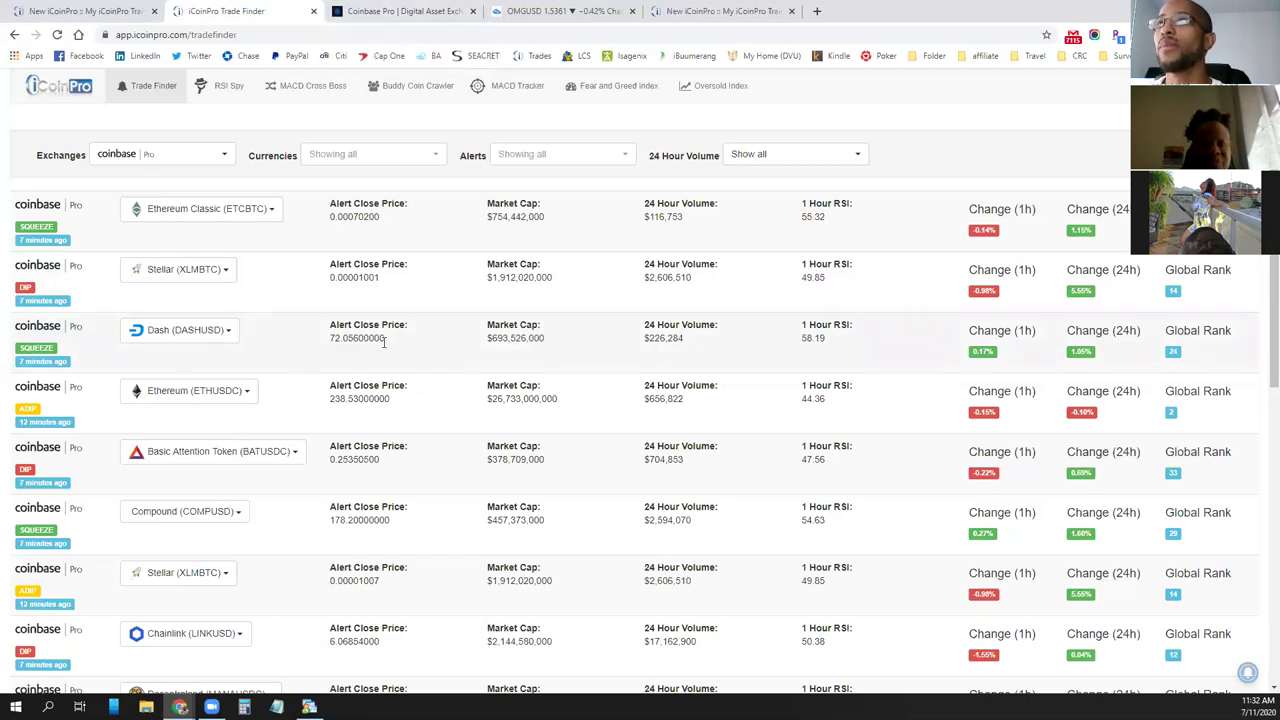
Go to Core Training on the My iCoinPro Training page and look back over the Chatbox, Forum and Free Training sections
click(113, 15)
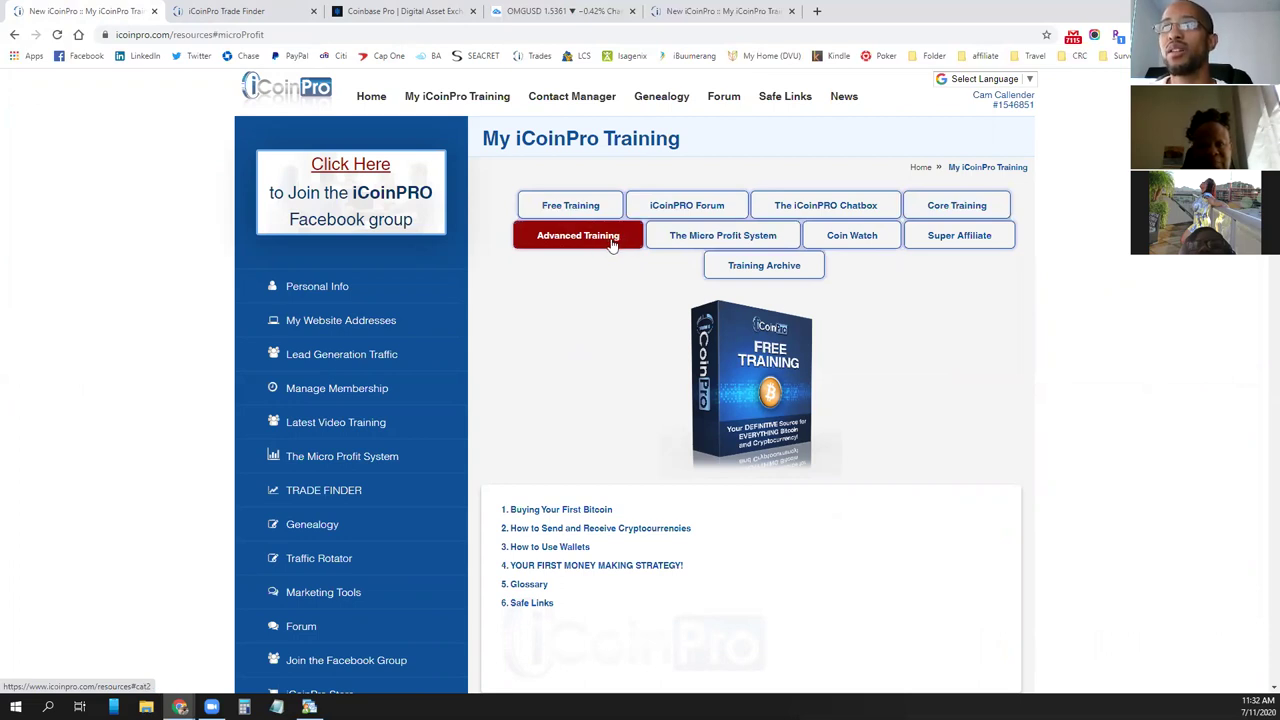
click(940, 206)
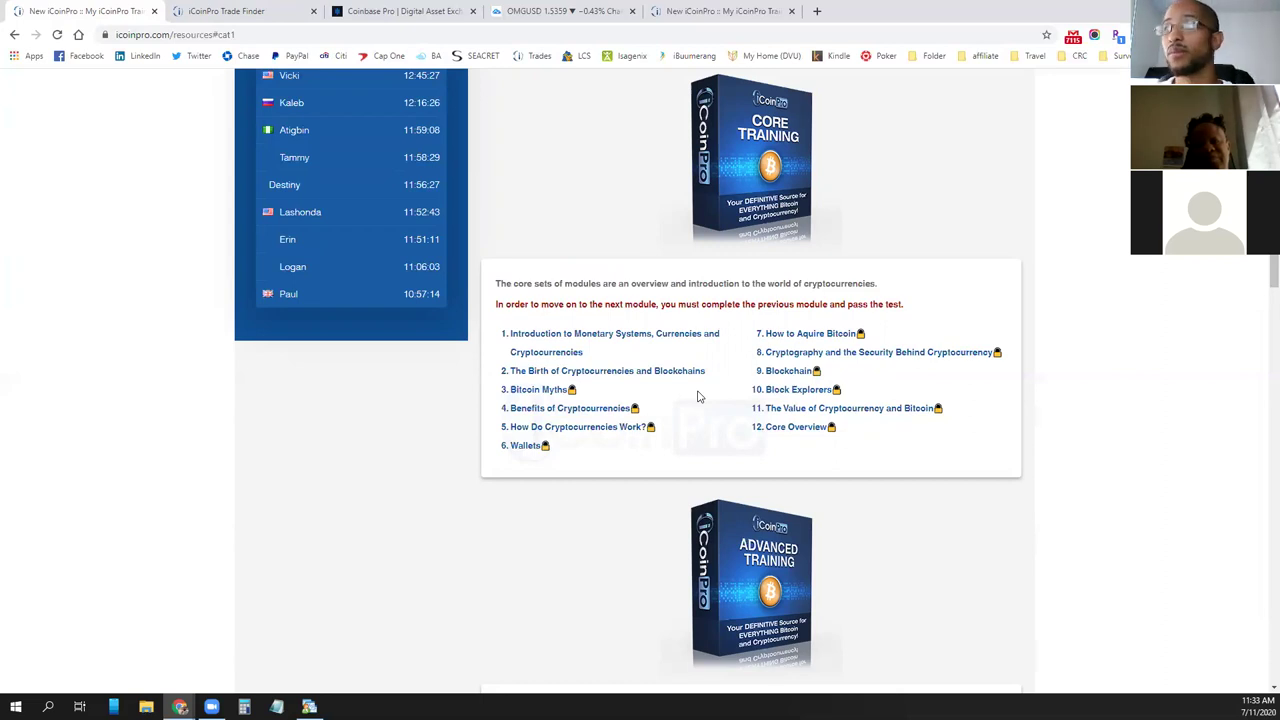
scroll(693, 405, up, 2)
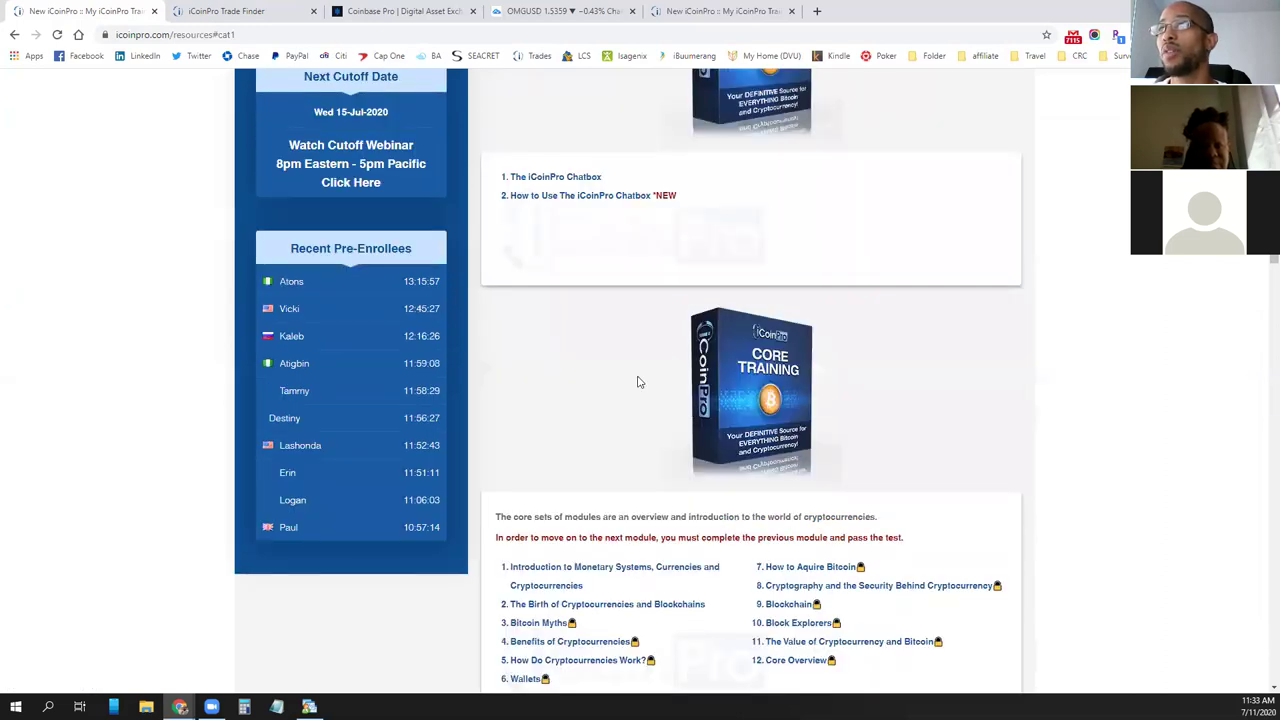
scroll(628, 402, up, 1)
scroll(660, 425, up, 3)
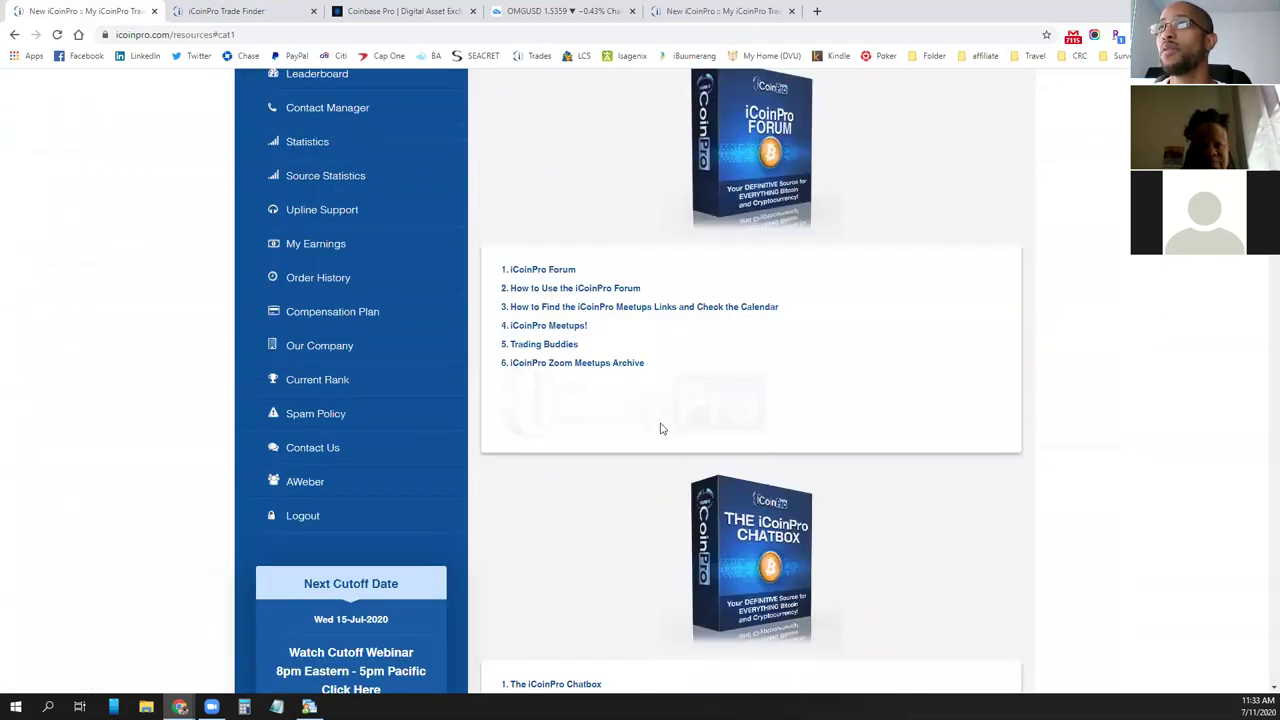
scroll(658, 427, up, 1)
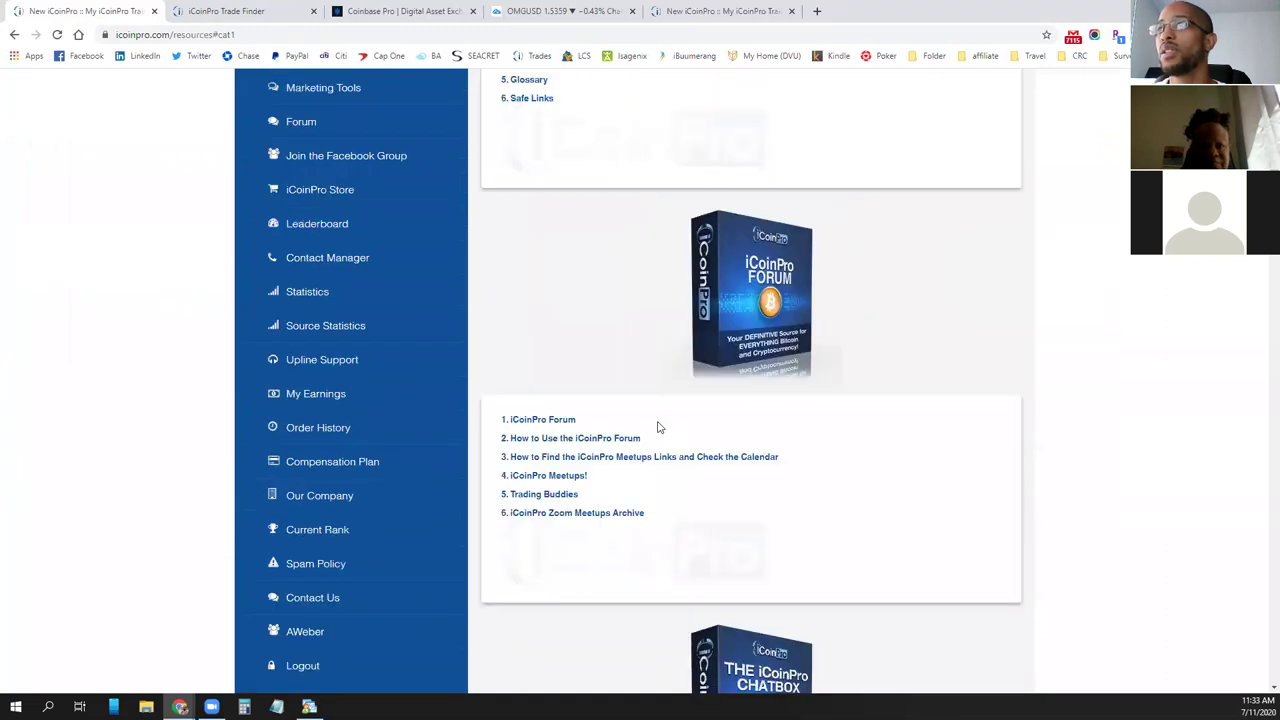
scroll(658, 427, up, 2)
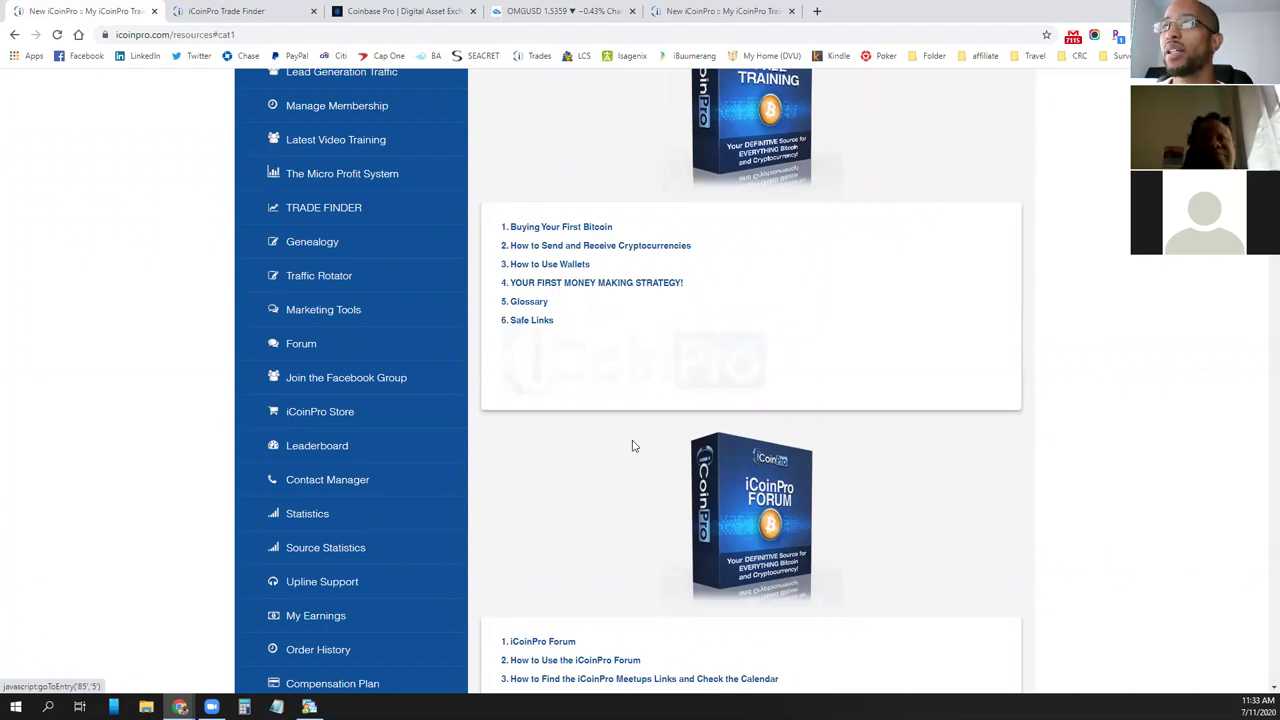
Review the training sections from the iCoinPro Forum through Core and Advanced Training to The Micro Profit System's exchange calculators
scroll(609, 443, down, 2)
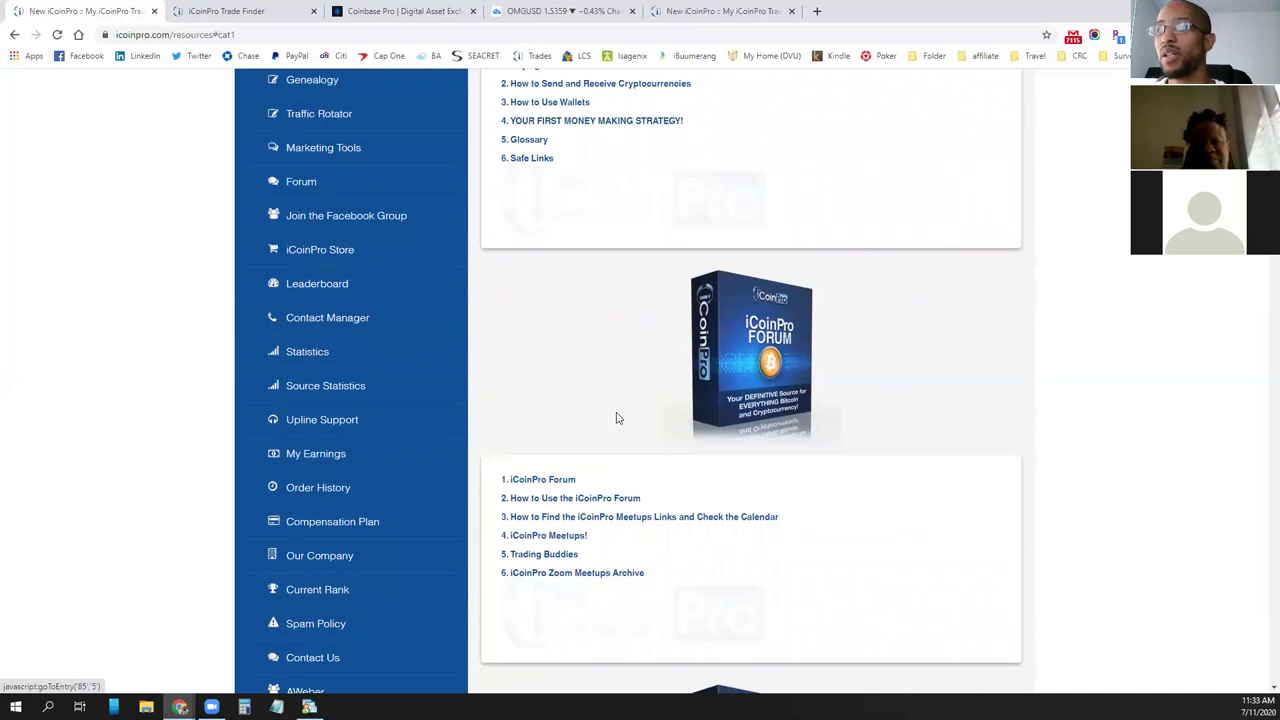
scroll(619, 418, down, 4)
scroll(620, 406, down, 5)
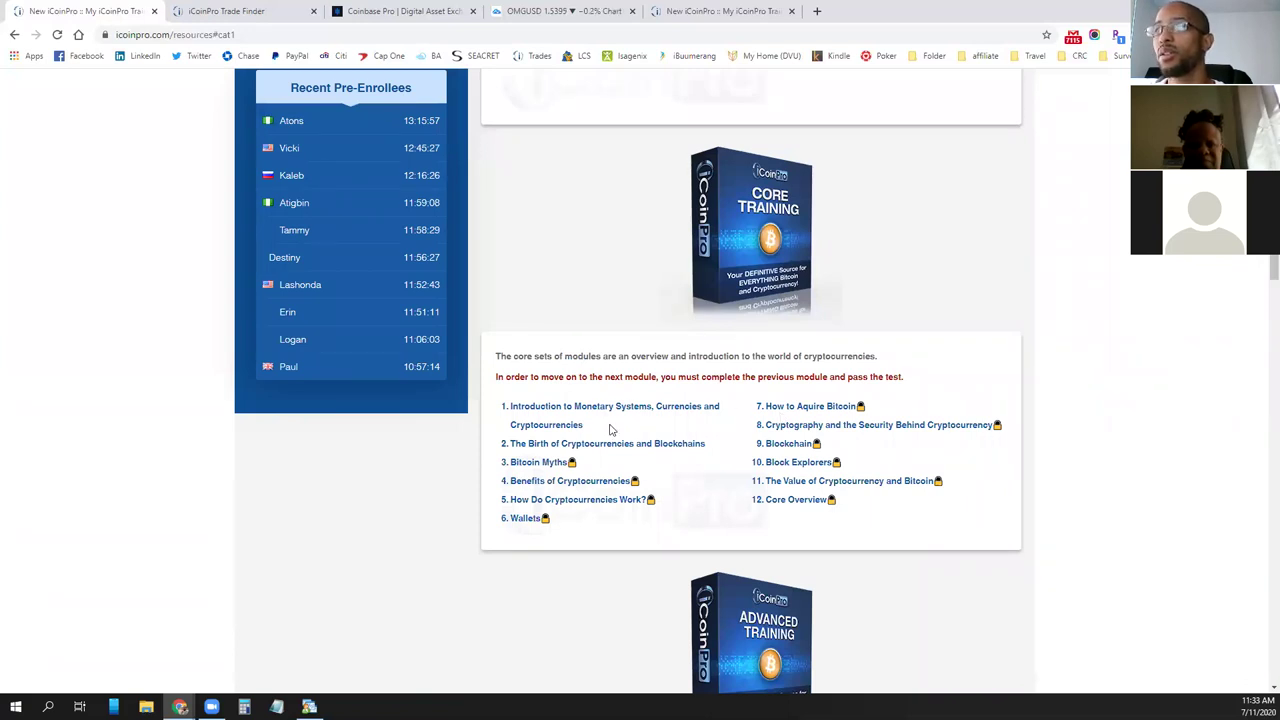
scroll(611, 429, down, 1)
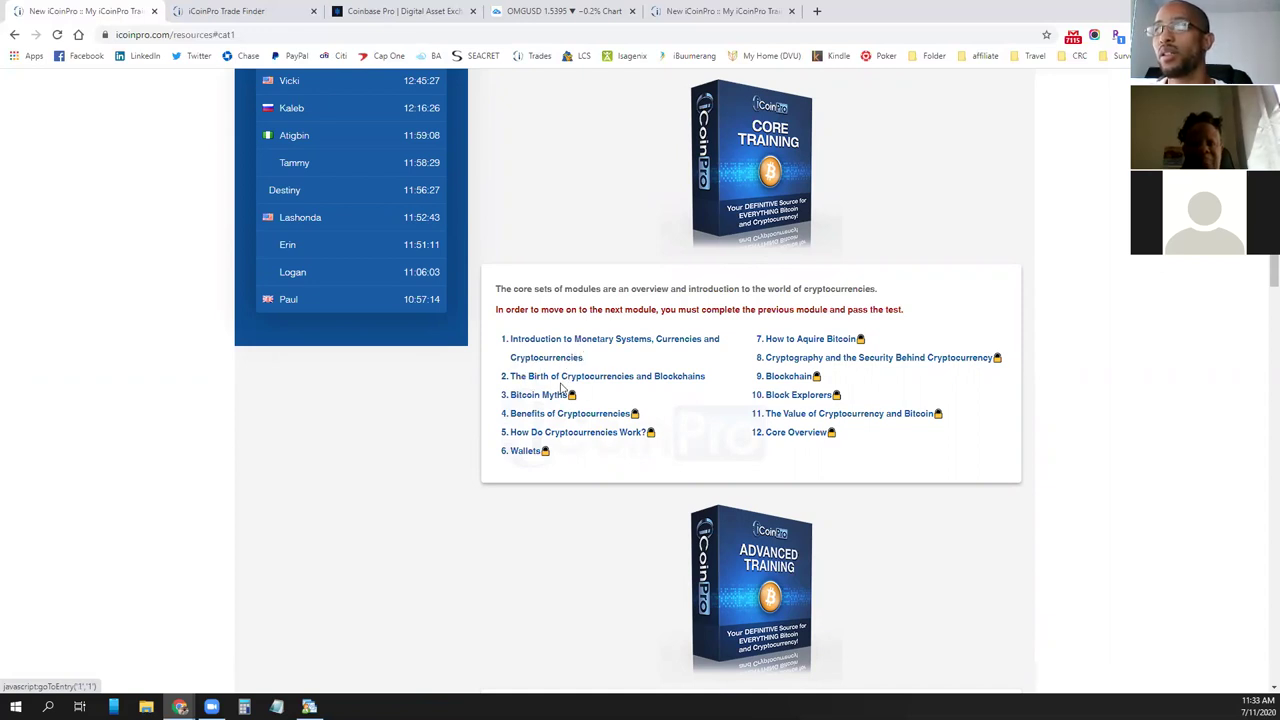
scroll(572, 395, down, 2)
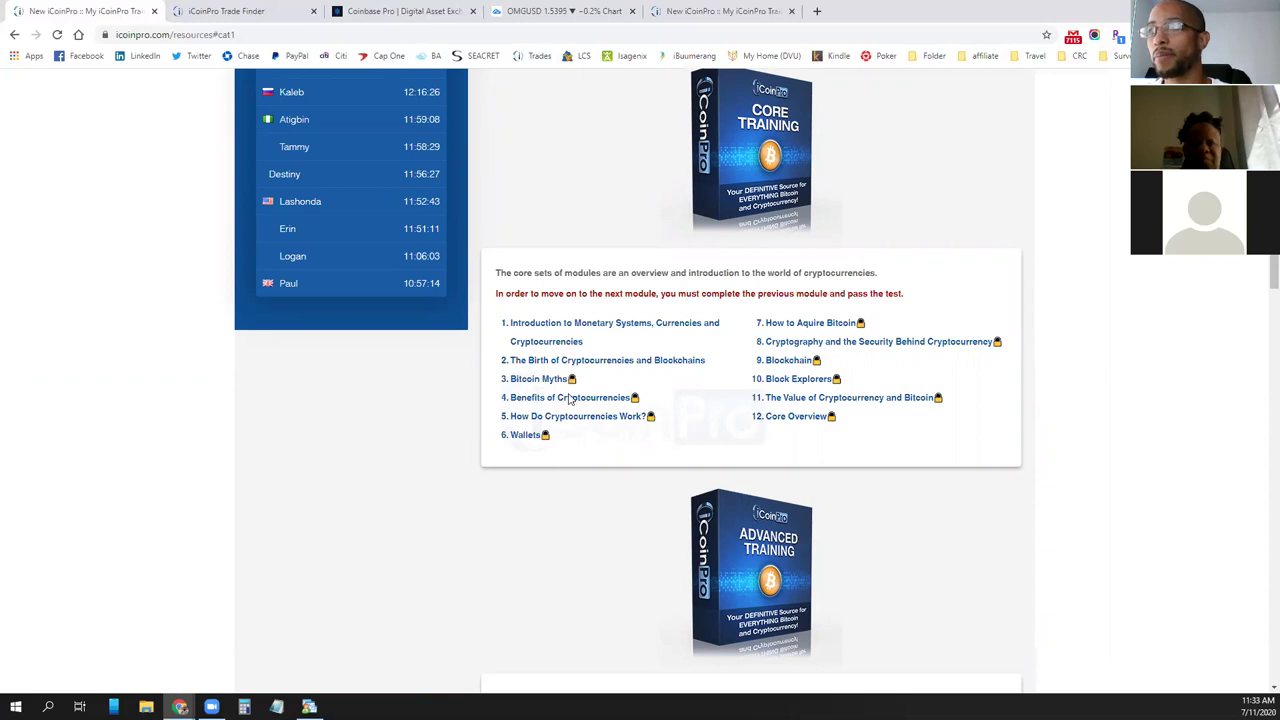
scroll(555, 391, down, 1)
scroll(568, 385, down, 3)
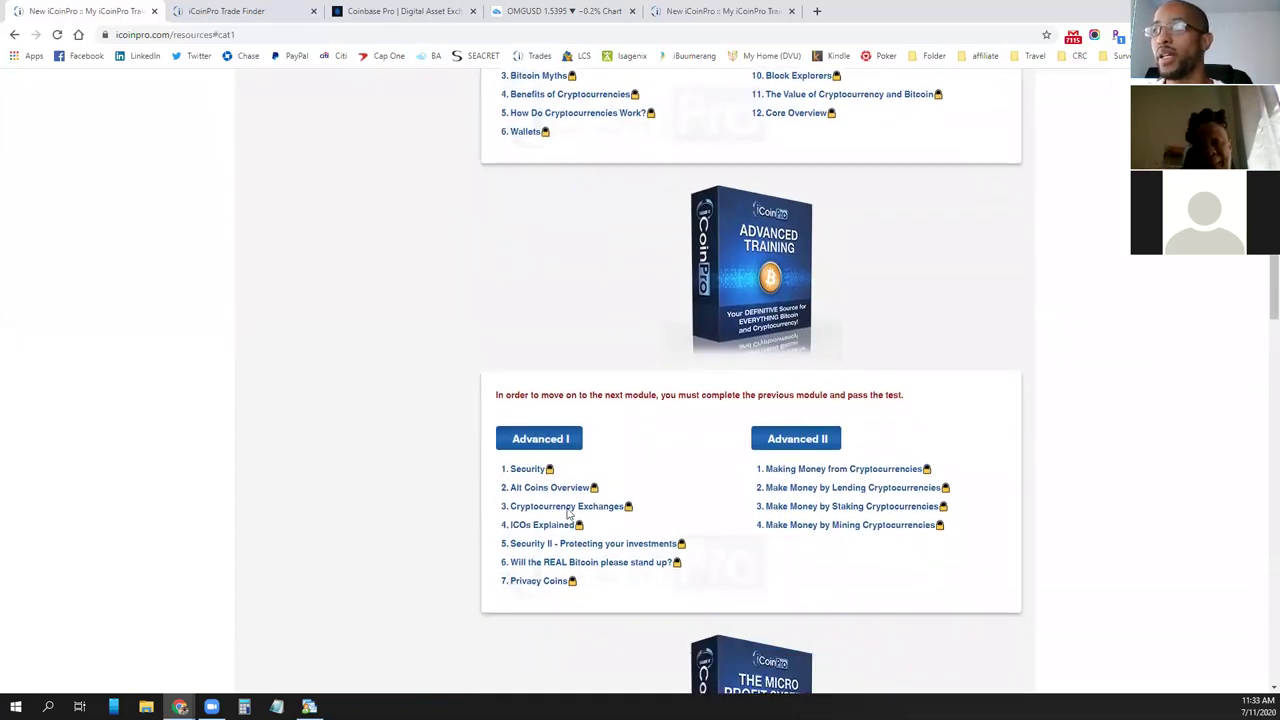
scroll(551, 477, down, 7)
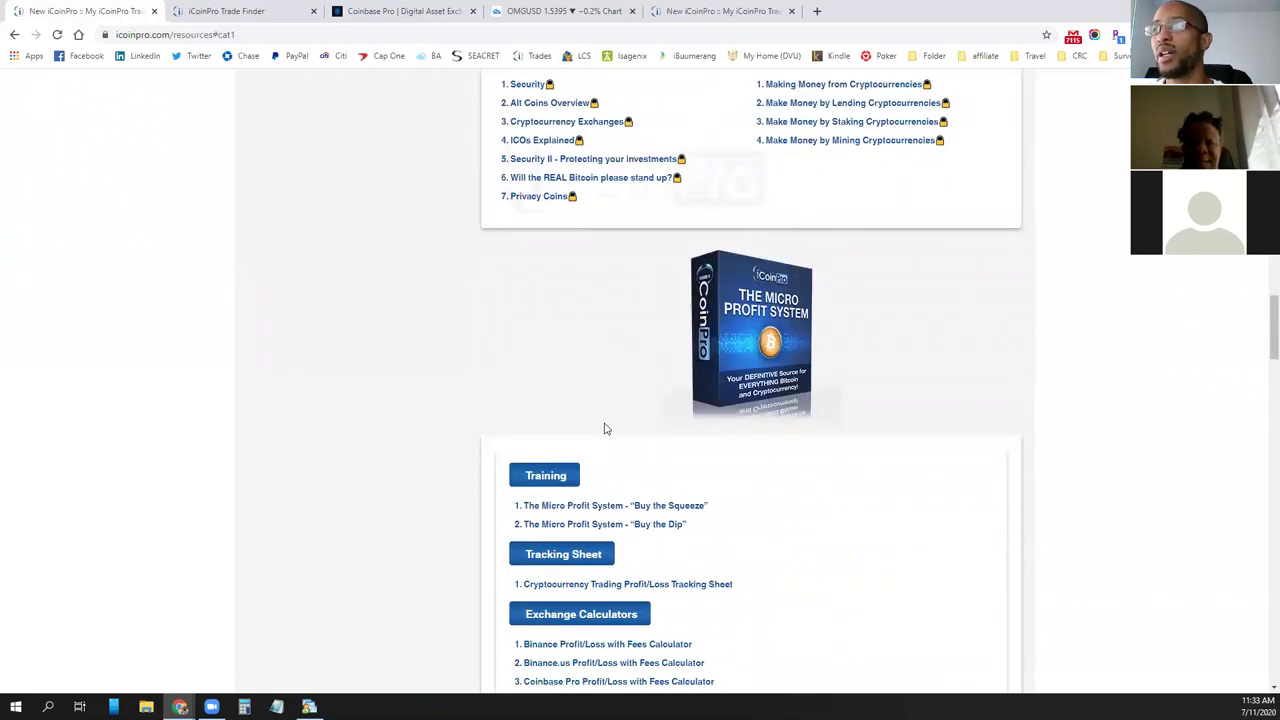
scroll(603, 428, down, 3)
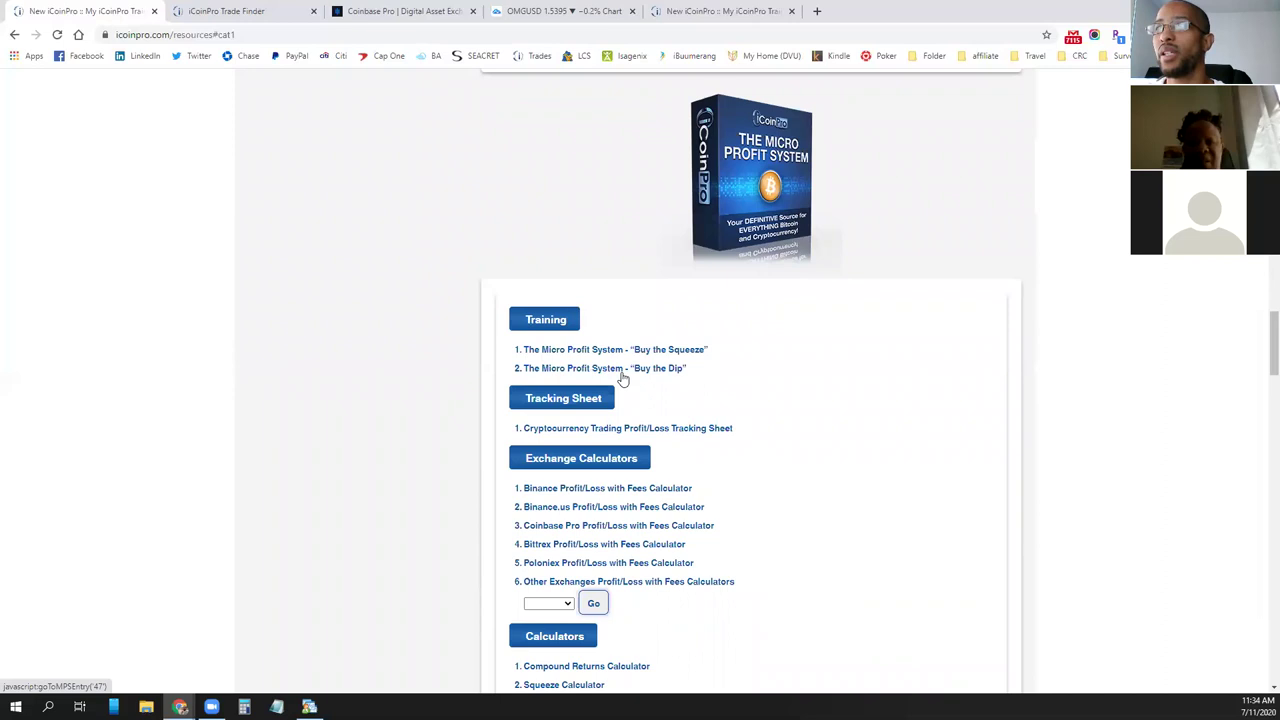
scroll(578, 437, down, 2)
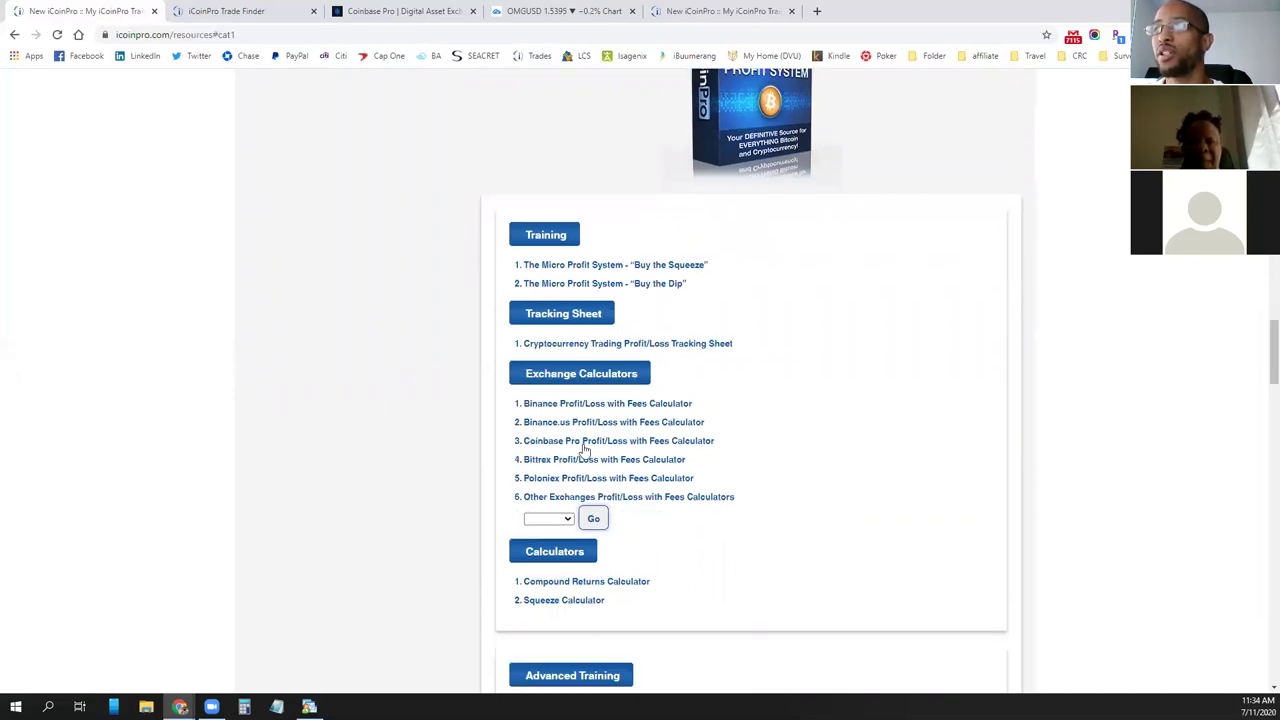
Review The Micro Profit System's exchange calculators, tracking sheet and general calculators, along with its Advanced Training strategy list
scroll(560, 260, down, 1)
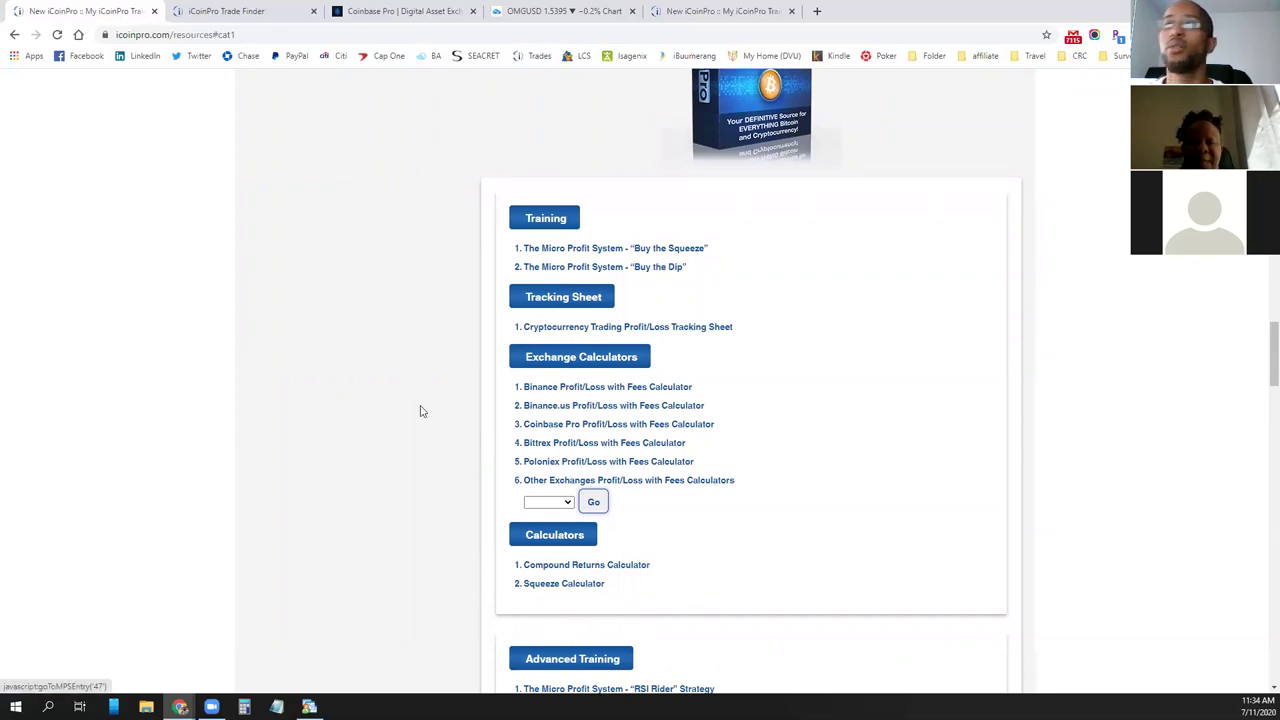
scroll(420, 350, down, 2)
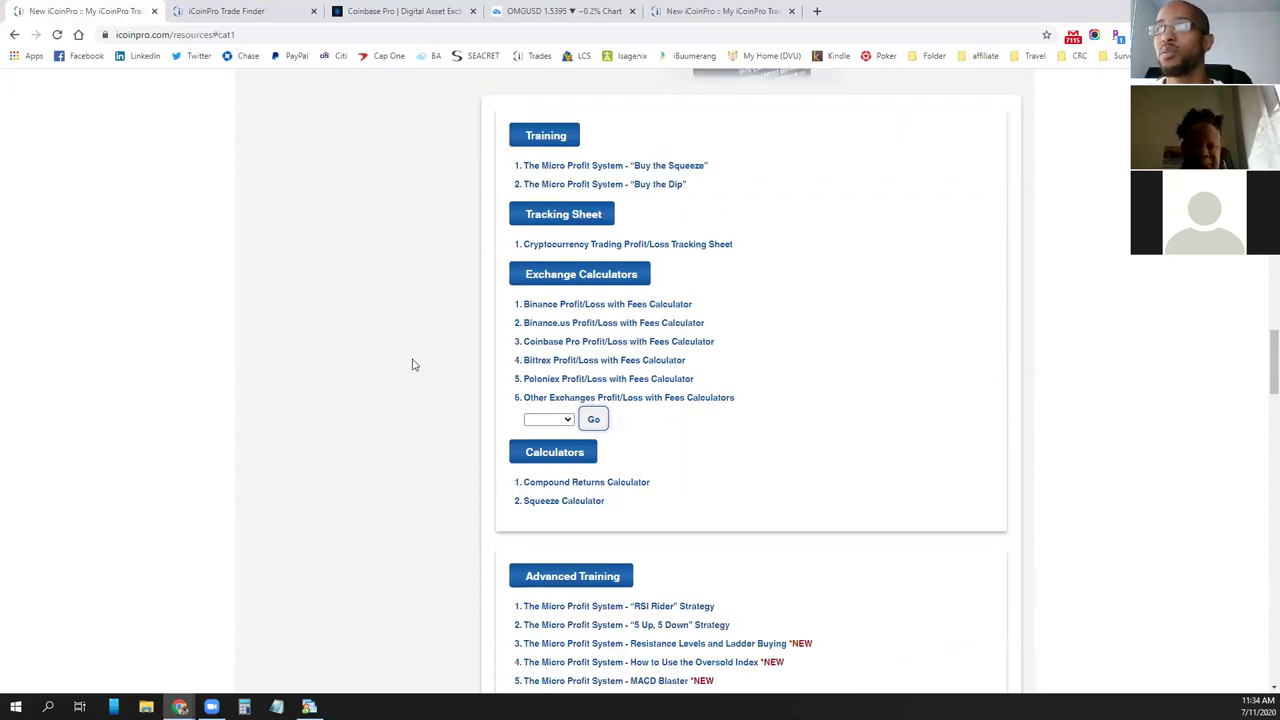
scroll(434, 360, down, 1)
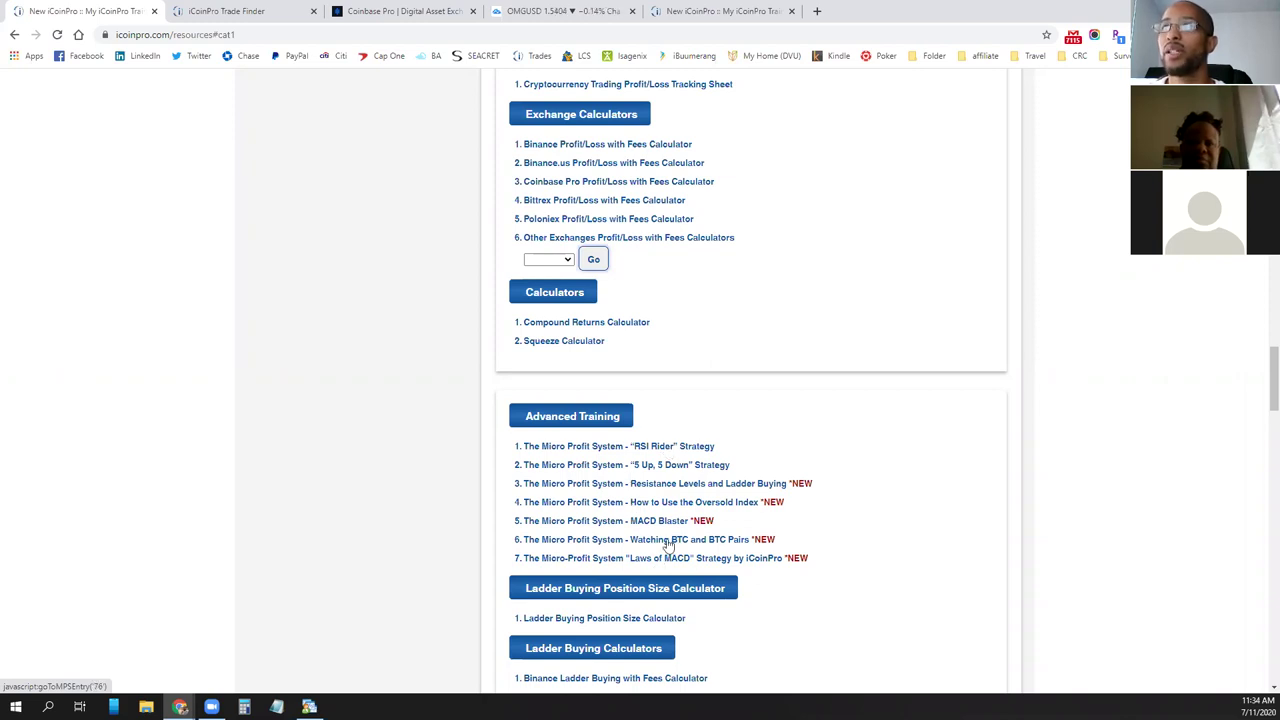
scroll(550, 241, up, 1)
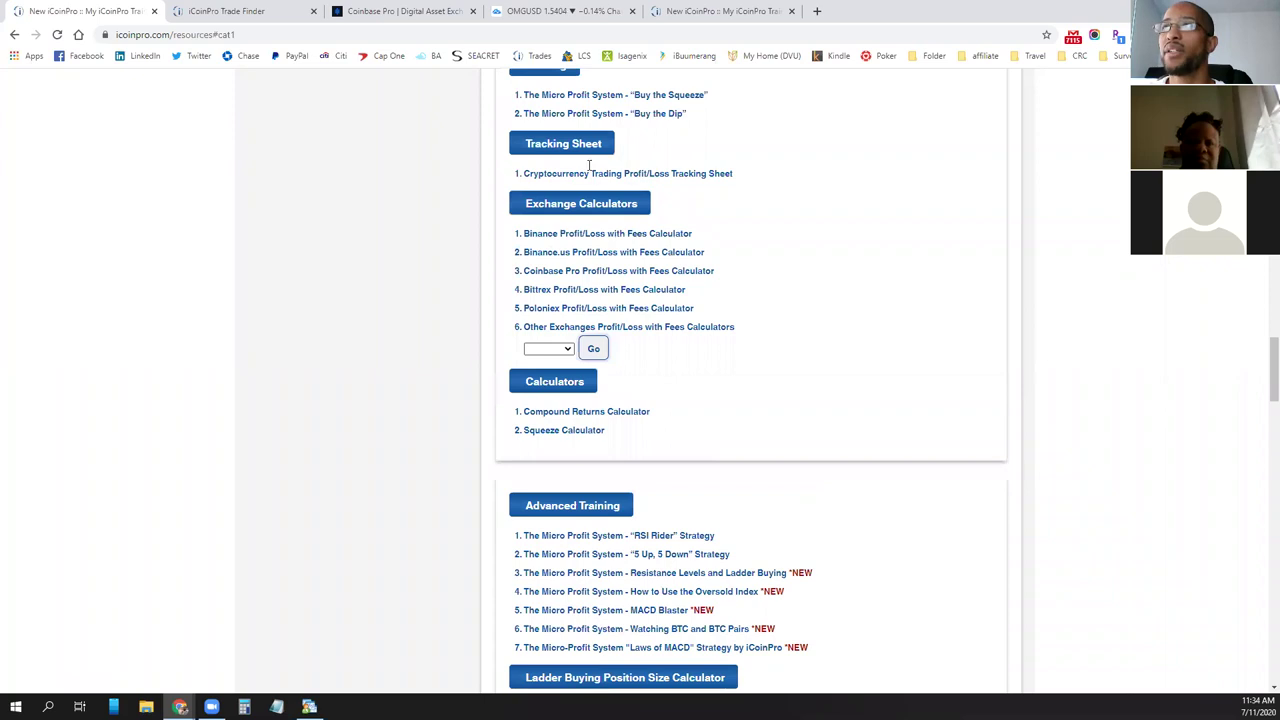
scroll(600, 160, up, 1)
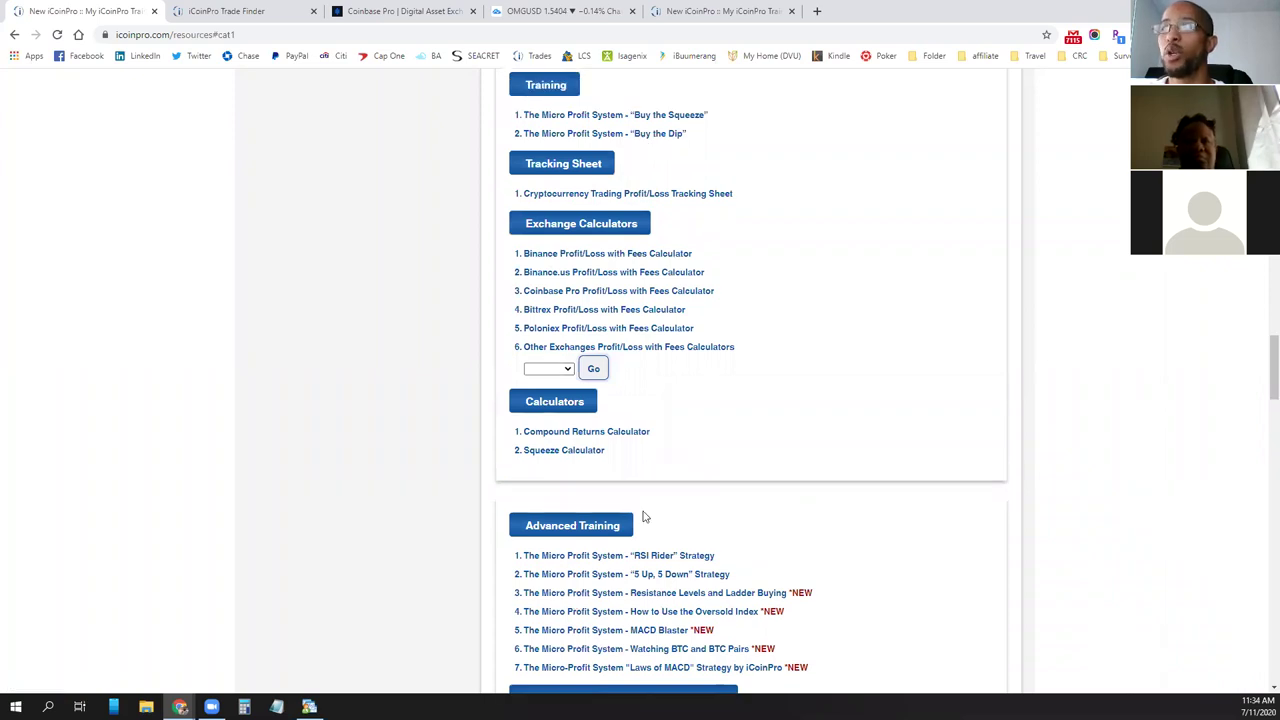
scroll(643, 517, down, 1)
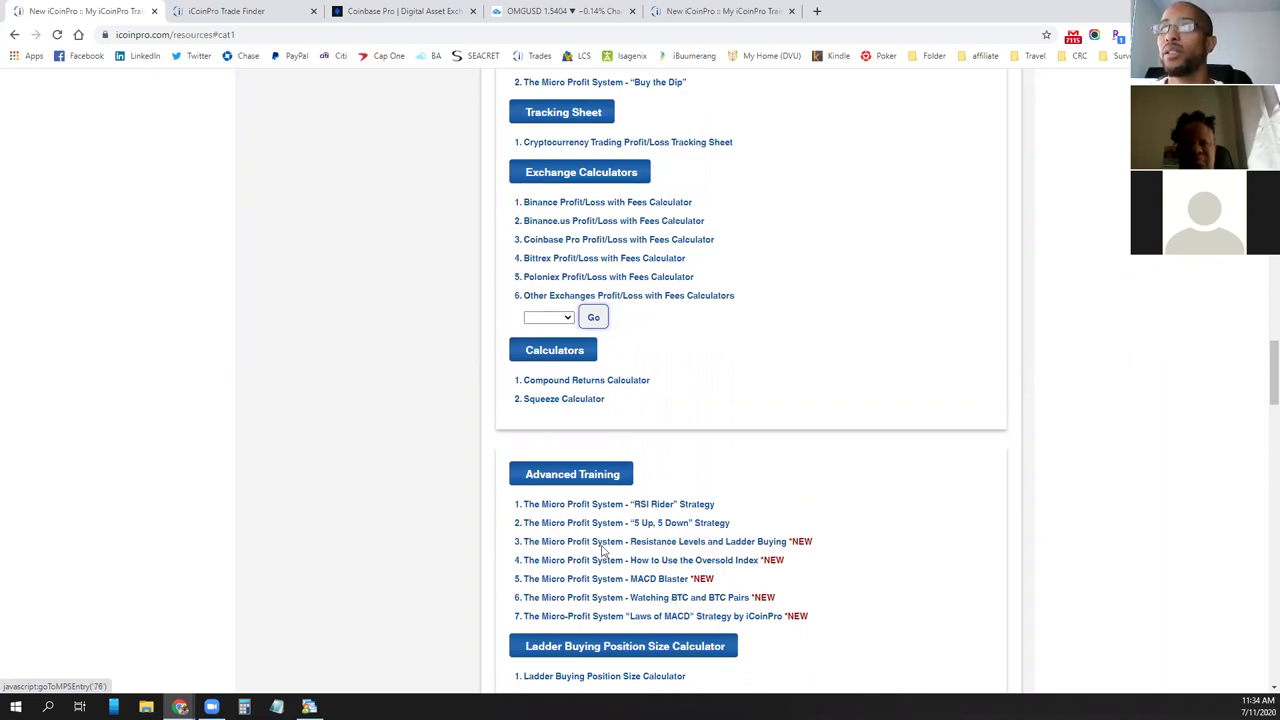
scroll(581, 494, down, 1)
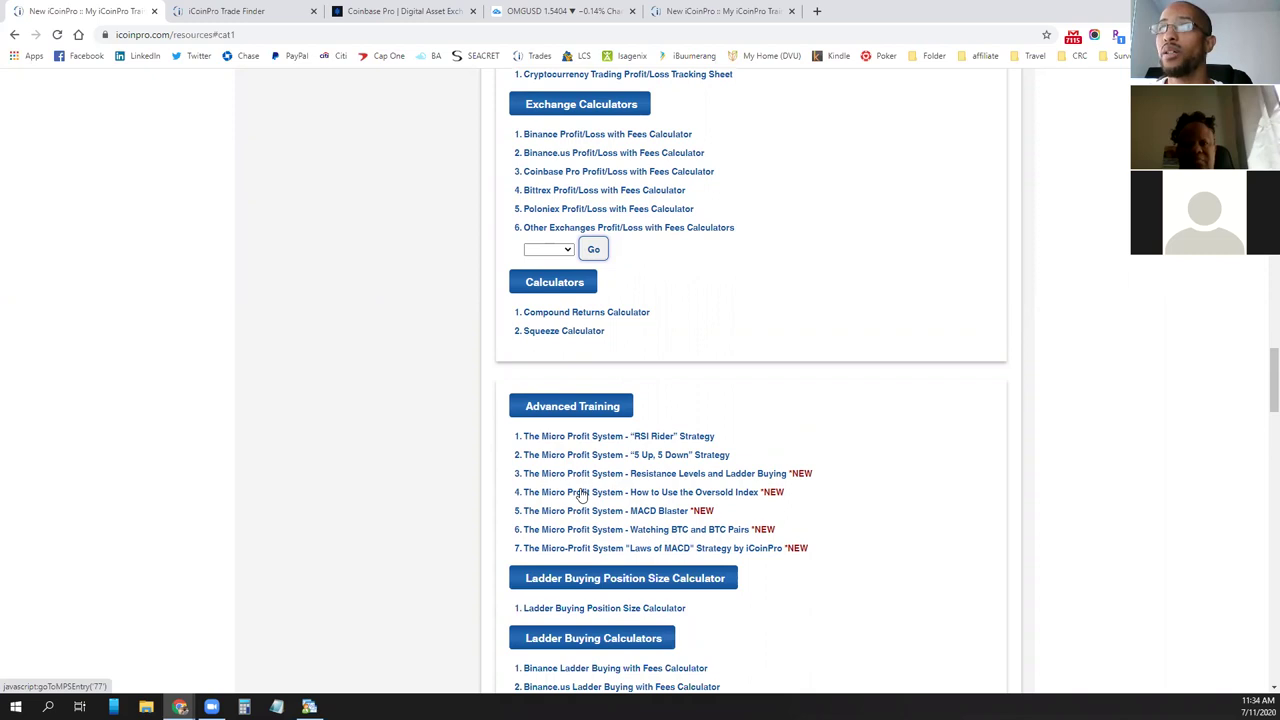
Read through the Ladder Buying calculators, The iCoinPro Signals and Tools, Tips from the Top, and the remaining sections through Additional Training
scroll(581, 494, down, 2)
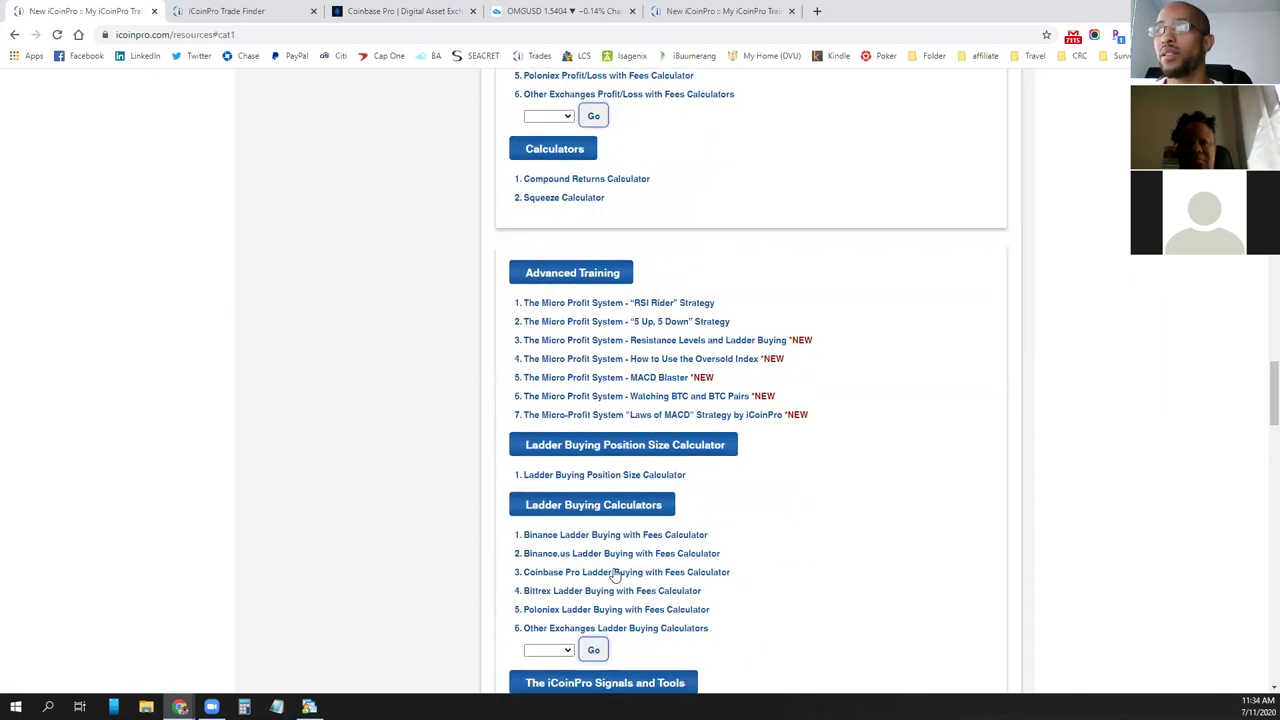
scroll(618, 545, down, 1)
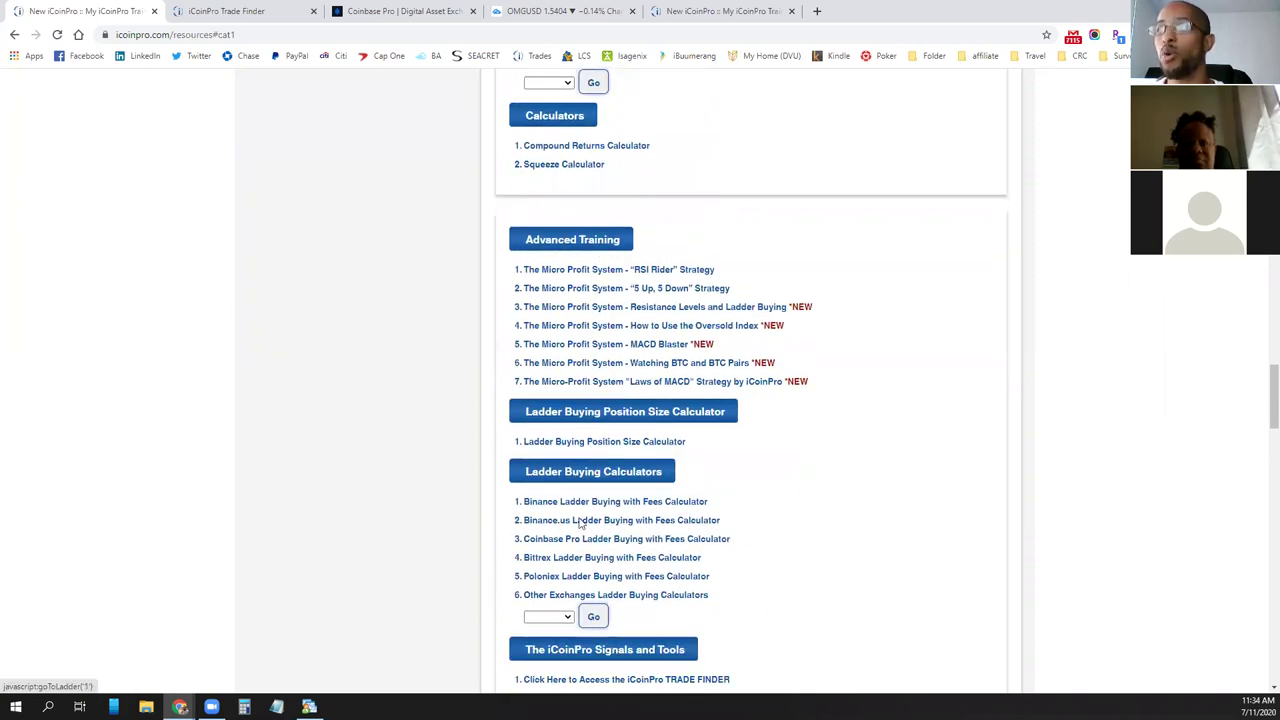
scroll(580, 522, down, 1)
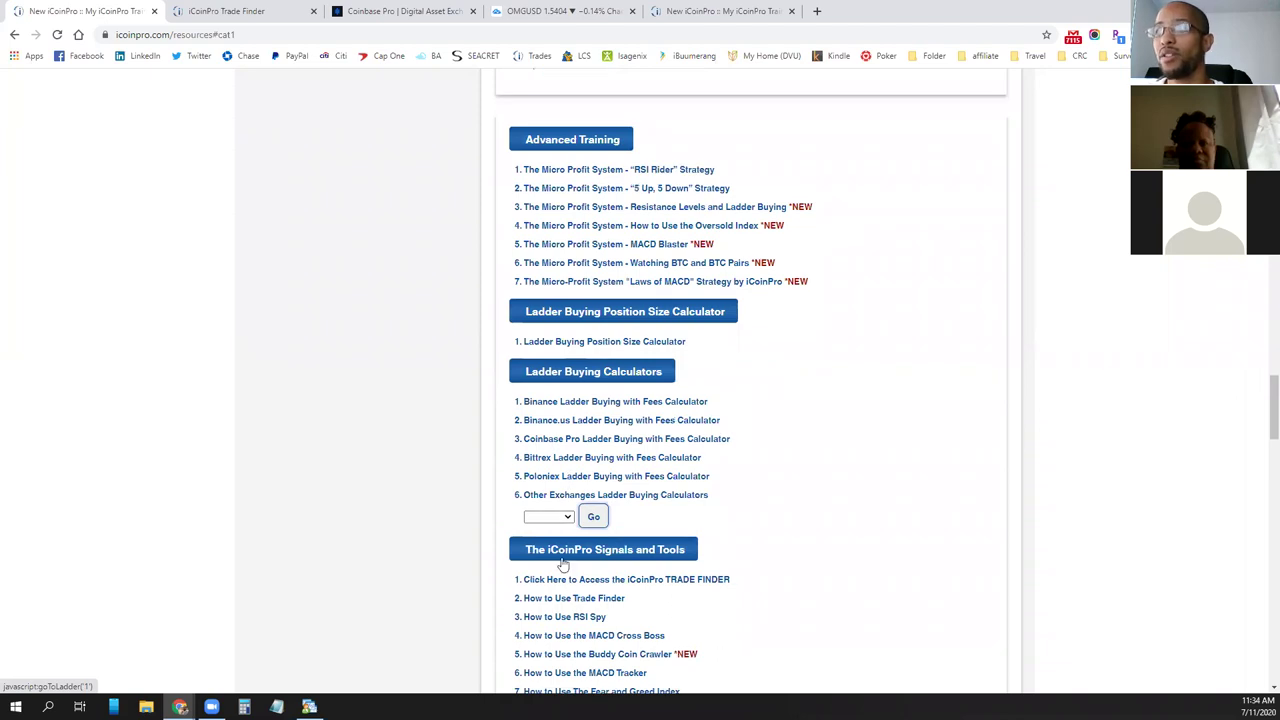
scroll(562, 565, down, 1)
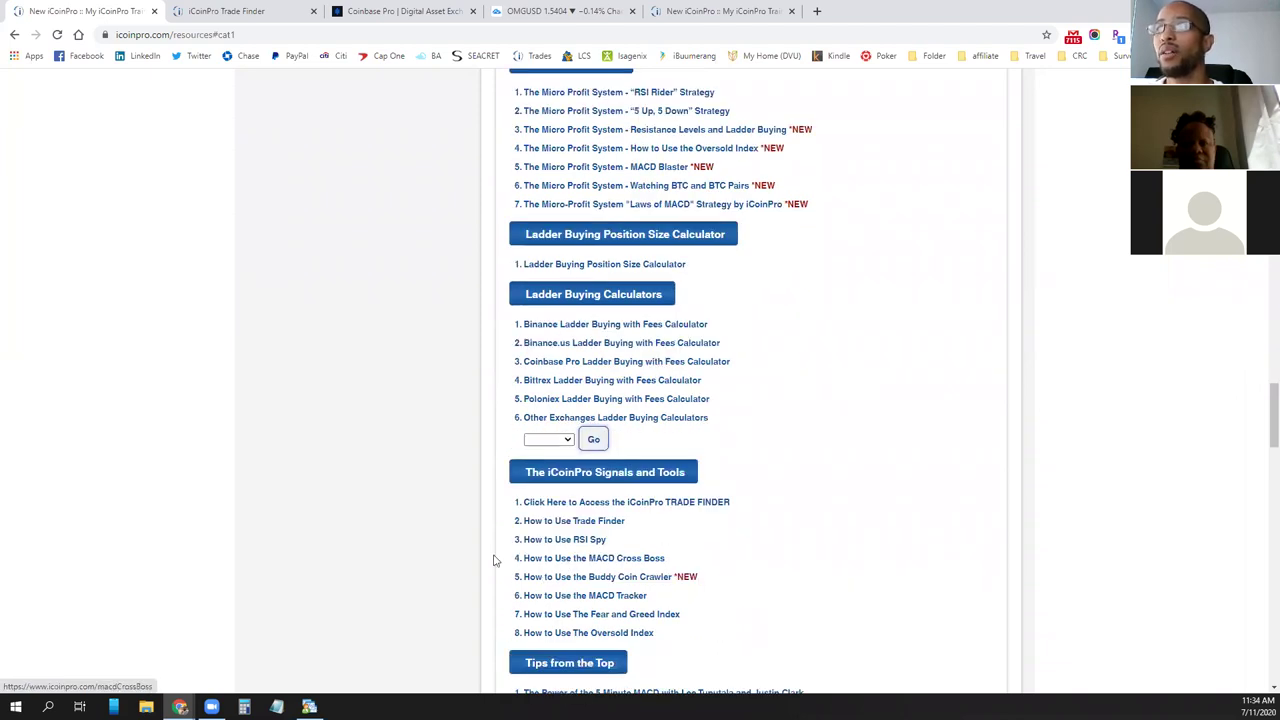
scroll(538, 465, down, 1)
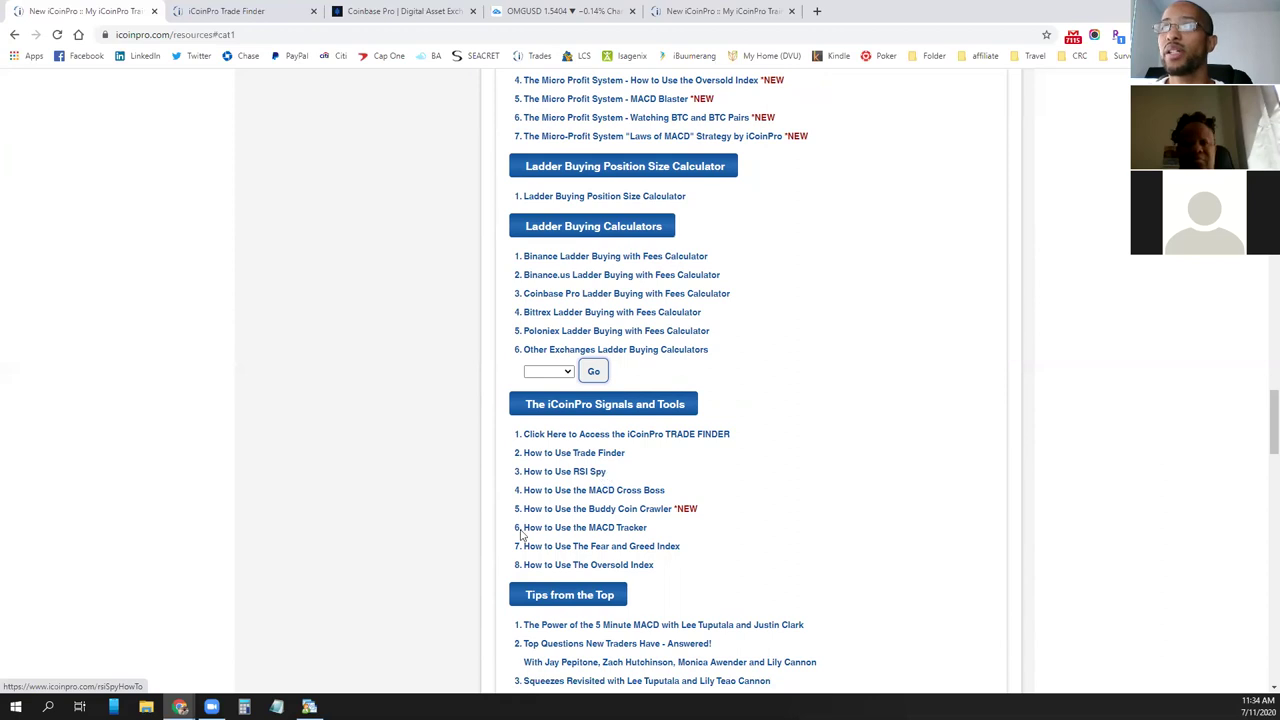
scroll(561, 476, down, 1)
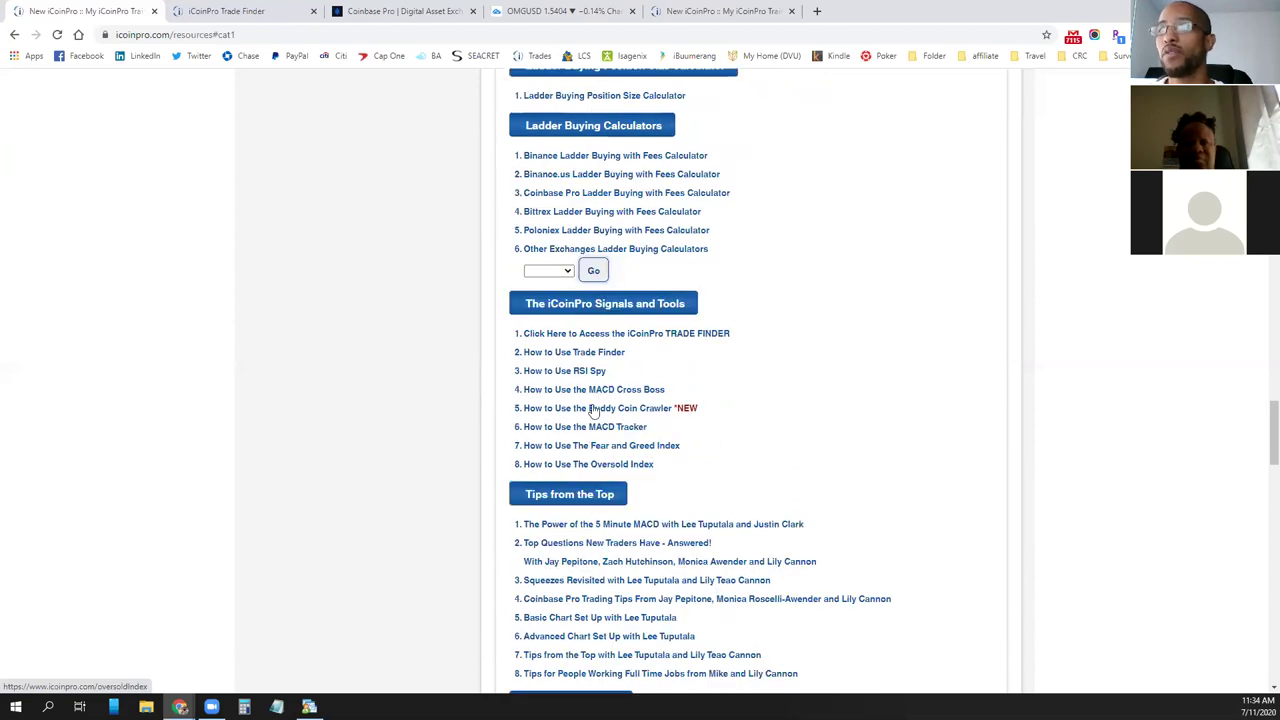
scroll(590, 410, down, 2)
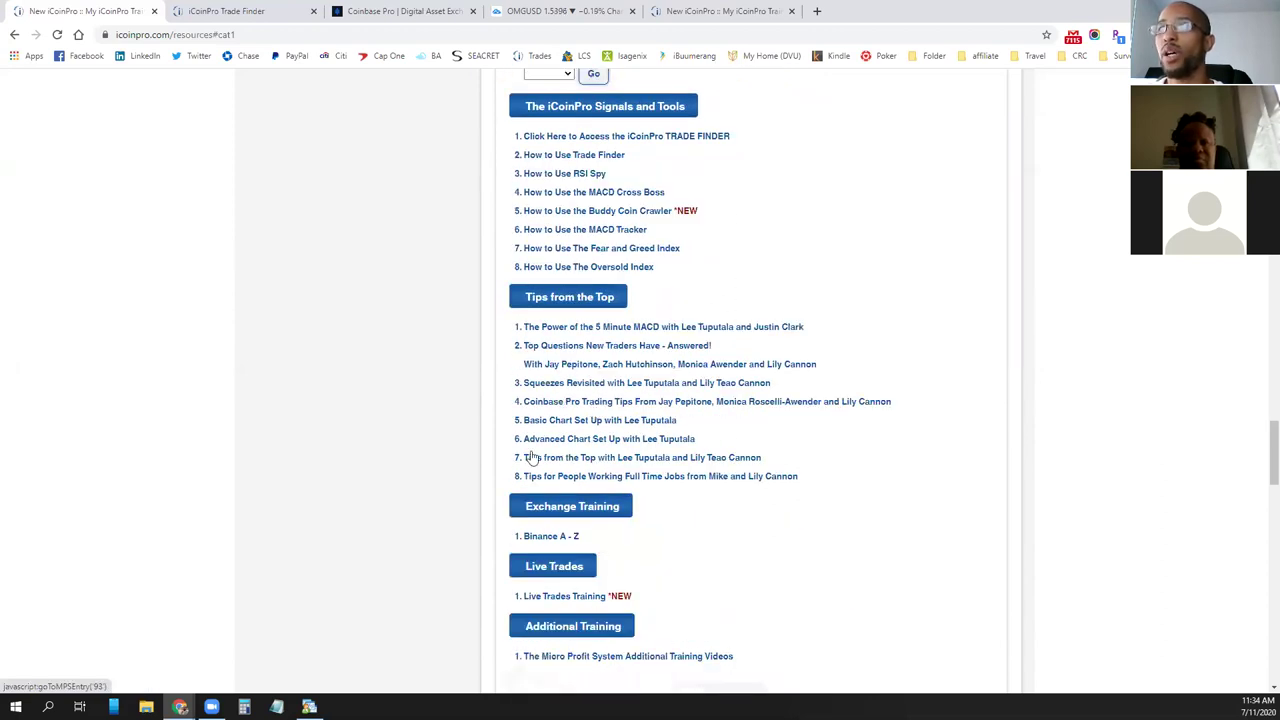
scroll(672, 460, down, 1)
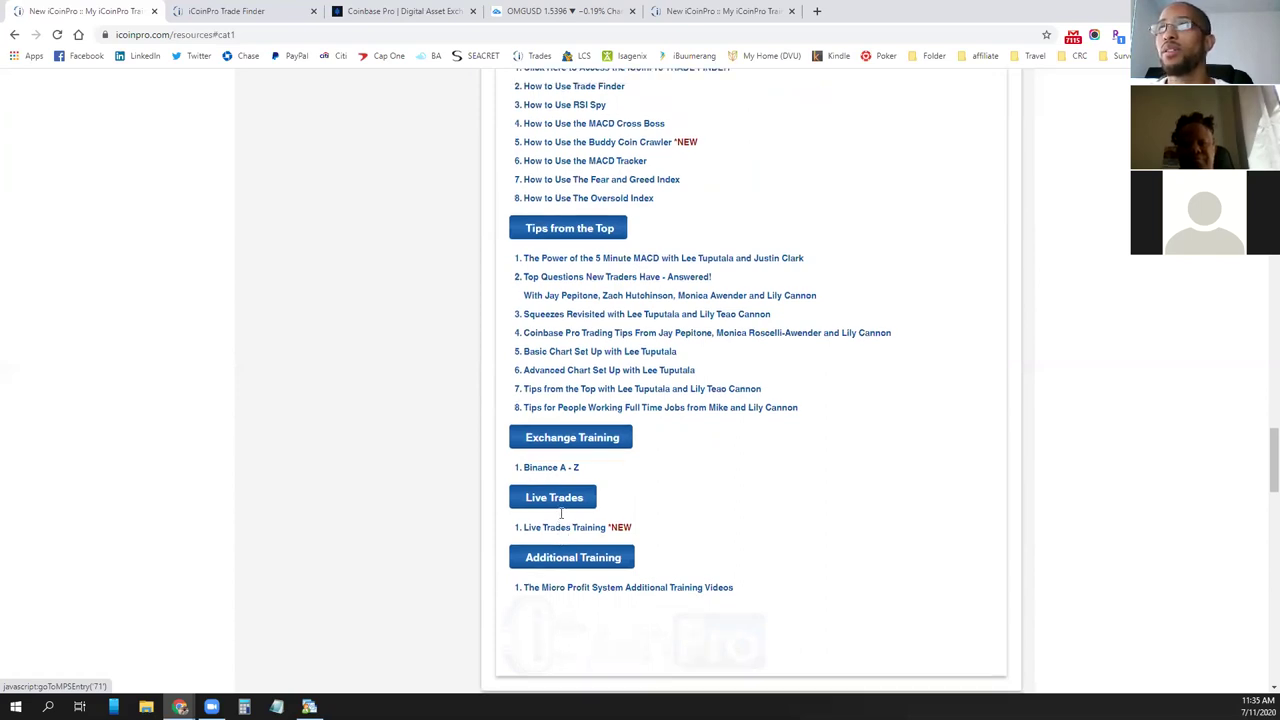
Go back up to the Free Training and iCoinPro Forum sections and return to the Core Training module list
scroll(562, 519, up, 5)
scroll(562, 519, up, 8)
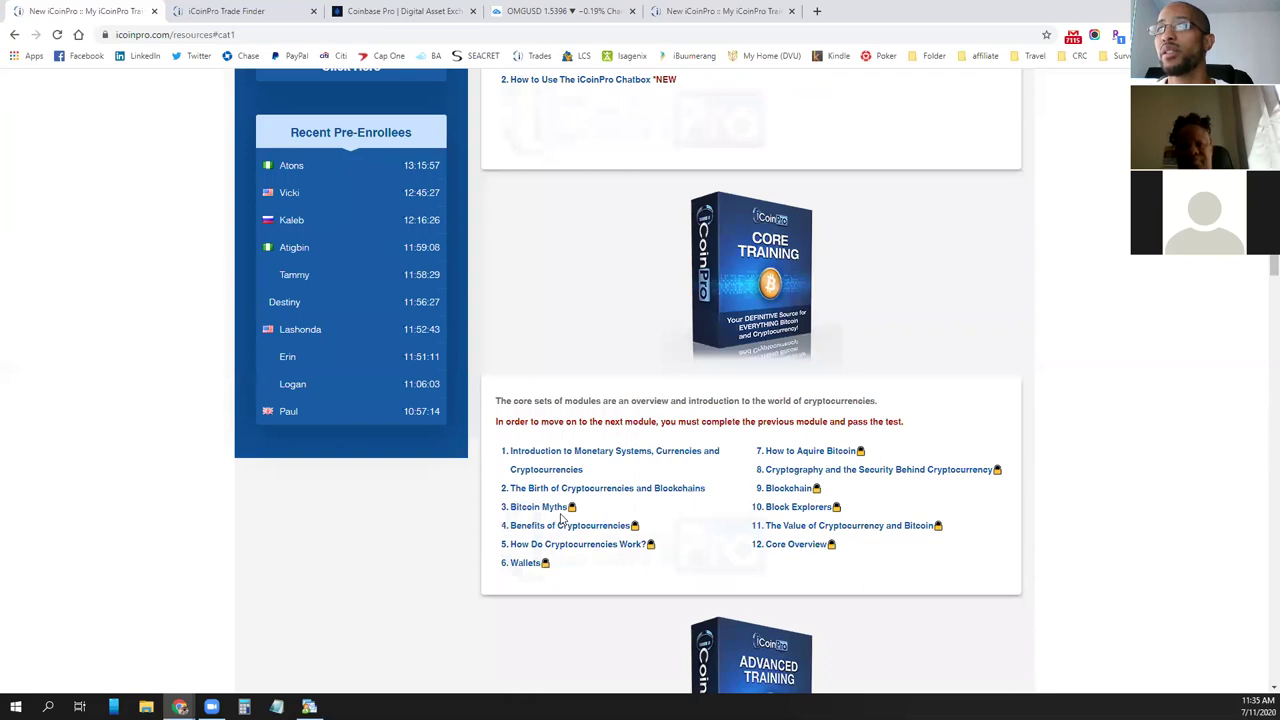
scroll(562, 519, up, 3)
scroll(562, 519, up, 6)
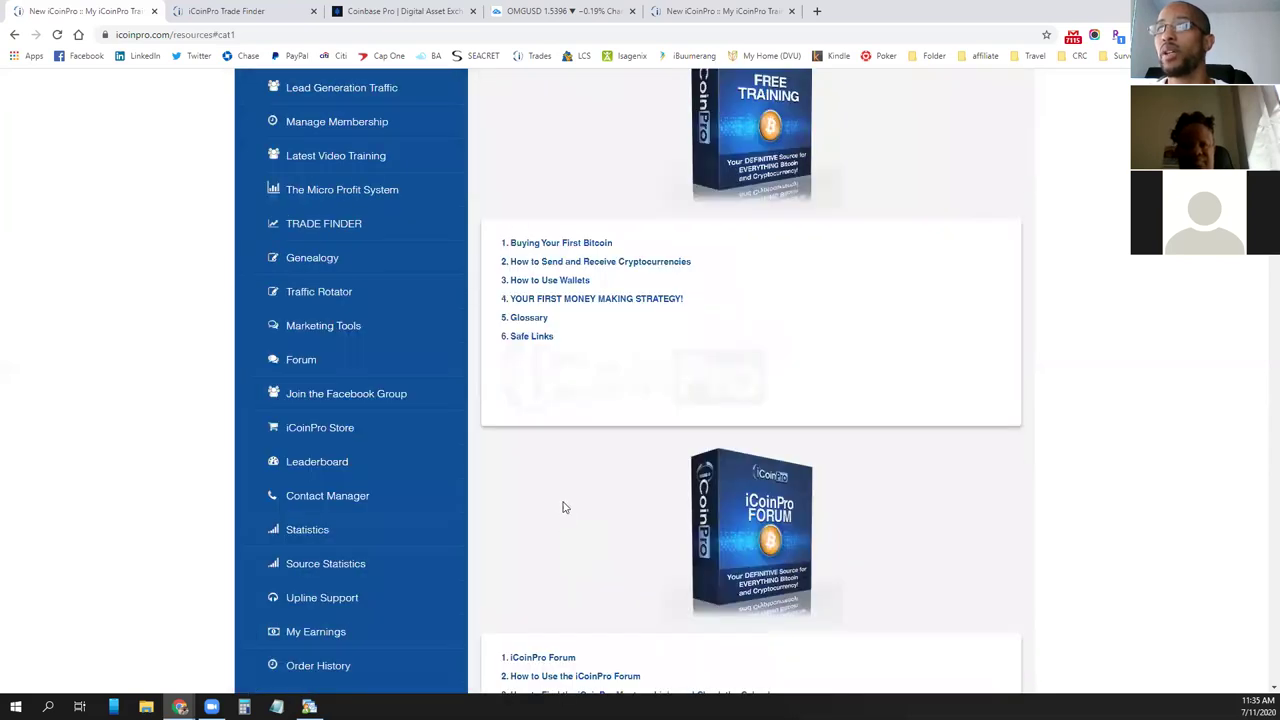
scroll(561, 515, up, 3)
scroll(564, 507, down, 3)
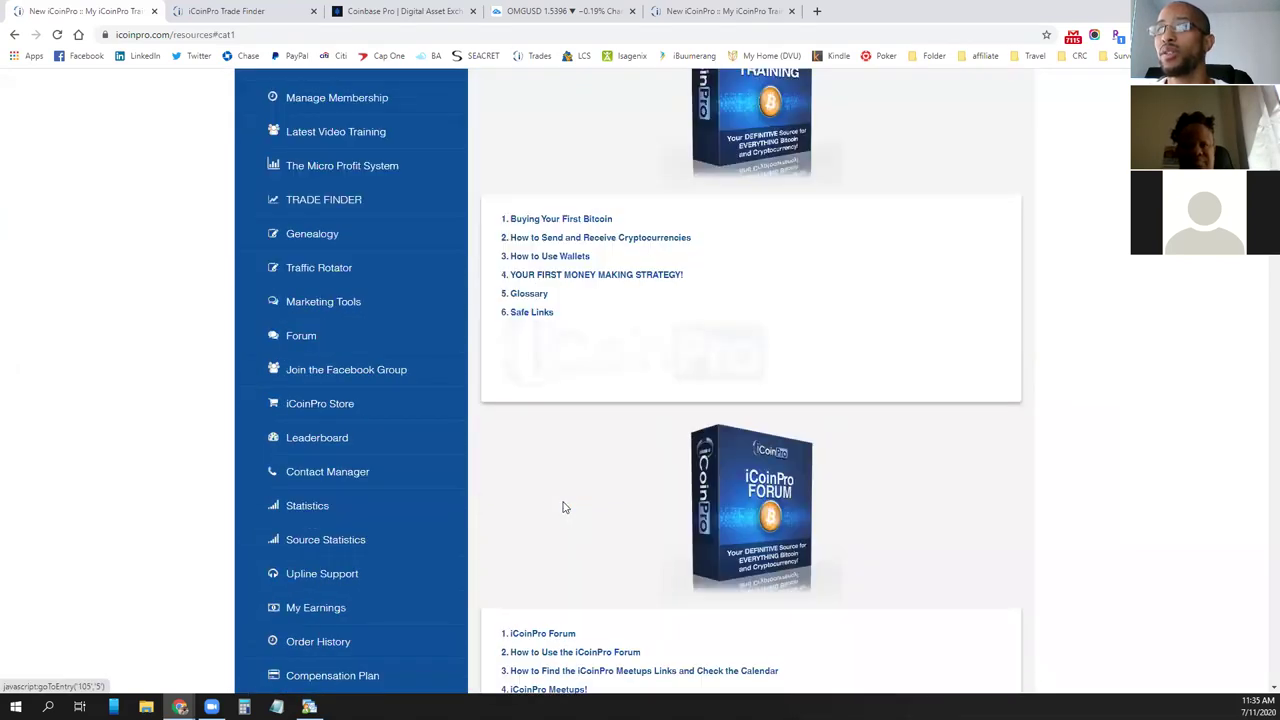
scroll(563, 507, down, 10)
scroll(557, 540, down, 3)
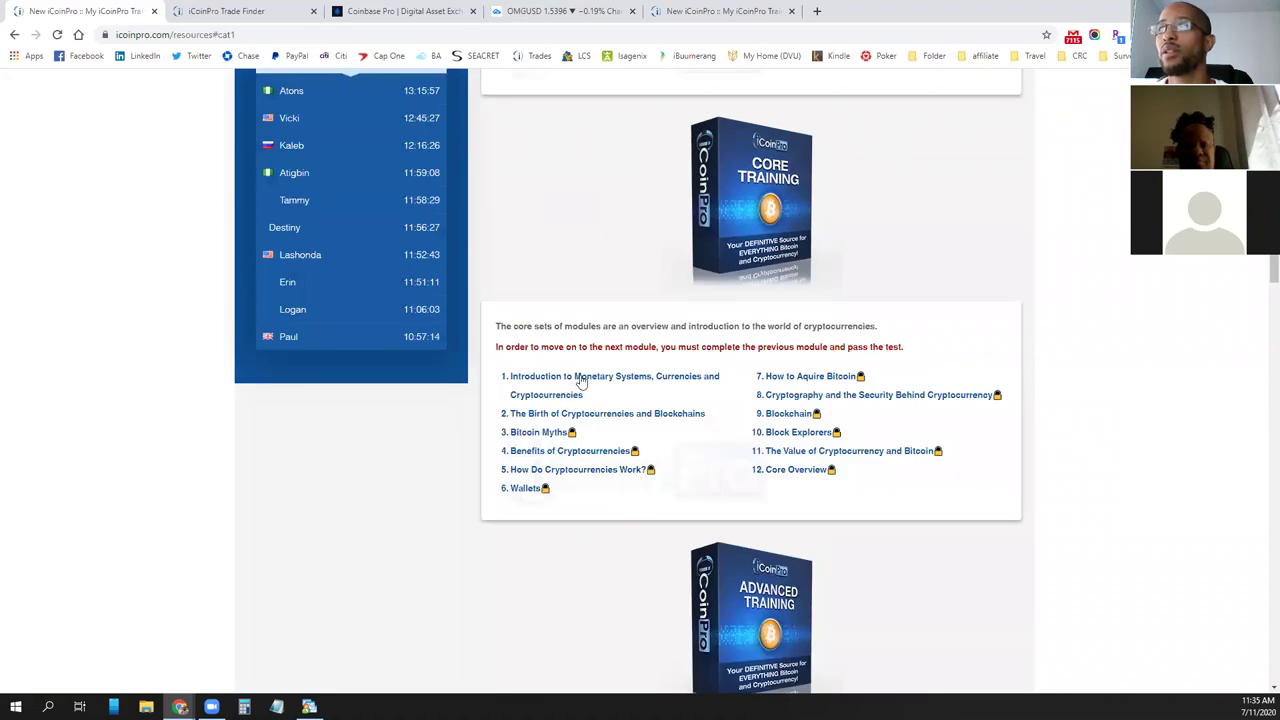